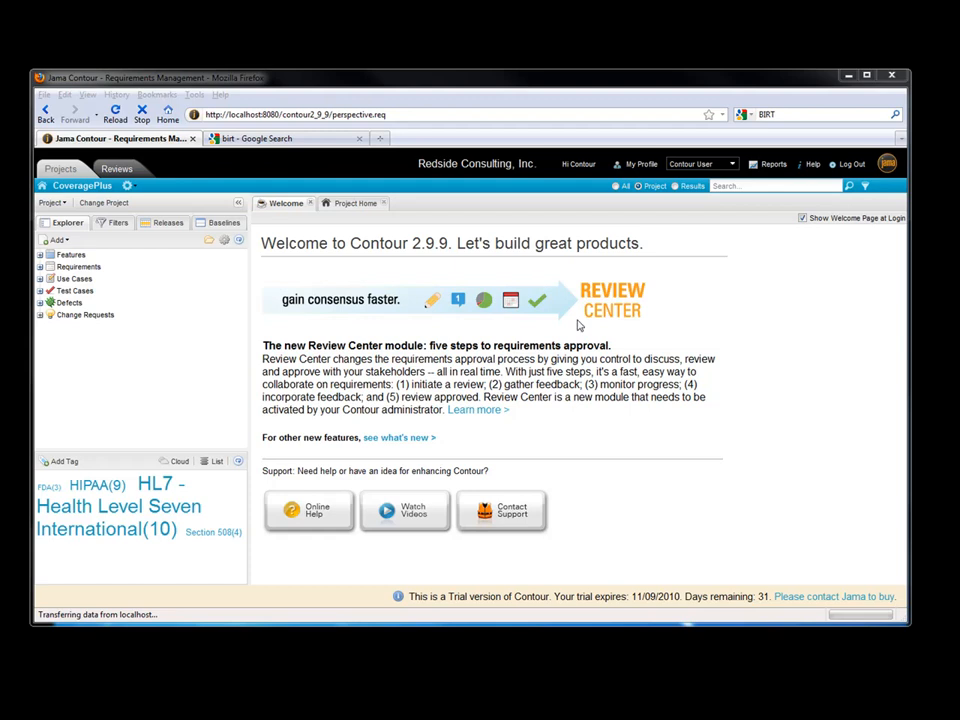
Open Contour's Run Reports dialog and select the SampleBIRT report to see its preview.
click(772, 166)
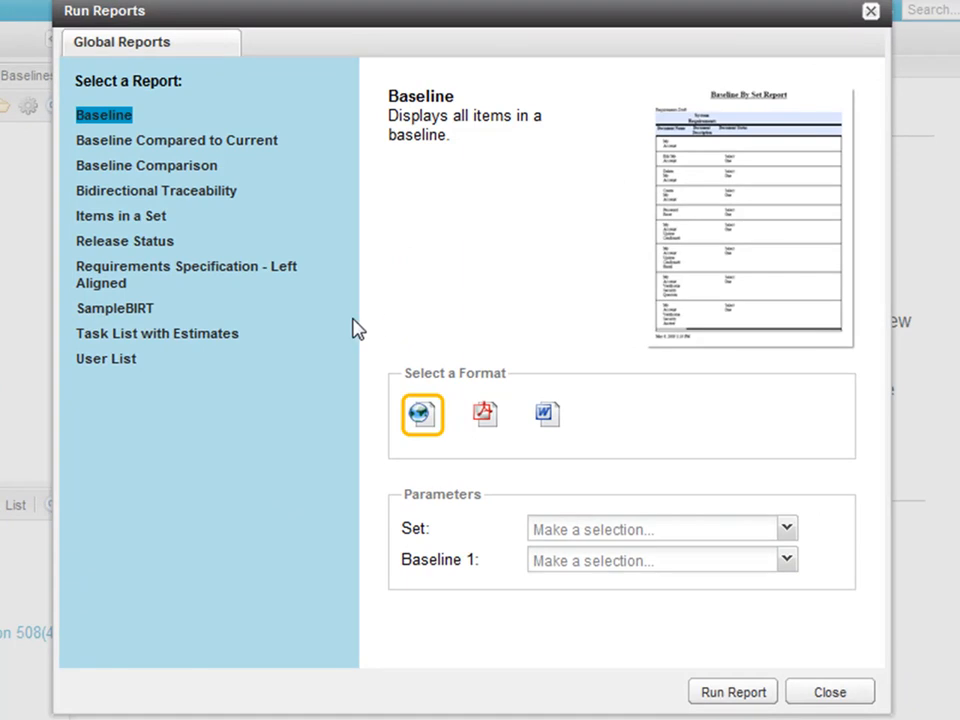
click(225, 333)
Generate SampleBIRT as a Word document with the Set parameter set to Use Cases.
click(142, 309)
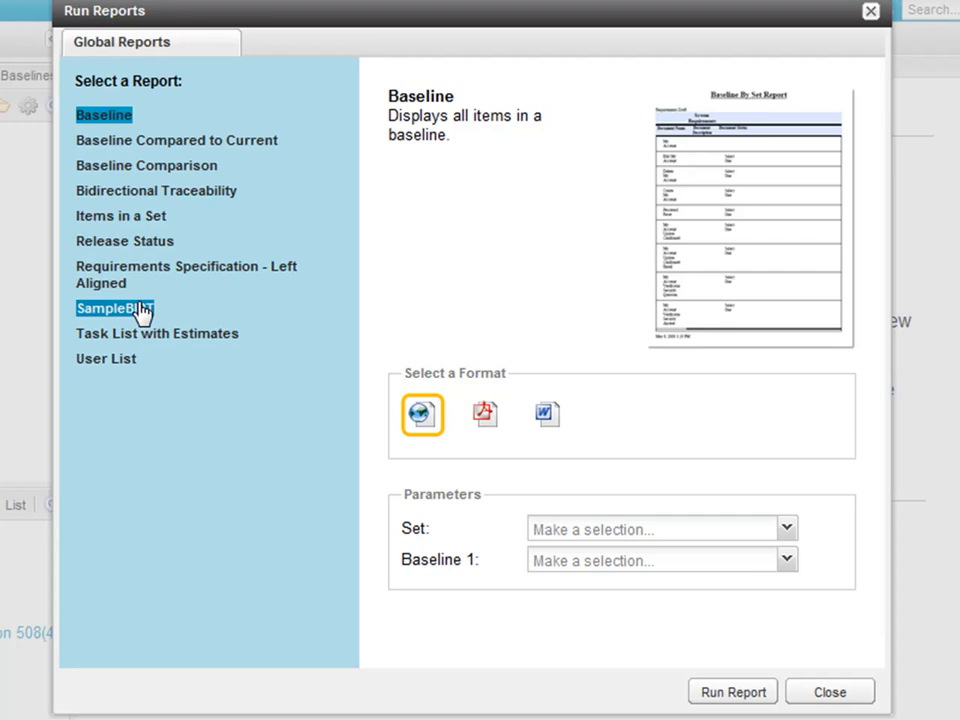
click(549, 414)
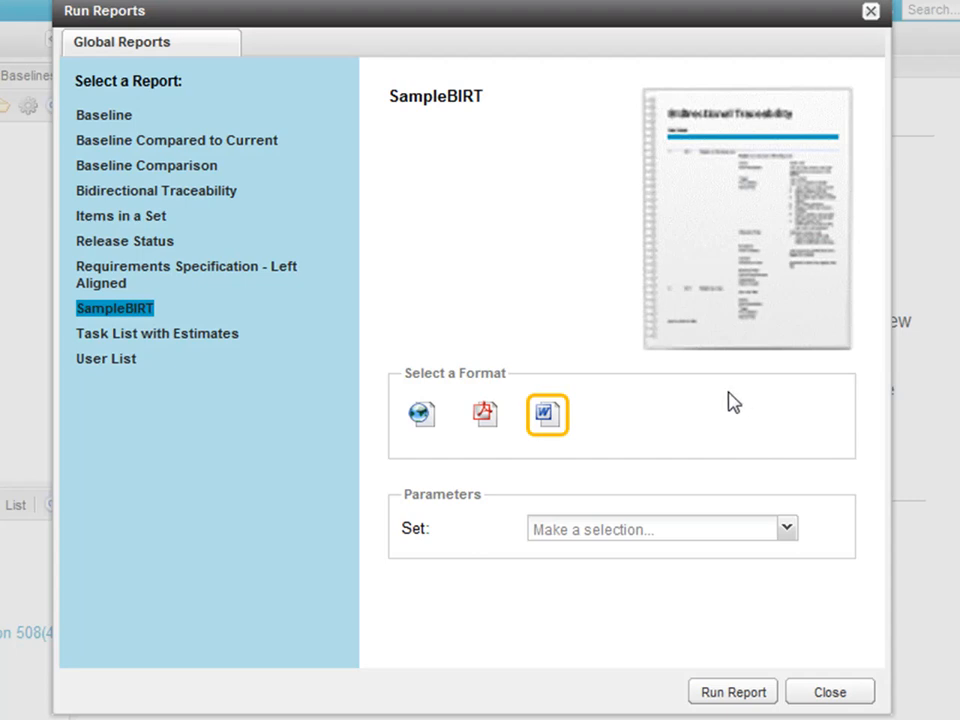
click(788, 529)
click(688, 606)
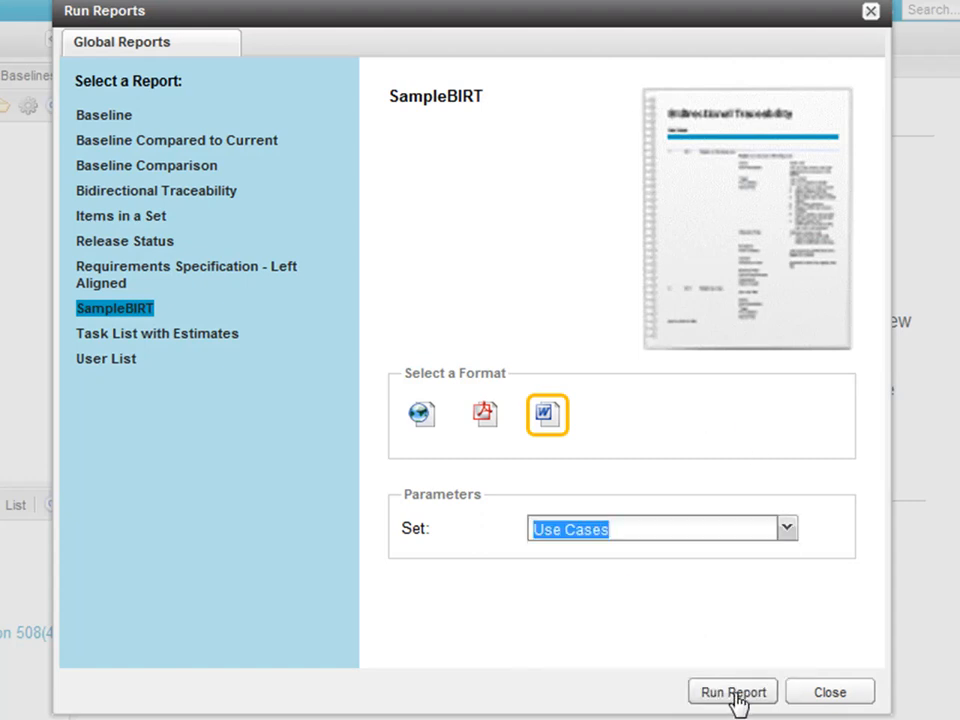
click(734, 692)
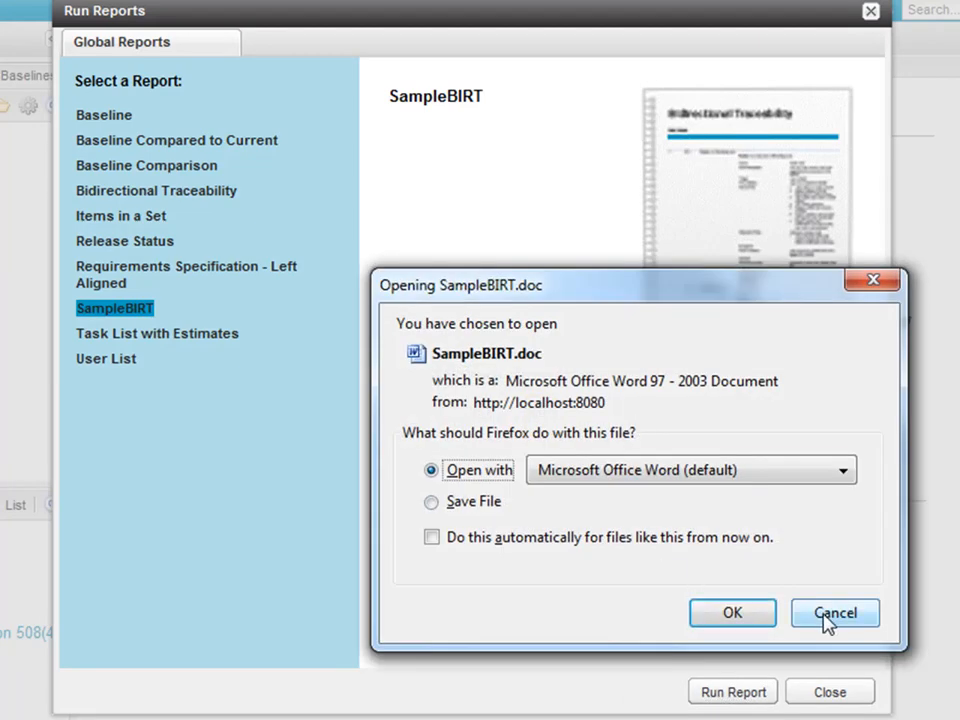
Open SampleBIRT.doc in Word and scroll through its Use Case tables.
click(732, 613)
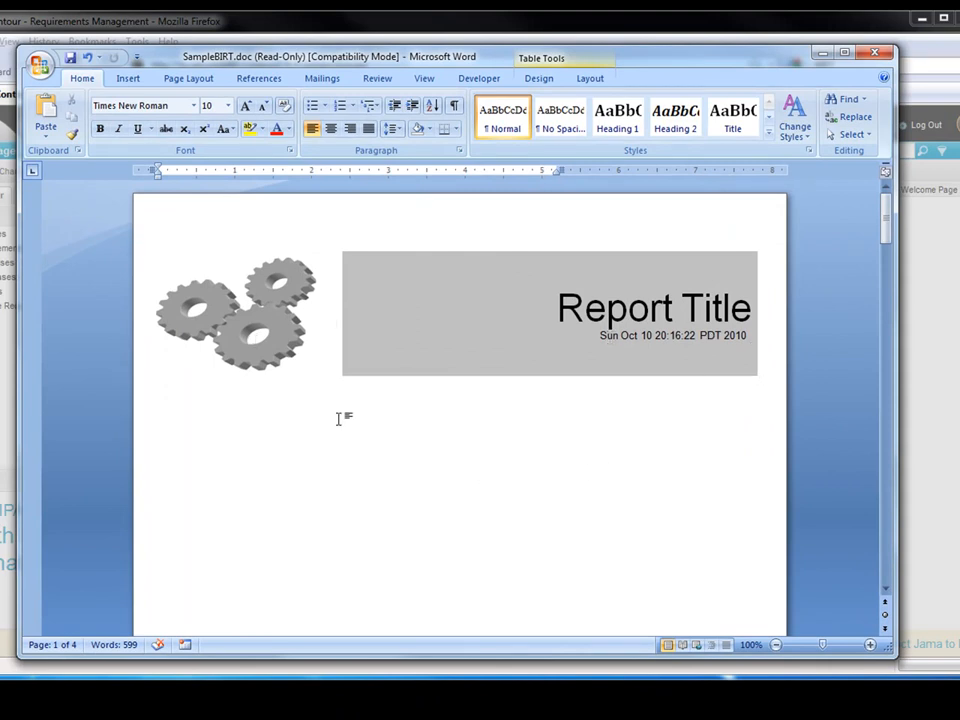
click(358, 456)
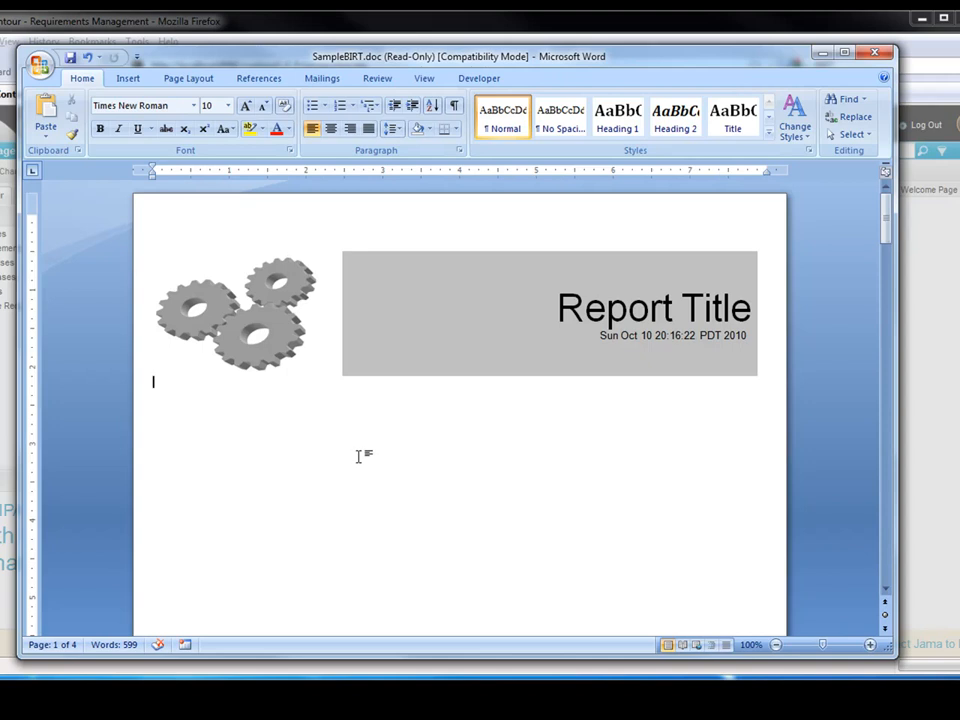
scroll(362, 456, down, 3)
scroll(363, 456, down, 6)
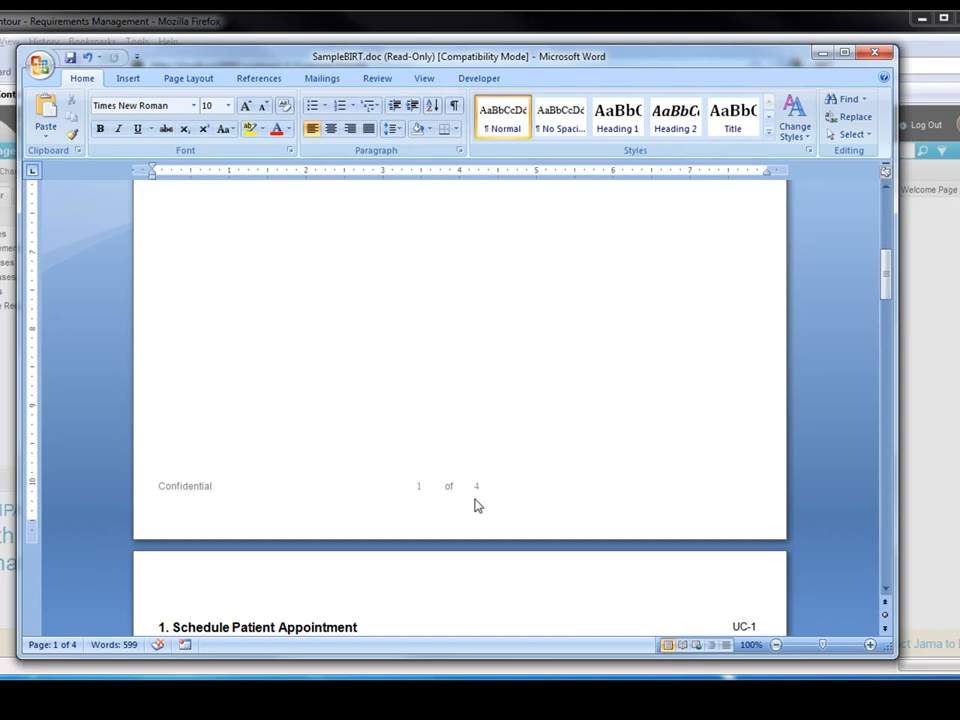
scroll(604, 492, down, 3)
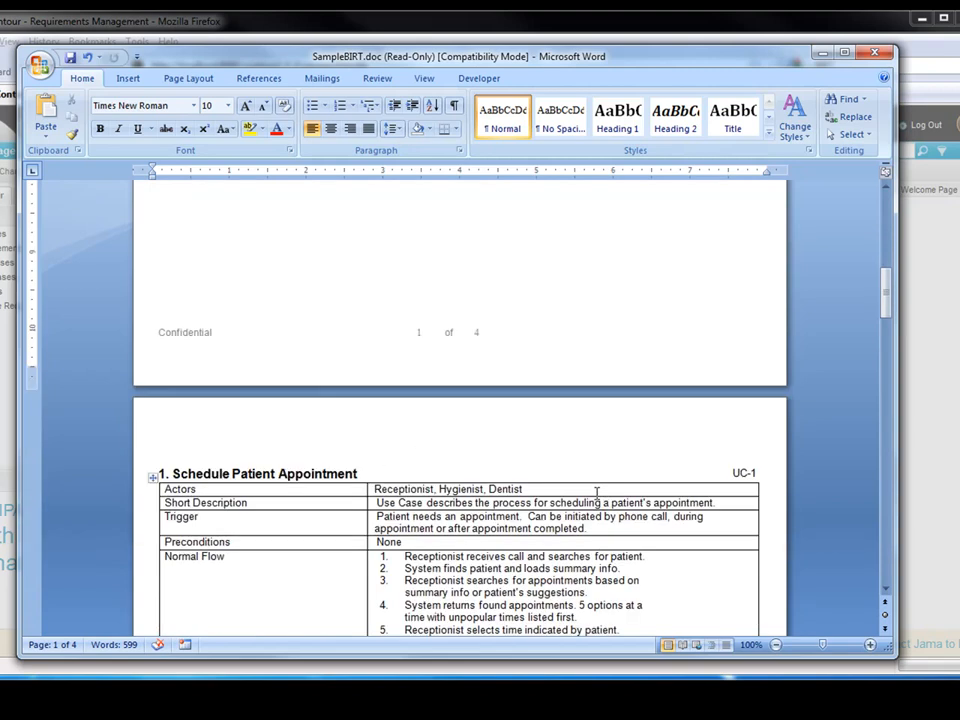
scroll(604, 492, down, 3)
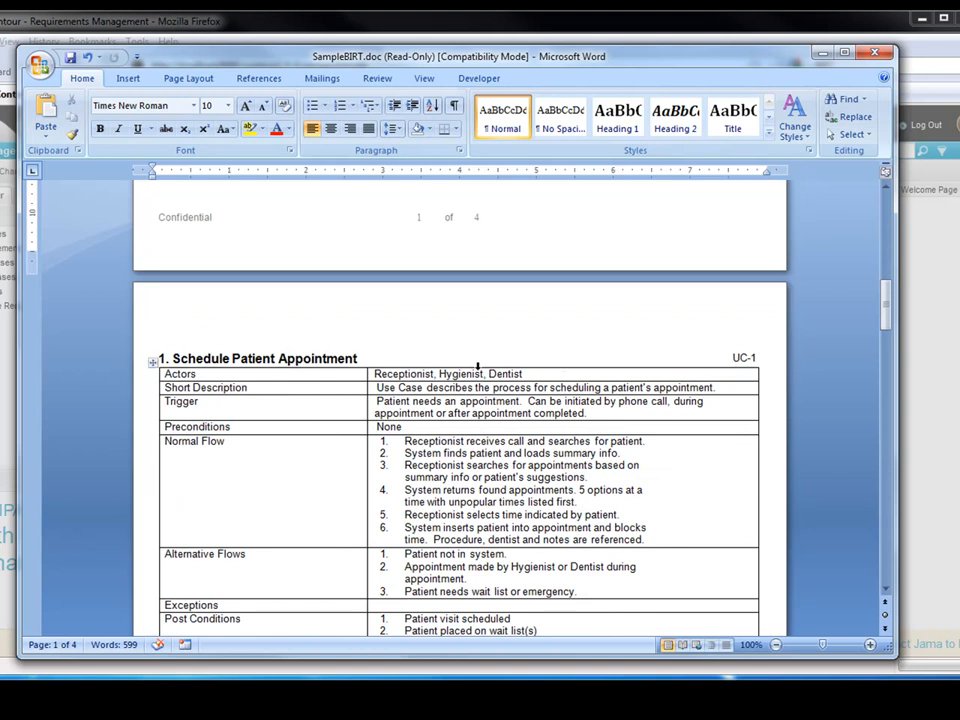
scroll(455, 388, down, 6)
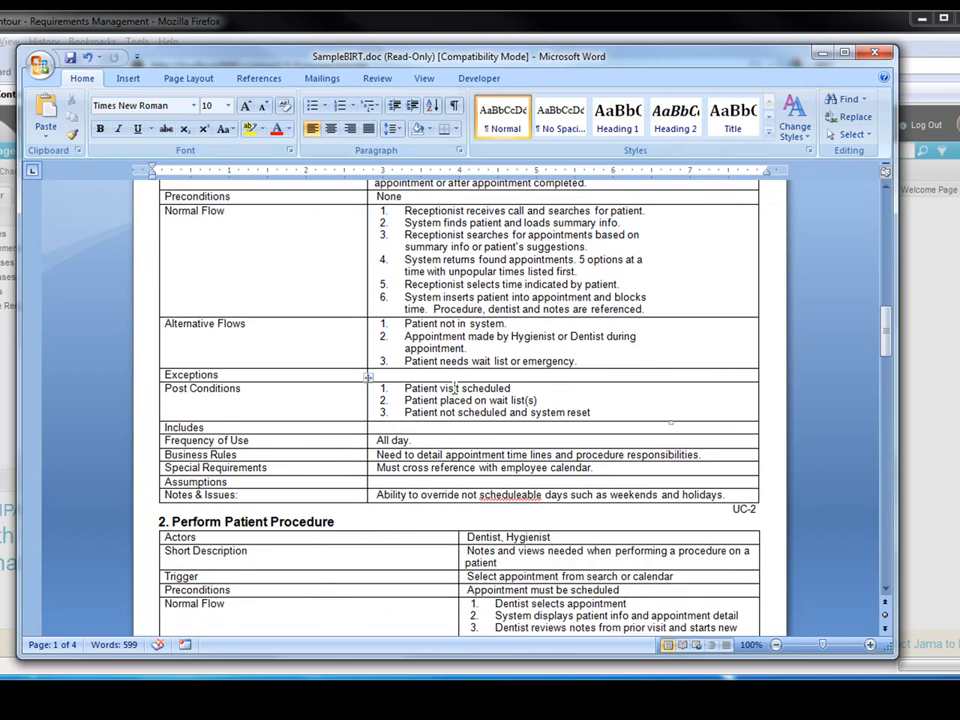
Return to the top of SampleBIRT.doc and close it without saving changes.
key(ctrl+Home)
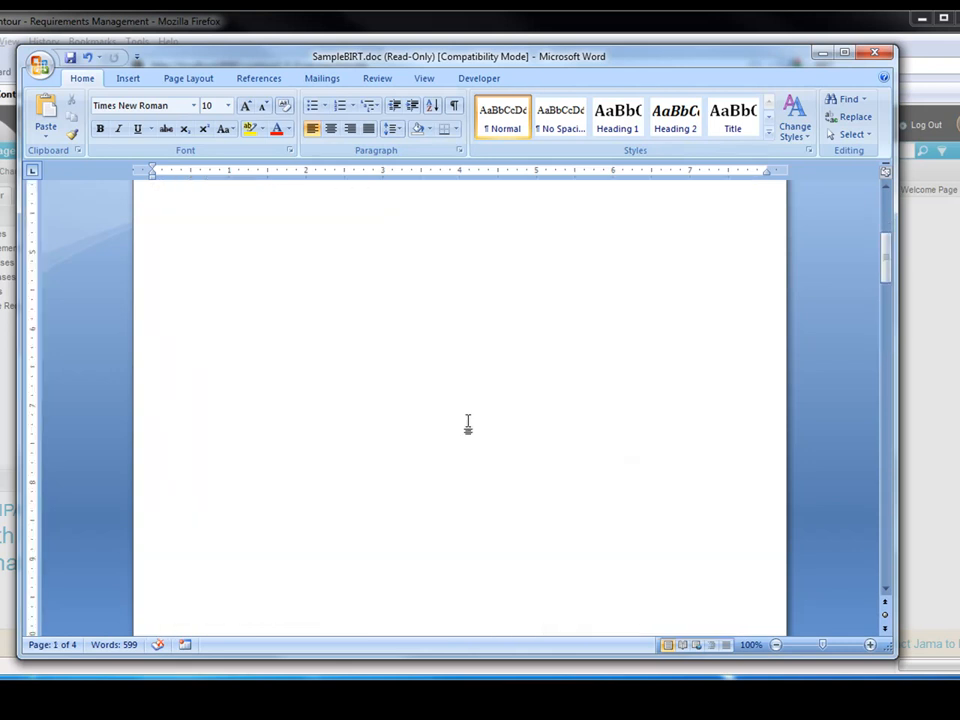
scroll(466, 422, up, 2)
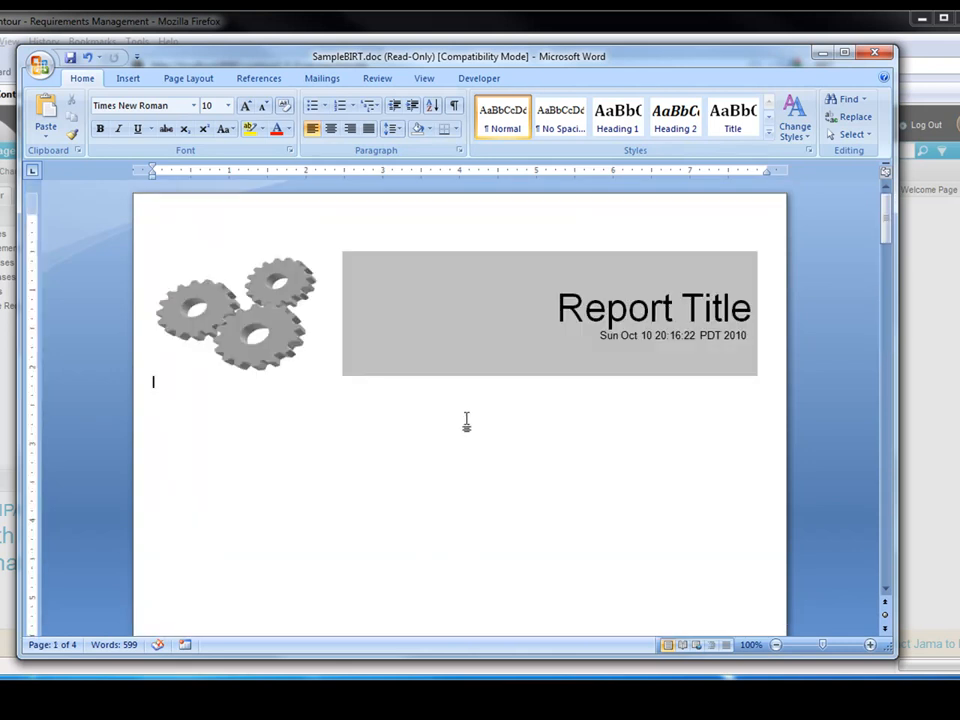
click(878, 55)
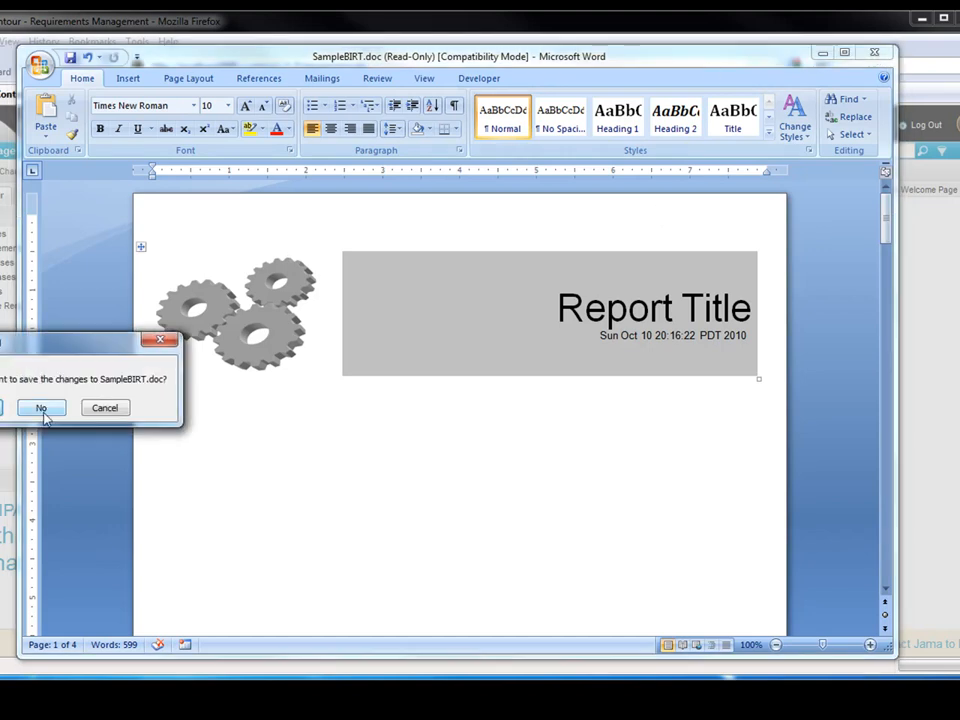
click(42, 410)
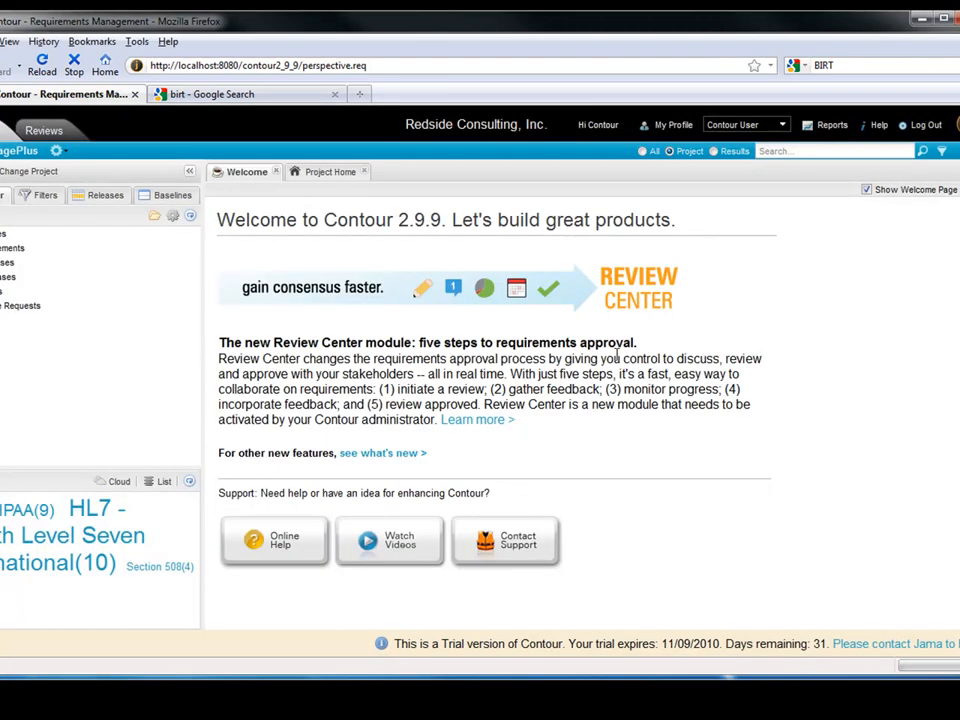
Open the 'Eclipse BIRT Home' result from the 'birt' Google search results.
click(210, 94)
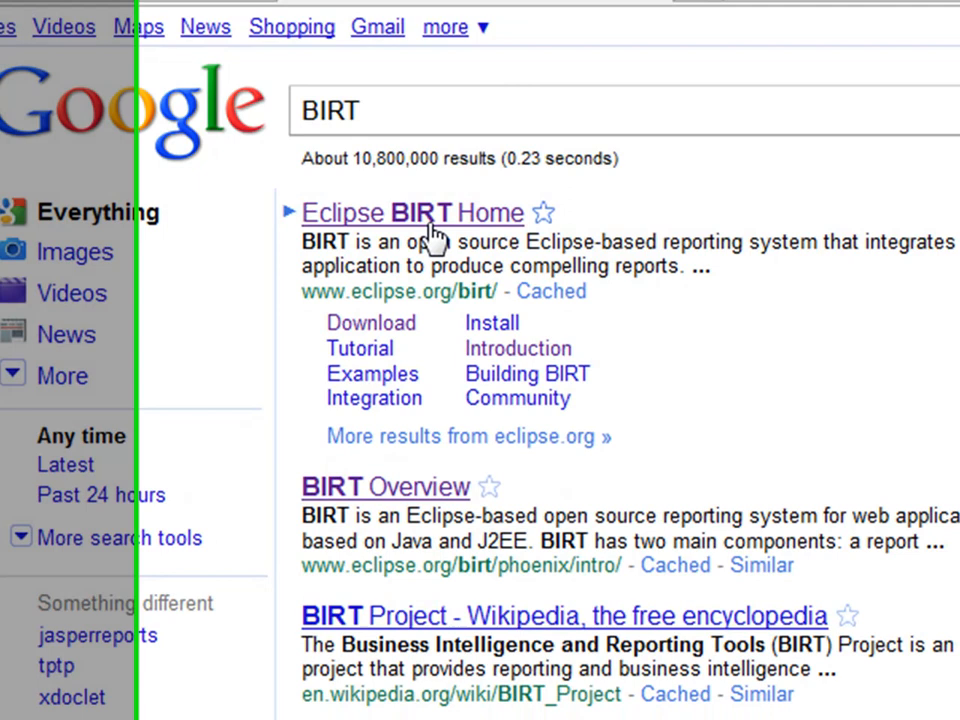
click(460, 237)
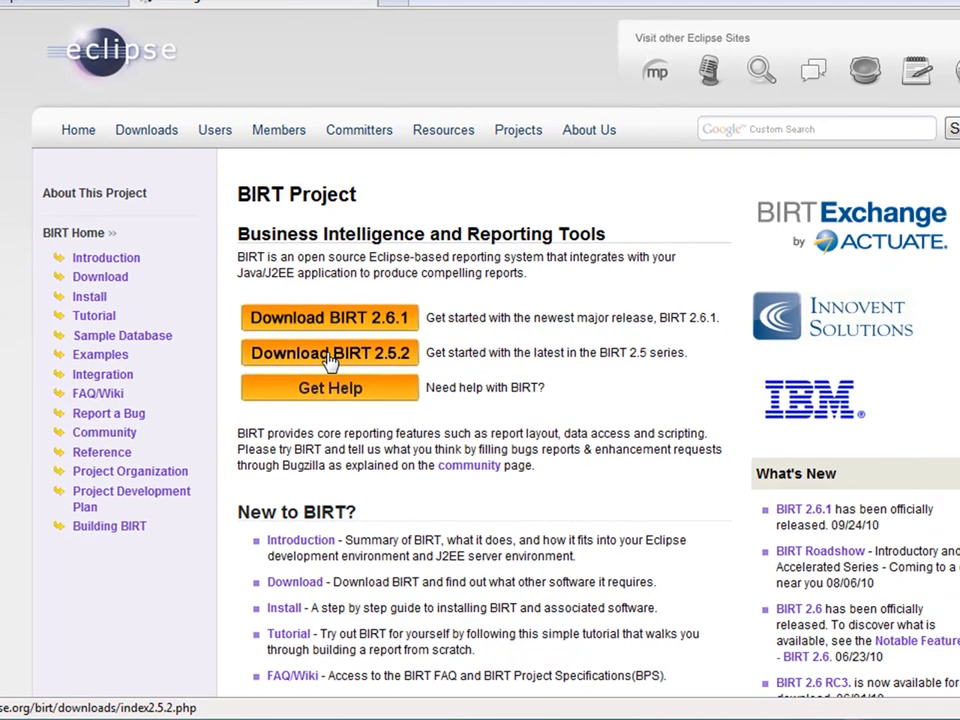
Go to the Download BIRT 2.5.2 page from the BIRT project home page.
click(330, 356)
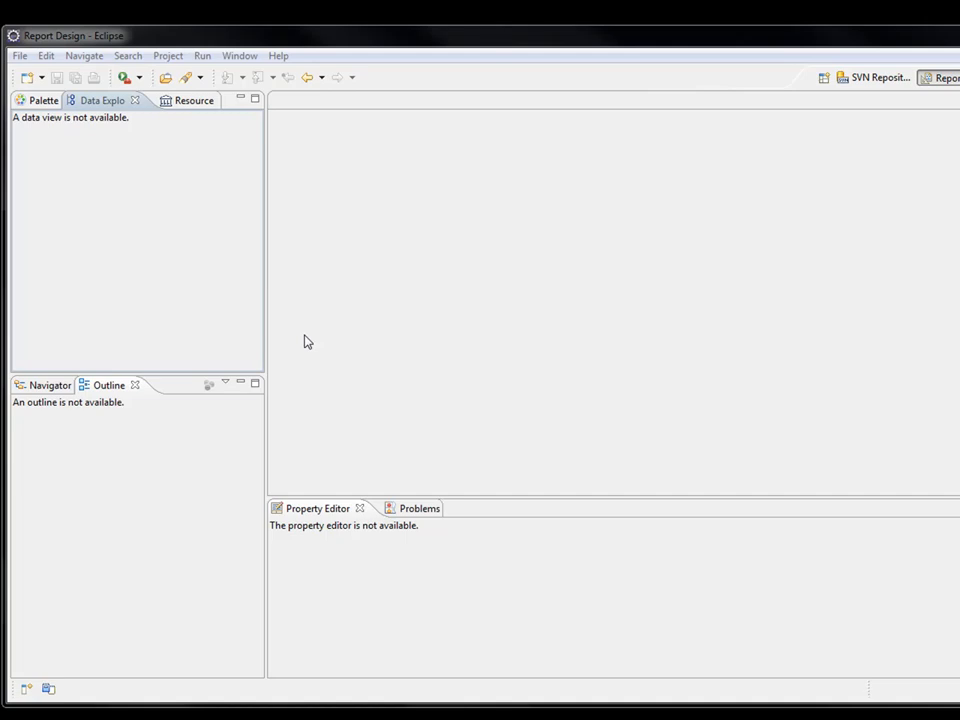
Bring up the Open File browser to look for a report design file.
click(20, 57)
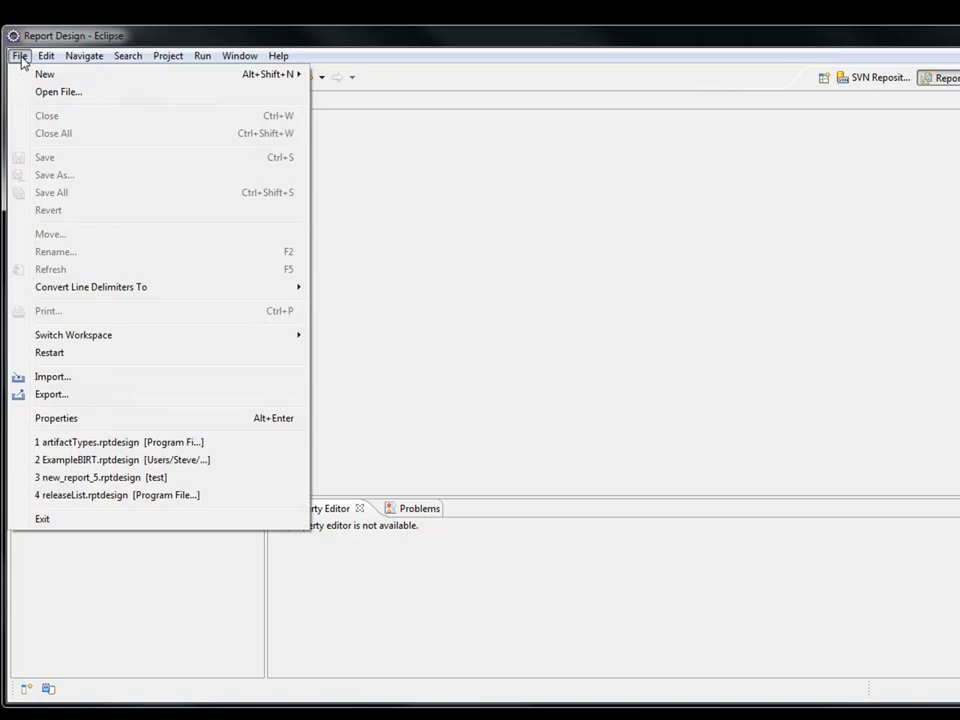
click(60, 93)
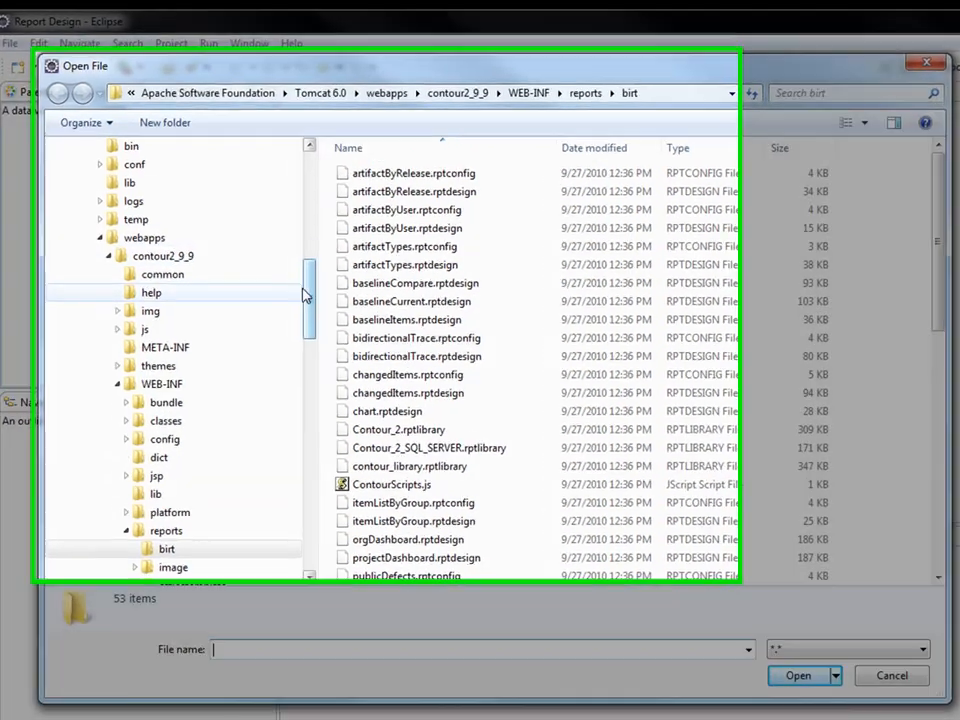
drag(294, 300, 290, 248)
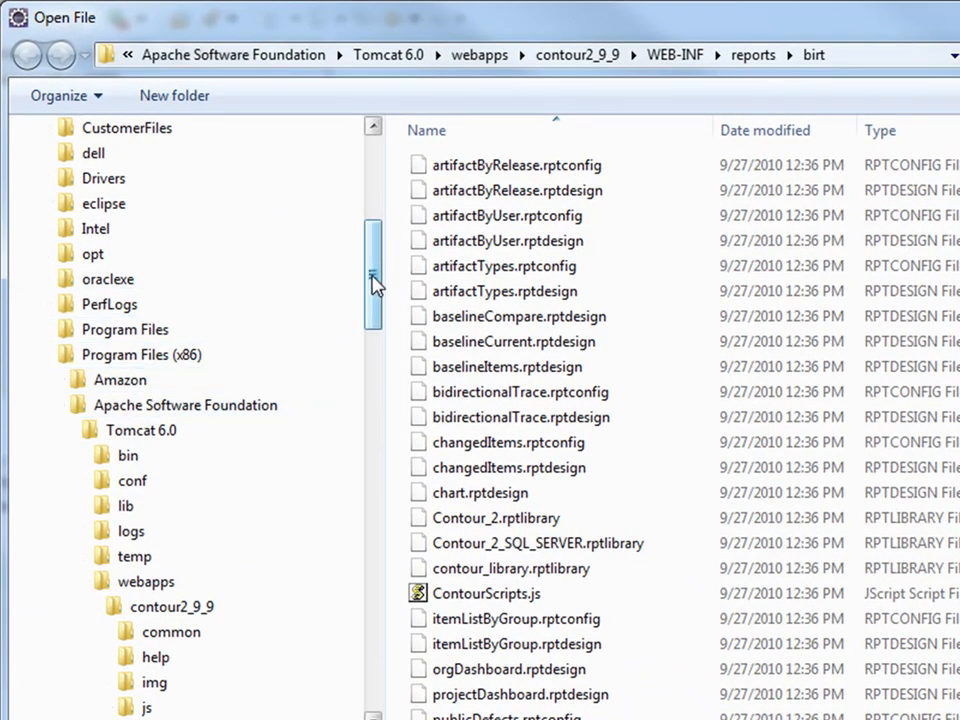
drag(372, 283, 370, 326)
scroll(304, 326, down, 1)
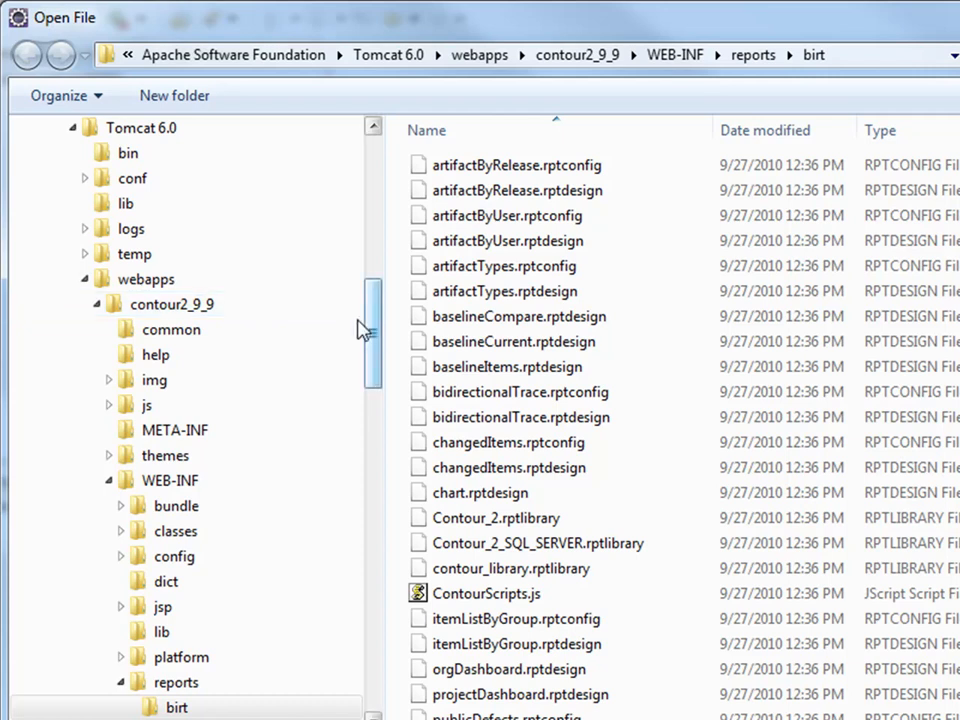
Navigate to contour2_9_9/WEB-INF/reports/birt and open artifactTypes.rptdesign.
click(177, 484)
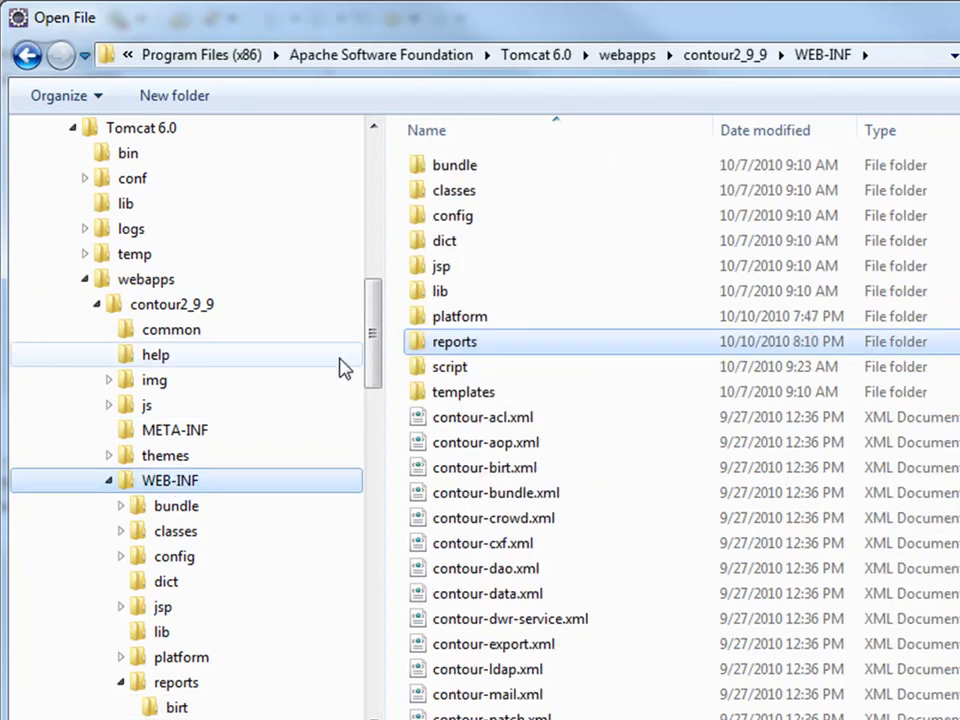
drag(375, 343, 371, 375)
click(180, 537)
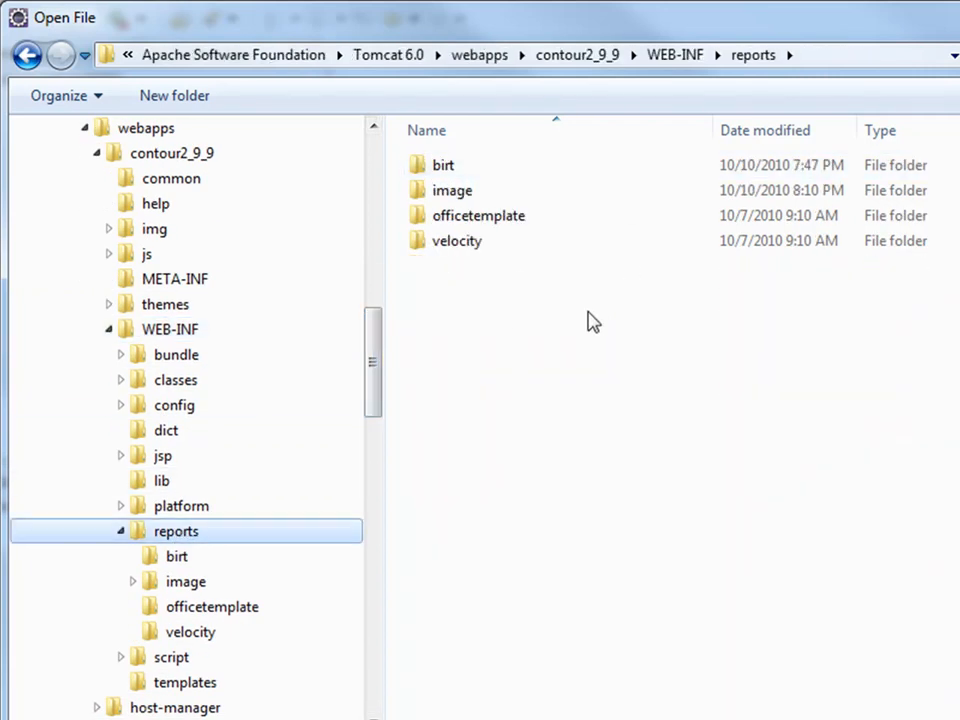
drag(375, 392, 375, 442)
click(180, 305)
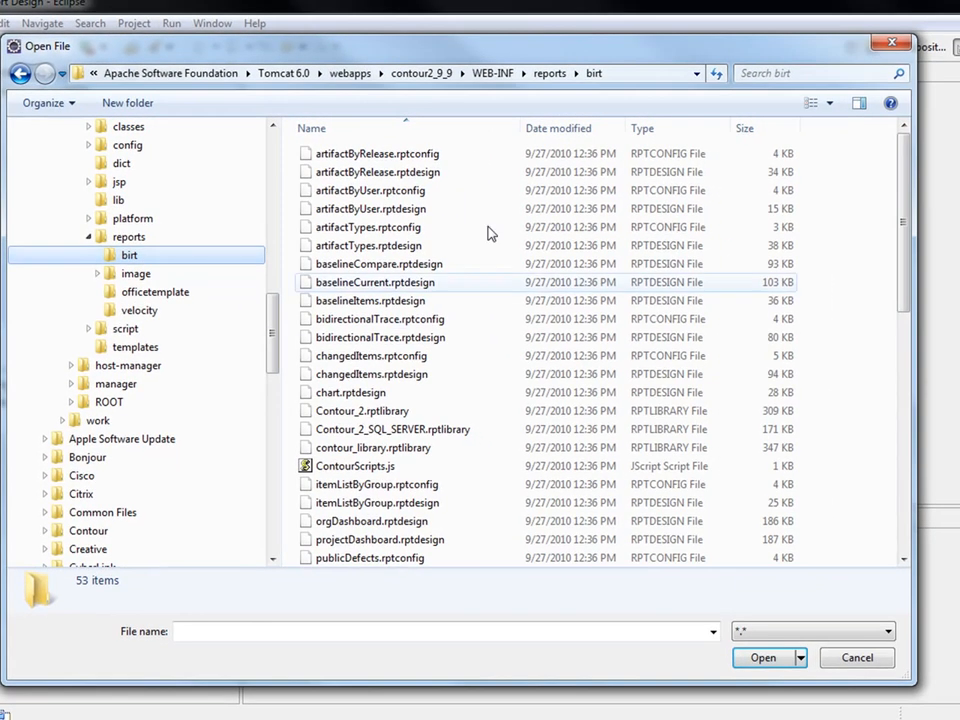
scroll(897, 245, down, 8)
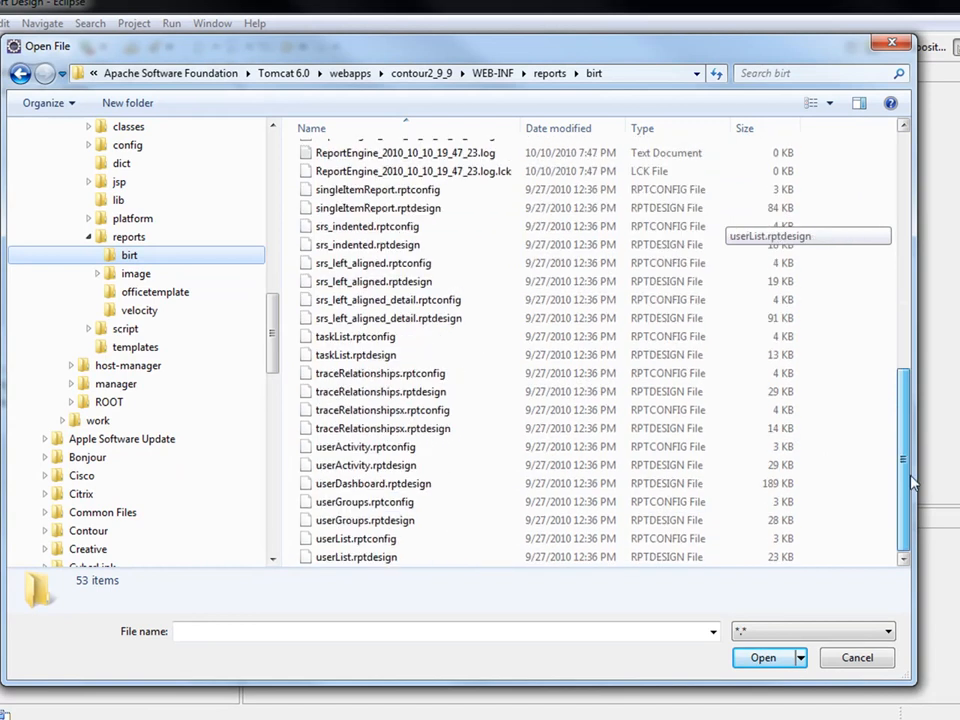
scroll(897, 268, up, 8)
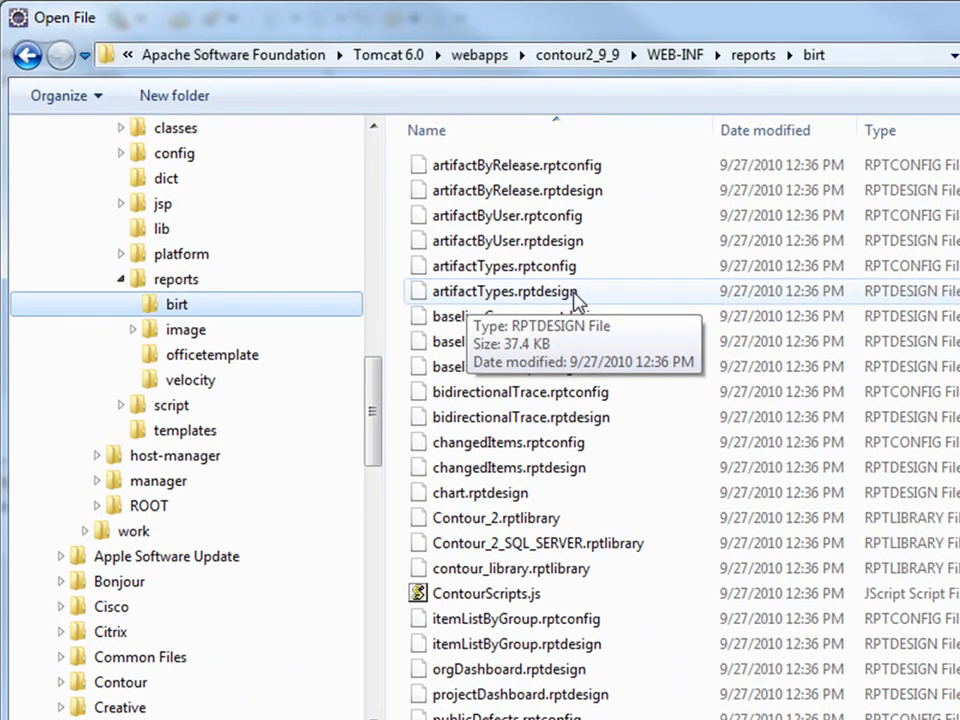
click(575, 296)
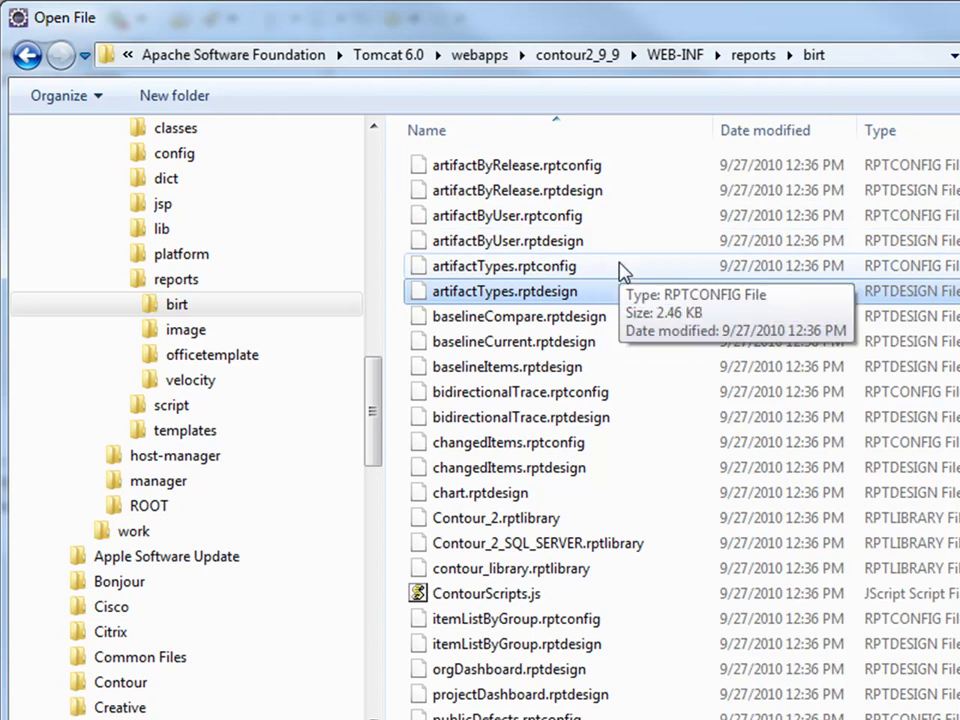
key(Return)
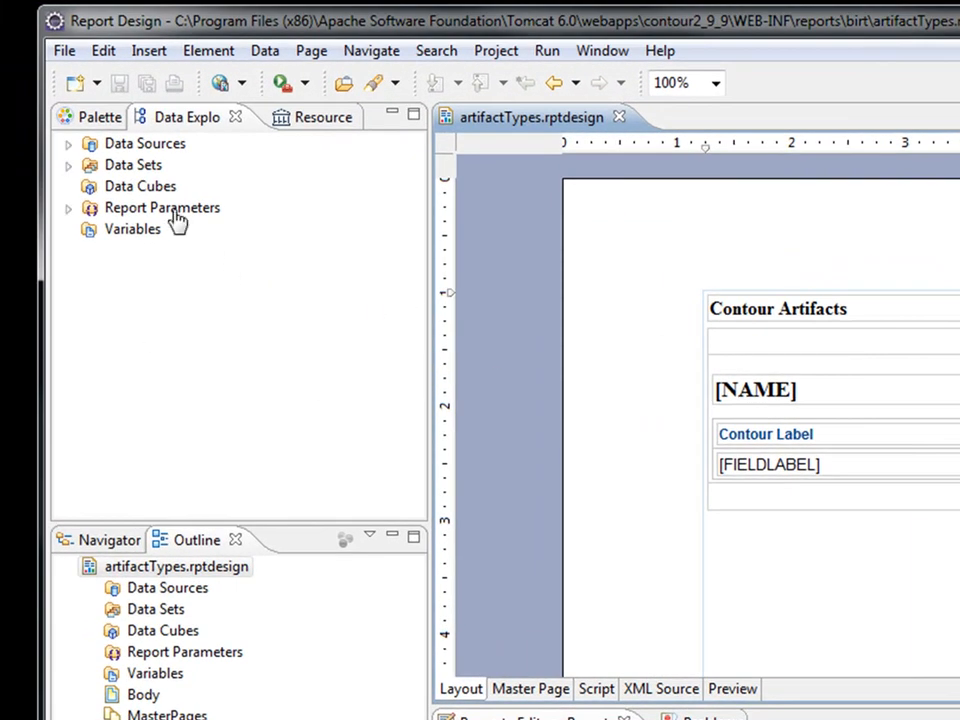
Expand the Contour data source and the Artifact Detail data set to list FIELDID, FIELDNAME and FIELDLABEL.
click(68, 144)
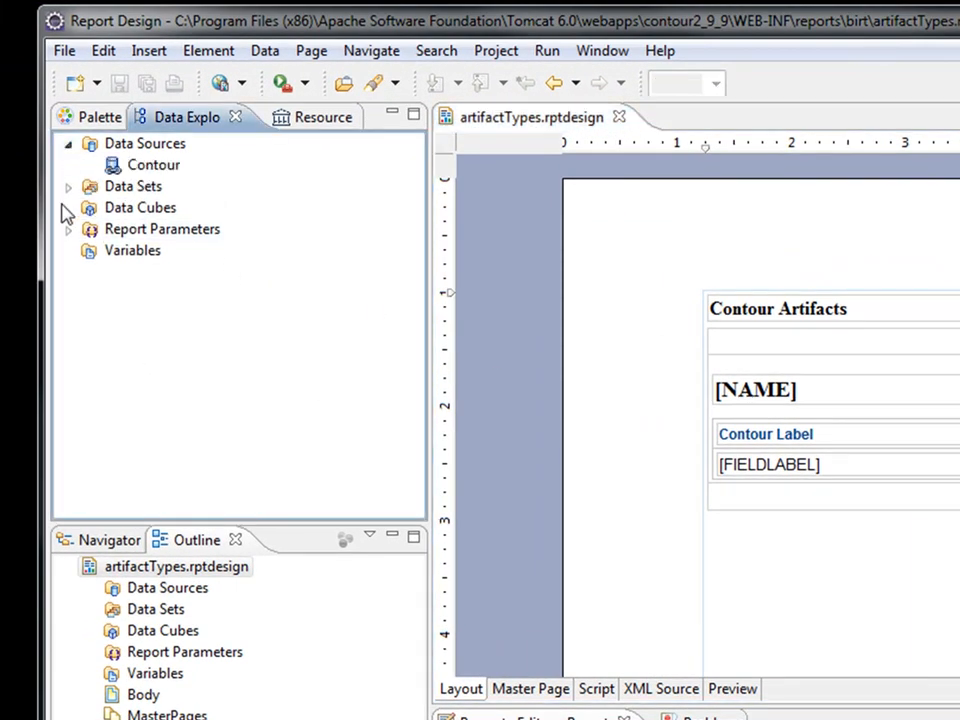
click(68, 186)
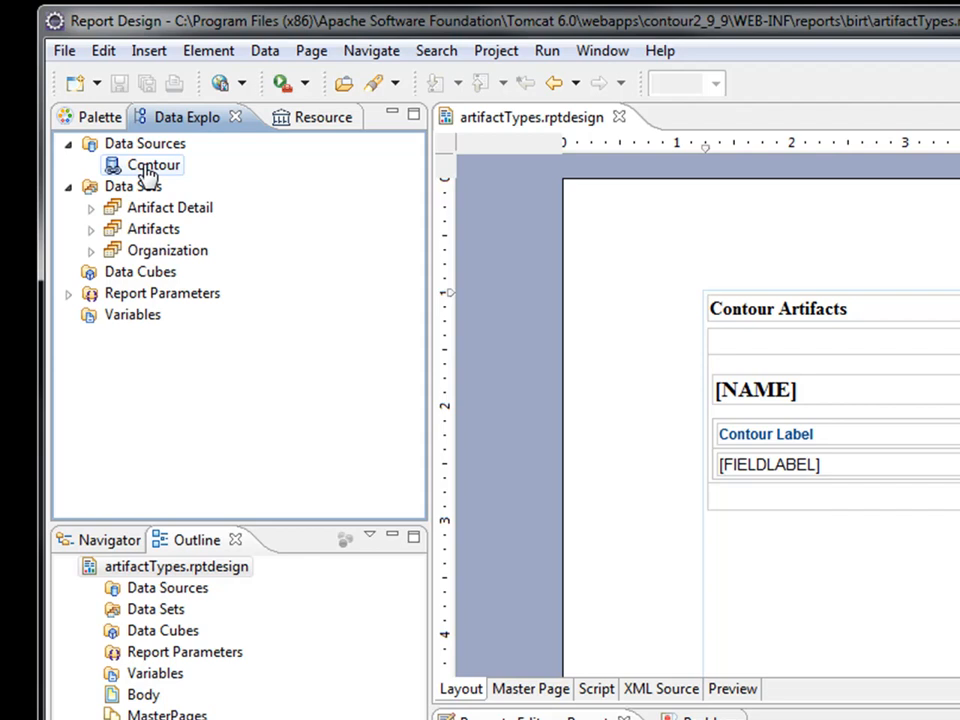
double_click(133, 186)
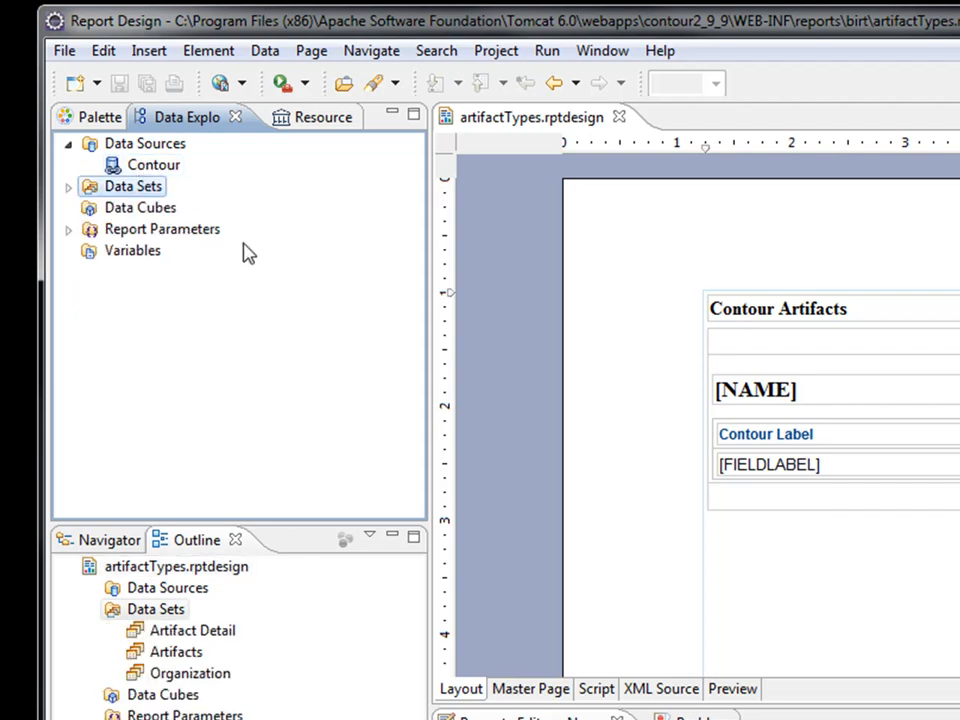
click(68, 188)
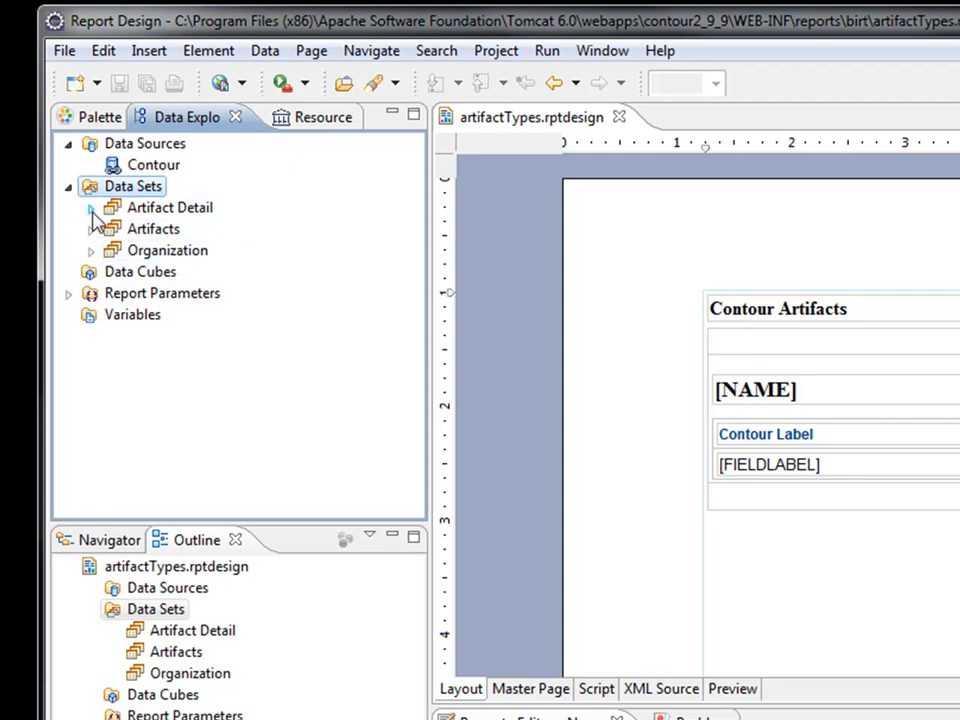
click(91, 209)
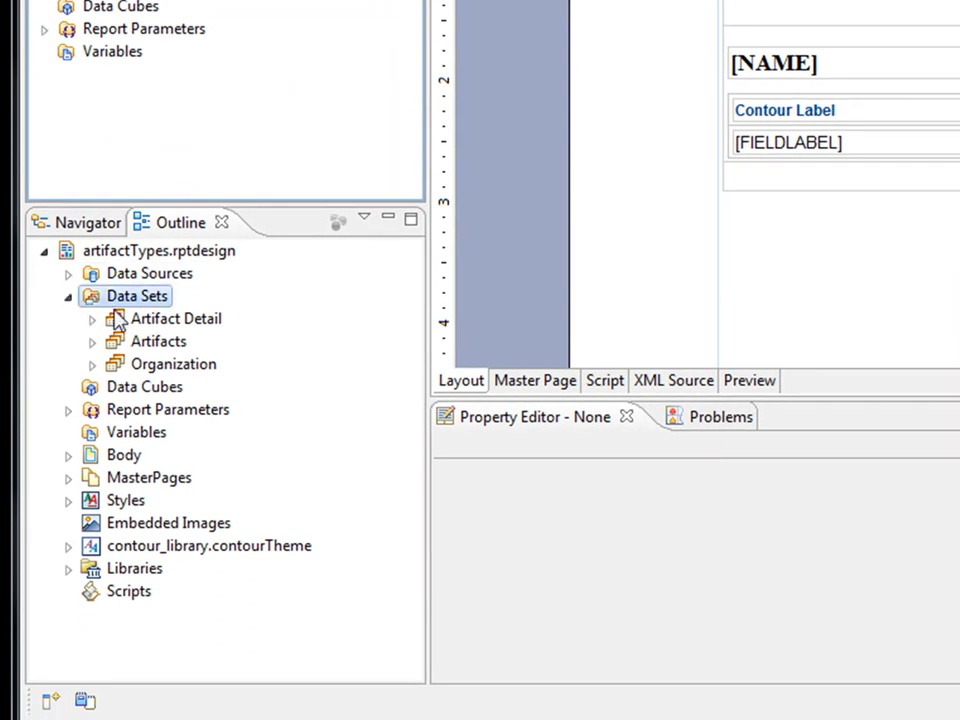
Collapse Data Sets, expand Body and MasterPages, and inspect the Label and Table nodes.
click(69, 297)
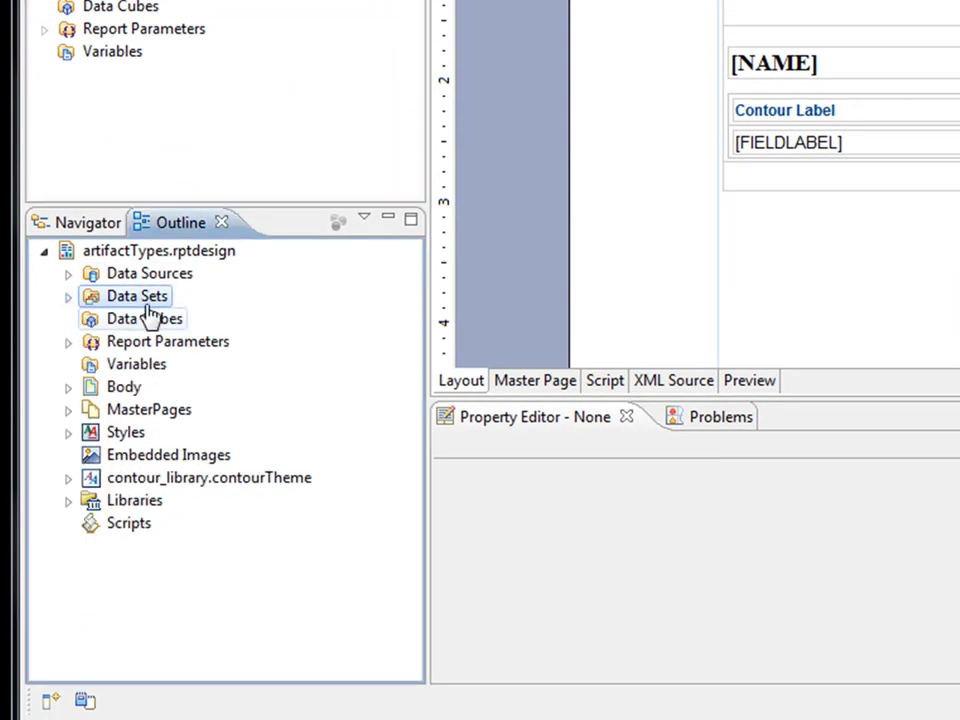
click(68, 387)
double_click(160, 456)
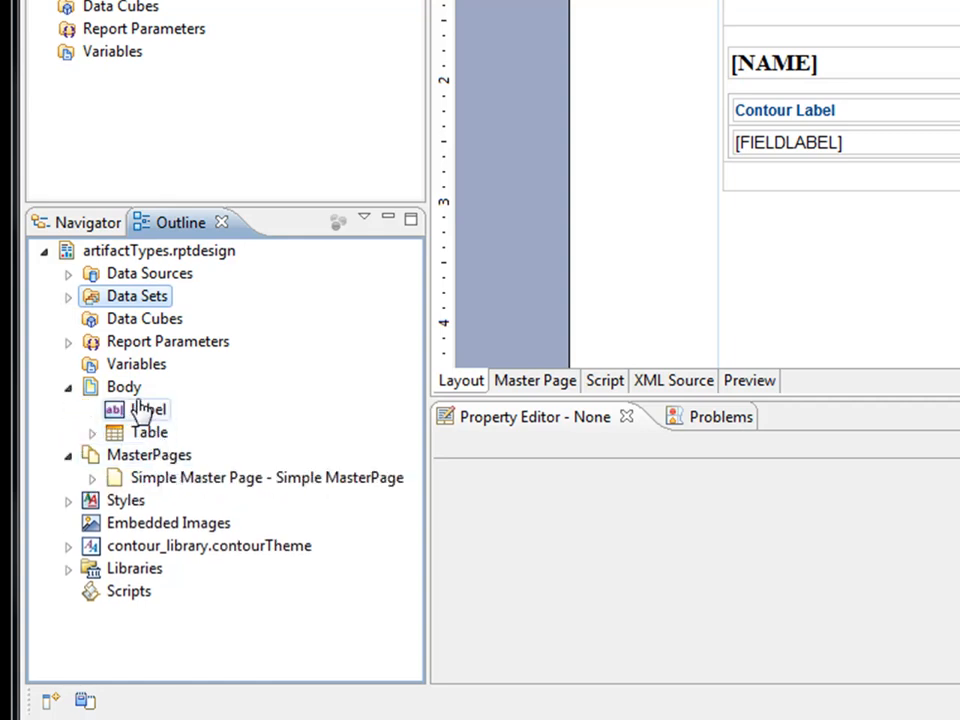
click(152, 414)
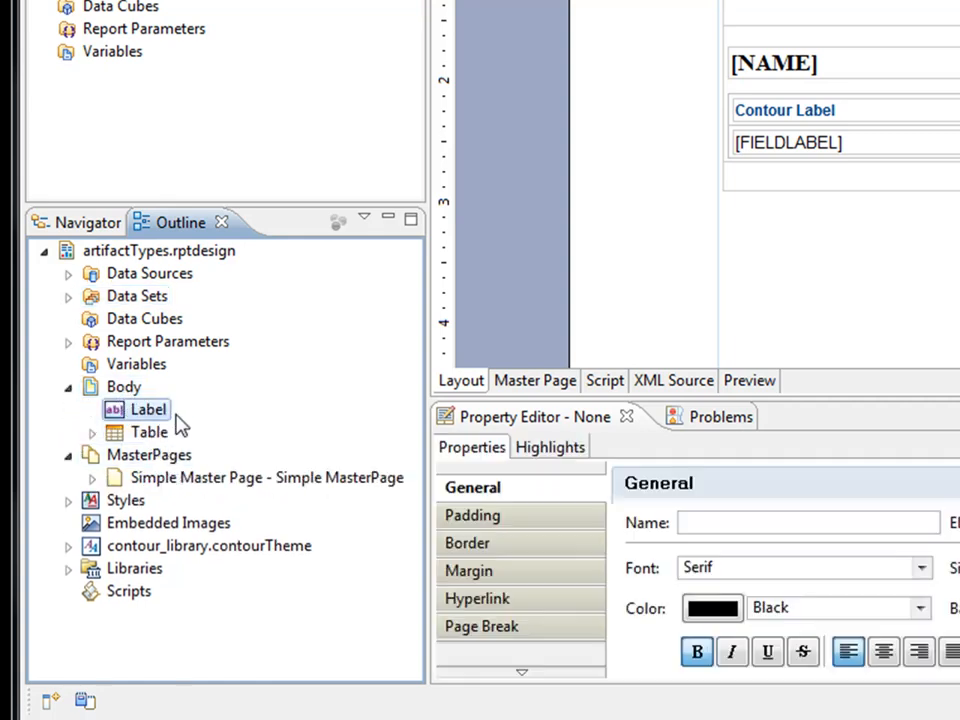
click(93, 434)
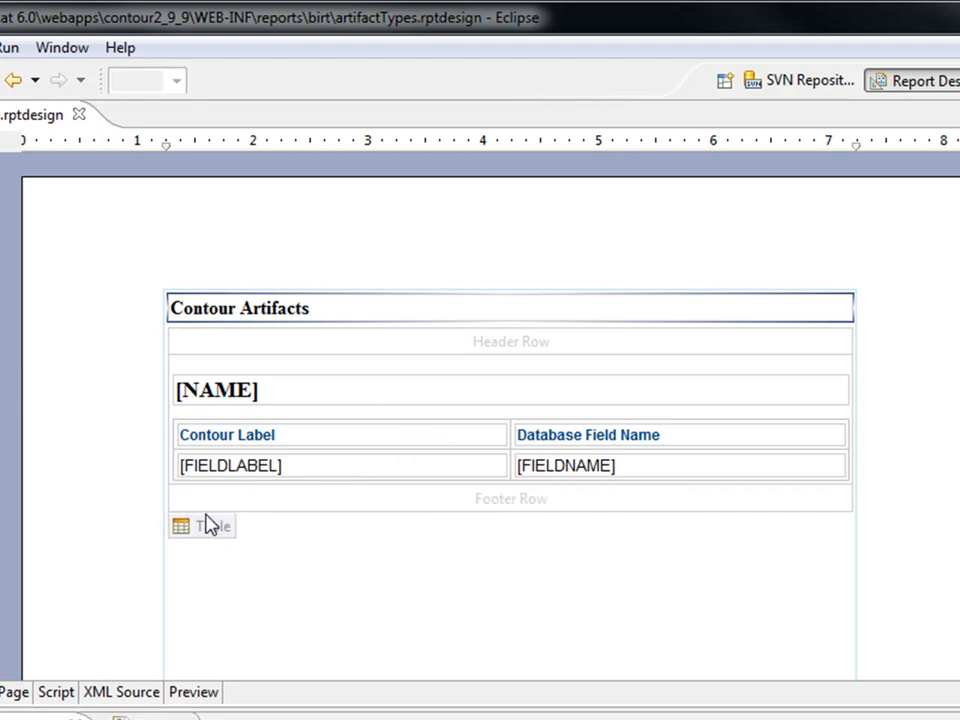
Inspect the Contour Artifacts table and its [FIELDLABEL] cell, then close artifactTypes.rptdesign.
click(276, 408)
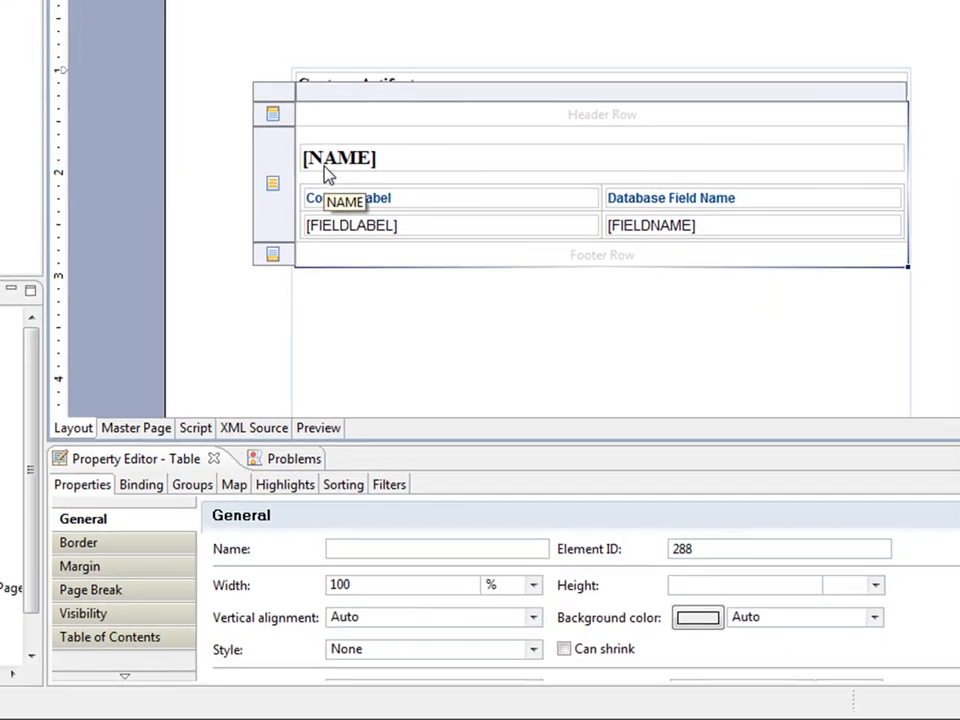
click(240, 255)
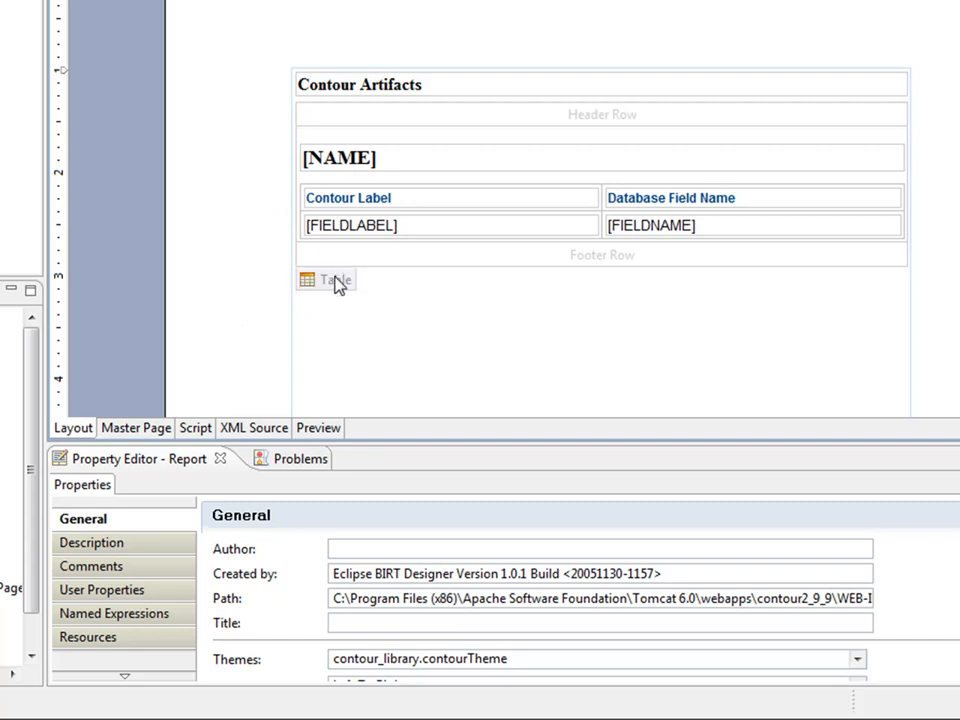
click(336, 283)
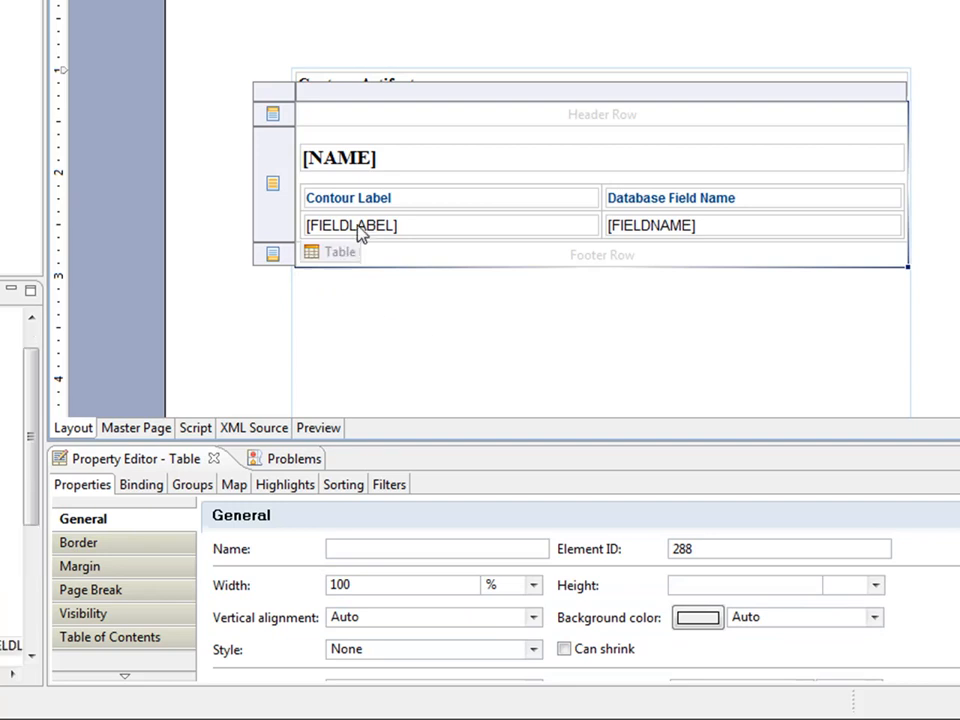
click(360, 234)
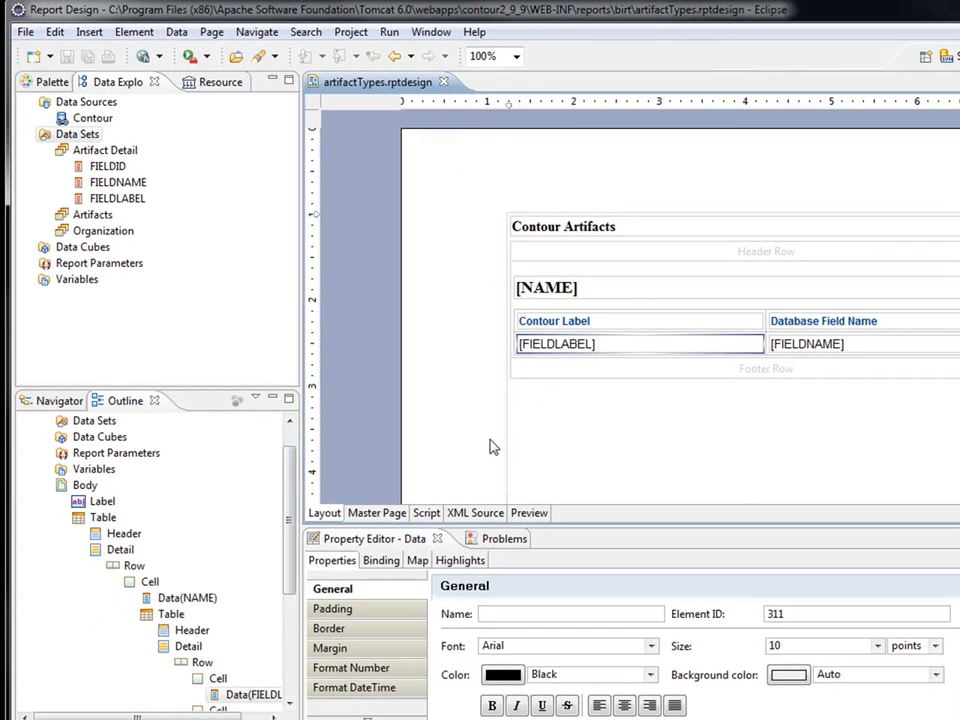
click(443, 82)
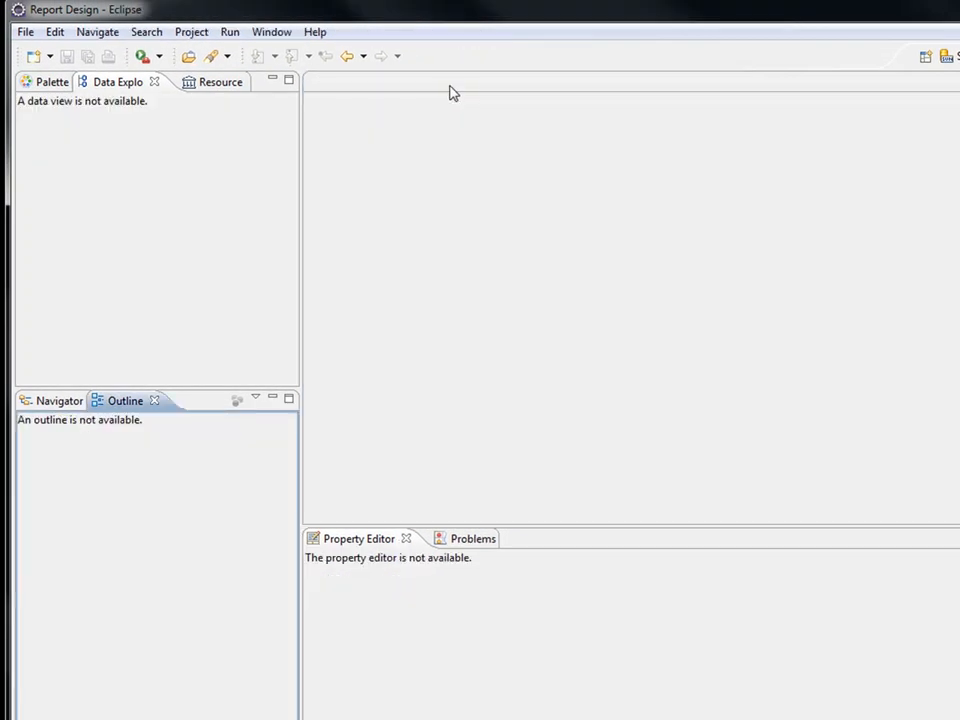
Create a new report named testReport.rptdesign in the test folder and continue the wizard.
click(49, 57)
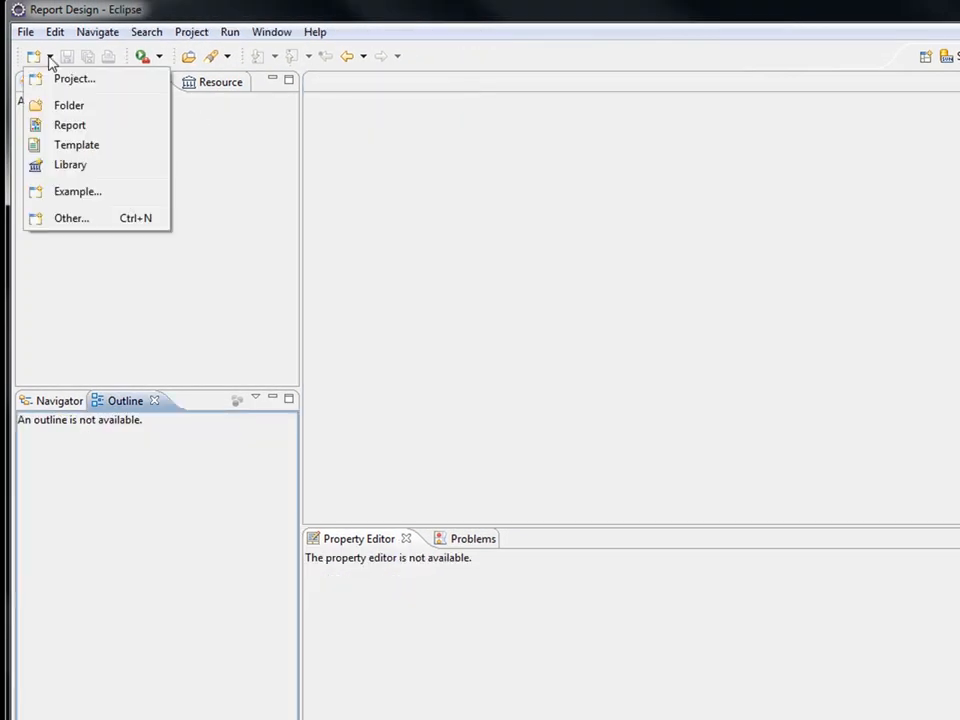
click(82, 134)
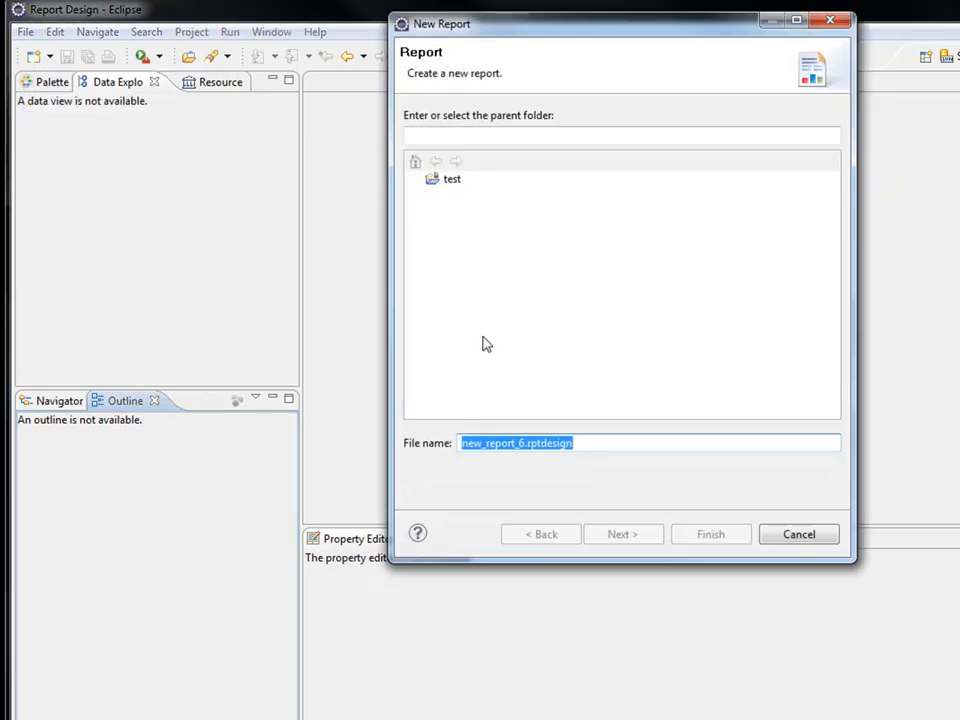
click(461, 185)
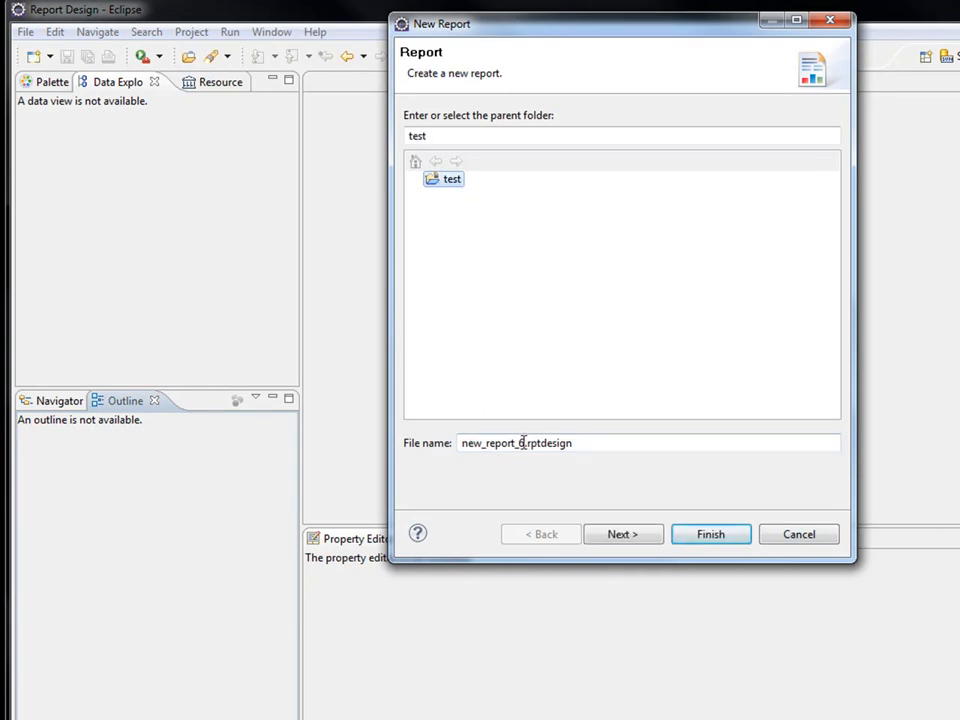
drag(522, 443, 380, 450)
text(testReport)
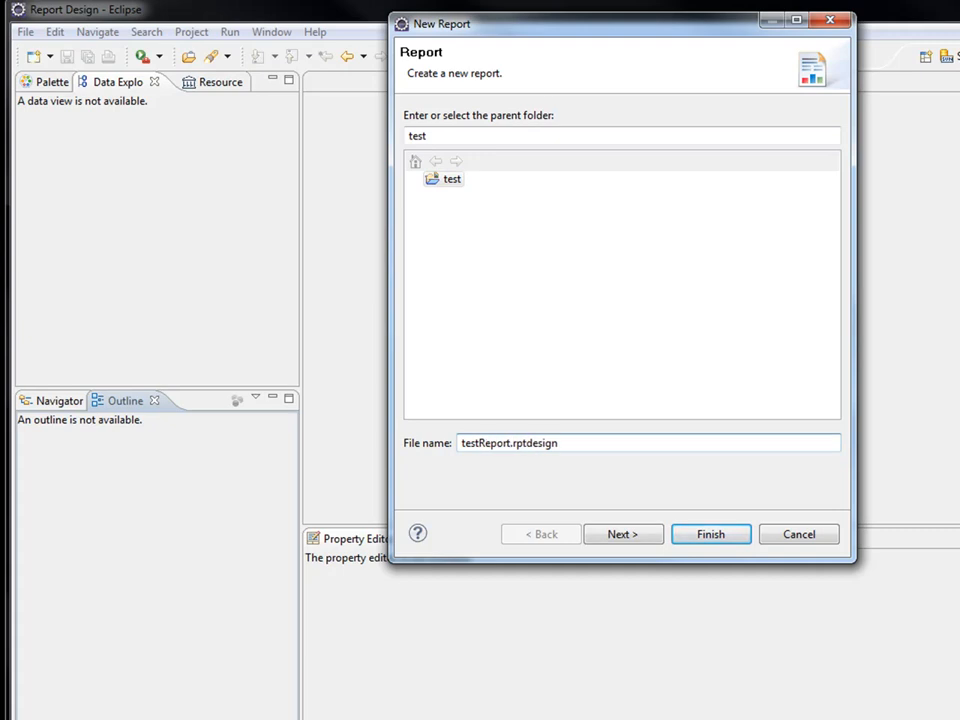
click(634, 538)
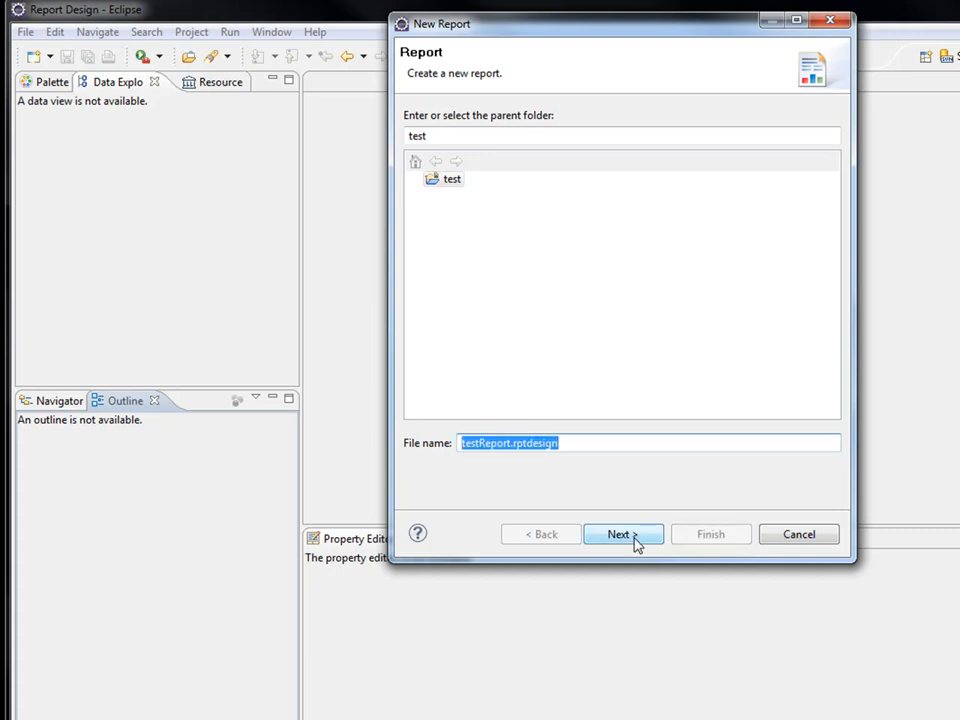
Compare the report templates, then create testReport from the Blank Report template.
click(632, 537)
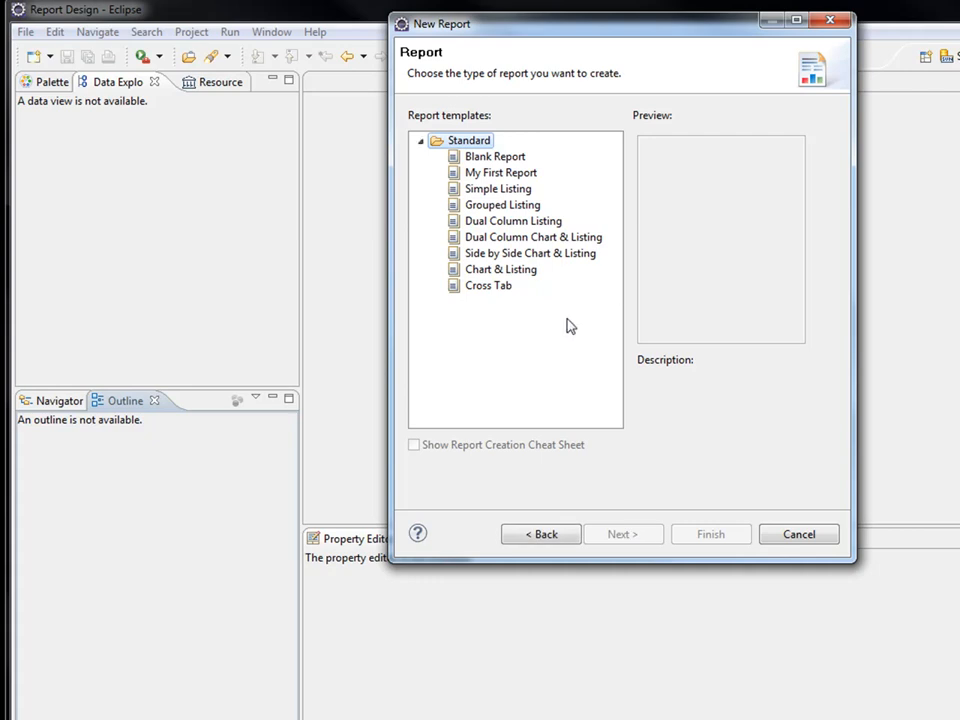
click(500, 158)
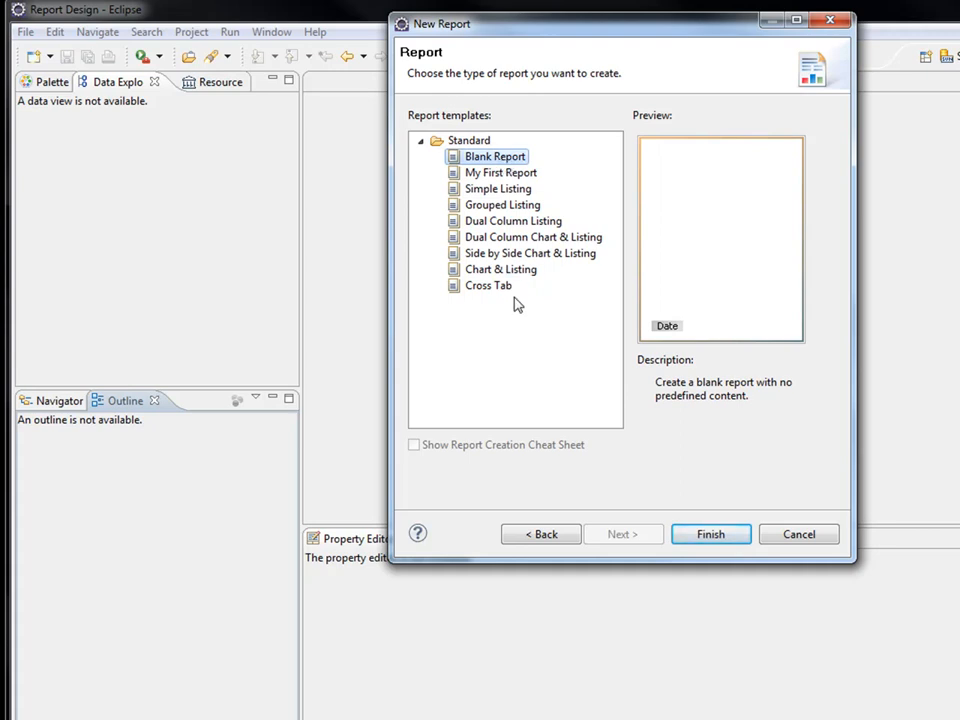
click(513, 176)
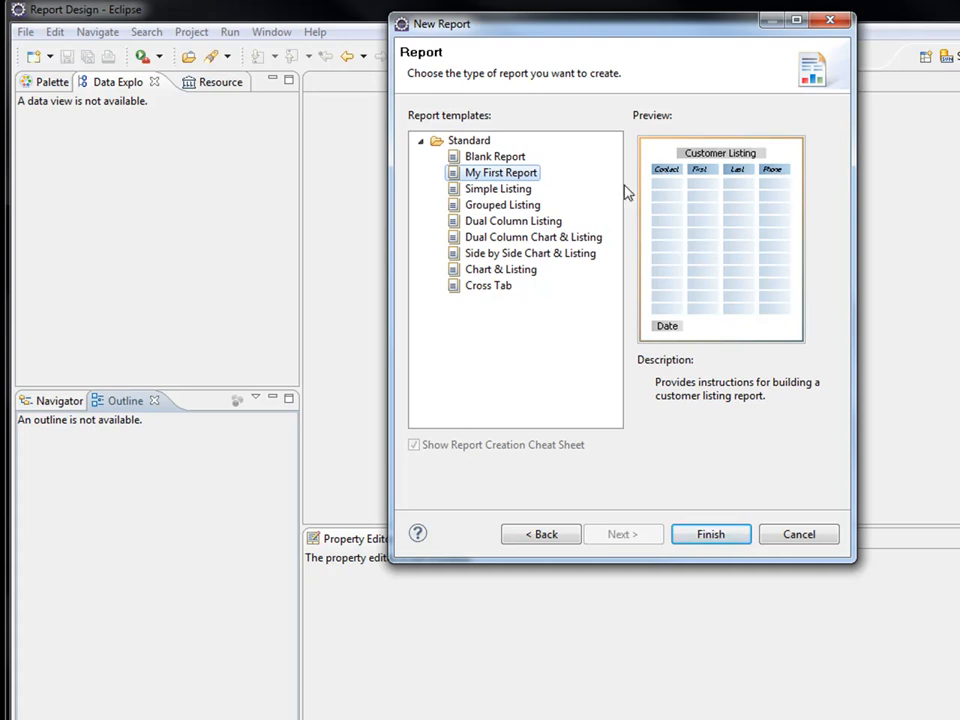
click(483, 222)
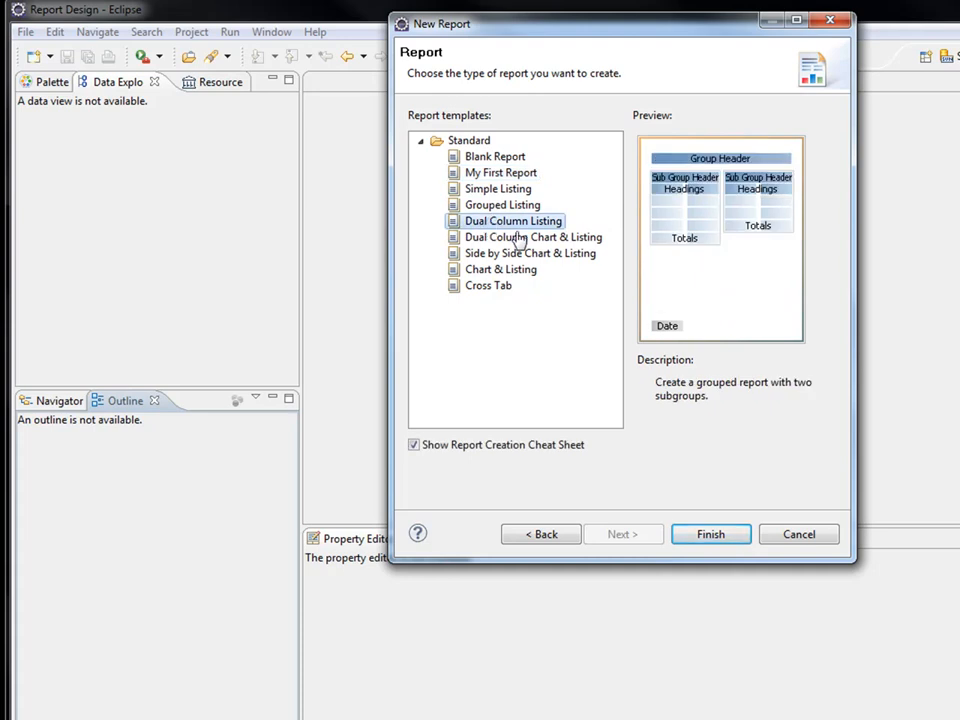
click(504, 258)
click(495, 287)
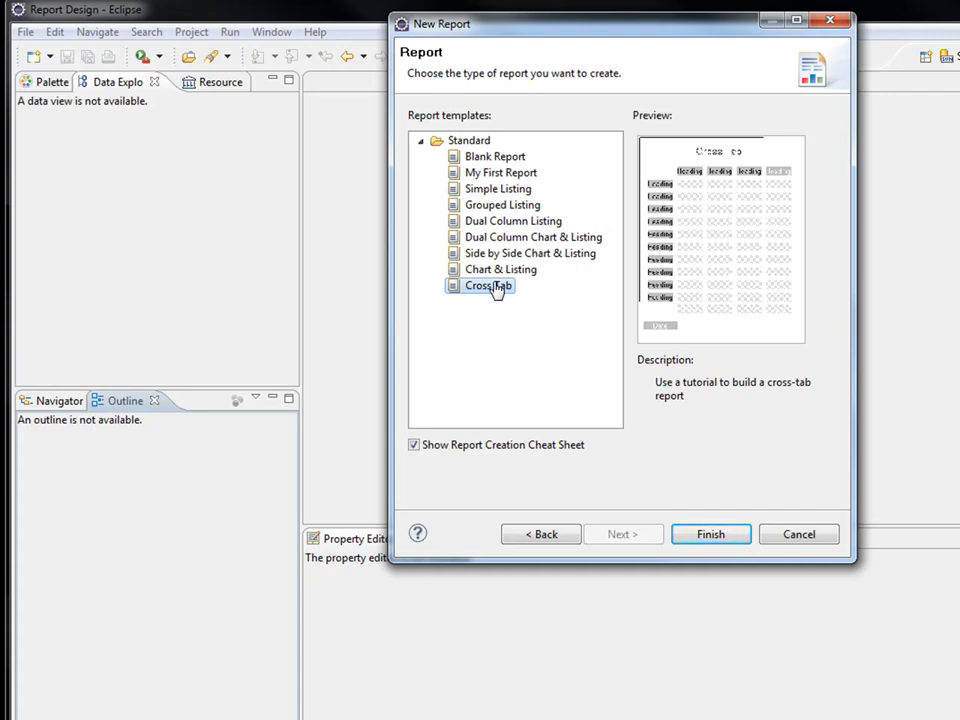
click(500, 159)
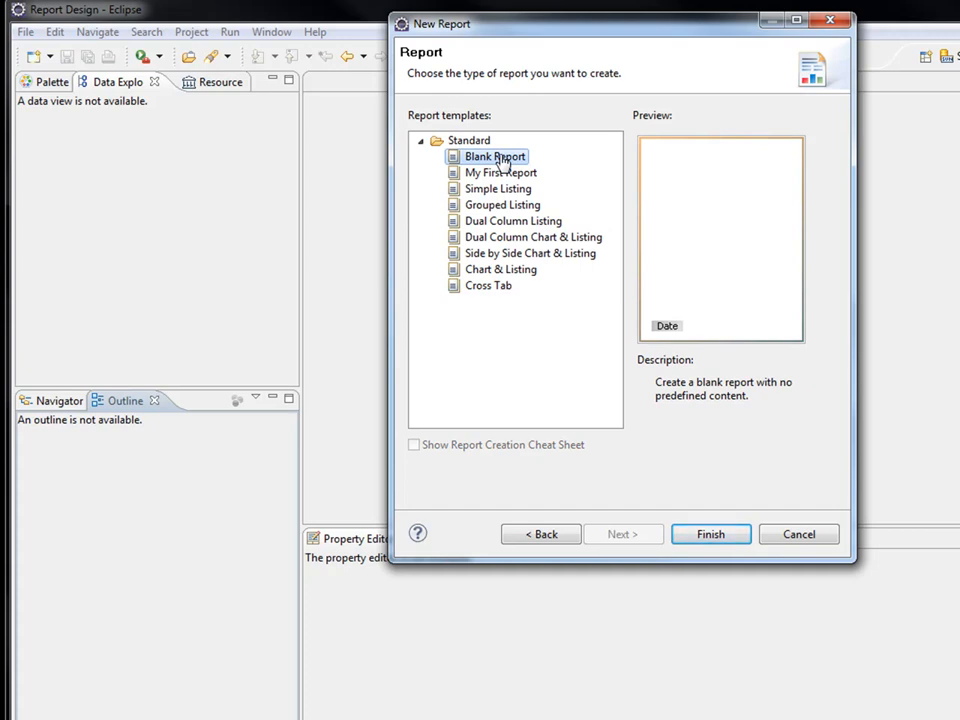
click(714, 540)
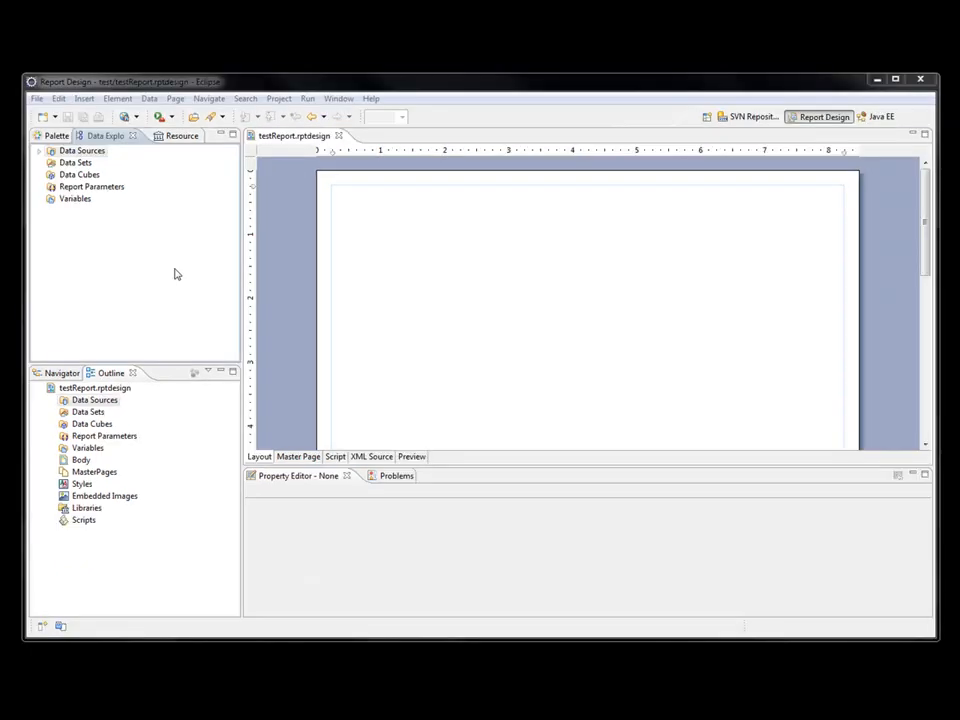
Add a new JDBC data source to the report and name it contour.
click(67, 107)
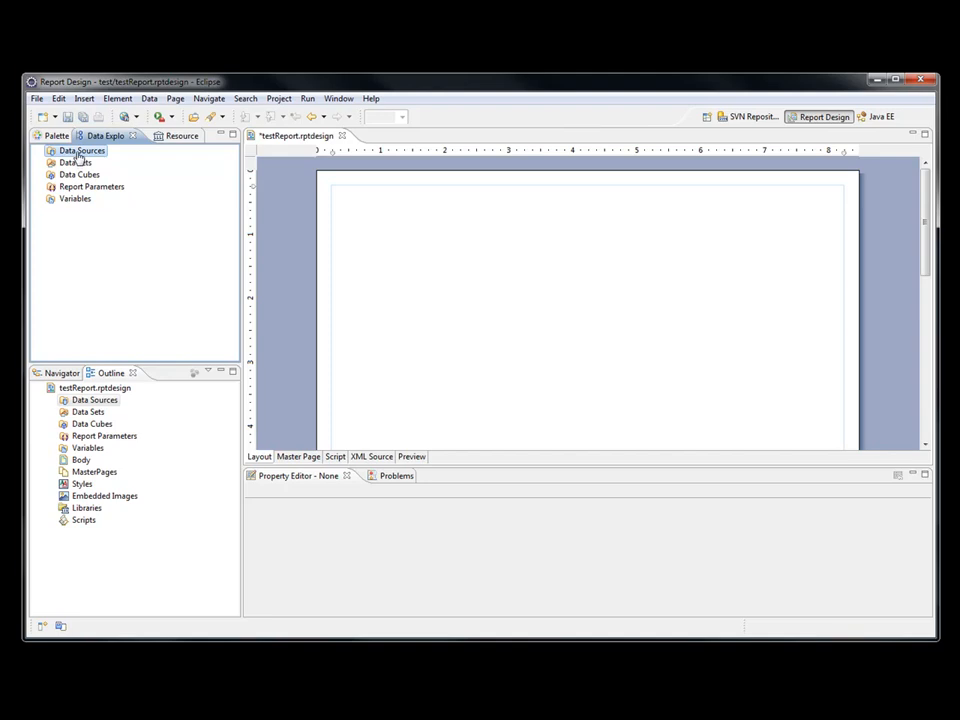
right_click(78, 152)
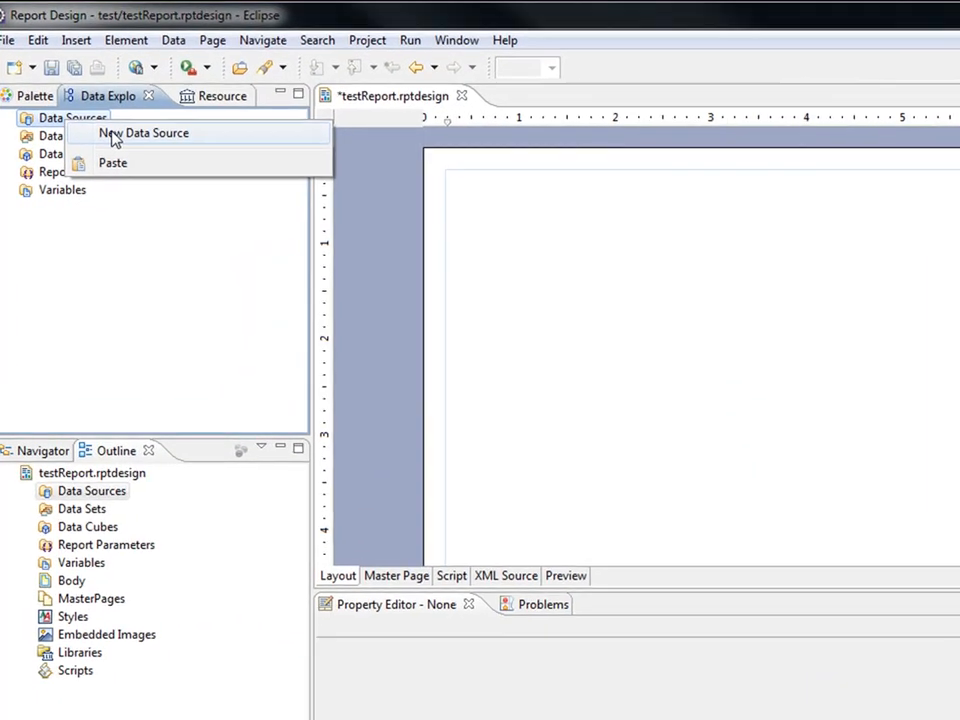
click(113, 140)
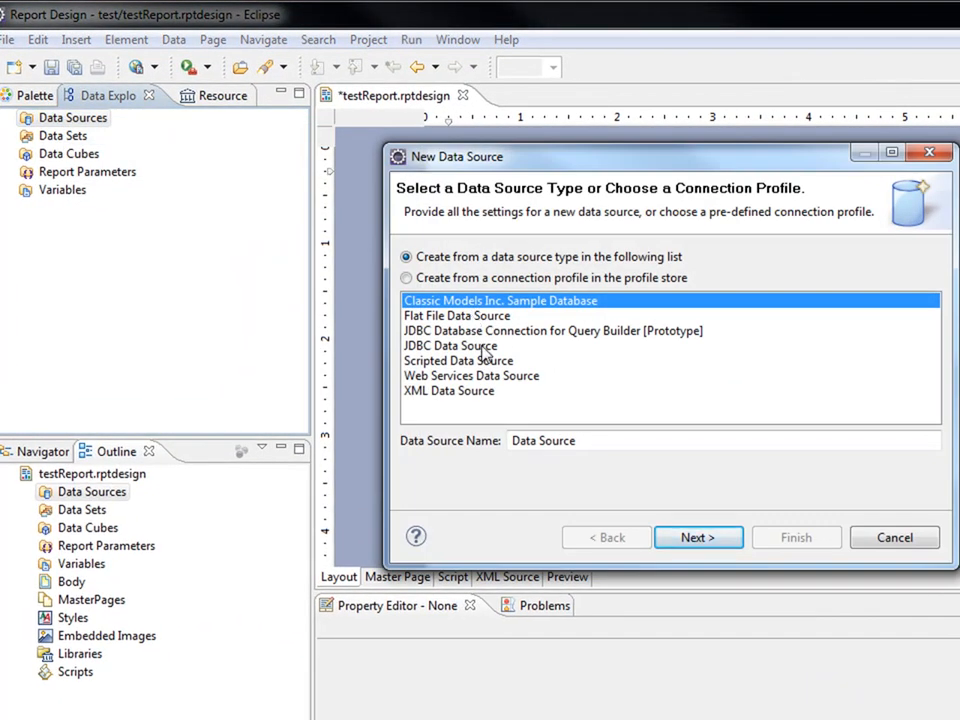
click(482, 346)
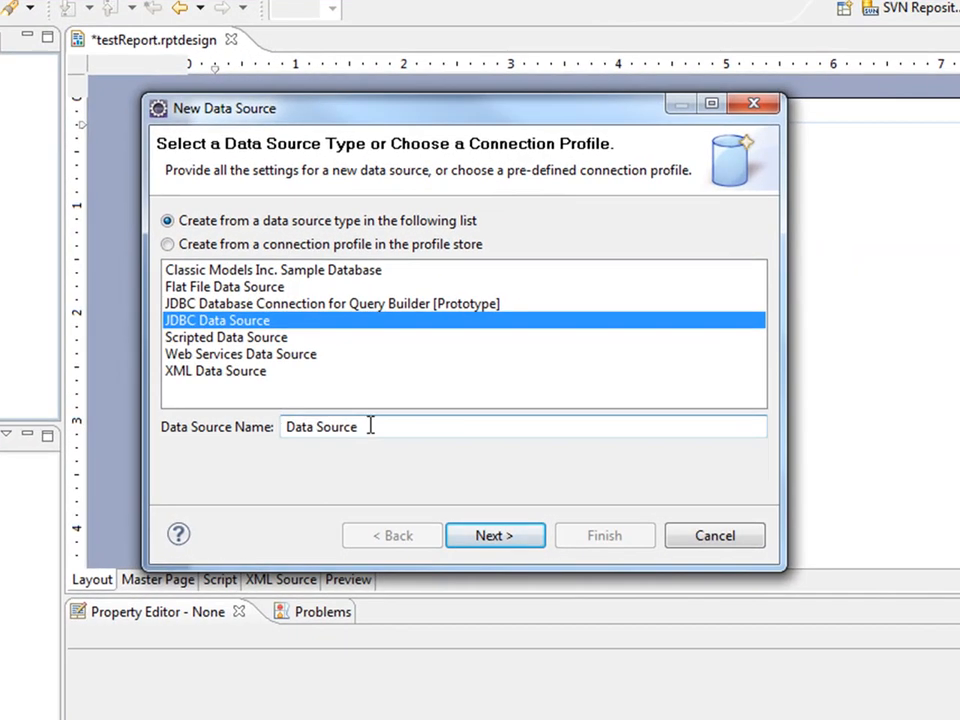
drag(370, 426, 272, 425)
text(contour)
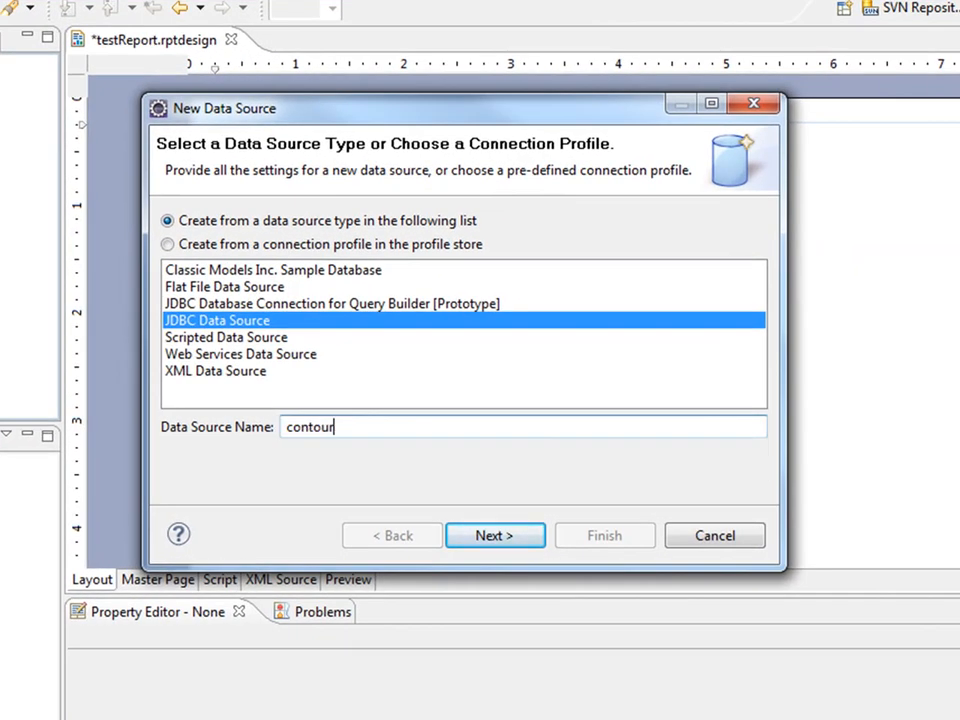
Choose com.mysql.jdbc.Driver (v3.1) as the data source's driver class.
click(496, 537)
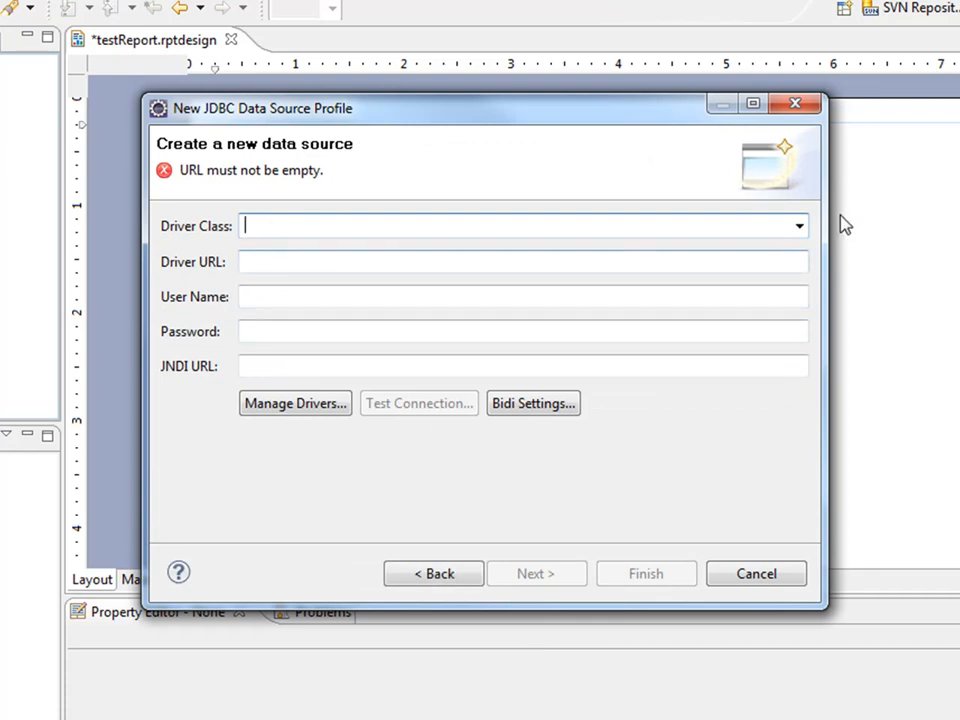
click(798, 228)
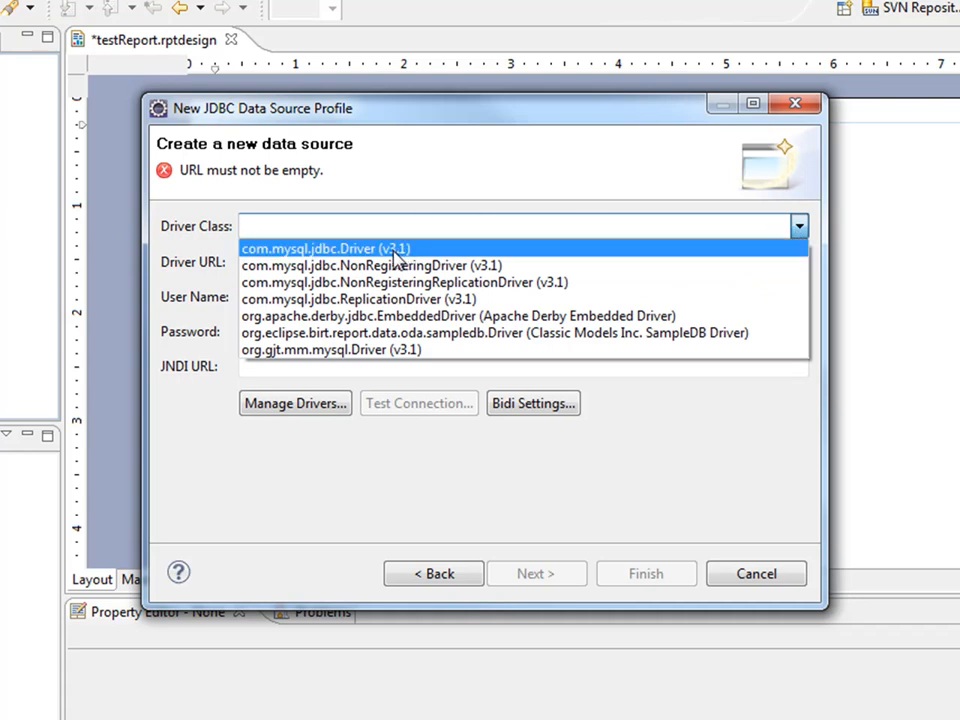
click(330, 249)
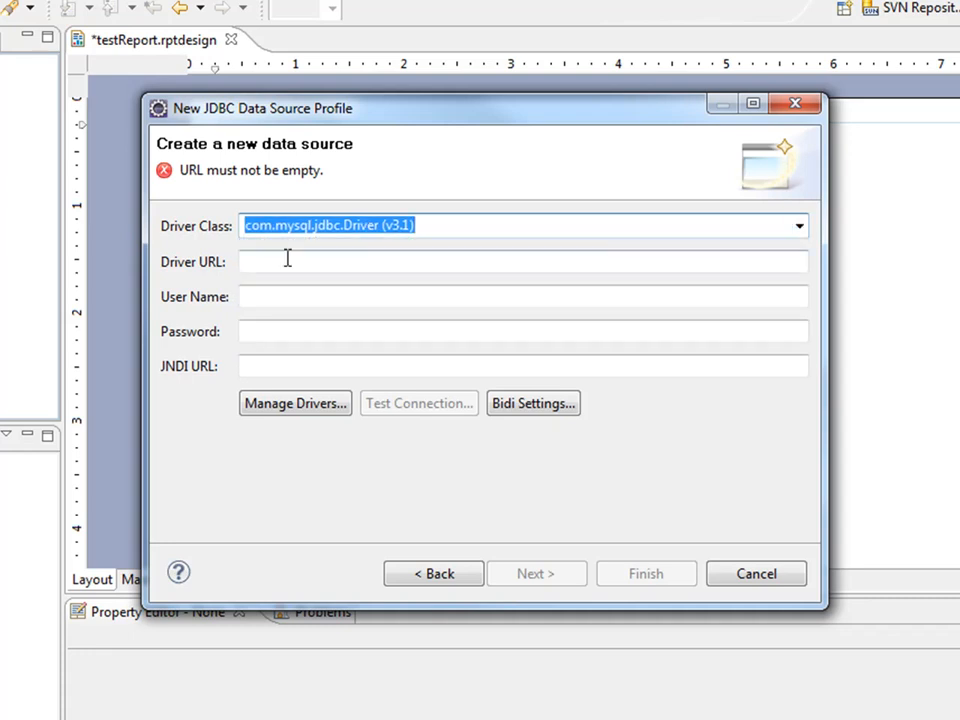
click(288, 260)
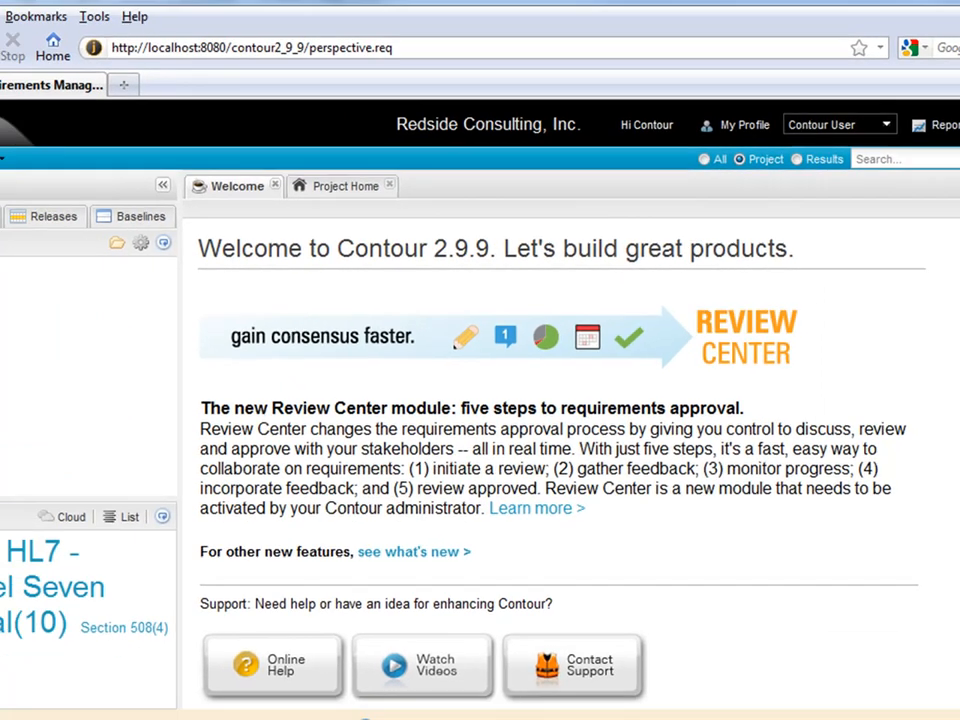
Open the user guide's Custom Report Development > BIRT Overview > Installing BIRT page and scroll to the MySQL table.
click(957, 117)
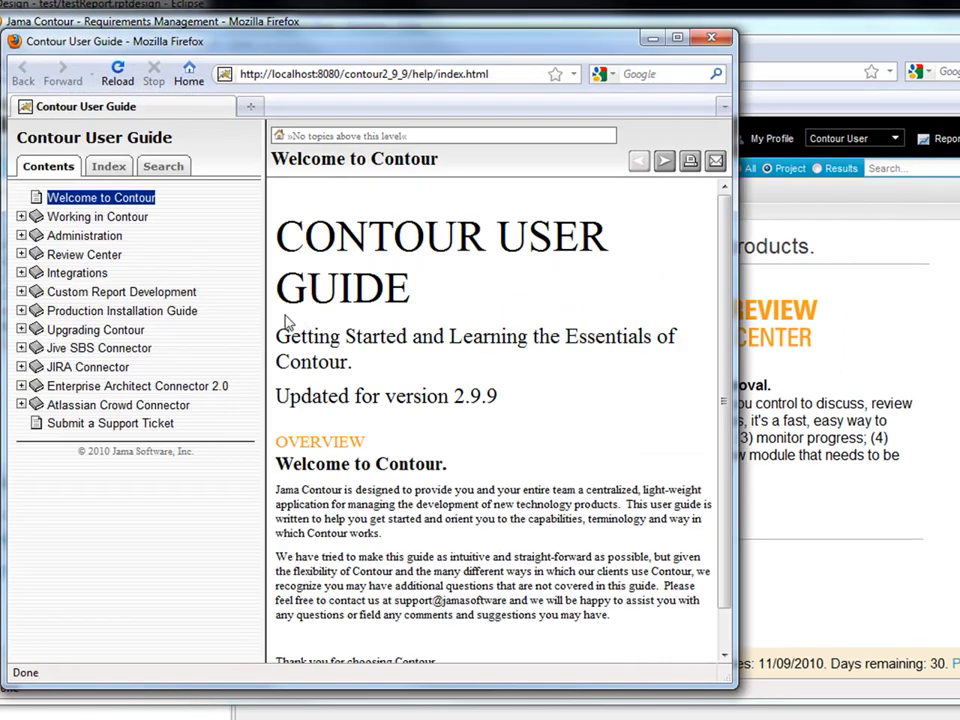
click(135, 294)
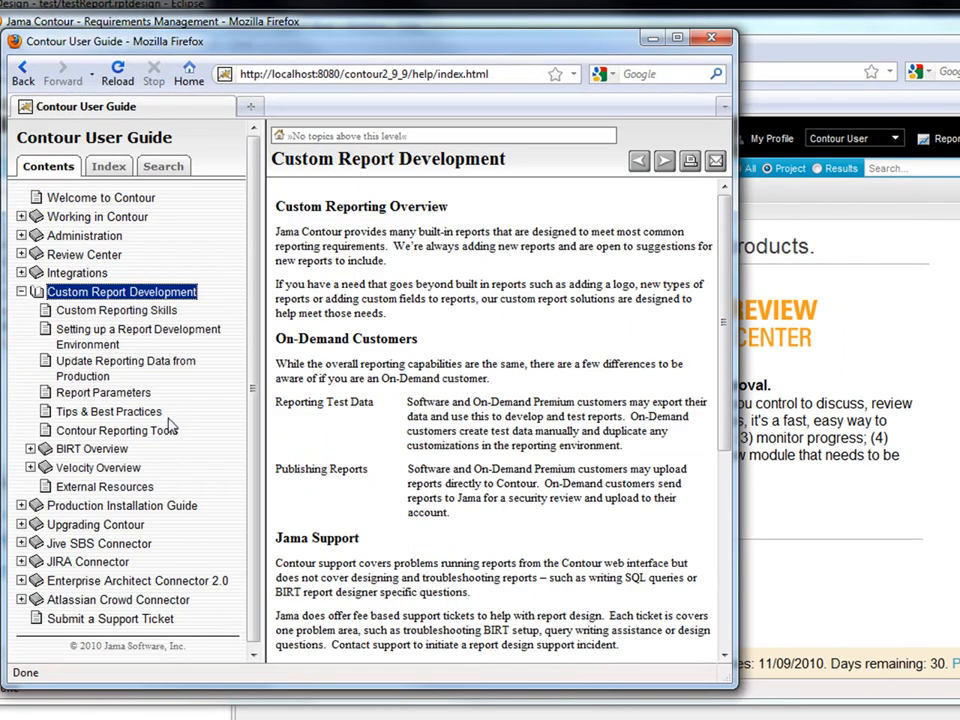
click(120, 452)
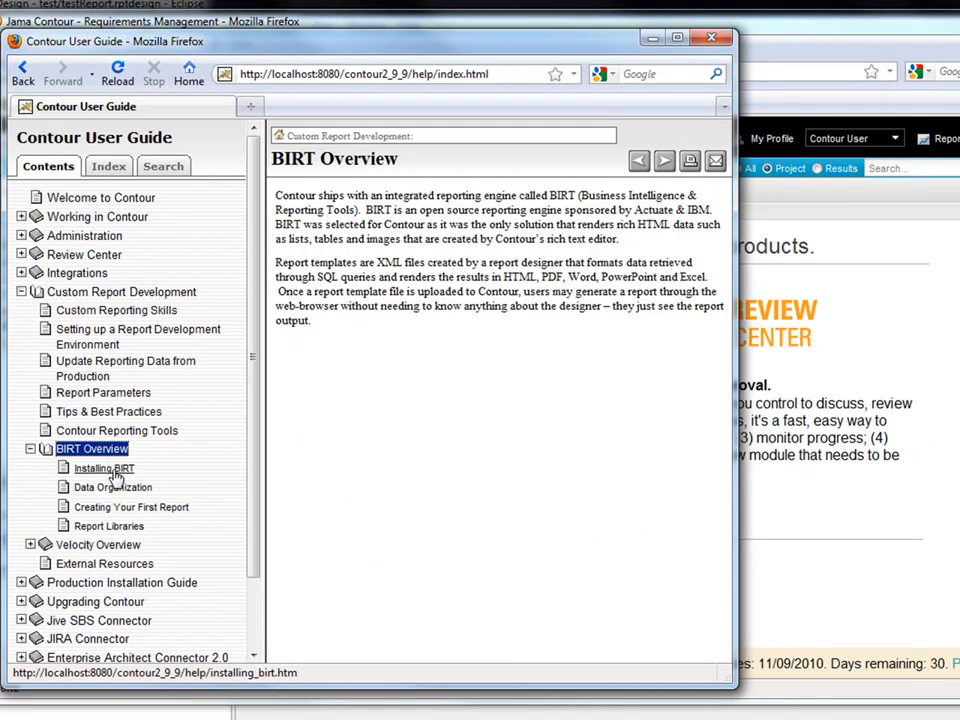
click(112, 470)
scroll(588, 395, down, 5)
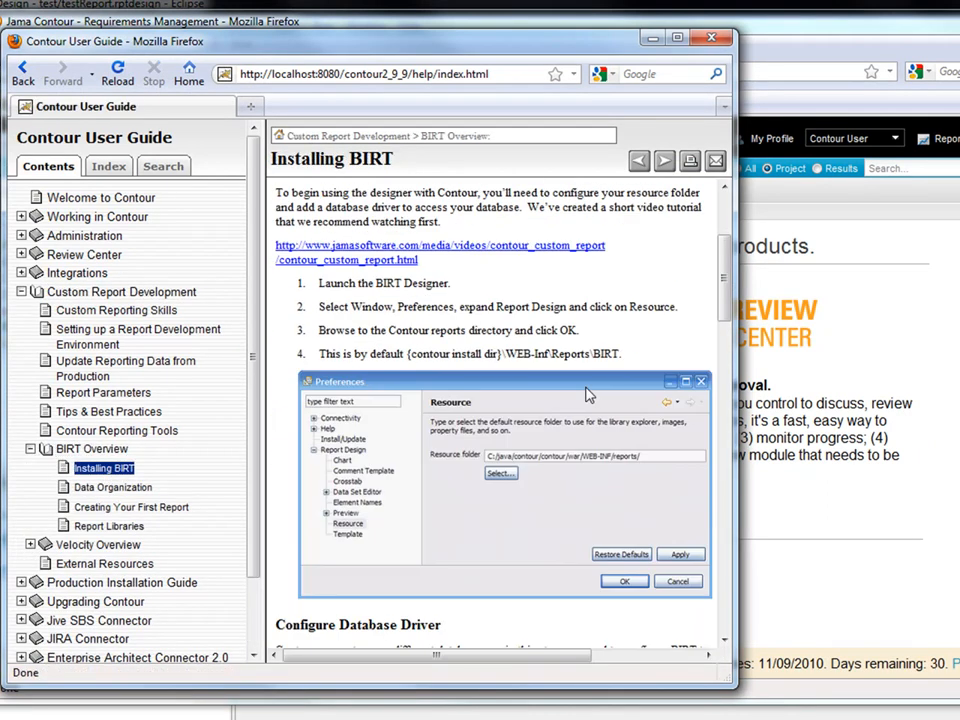
scroll(588, 395, down, 20)
scroll(598, 397, down, 2)
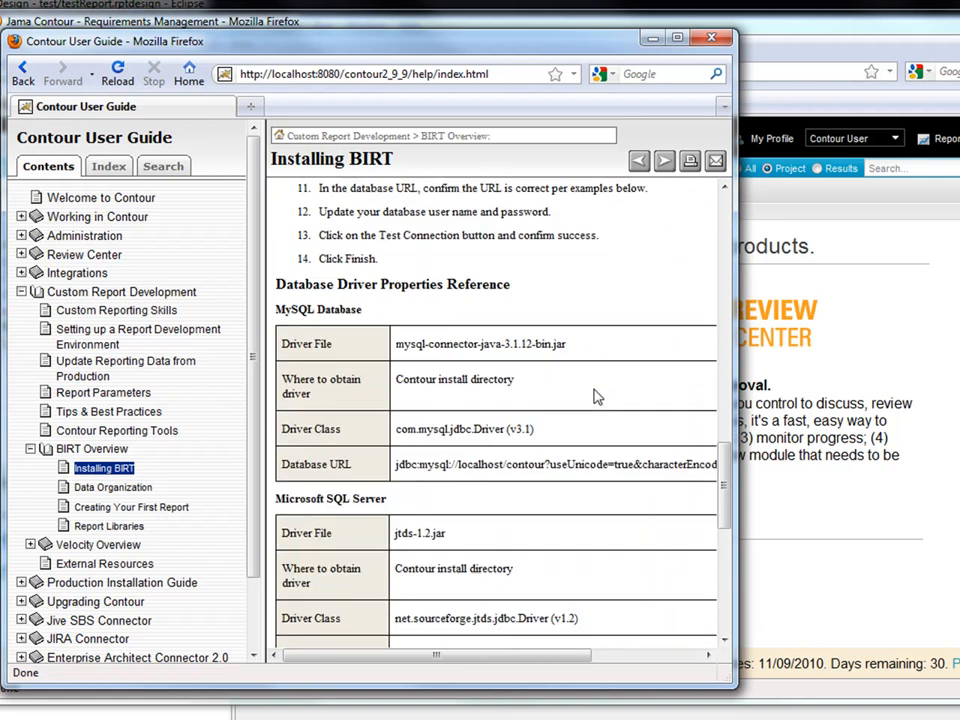
Copy the MySQL Database URL from the driver table and return to the report designer.
drag(736, 395, 933, 406)
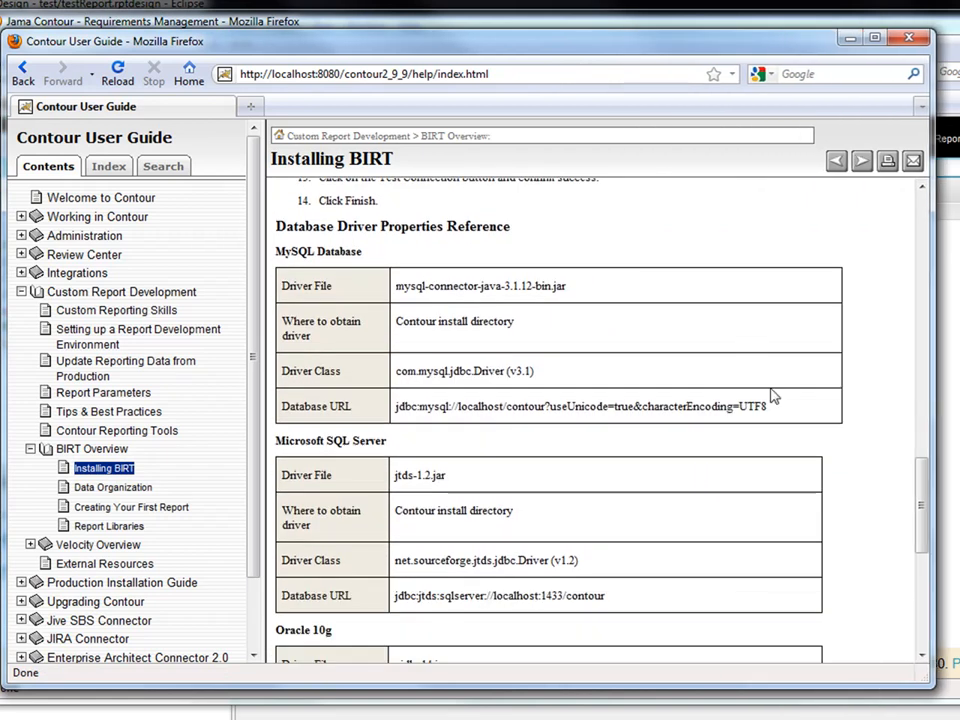
drag(782, 410, 392, 408)
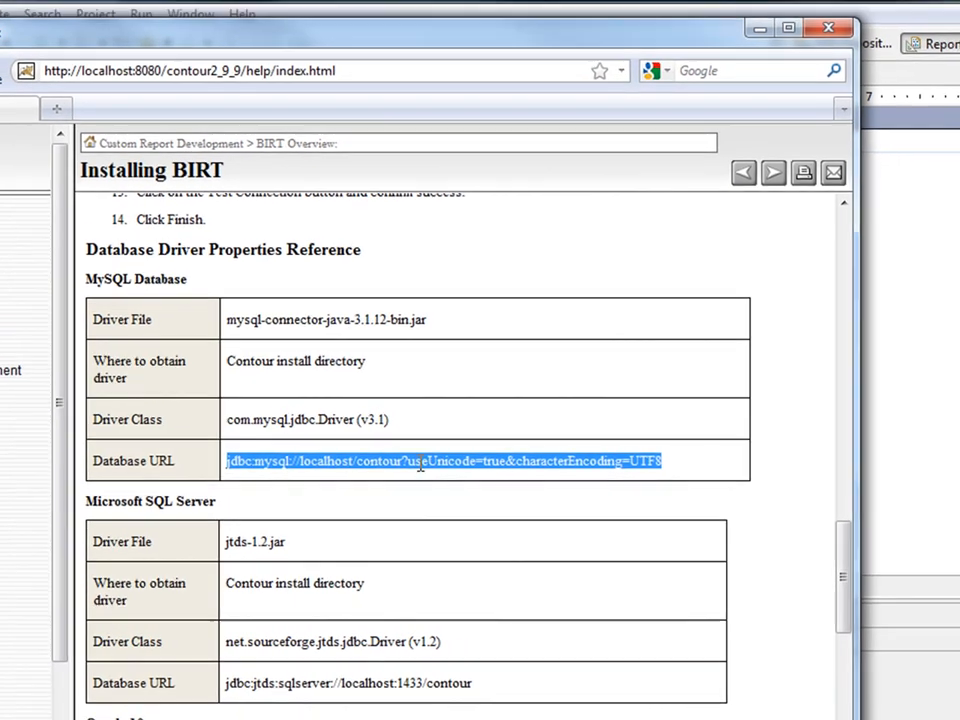
right_click(420, 463)
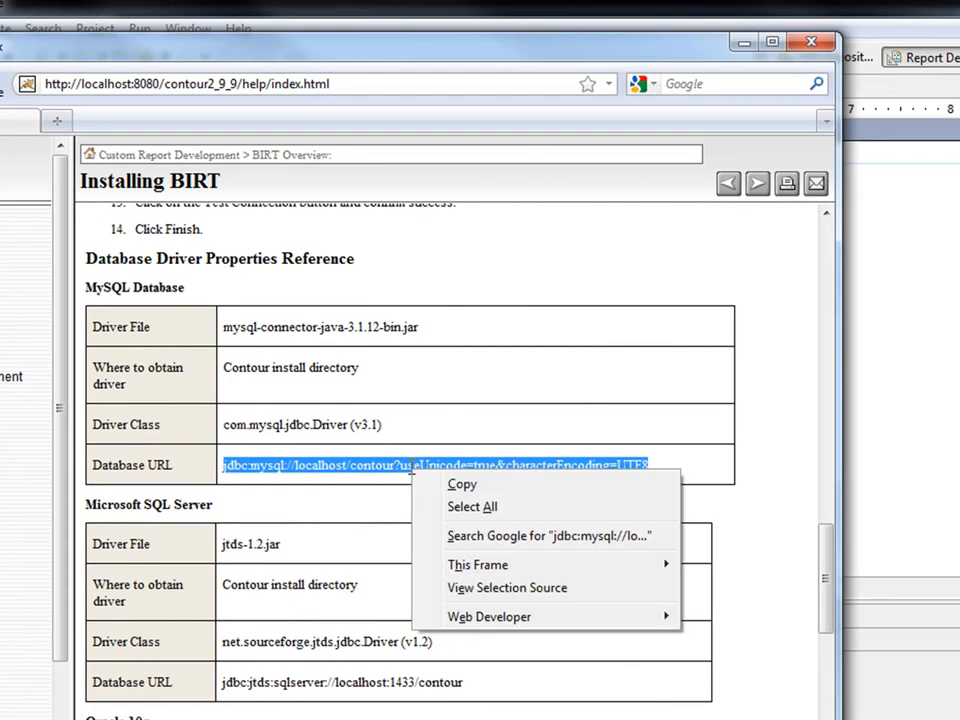
click(465, 483)
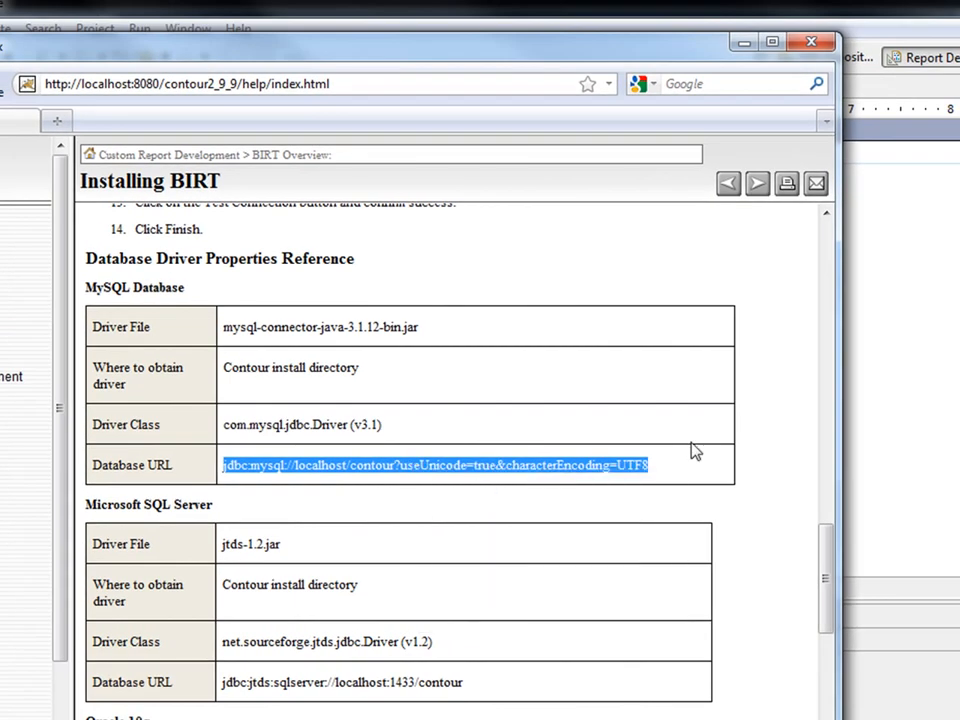
click(907, 412)
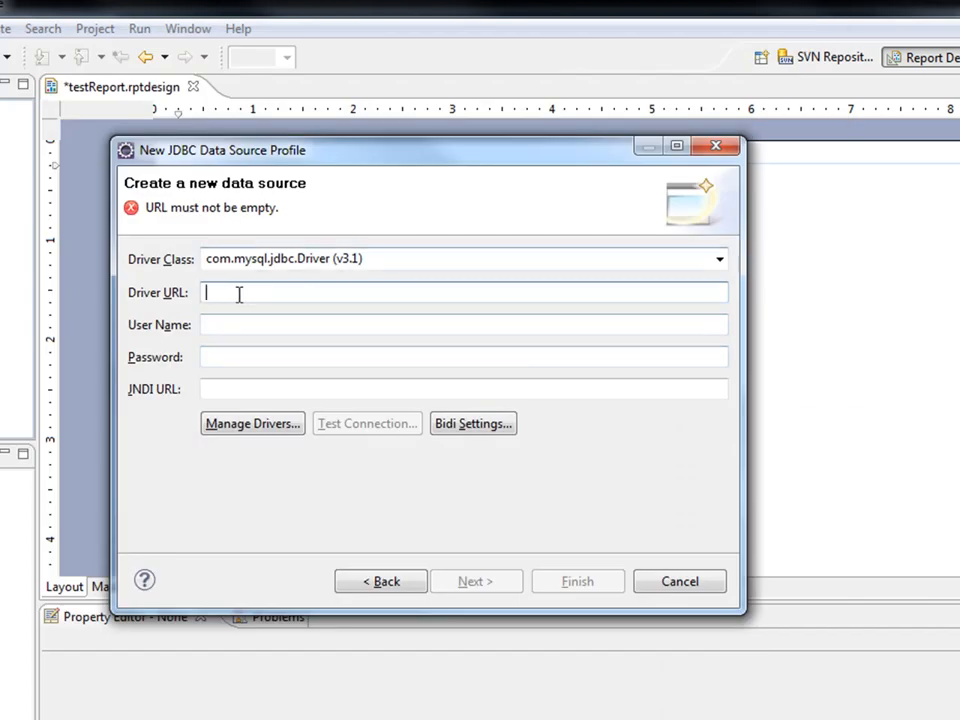
Paste the MySQL URL as Driver URL and change the database name to contour2_9_9.
right_click(228, 293)
click(246, 379)
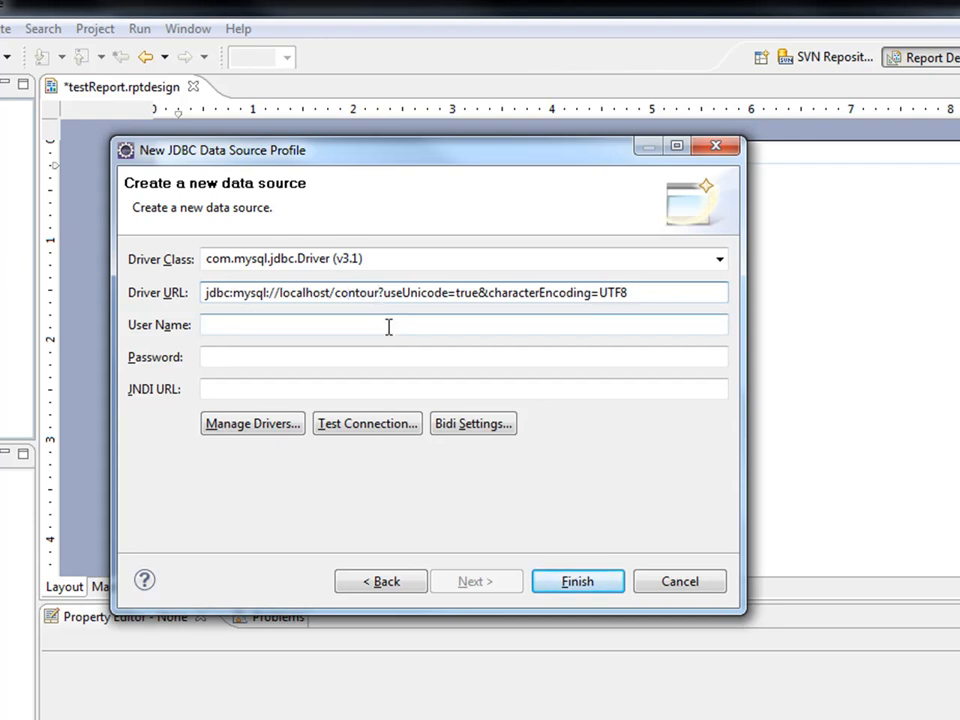
click(378, 292)
text(2_)
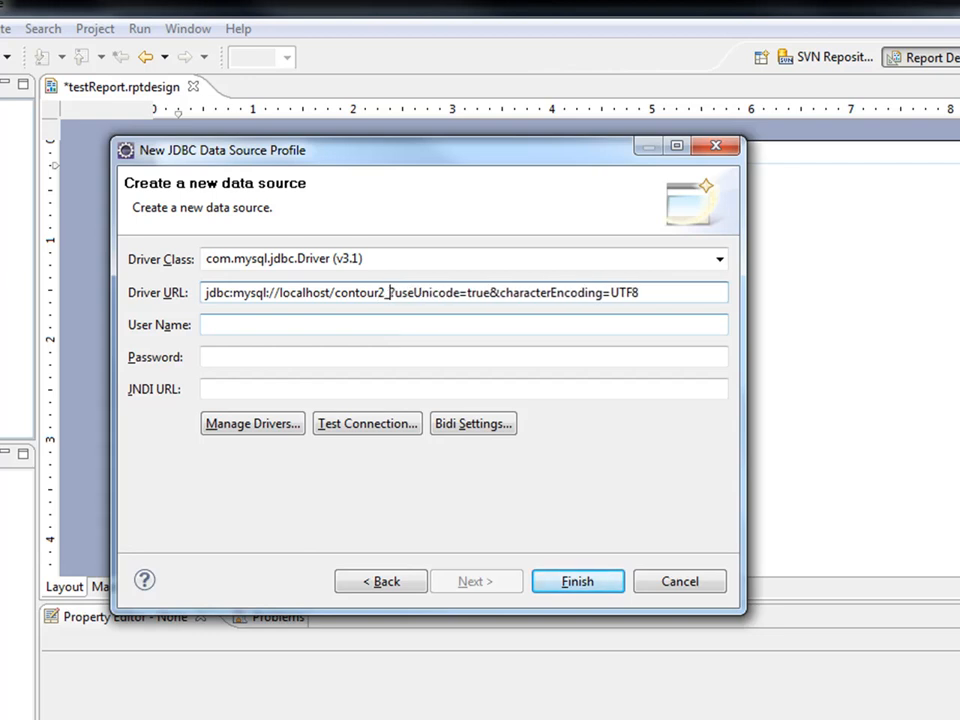
text(9_)
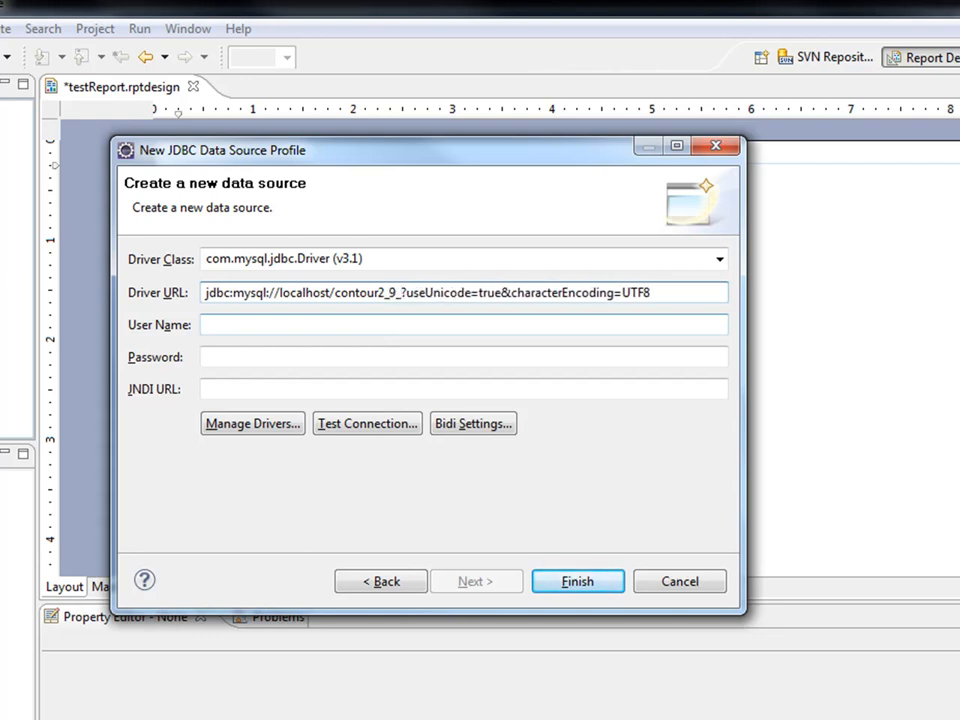
text(9)
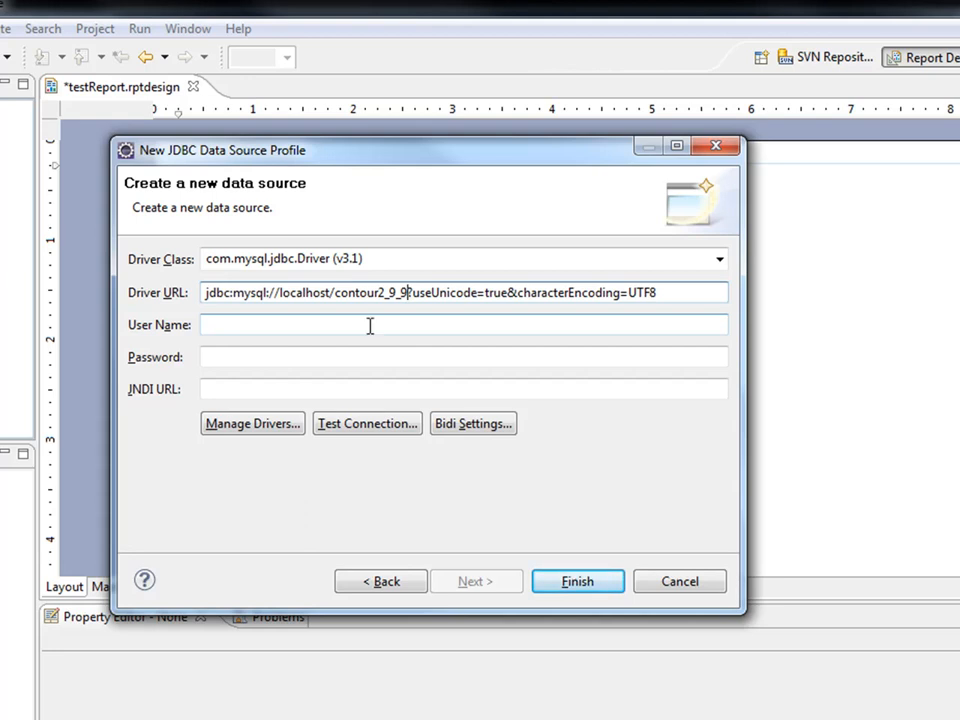
Enter the database user name and password in the connection profile.
click(251, 328)
text(root)
key(Tab)
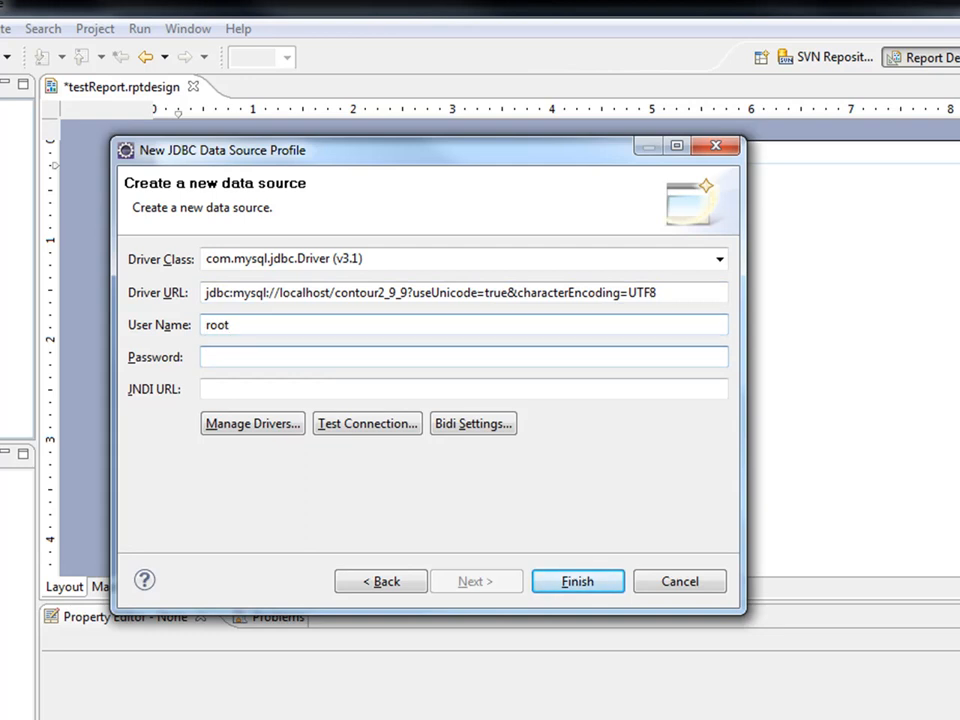
text(password)
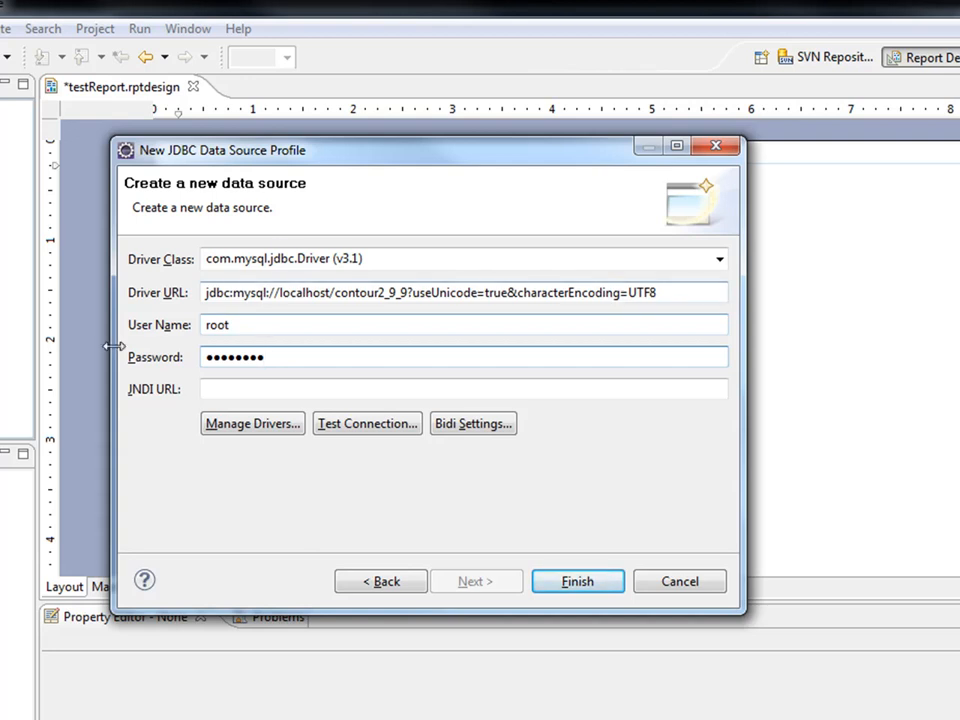
Test the contour connection, confirm it succeeds, and finish the data source wizard.
click(381, 428)
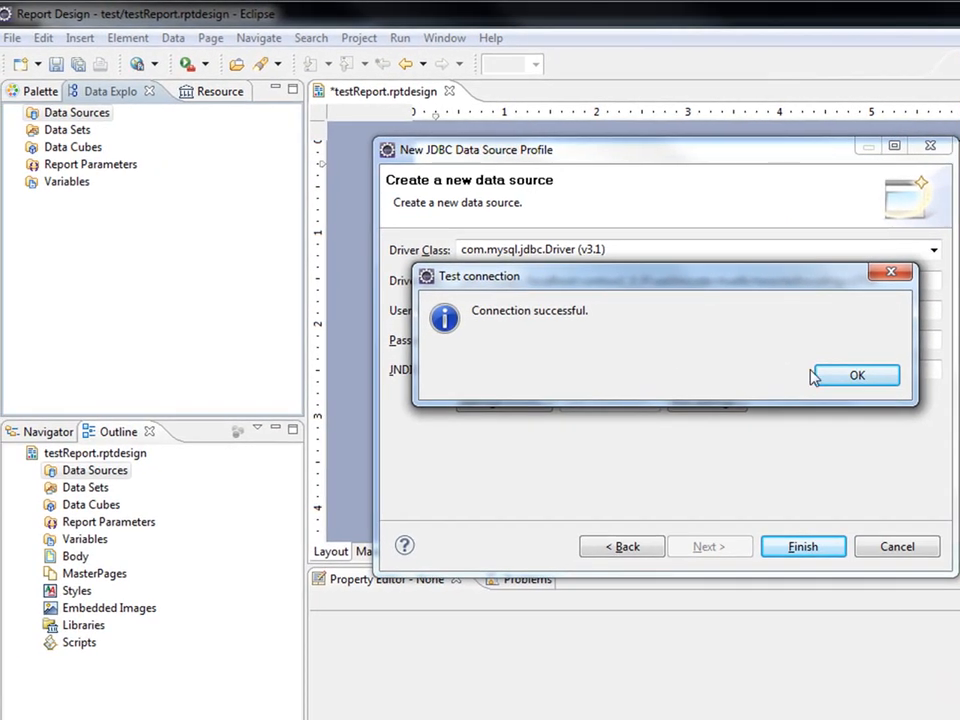
click(676, 391)
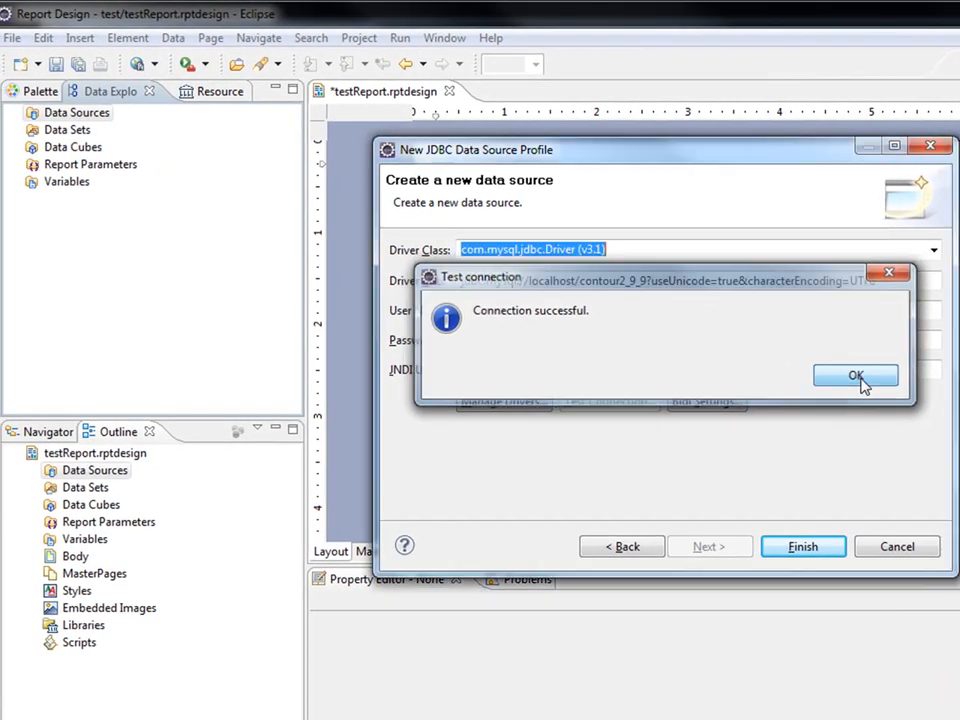
key(Return)
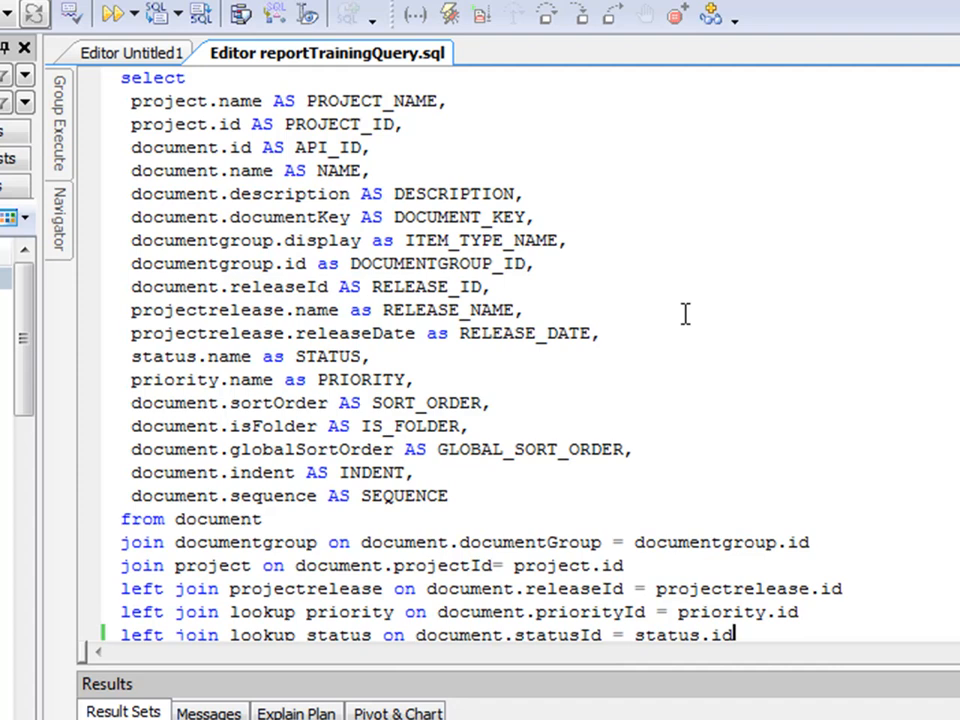
scroll(686, 315, down, 1)
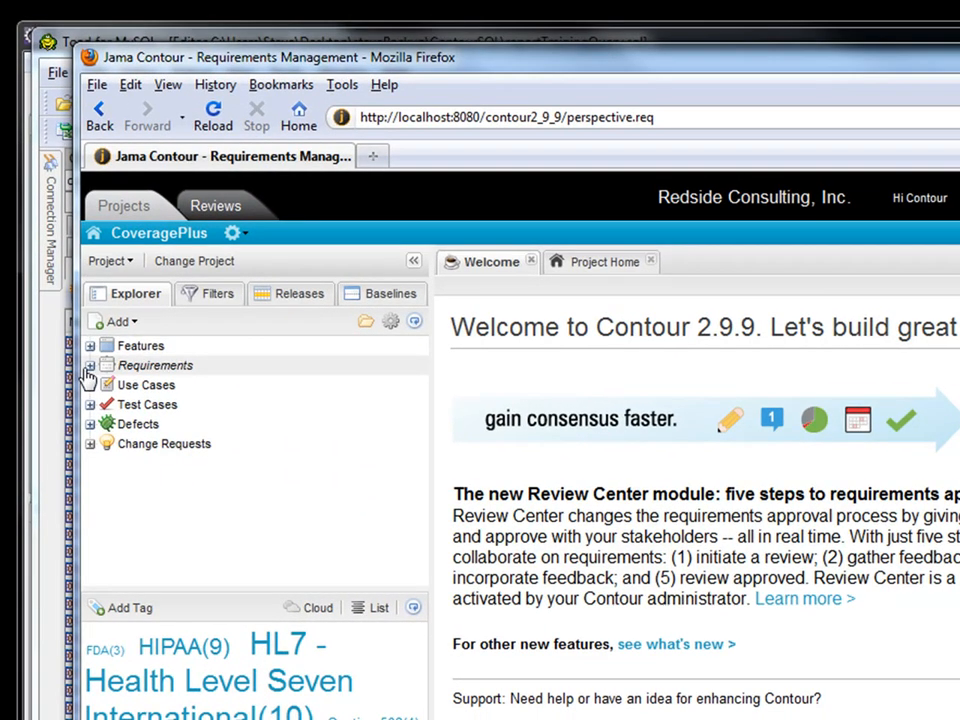
Expand Requirements, then Overview and Patient Information, in the Explorer tree.
click(90, 366)
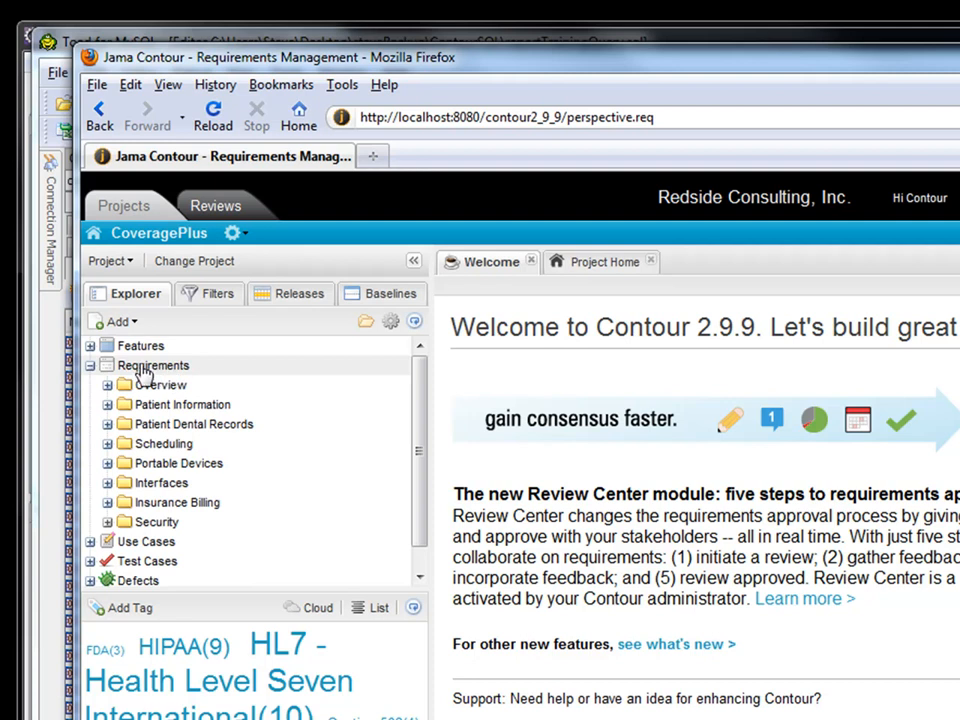
click(107, 385)
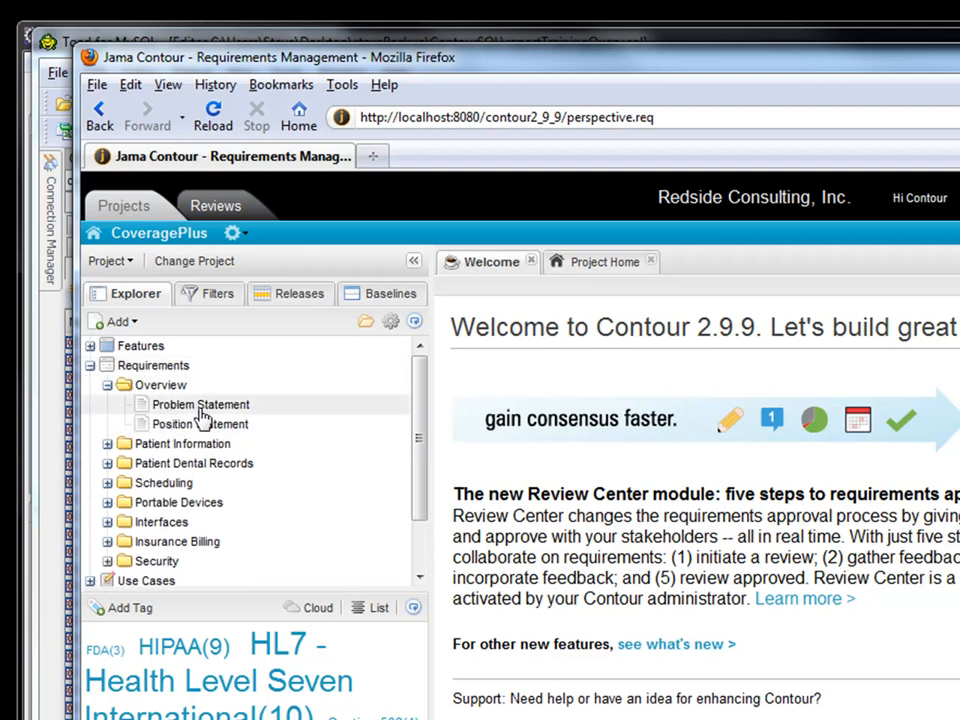
click(107, 443)
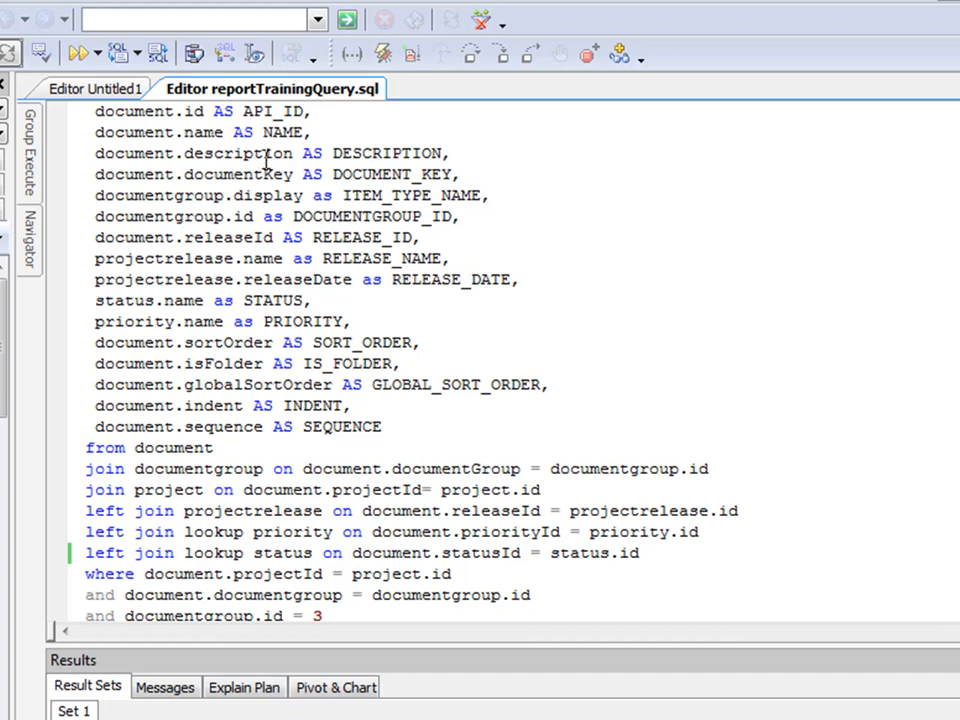
scroll(573, 298, down, 1)
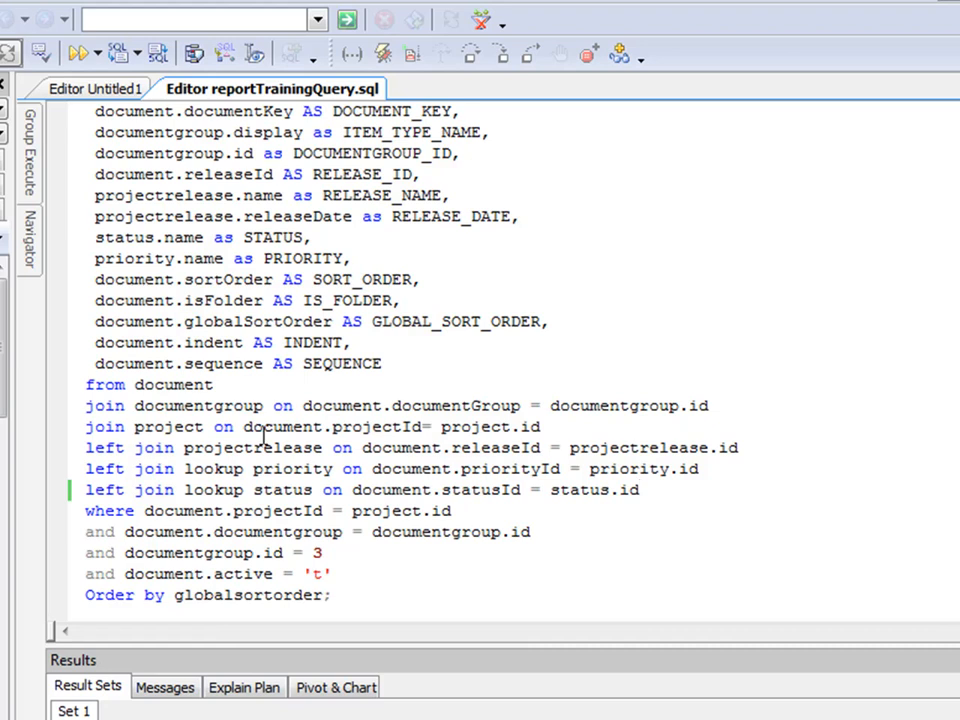
drag(218, 388, 137, 398)
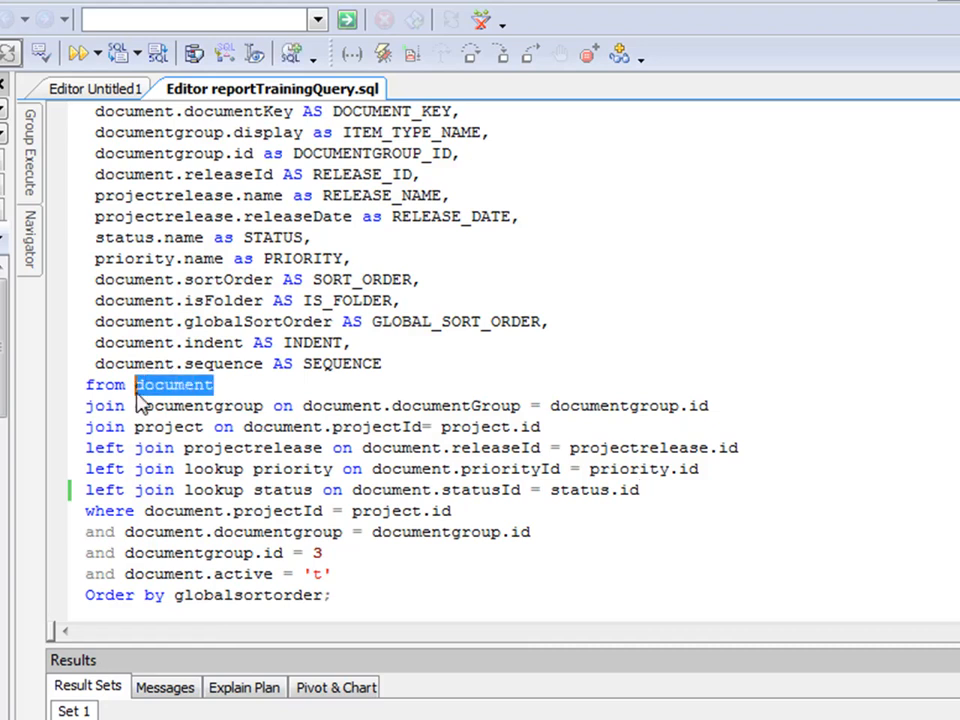
click(252, 388)
double_click(205, 406)
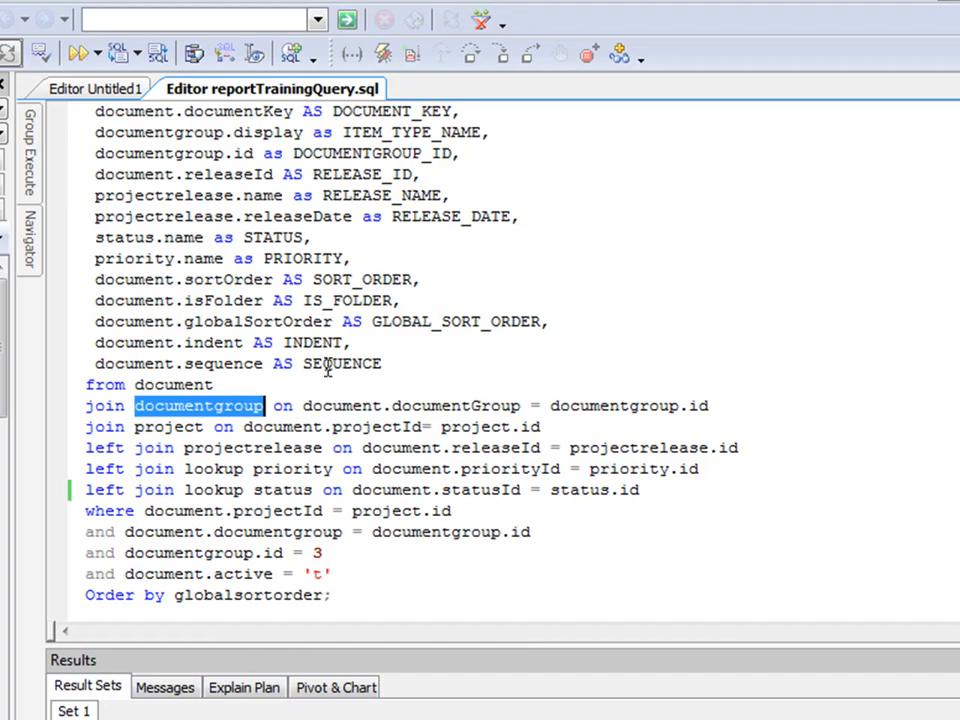
click(166, 428)
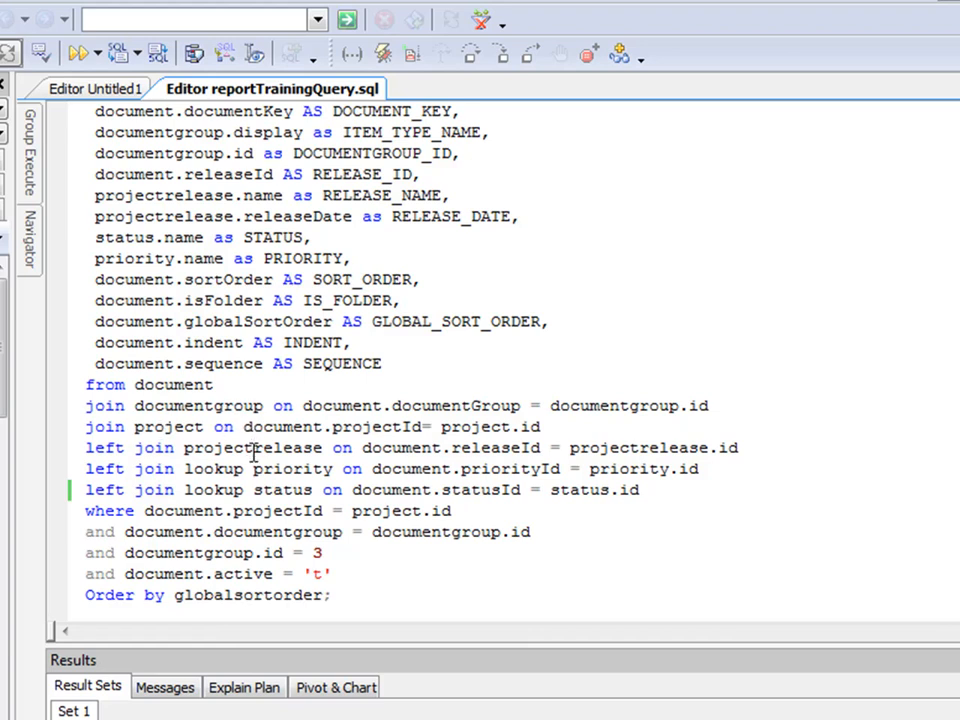
click(214, 469)
click(216, 467)
drag(328, 555, 86, 556)
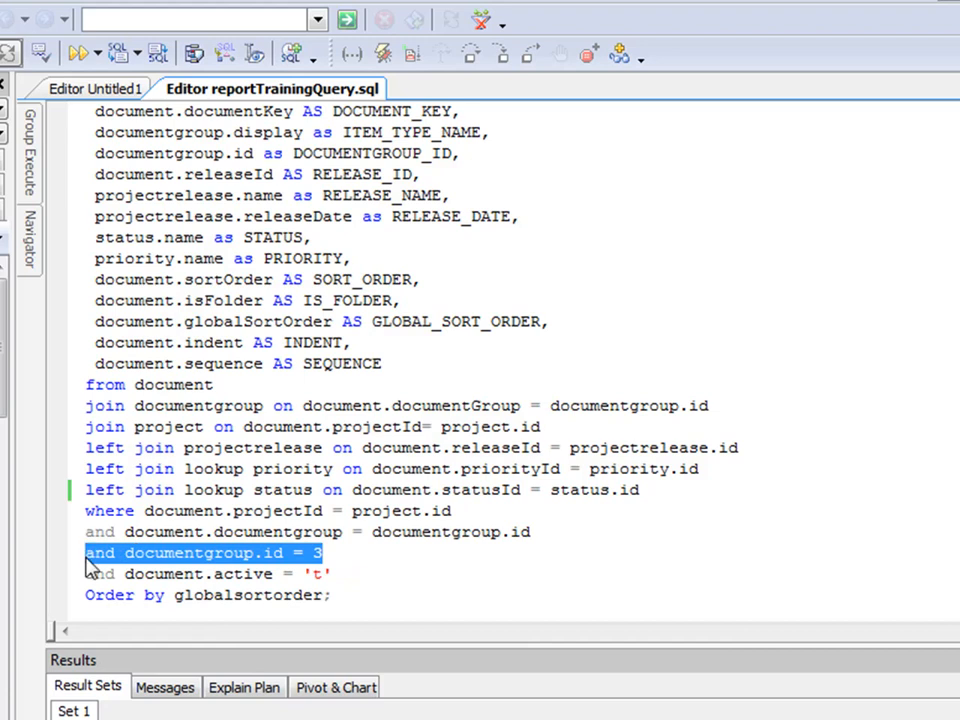
click(321, 553)
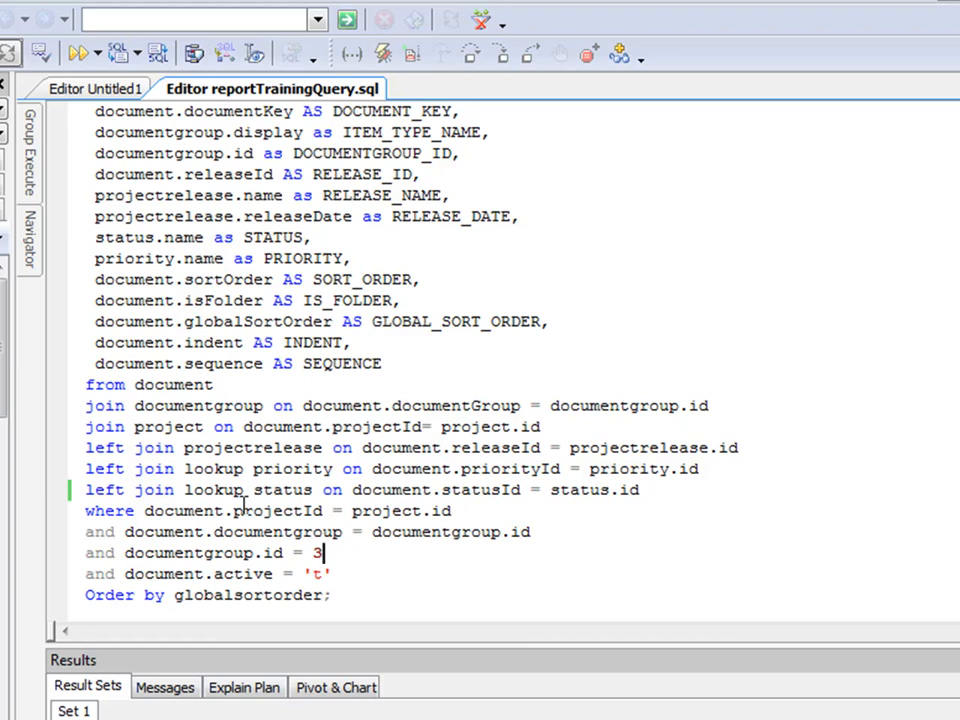
click(320, 553)
drag(343, 574, 186, 579)
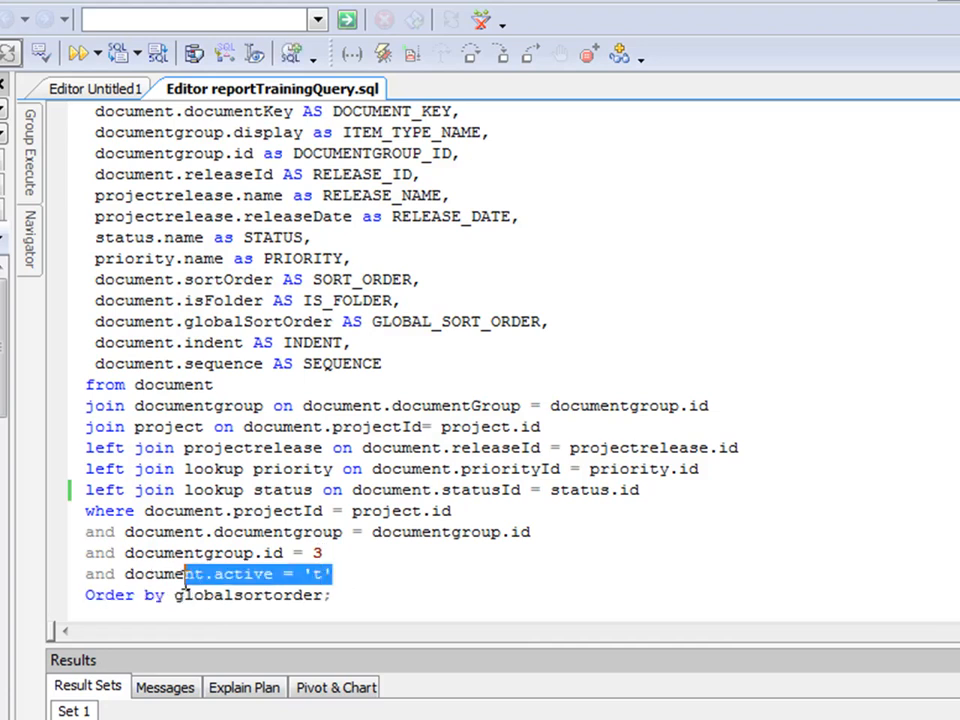
click(340, 572)
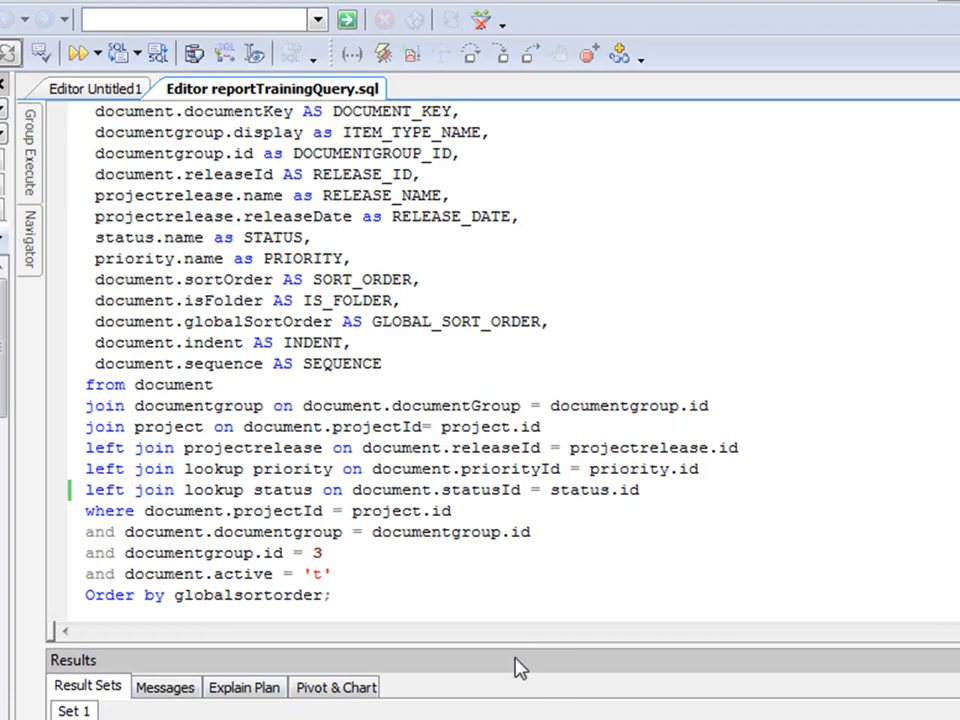
Enlarge the Results pane and scroll to show the NAME, DOCUMENT_KEY and ITEM_TYPE_NAME columns.
drag(521, 645, 510, 336)
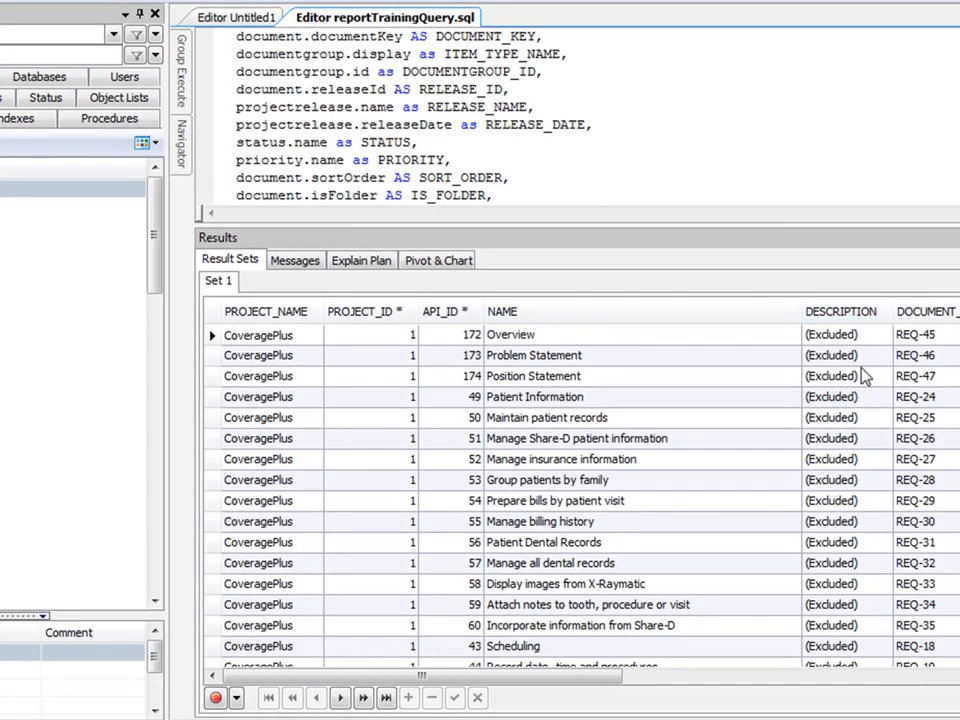
drag(583, 677, 683, 695)
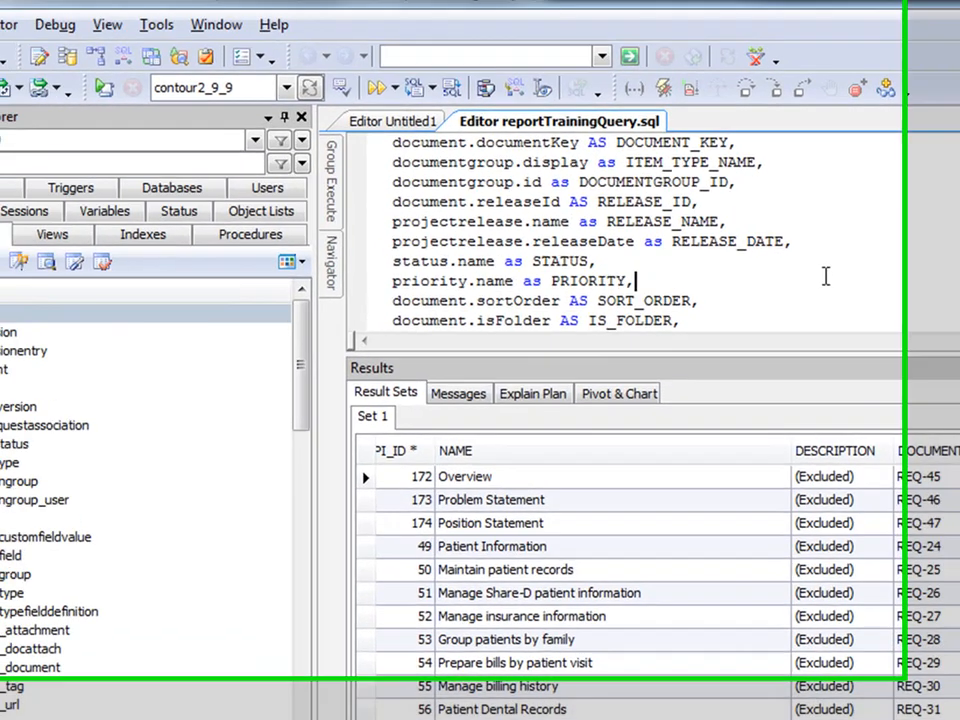
scroll(395, 140, down, 5)
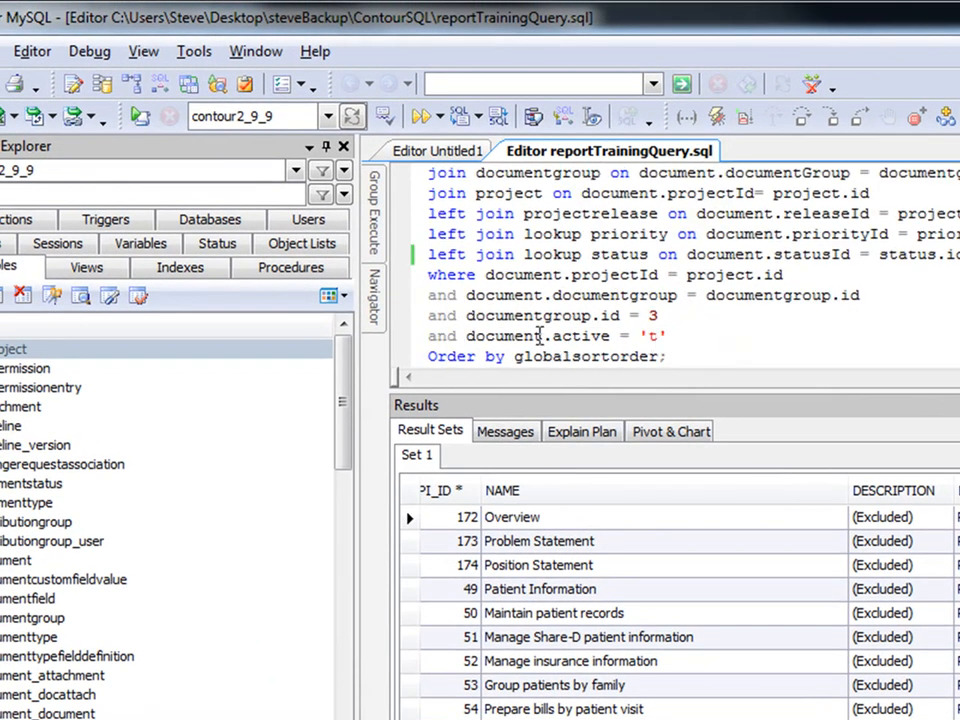
drag(668, 317, 544, 320)
click(672, 320)
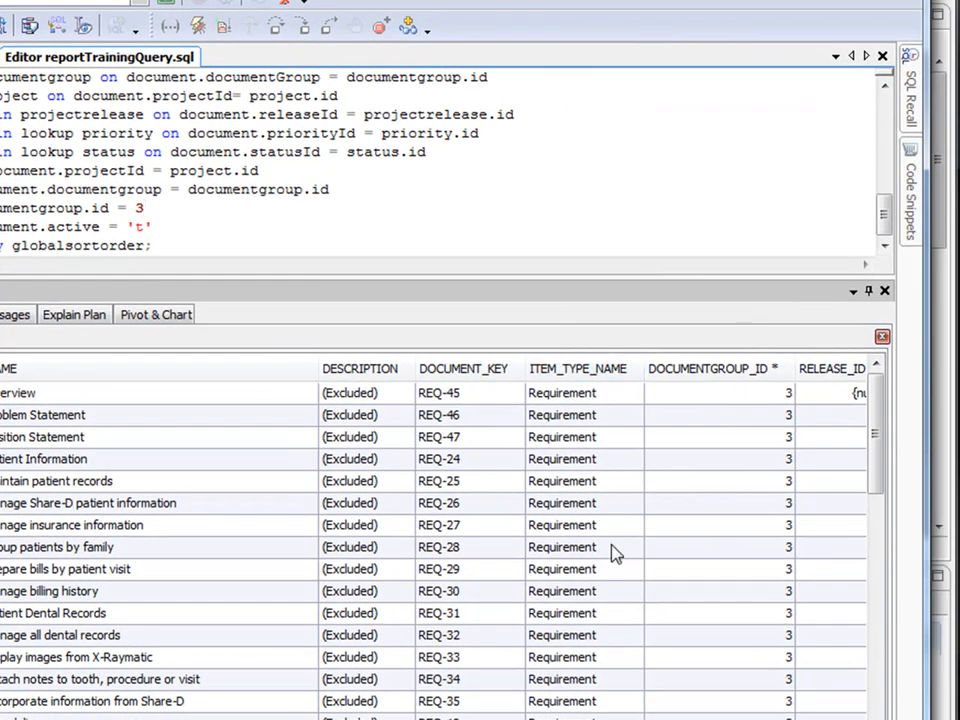
drag(876, 422, 878, 390)
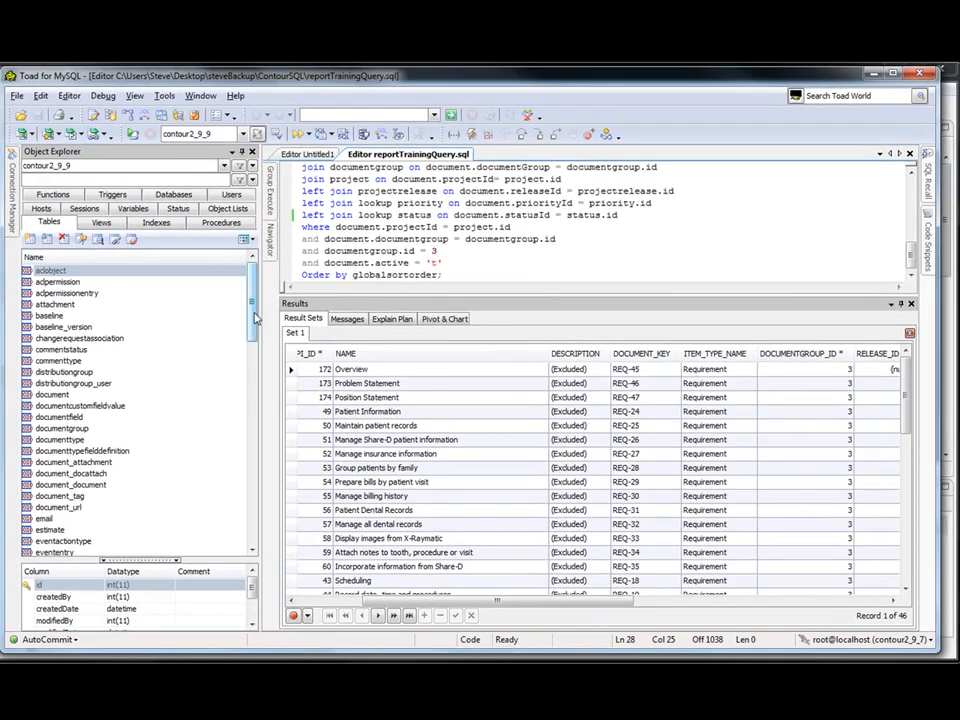
scroll(227, 336, down, 2)
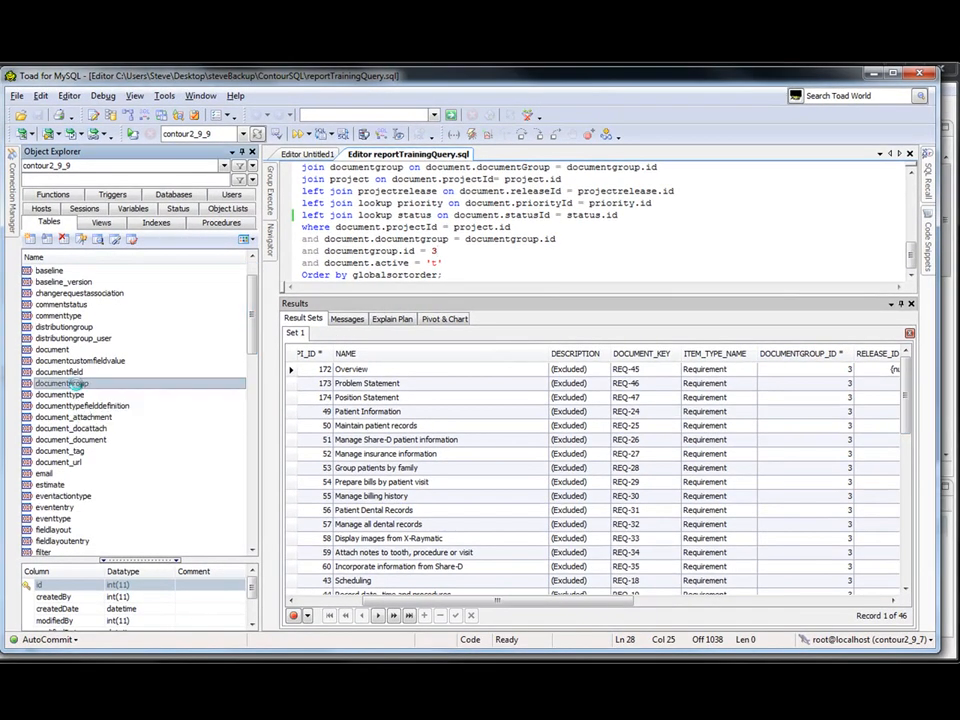
Open the documentgroup table's data and sort its rows by projectId.
double_click(160, 382)
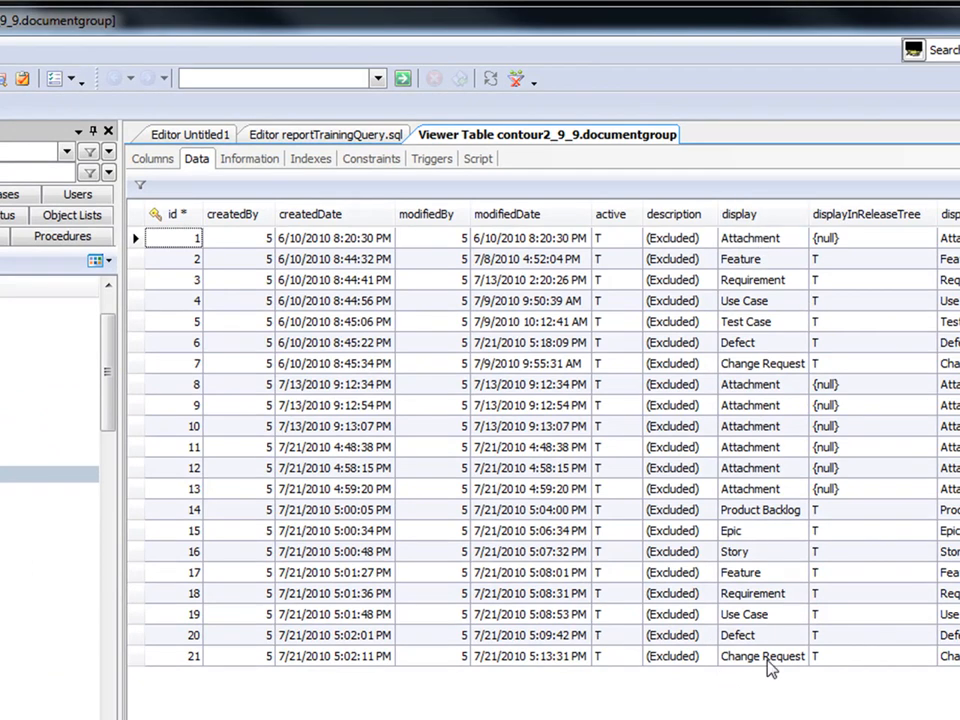
click(752, 215)
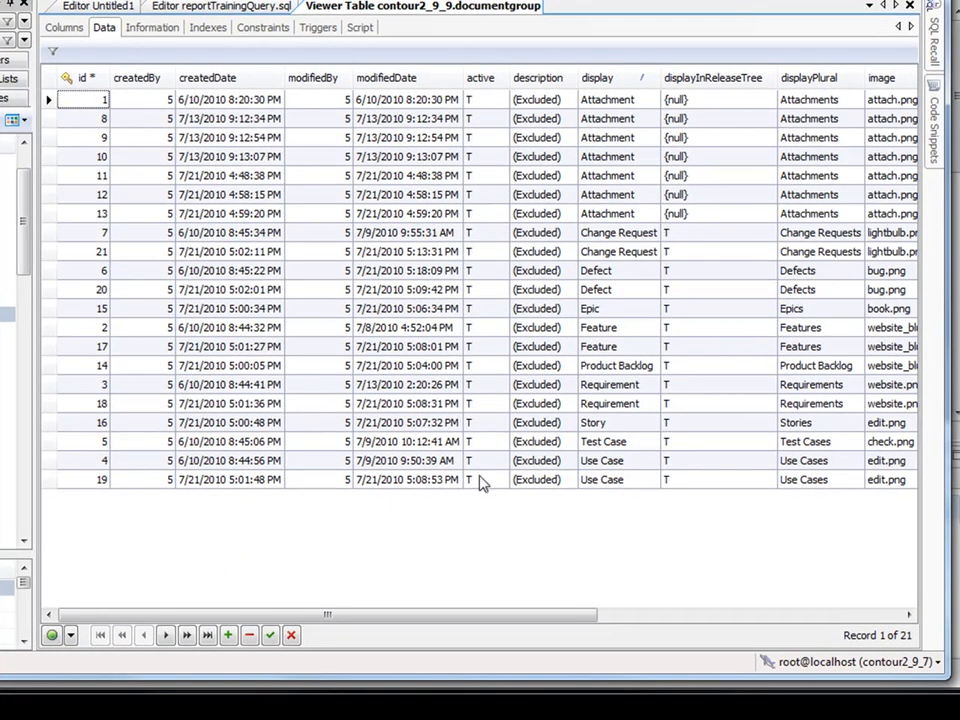
drag(403, 617, 697, 634)
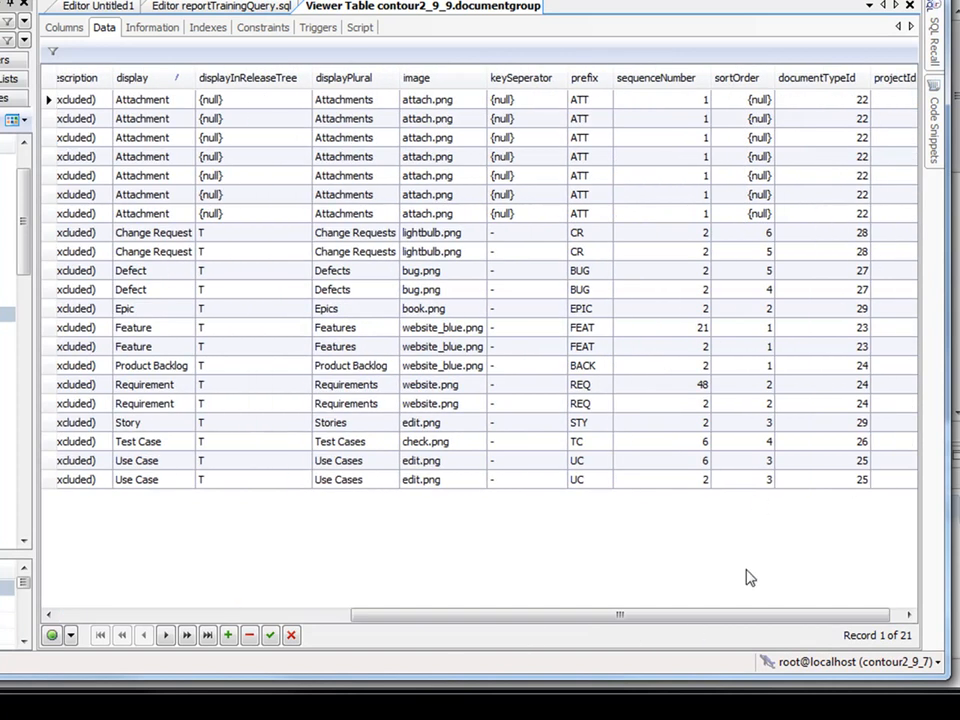
drag(748, 617, 804, 617)
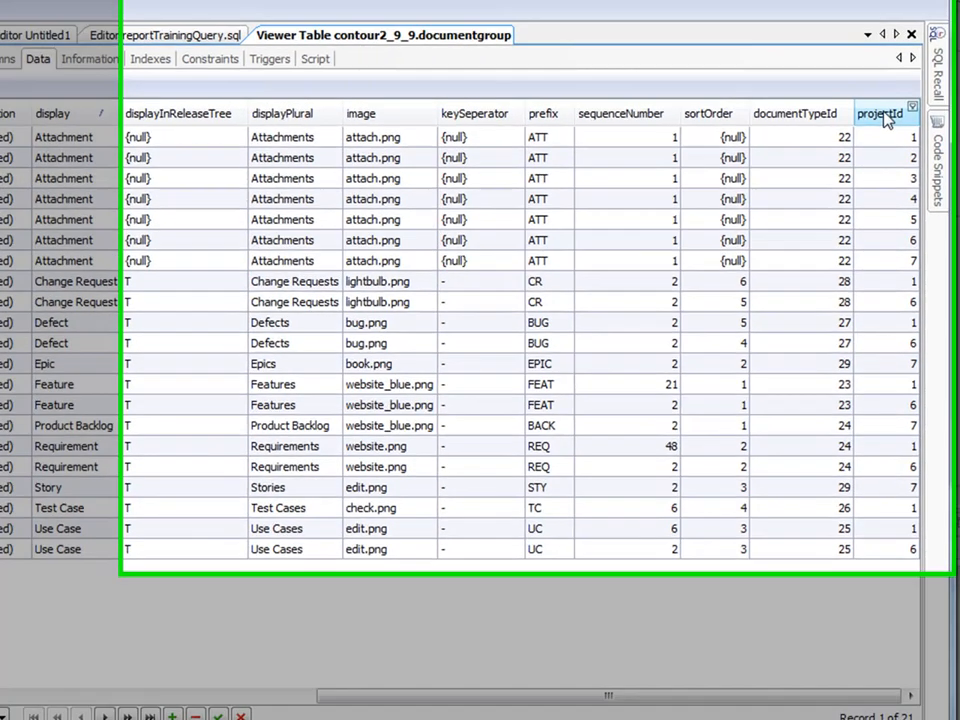
click(884, 79)
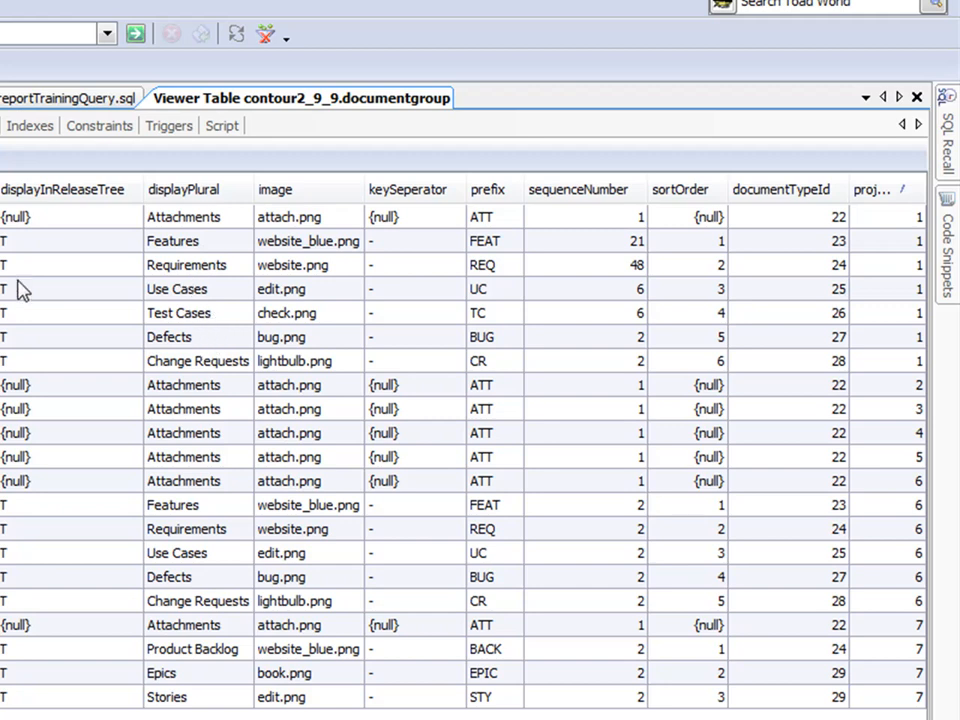
Inspect the Requirement row with id 3 and prefix REQ.
scroll(464, 450, left, 6)
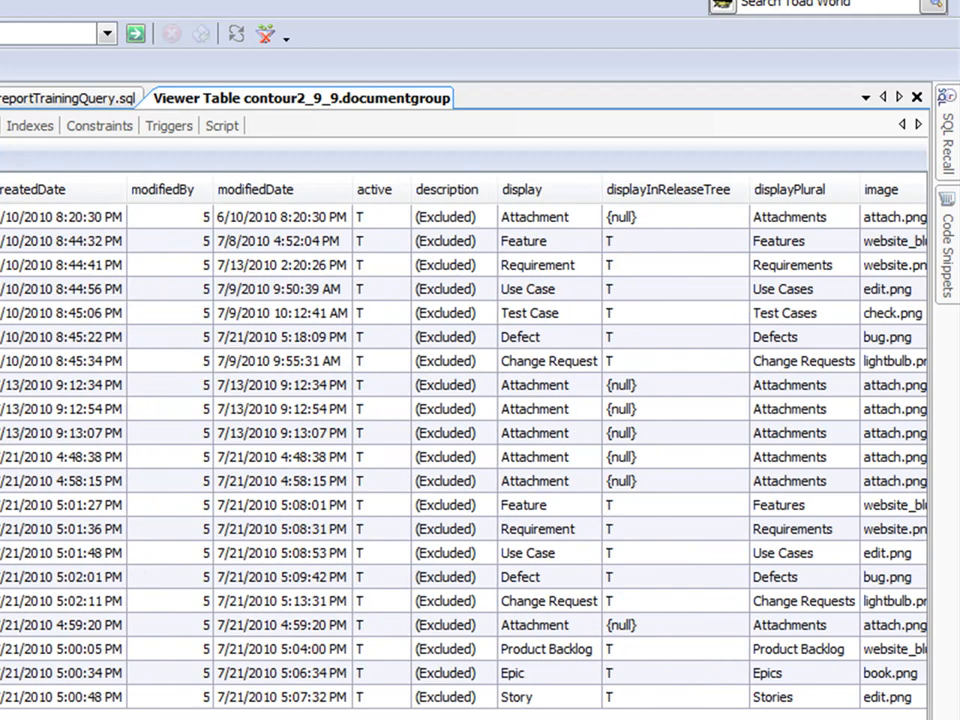
click(60, 99)
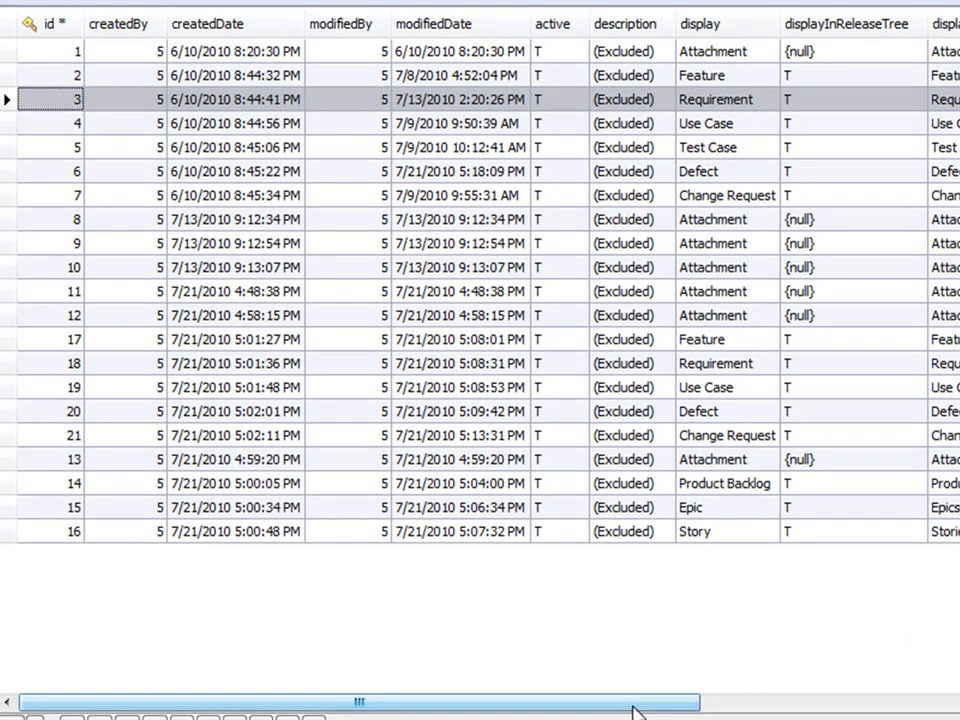
drag(634, 703, 959, 703)
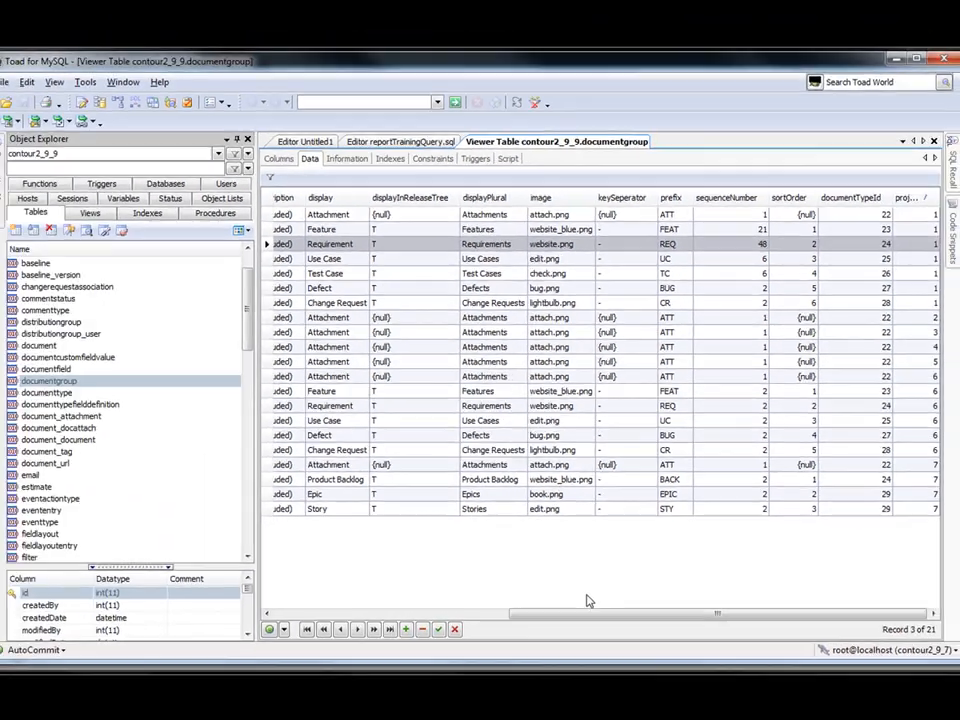
drag(520, 703, 109, 719)
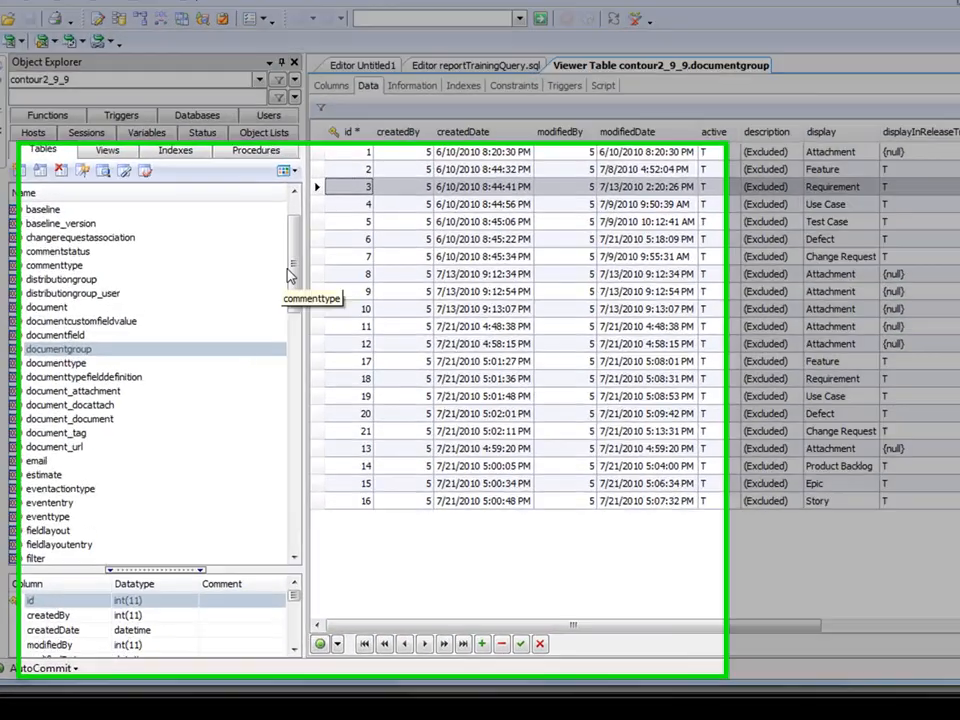
drag(258, 317, 258, 327)
drag(374, 193, 373, 332)
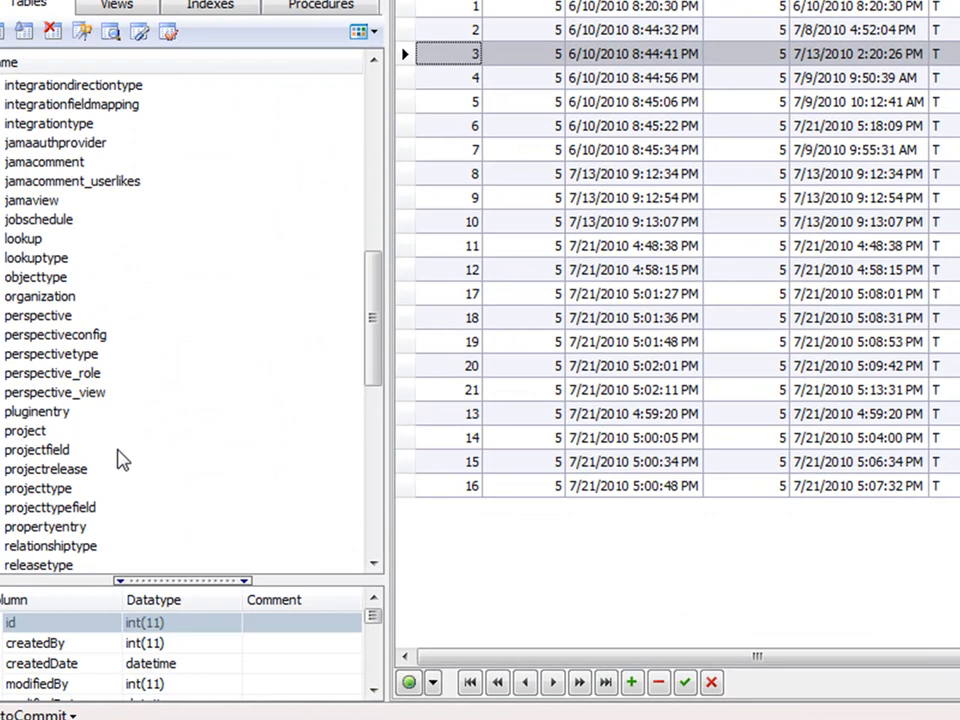
Open the project table's data and look at the CoveragePlus project name.
click(107, 431)
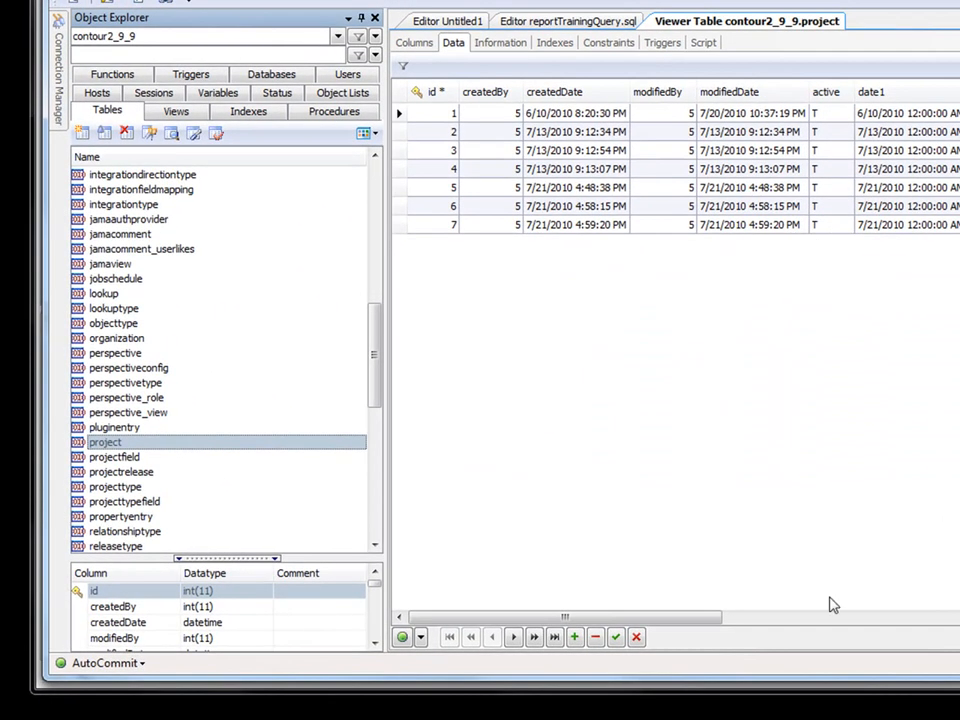
drag(729, 619, 880, 618)
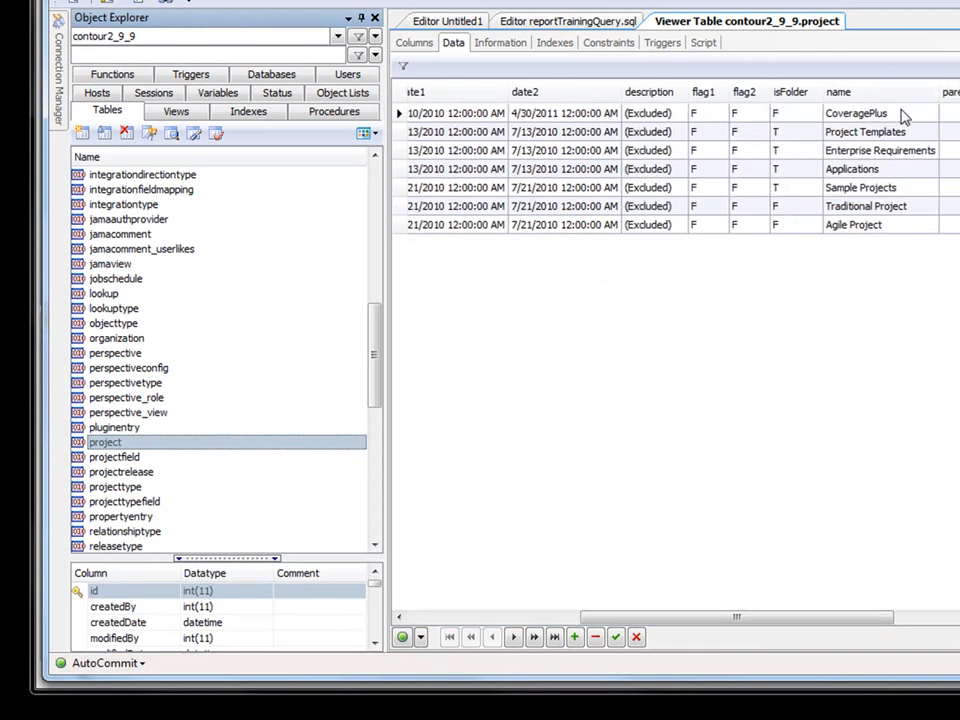
click(884, 113)
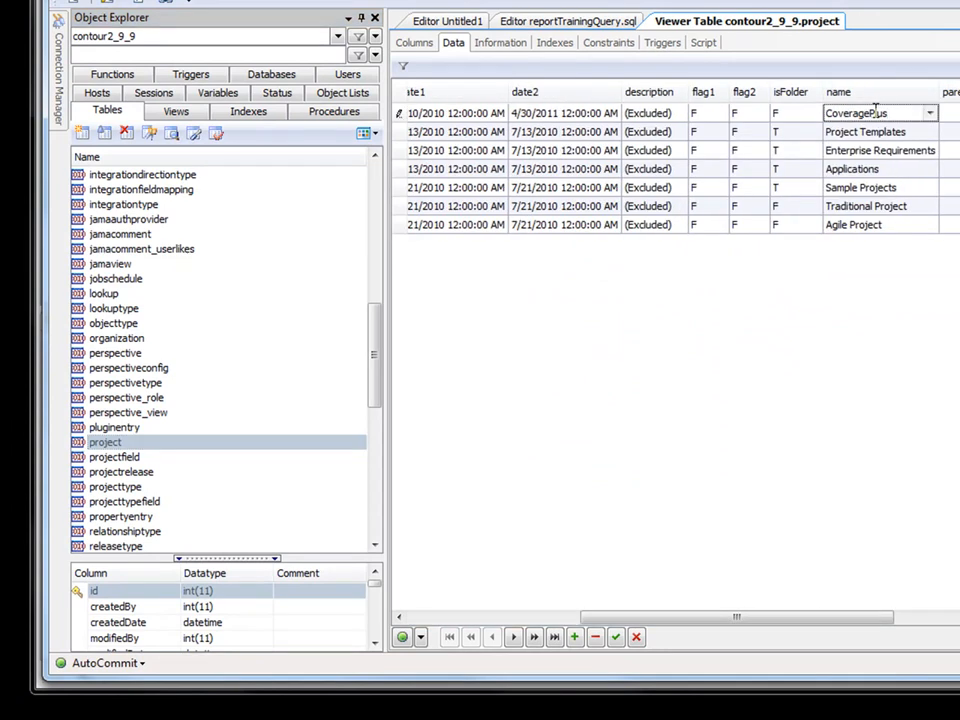
drag(776, 619, 605, 619)
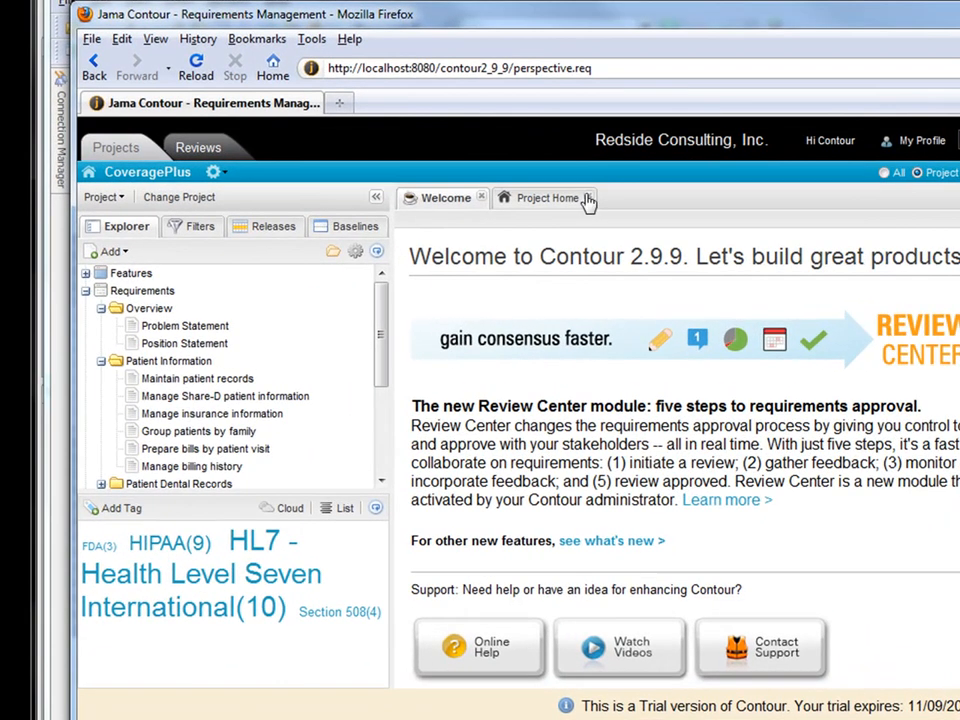
Load the Jama Contour Data Model page in a new browser tab.
click(339, 103)
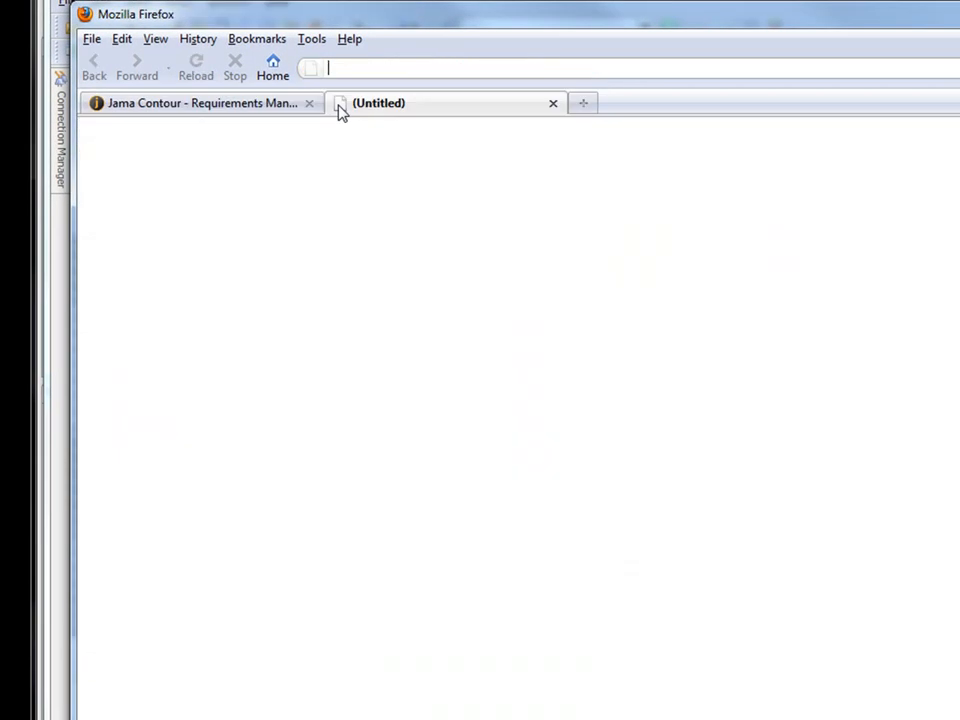
text(sche)
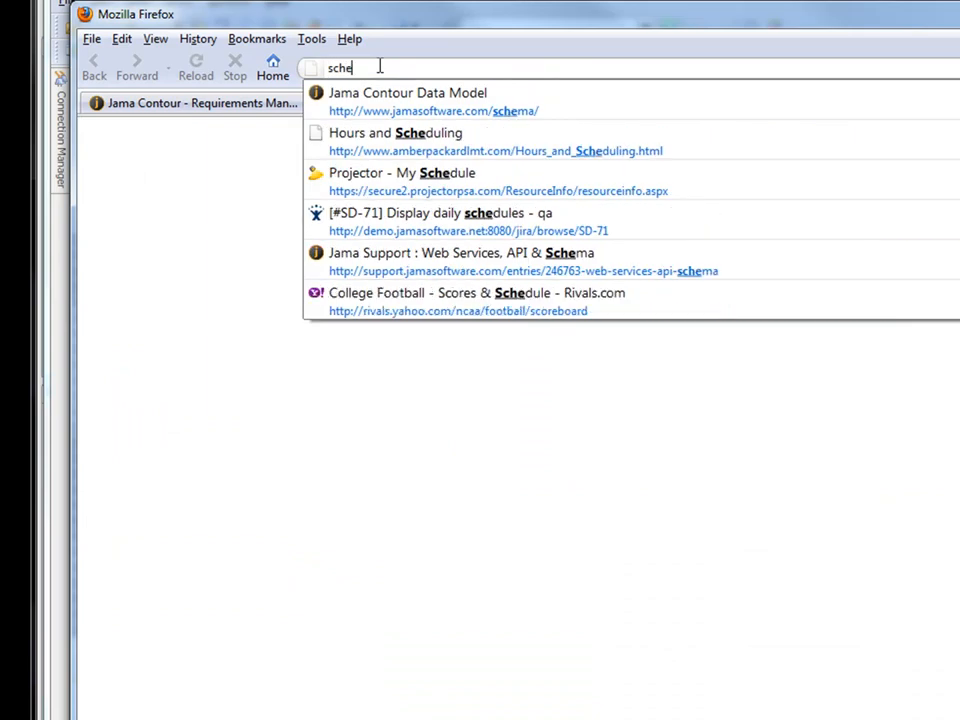
key(Down)
key(Return)
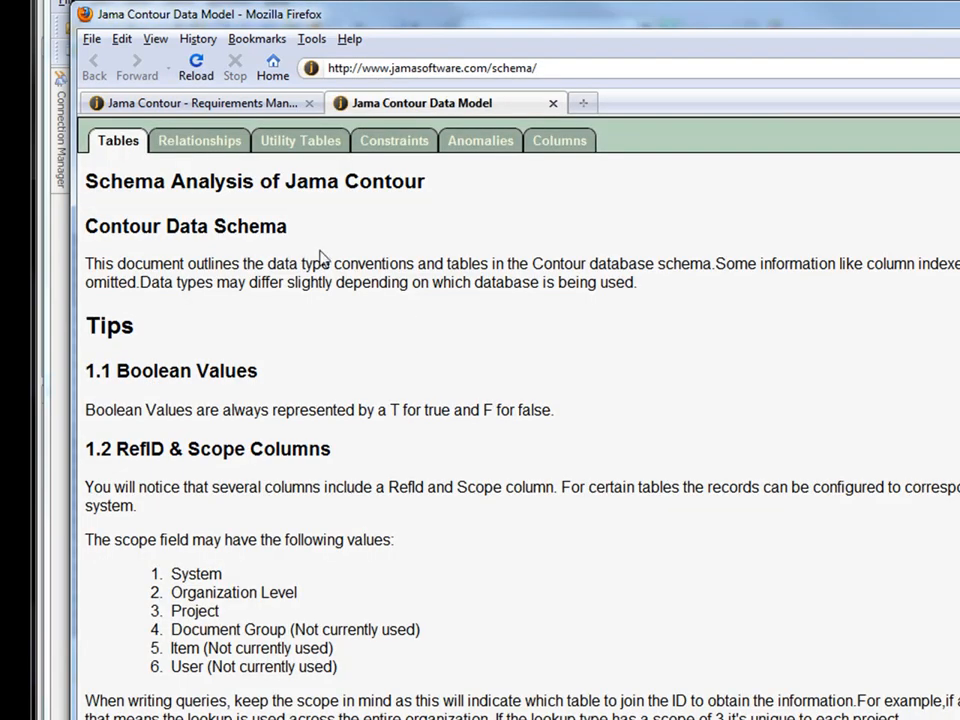
Scroll to the tables list and open the document table's schema page.
scroll(270, 287, down, 10)
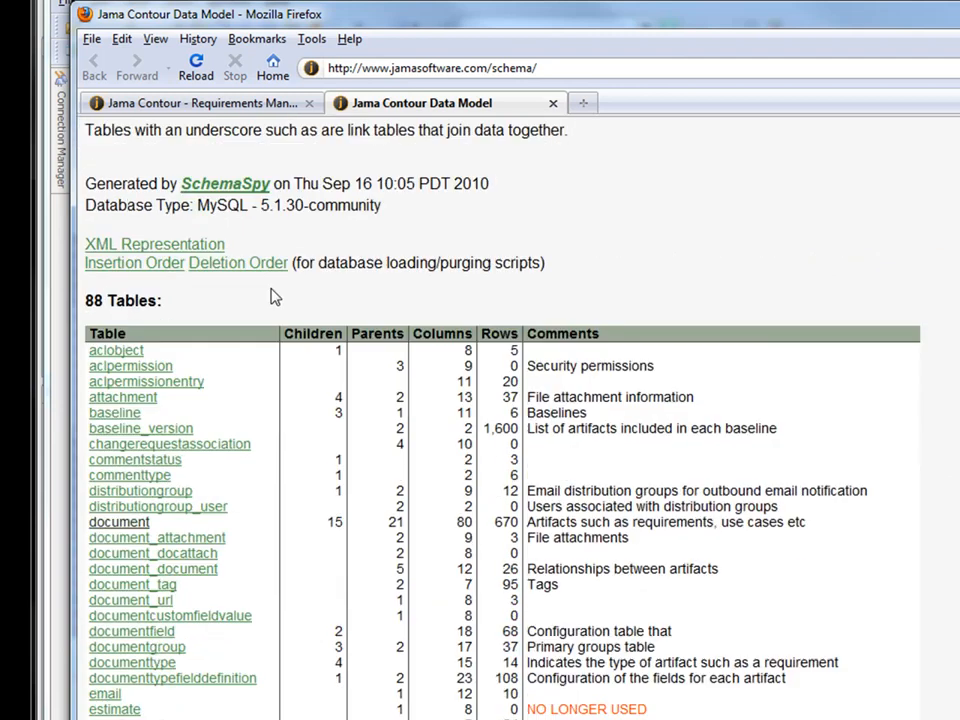
scroll(270, 336, down, 8)
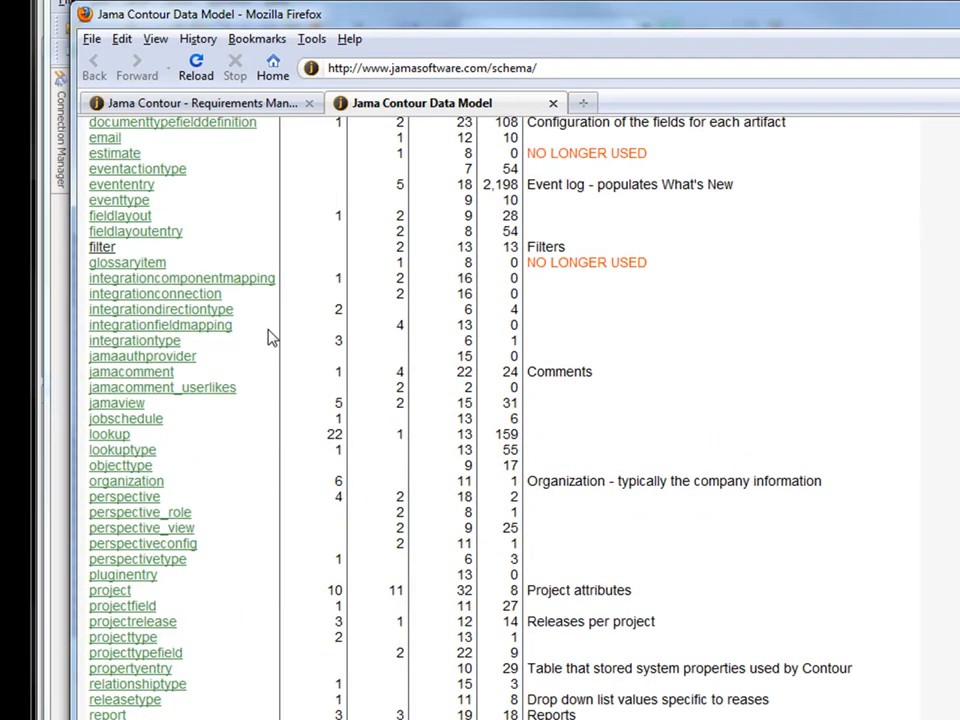
scroll(271, 363, up, 12)
scroll(270, 363, down, 2)
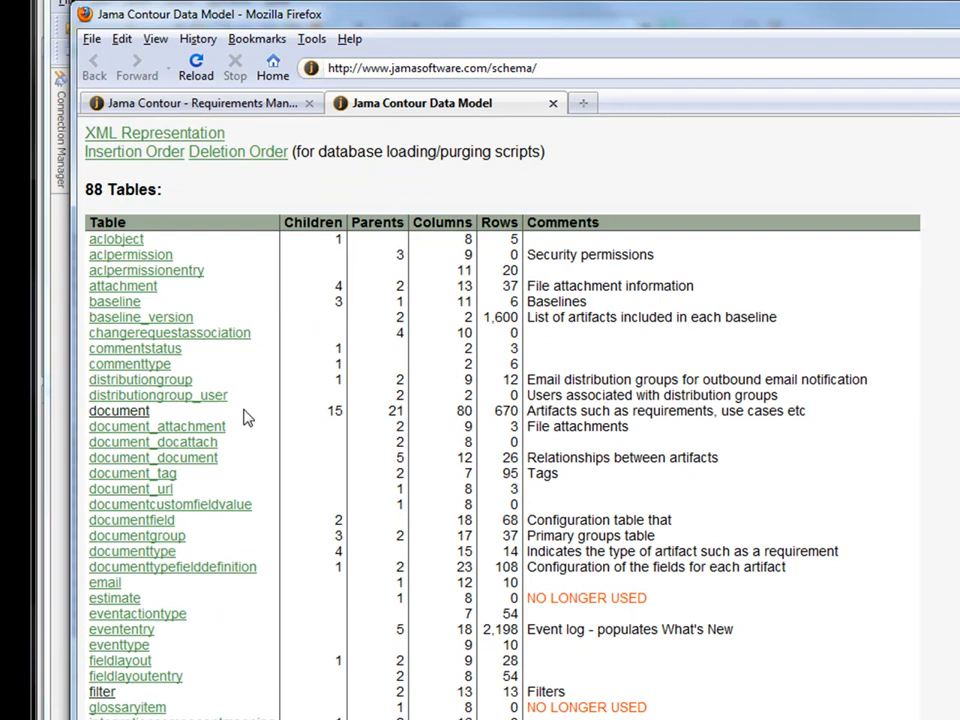
click(128, 415)
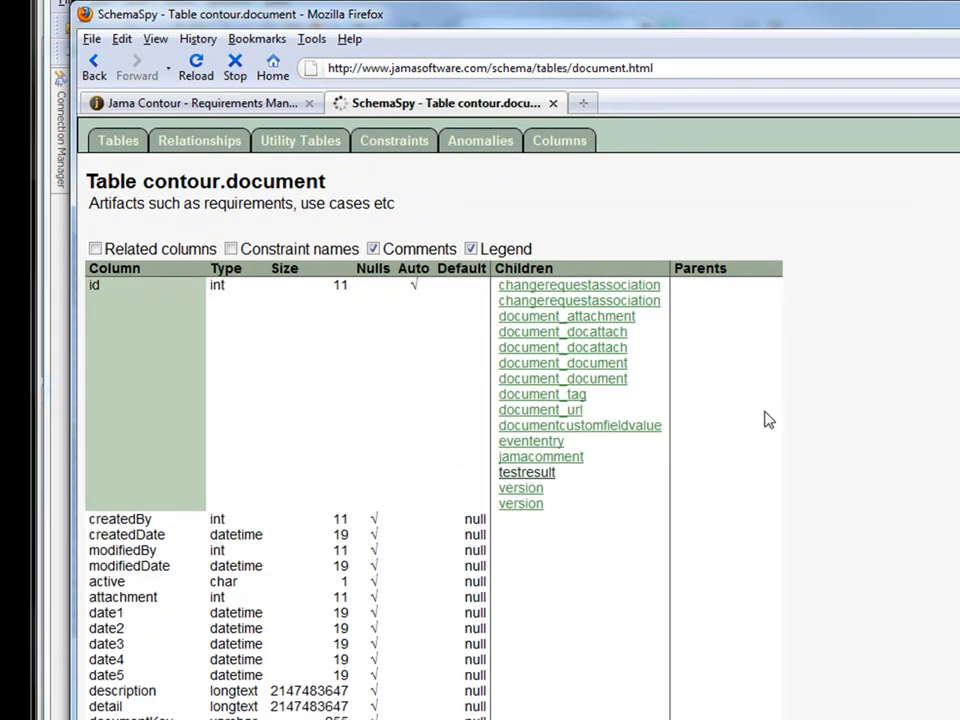
Scroll through the contour.document columns and pan across its relationship diagram.
scroll(496, 377, down, 3)
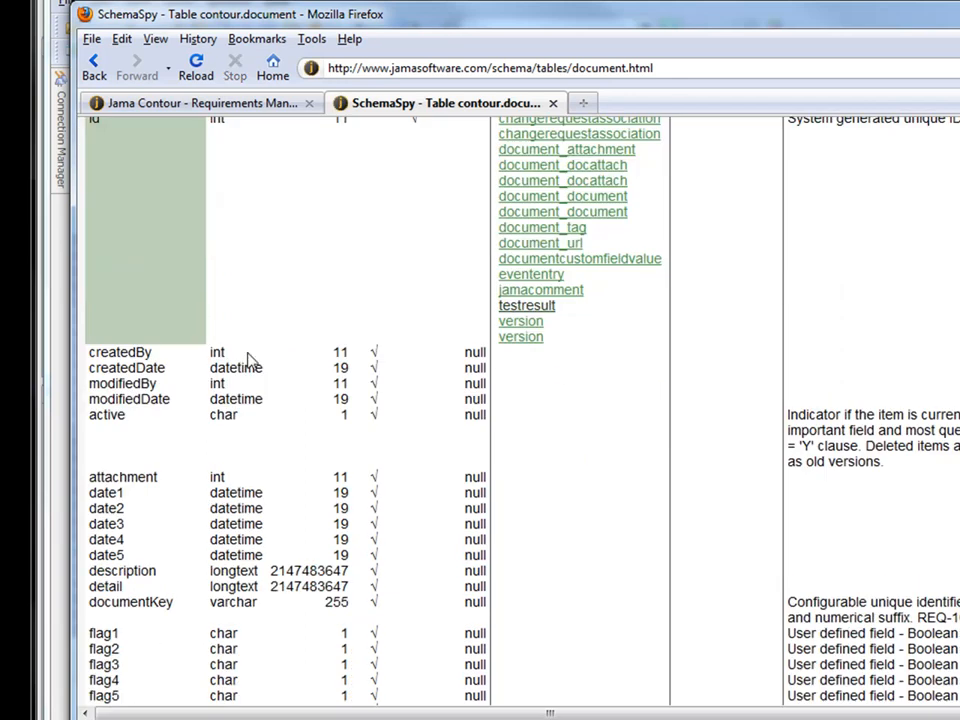
scroll(161, 490, down, 4)
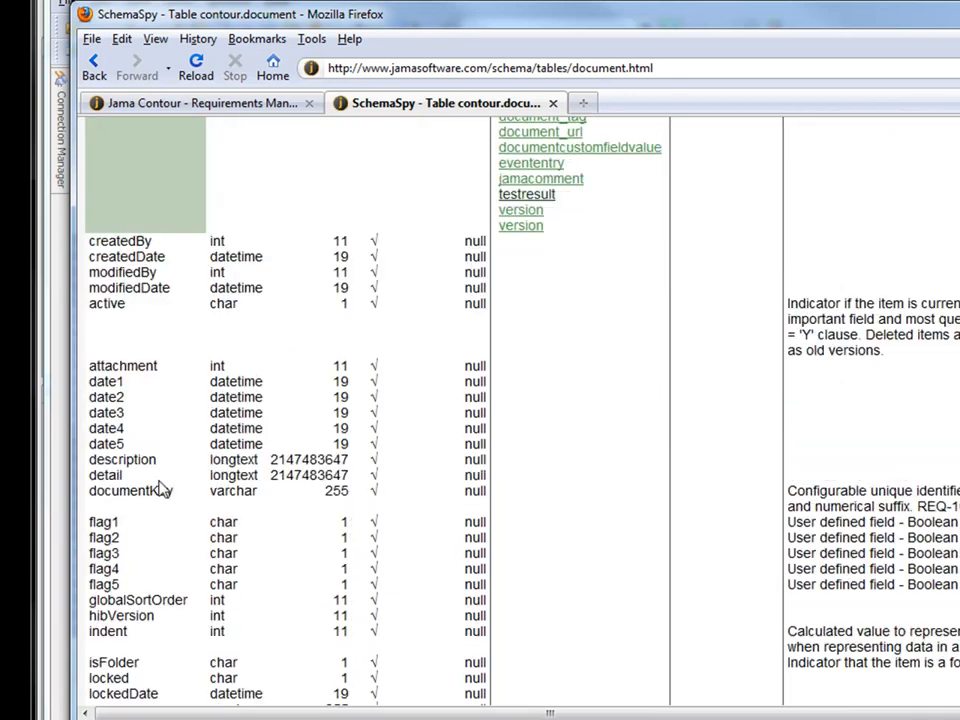
scroll(321, 452, down, 20)
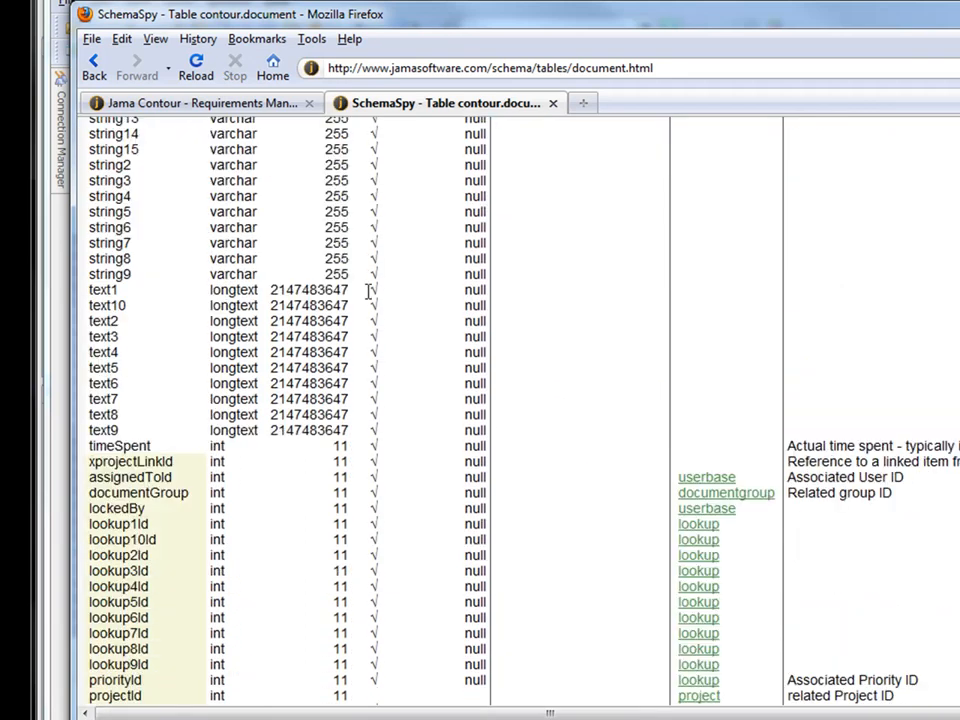
scroll(378, 336, down, 15)
drag(765, 714, 958, 715)
scroll(748, 414, down, 8)
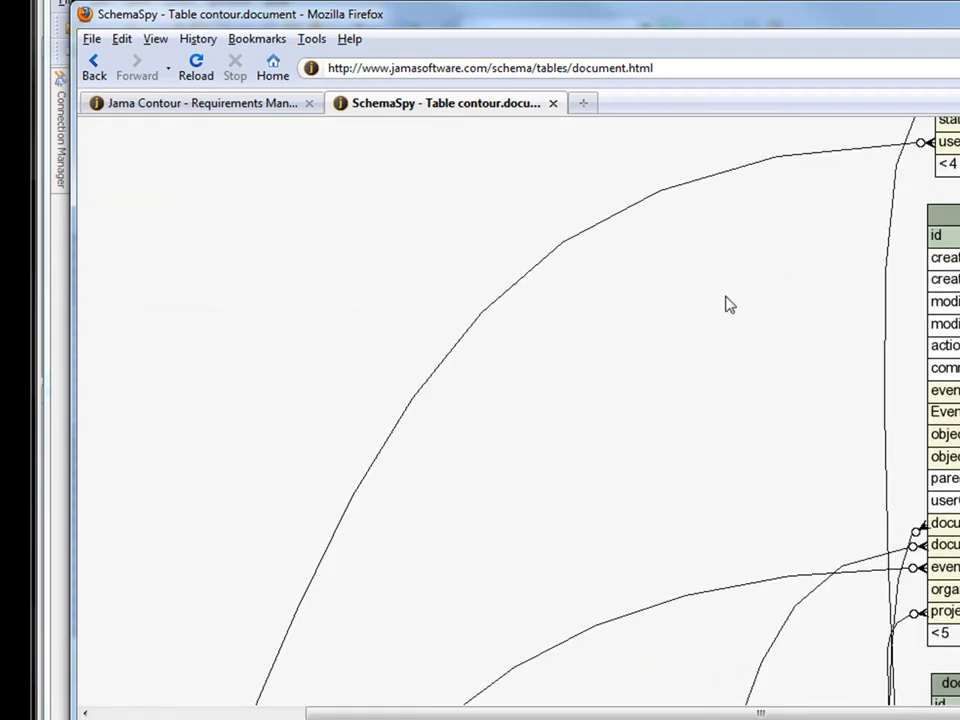
scroll(619, 257, down, 4)
scroll(530, 290, down, 3)
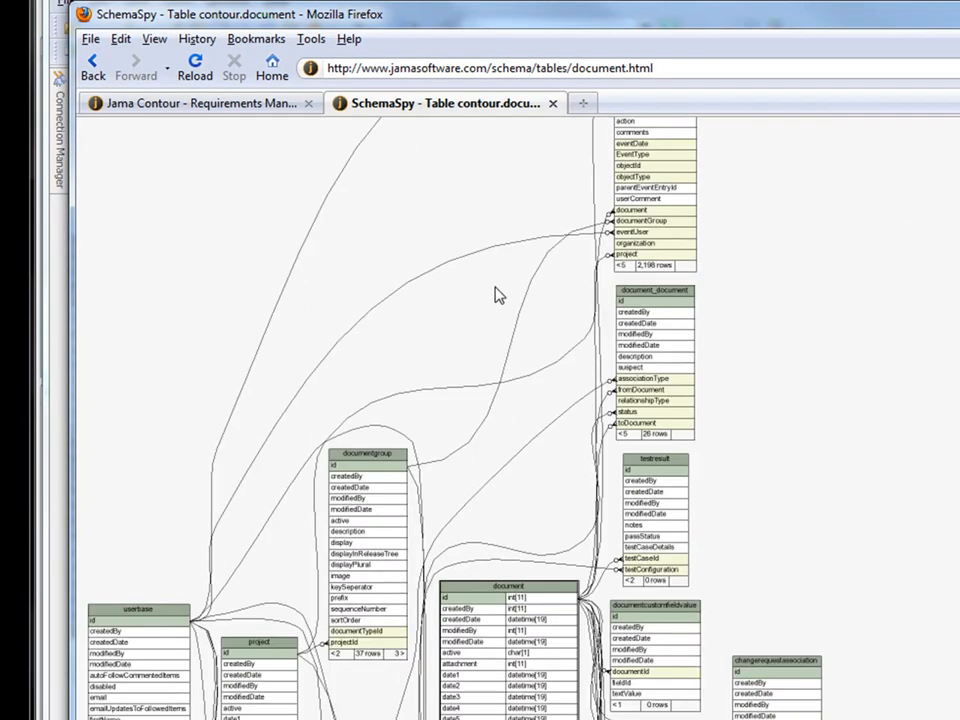
scroll(628, 425, down, 3)
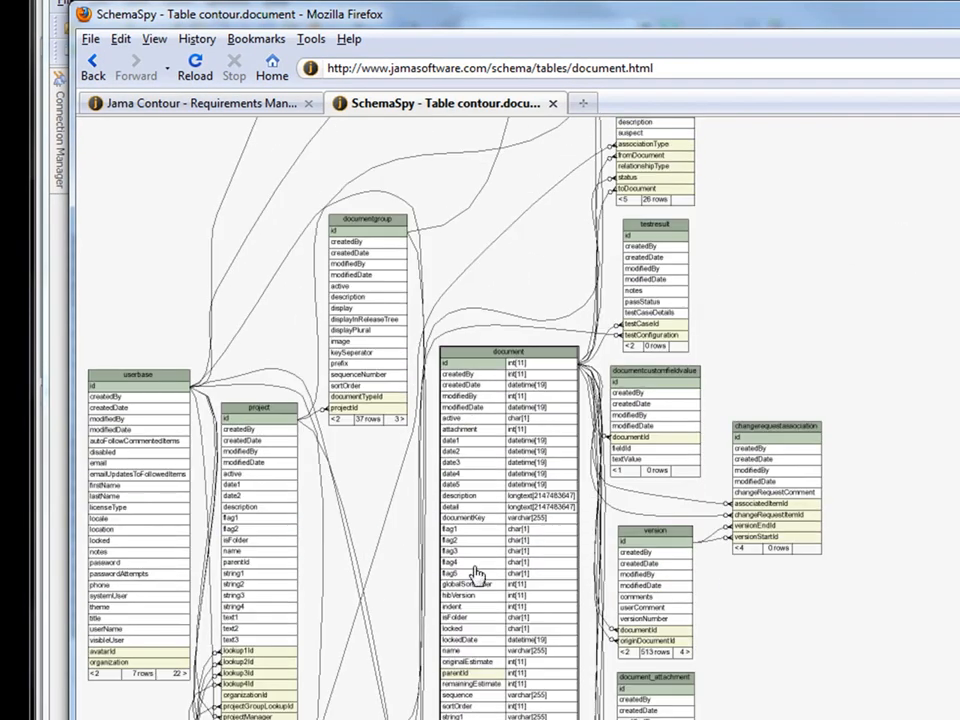
scroll(608, 197, down, 4)
scroll(852, 440, down, 6)
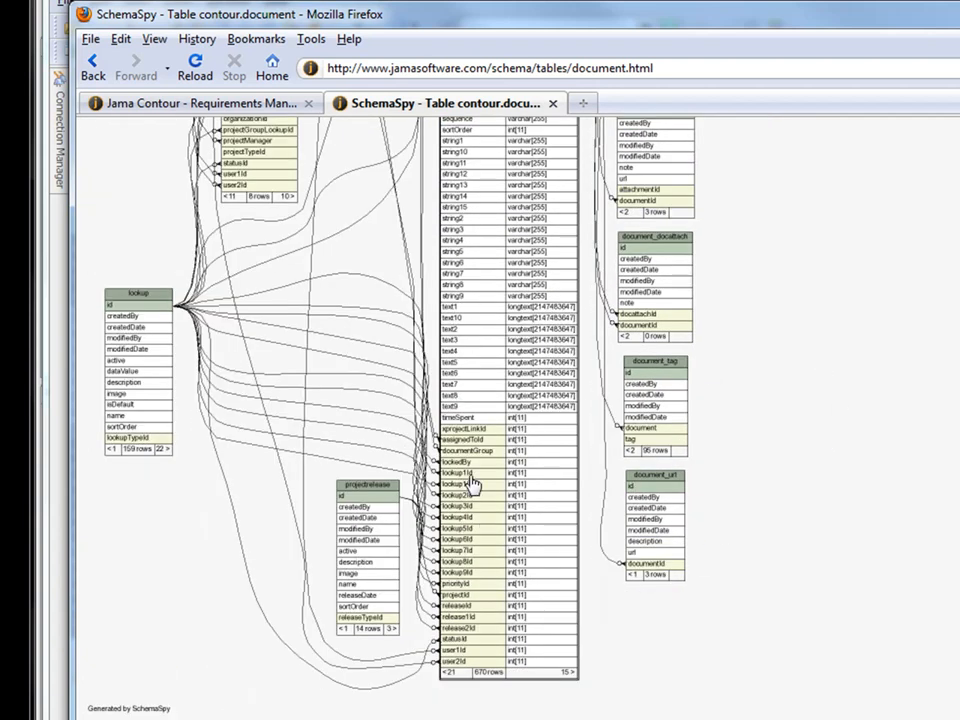
Scroll back up to the document table's column list.
scroll(840, 324, up, 4)
scroll(590, 356, up, 5)
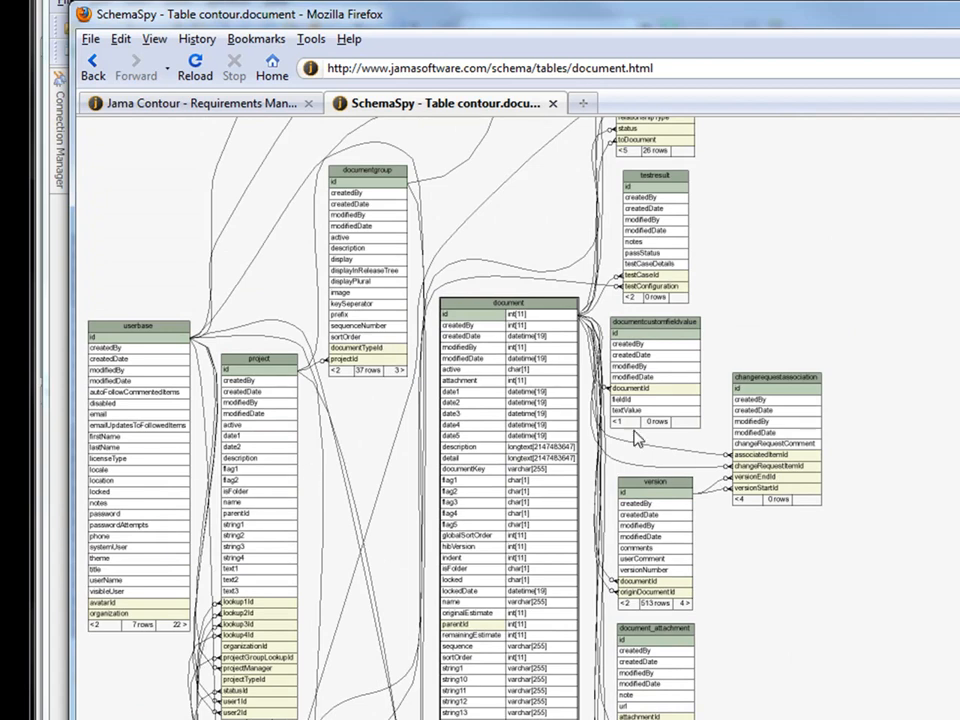
scroll(887, 525, up, 10)
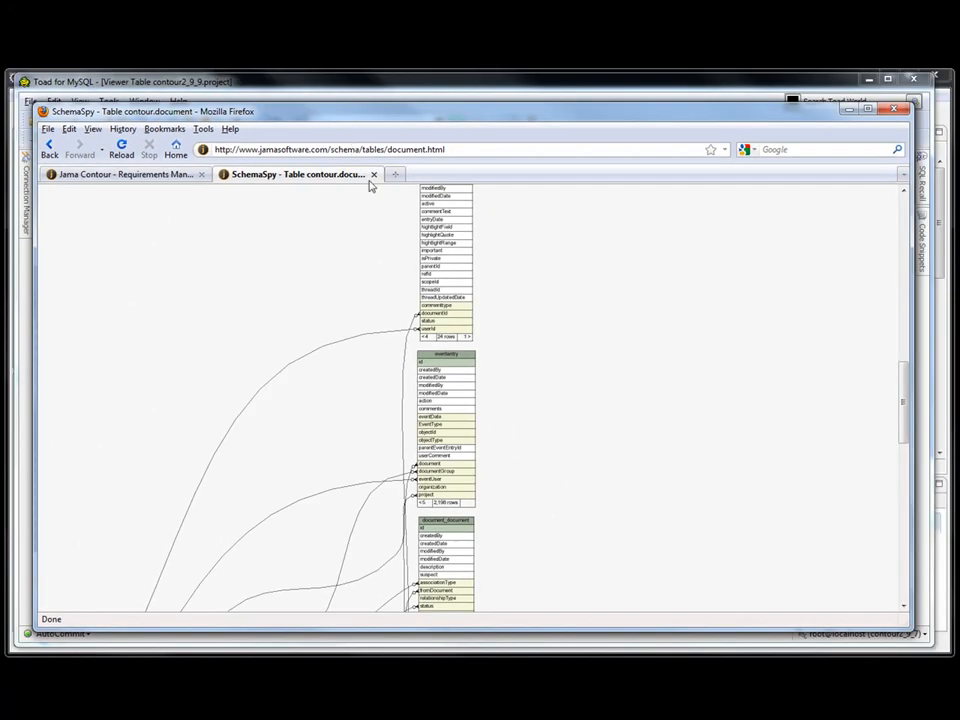
scroll(593, 306, up, 15)
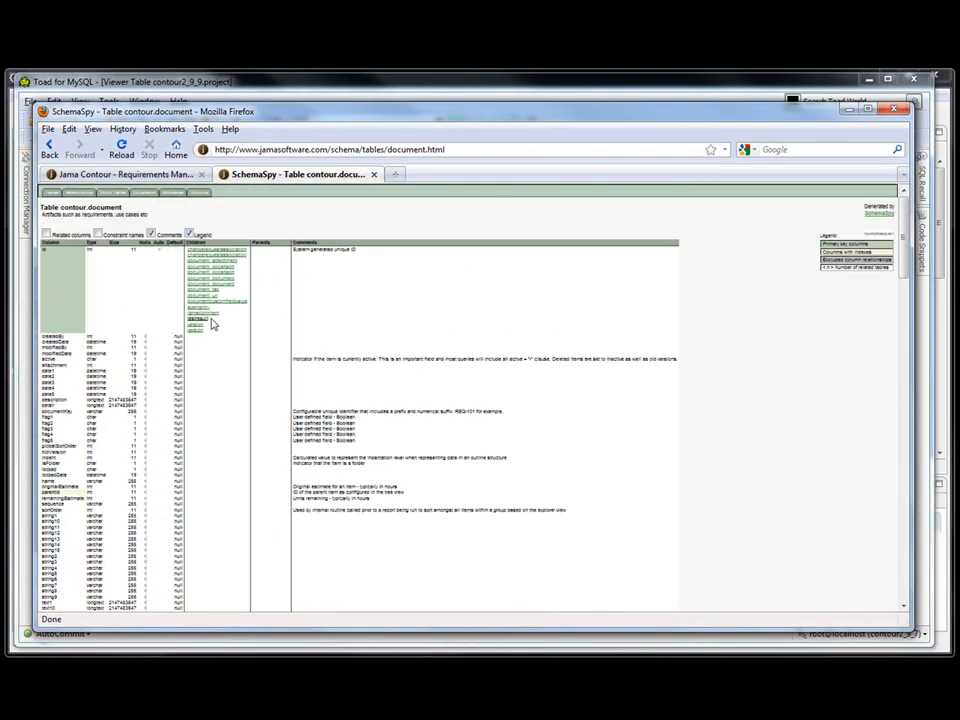
Select all the reportTrainingQuery.sql query text in Toad, then minimize Toad.
click(713, 88)
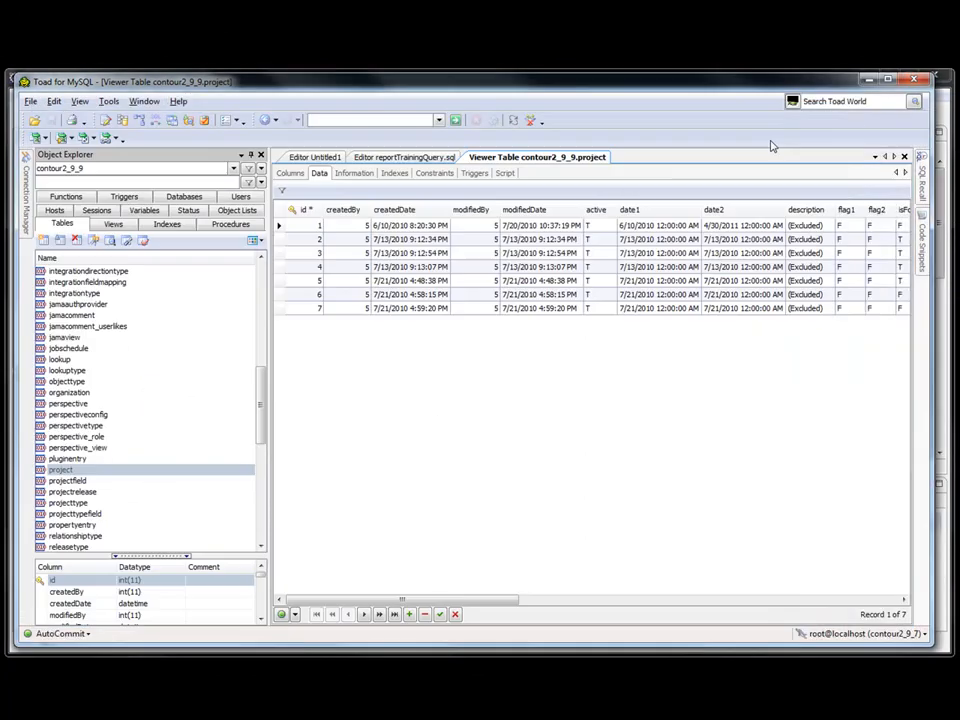
click(396, 158)
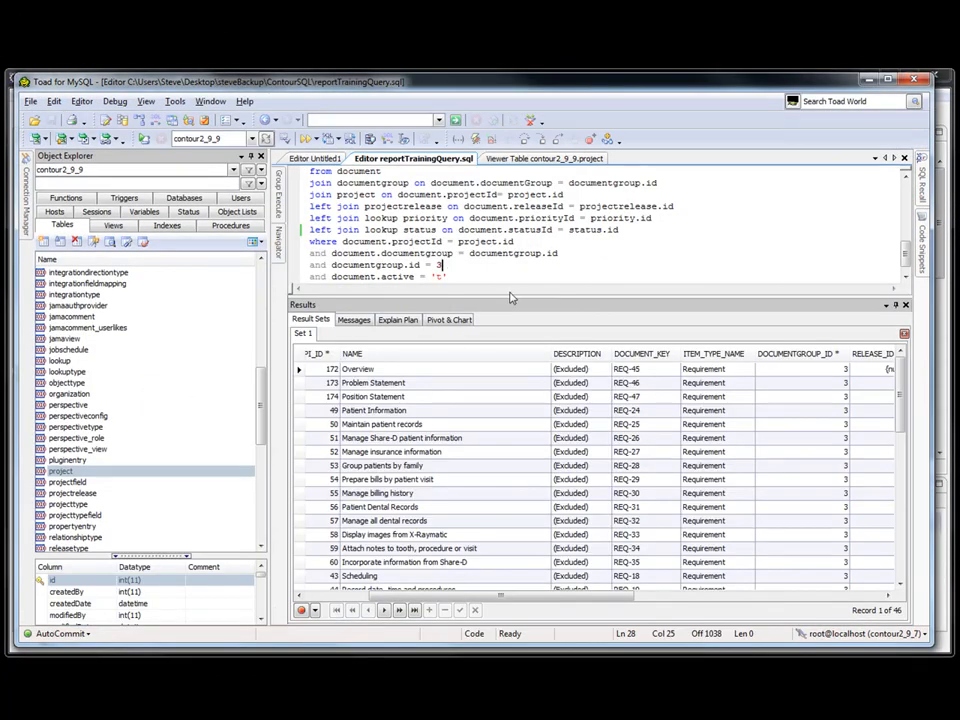
drag(478, 595, 359, 602)
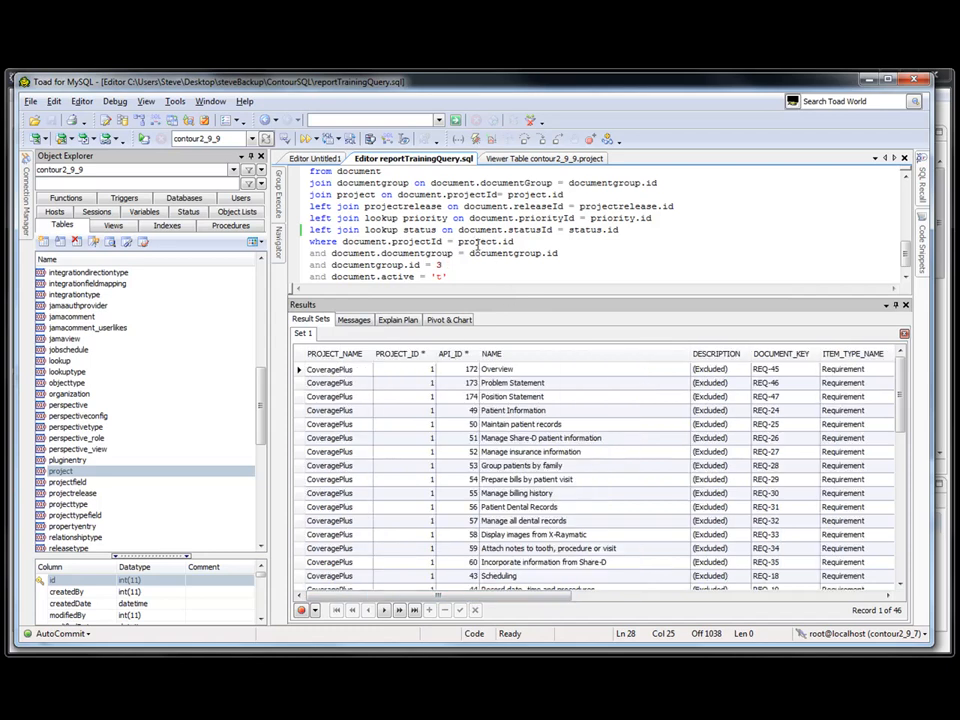
click(475, 242)
key(ctrl+a)
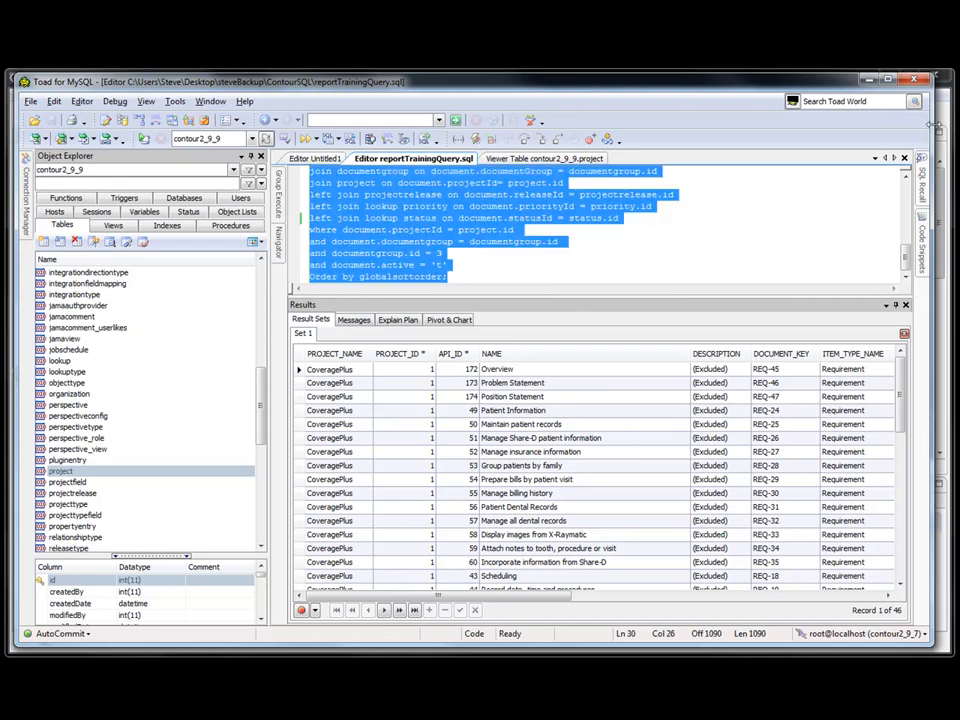
click(886, 78)
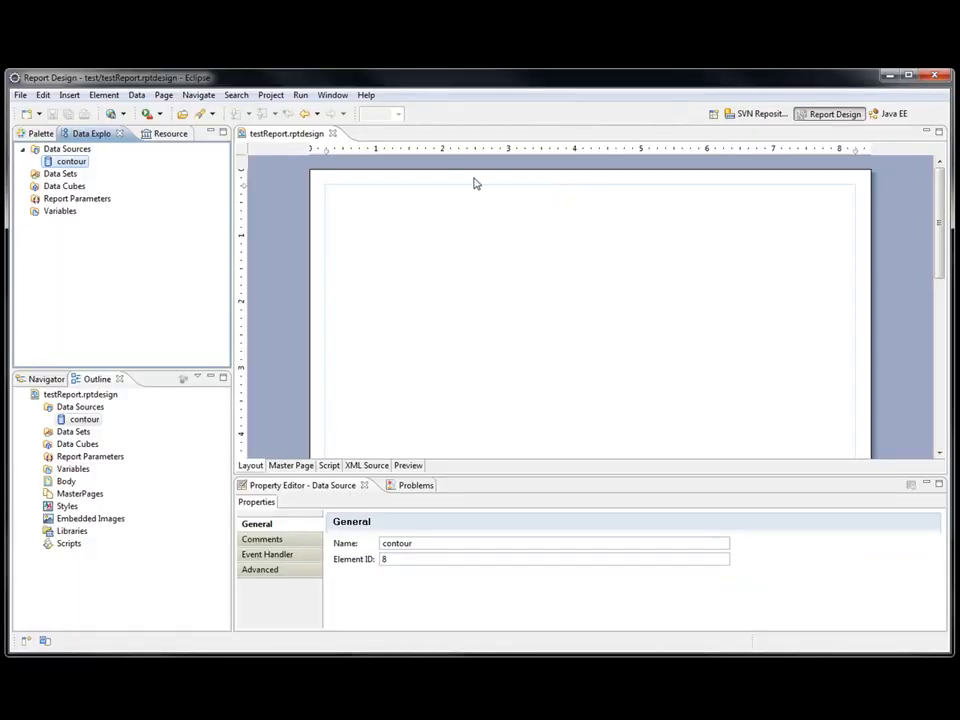
Create a new SQL Select Query data set on contour, naming it SetItems.
click(62, 174)
right_click(62, 174)
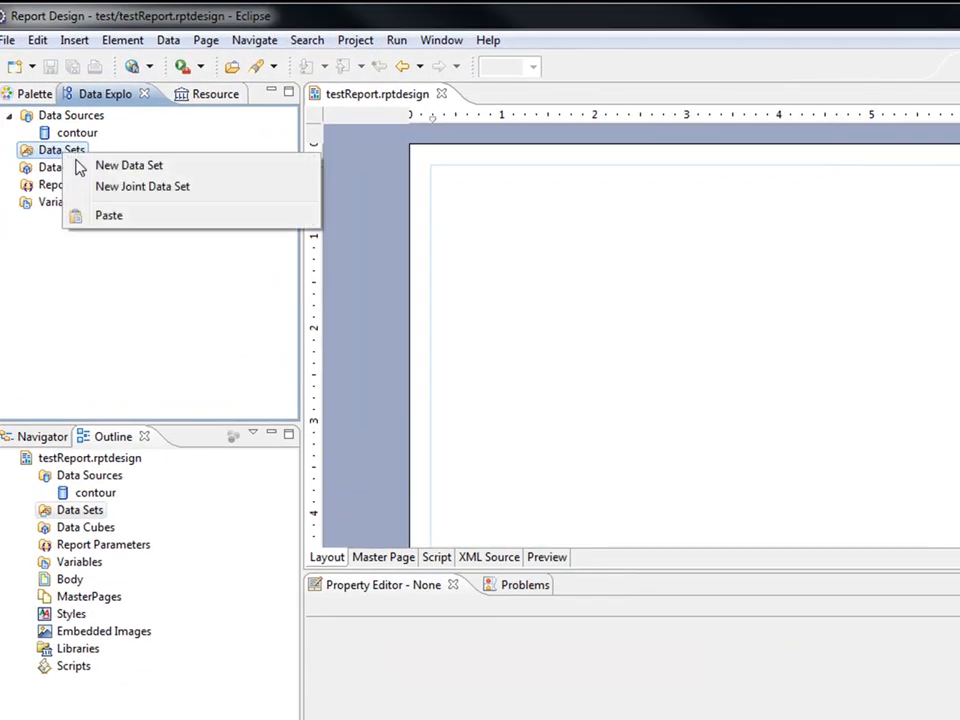
click(135, 167)
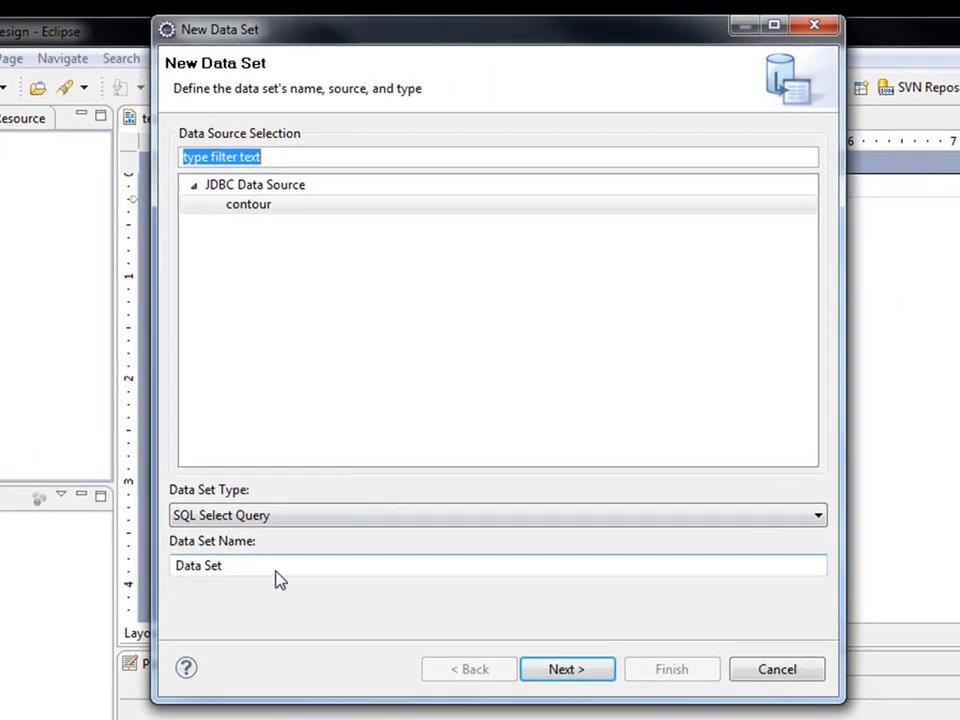
click(320, 521)
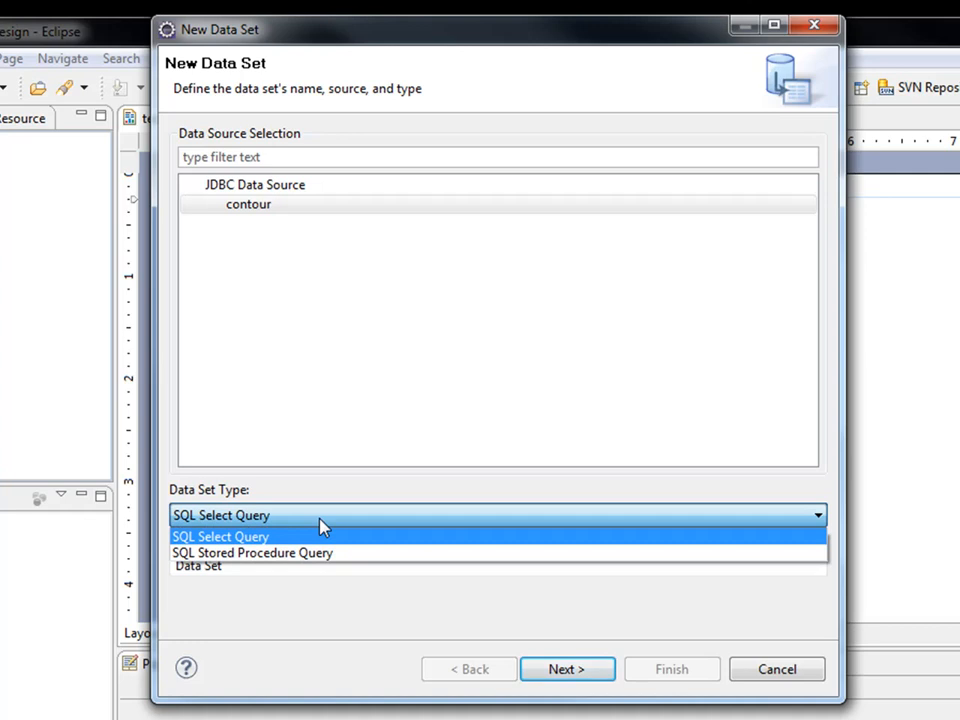
click(320, 521)
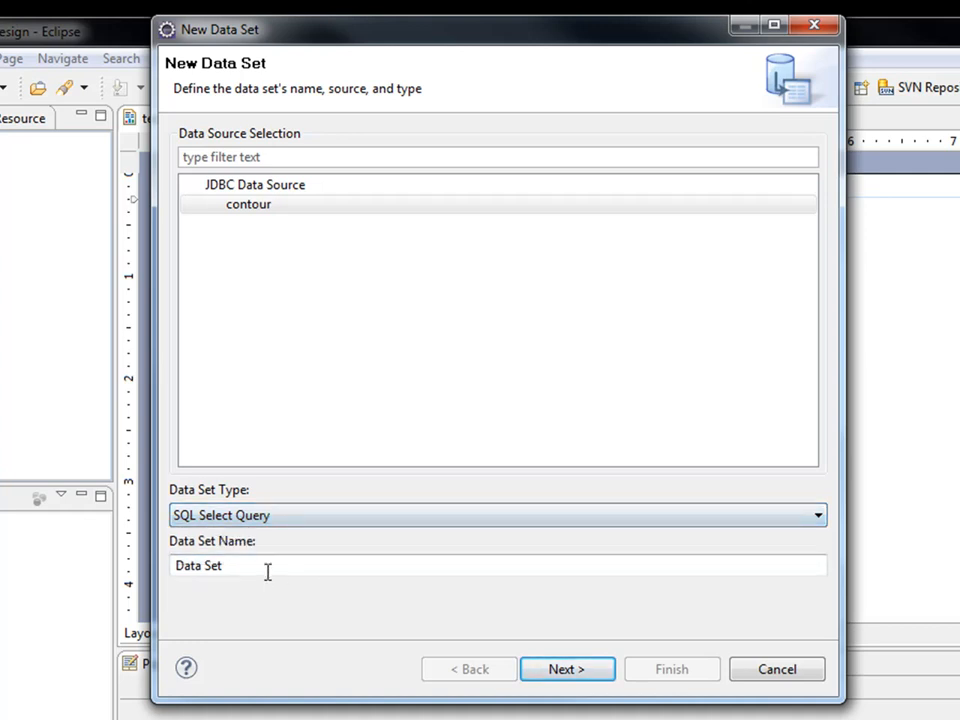
drag(258, 570, 117, 557)
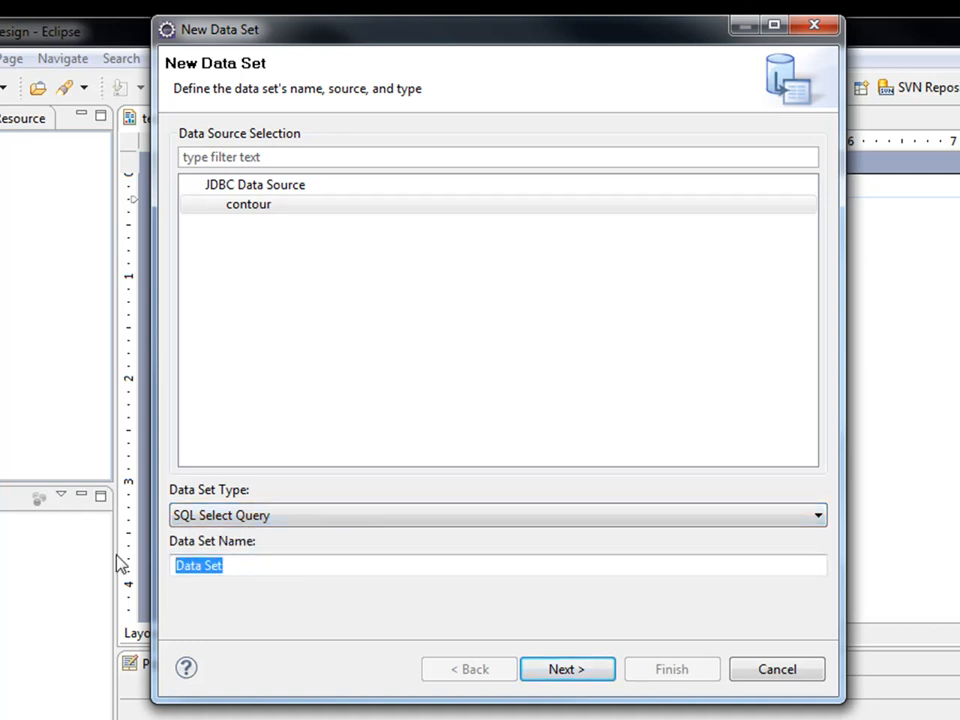
text(SetItems)
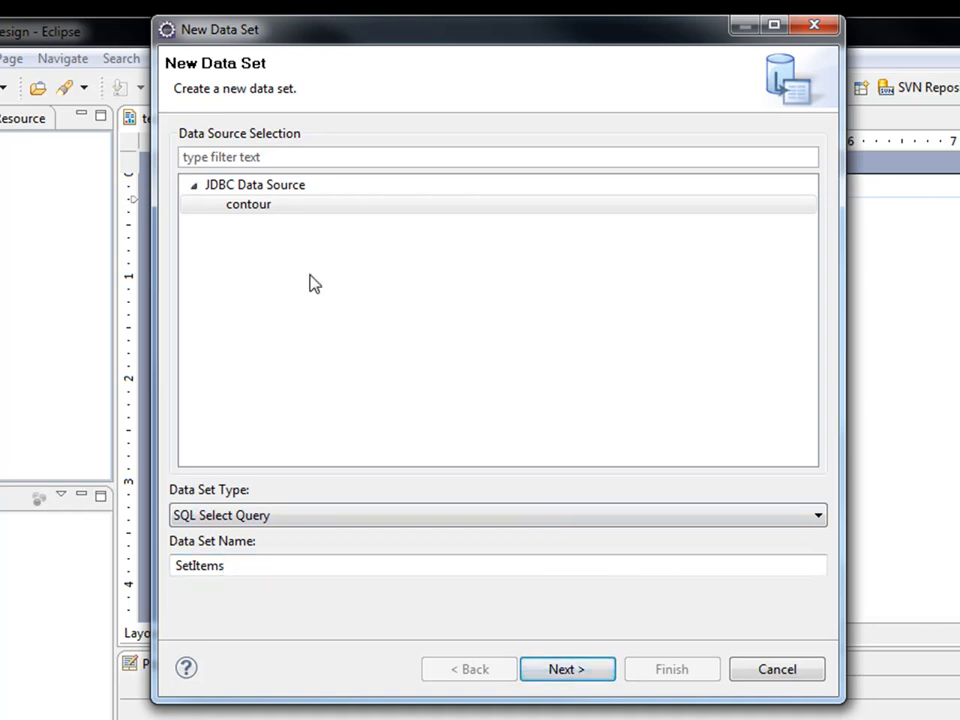
Paste the copied document query over the placeholder SQL and finish the SetItems data set.
click(576, 676)
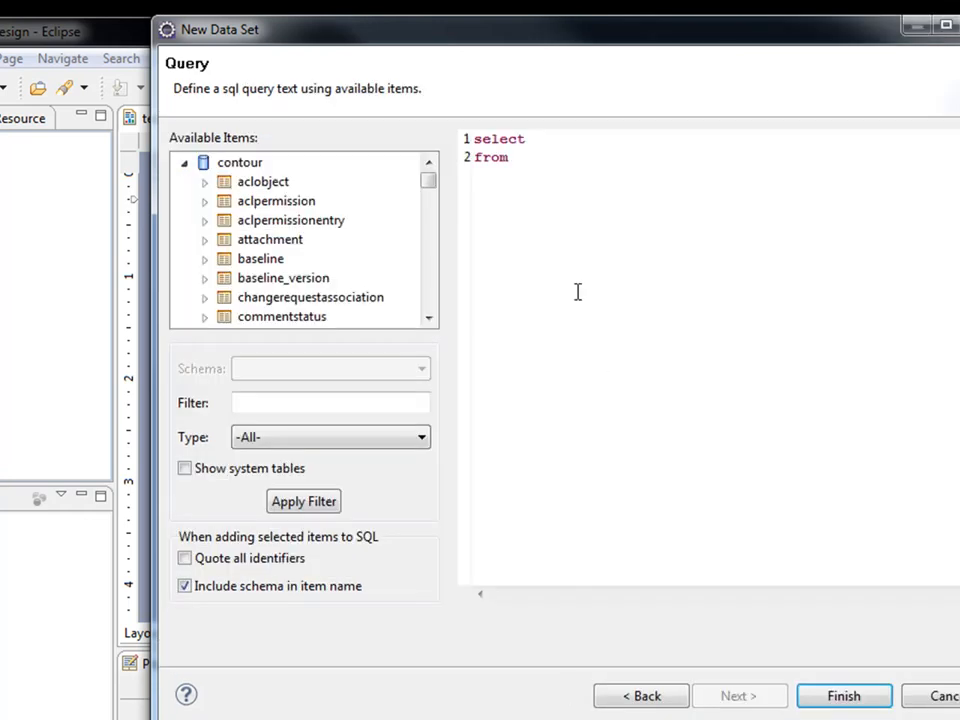
drag(540, 191, 454, 137)
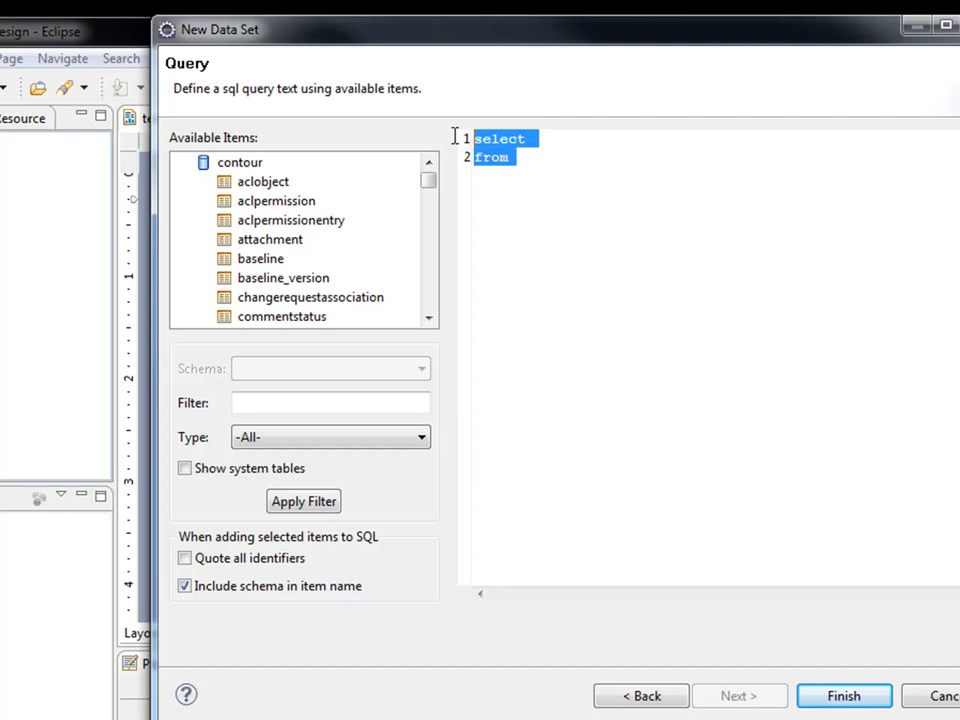
right_click(530, 182)
click(578, 295)
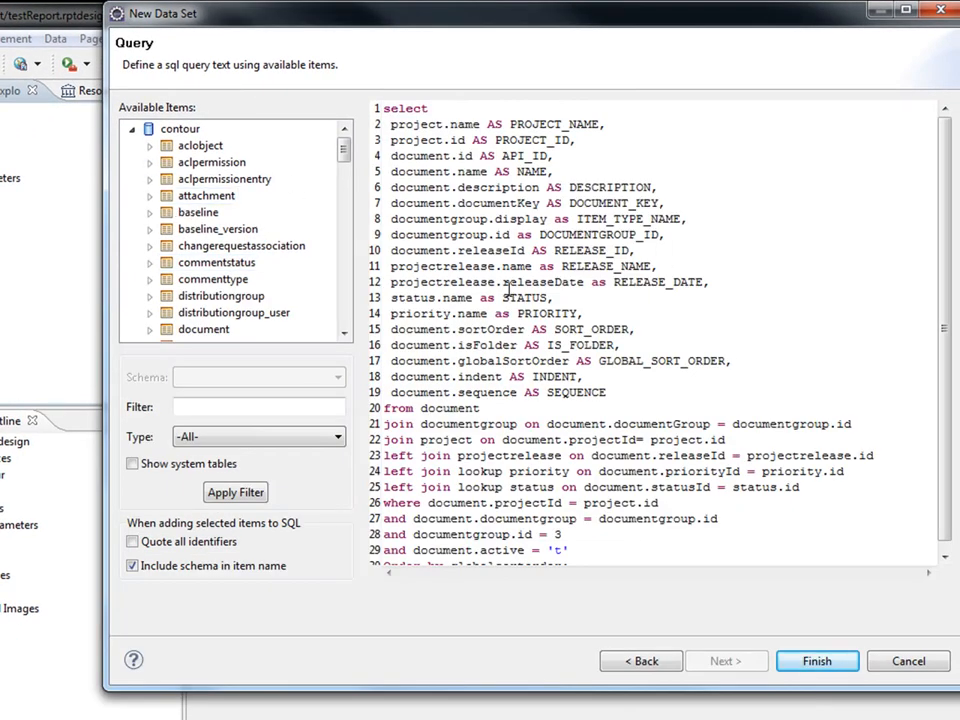
drag(343, 152, 345, 178)
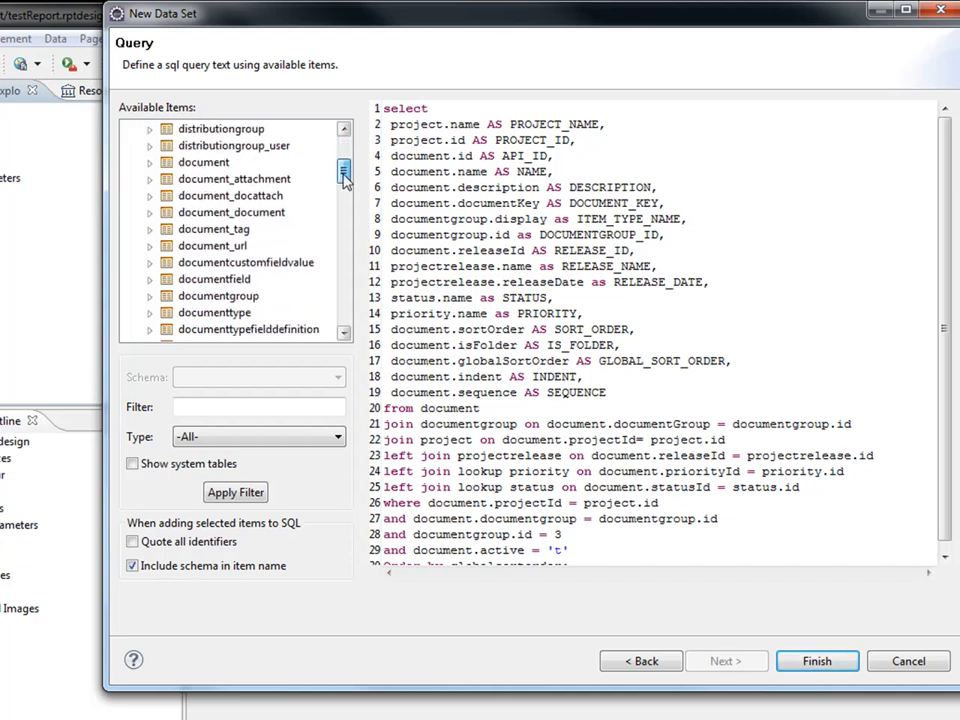
click(149, 162)
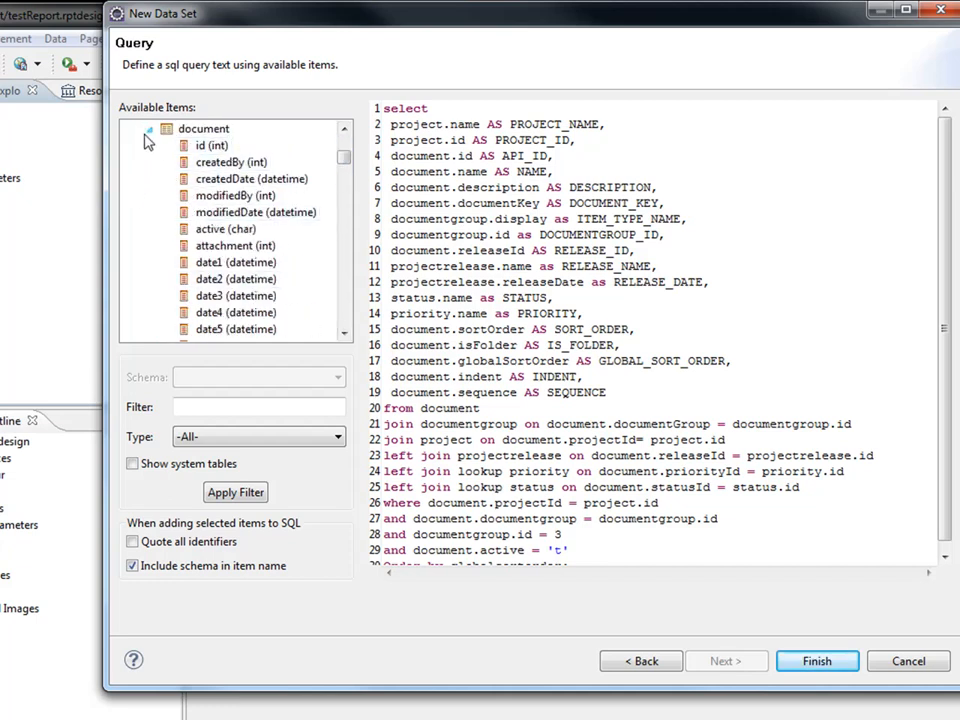
click(149, 129)
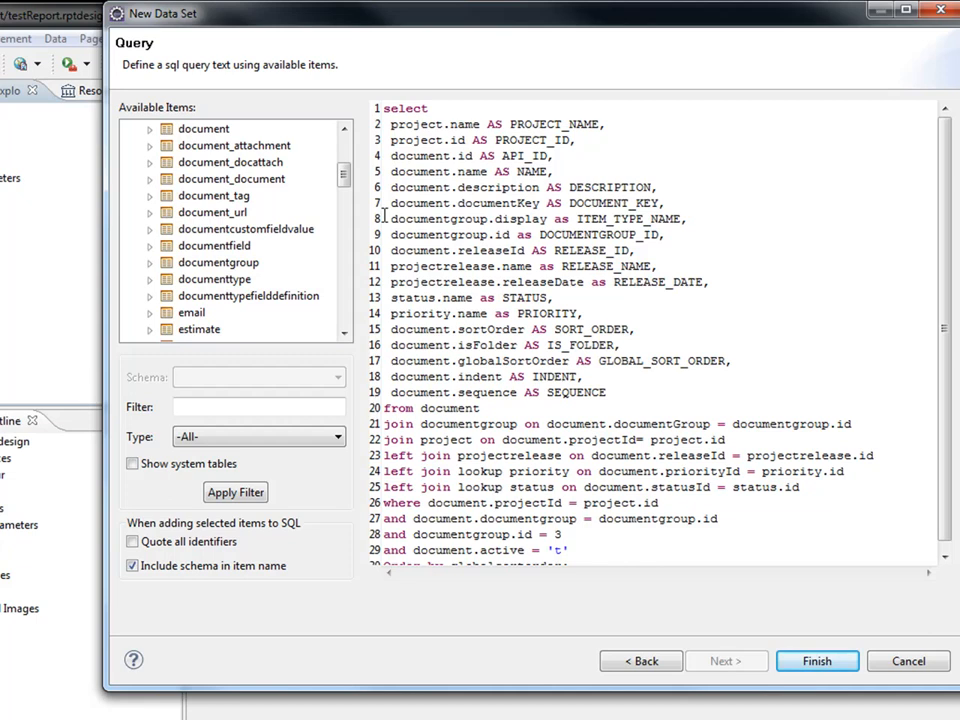
click(671, 345)
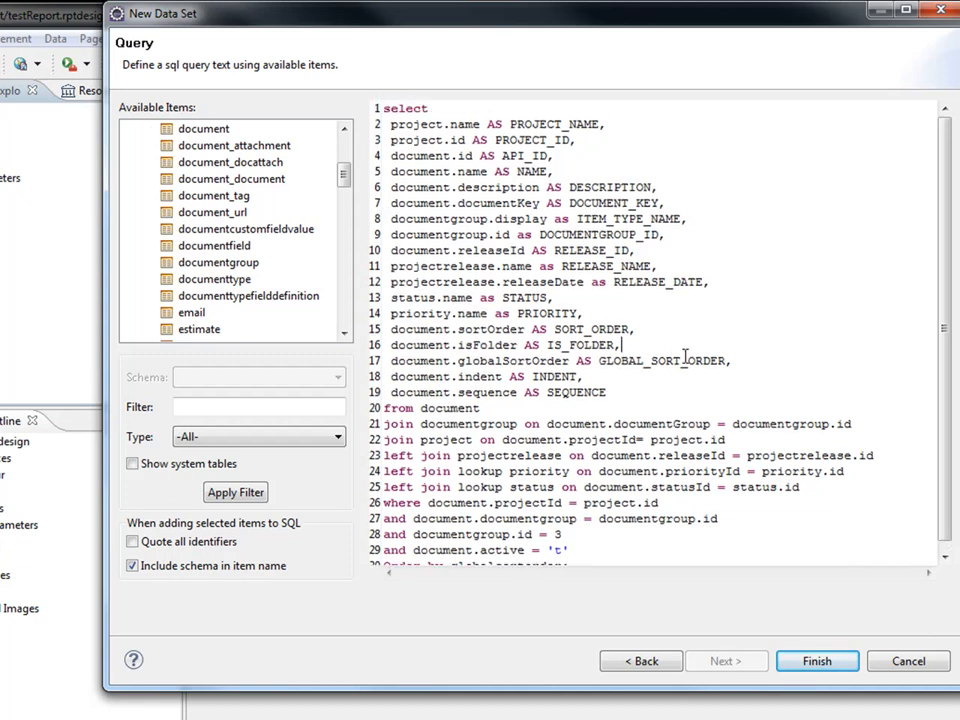
click(816, 660)
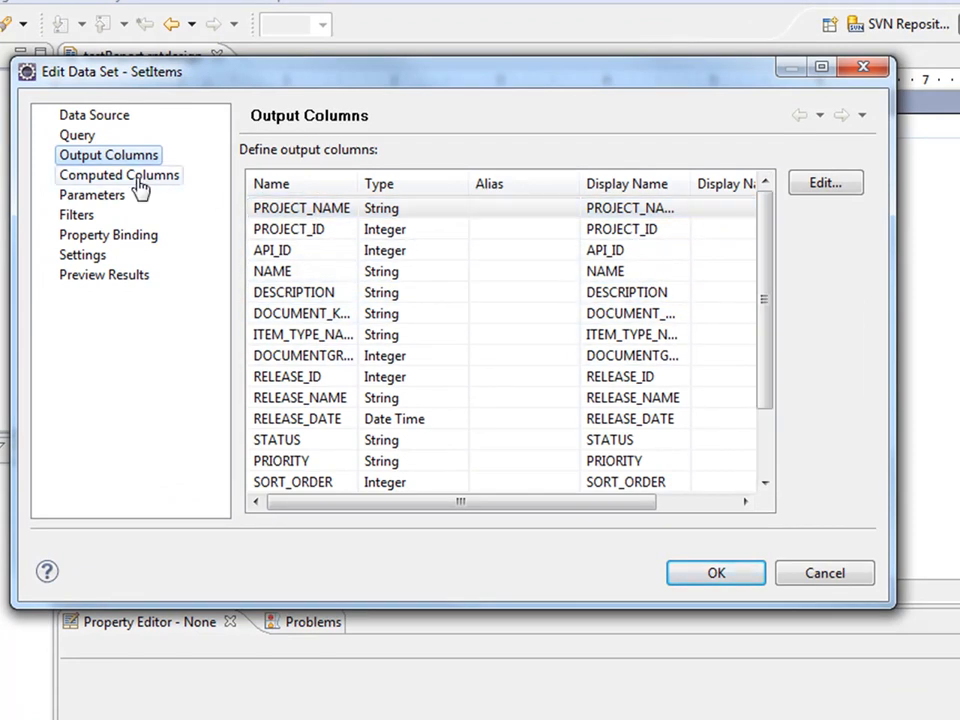
Preview the 46 SetItems records with a widened DESCRIPTION column, then accept the data set.
click(88, 195)
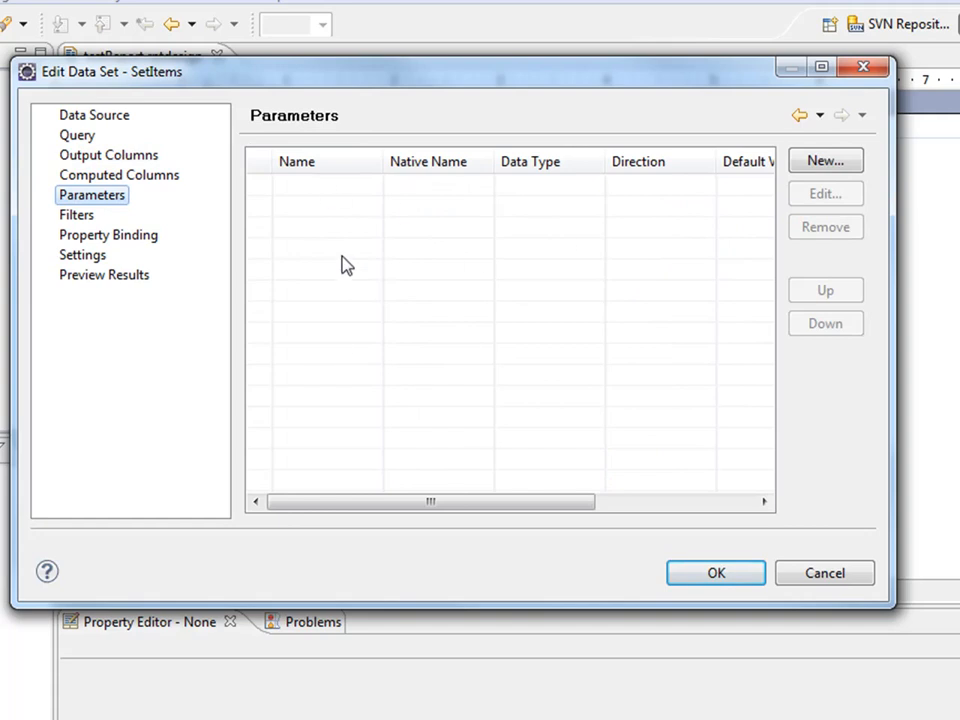
click(116, 281)
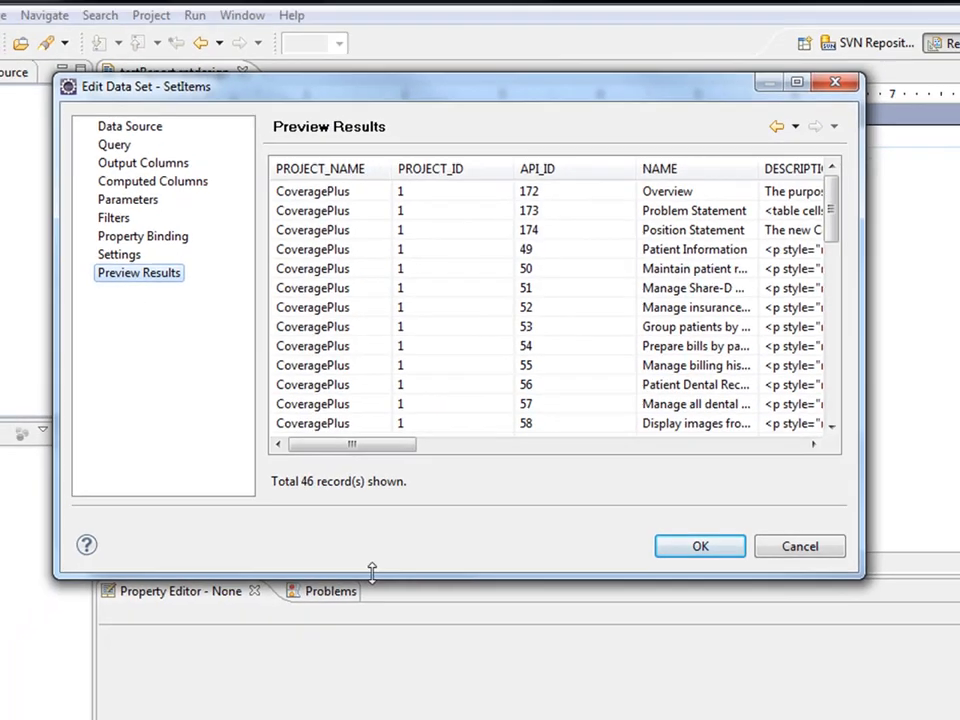
drag(355, 604, 352, 678)
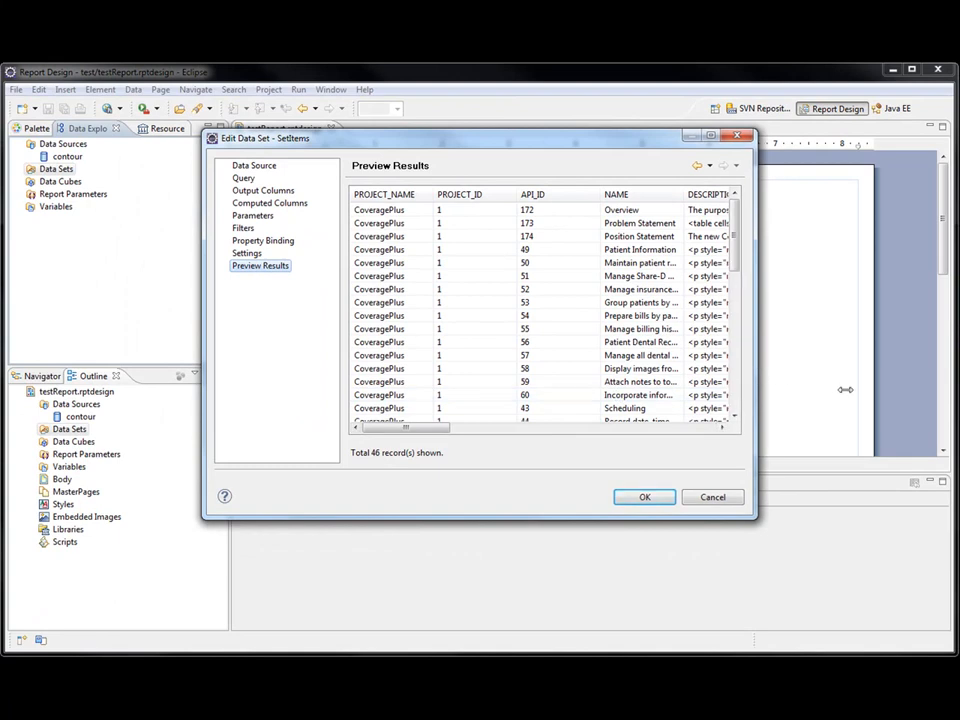
drag(781, 380, 904, 380)
drag(490, 145, 371, 145)
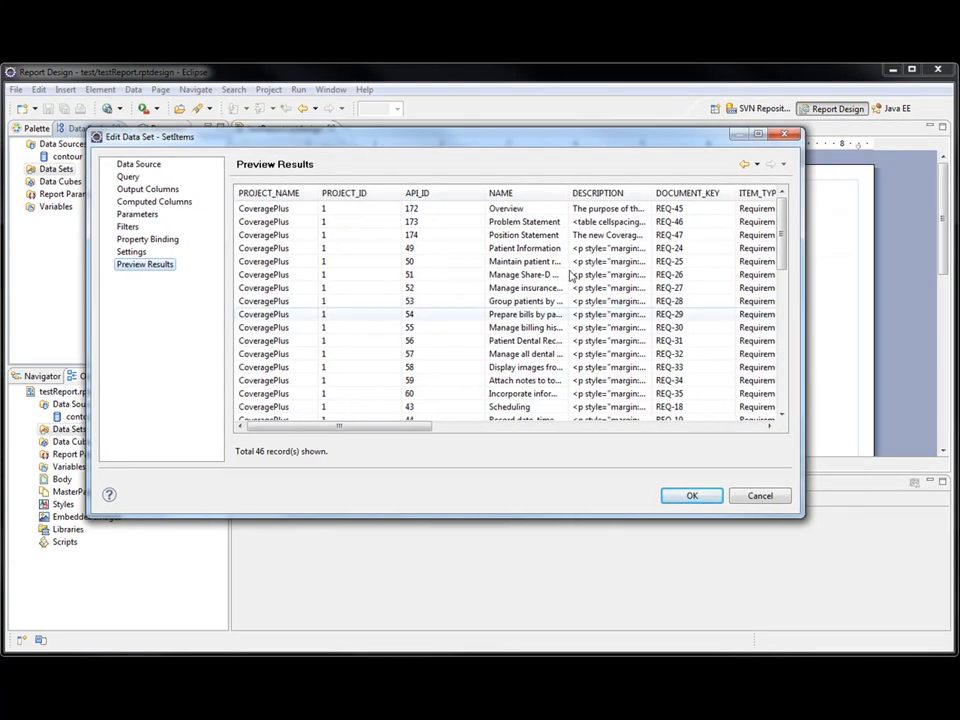
mouse_move(332, 433)
mouse_down()
mouse_move(559, 446)
mouse_move(663, 430)
mouse_move(334, 430)
mouse_up()
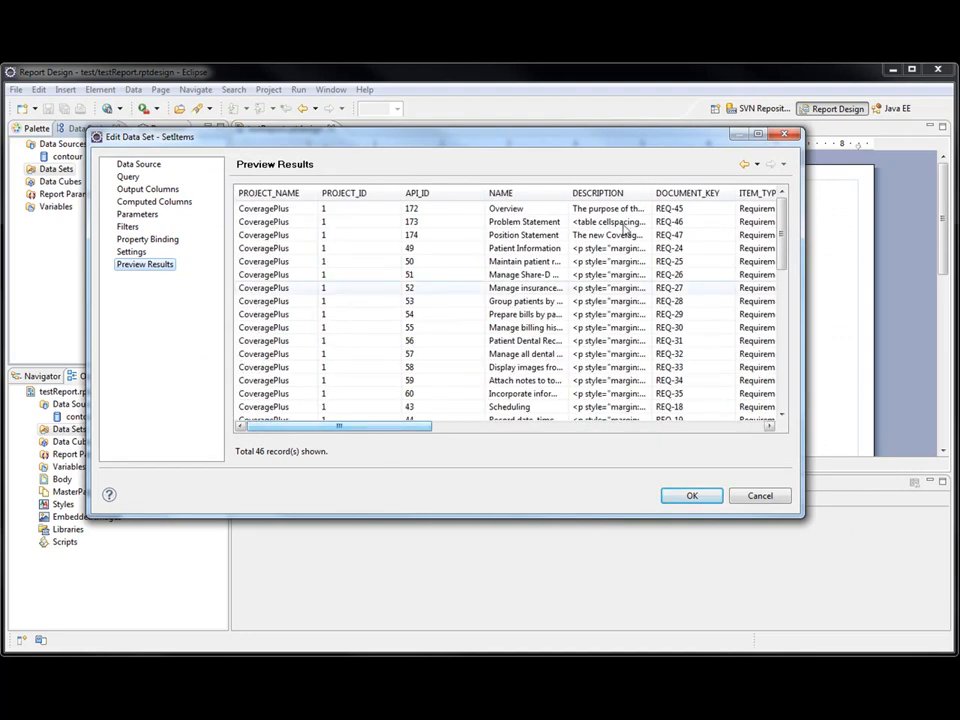
drag(652, 193, 708, 201)
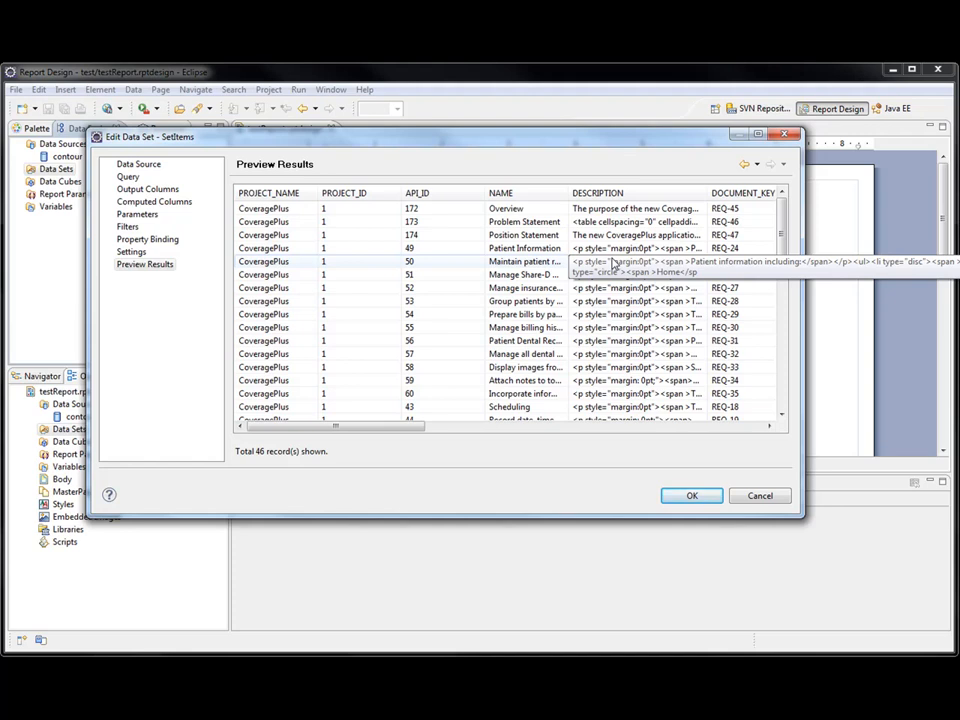
key(Return)
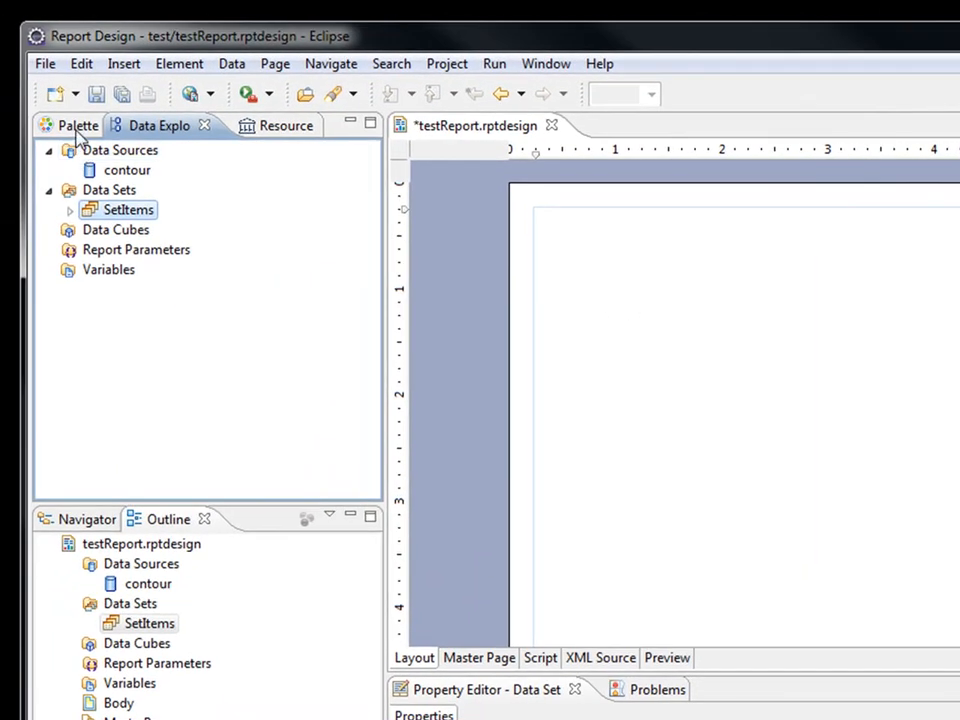
Place a Grid from the Palette at the top of the layout with 3 columns and 1 row.
click(62, 127)
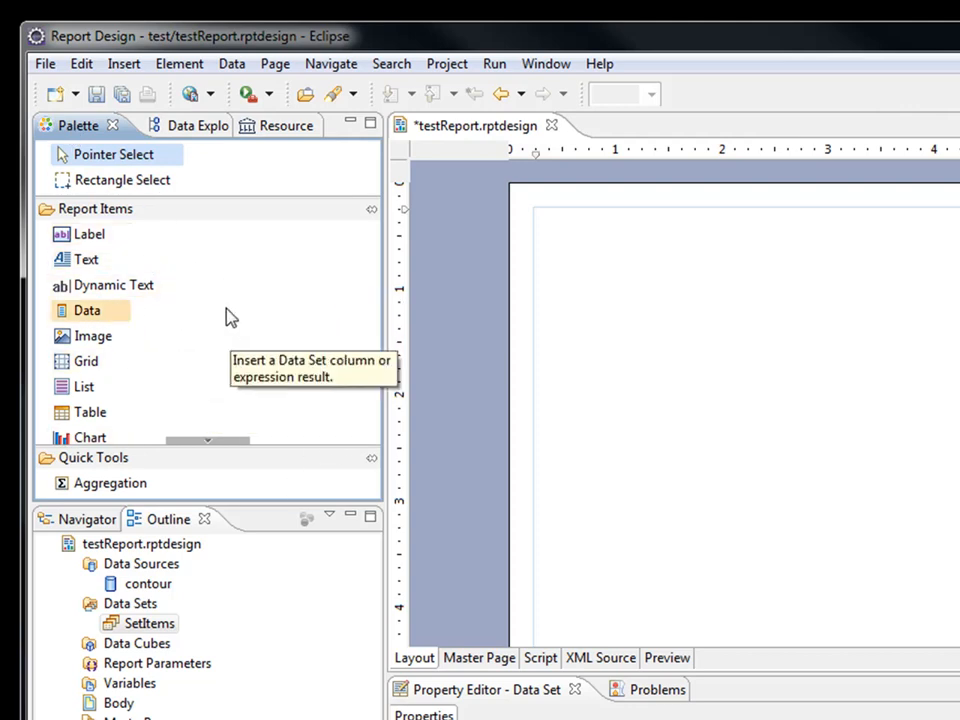
drag(88, 361, 582, 363)
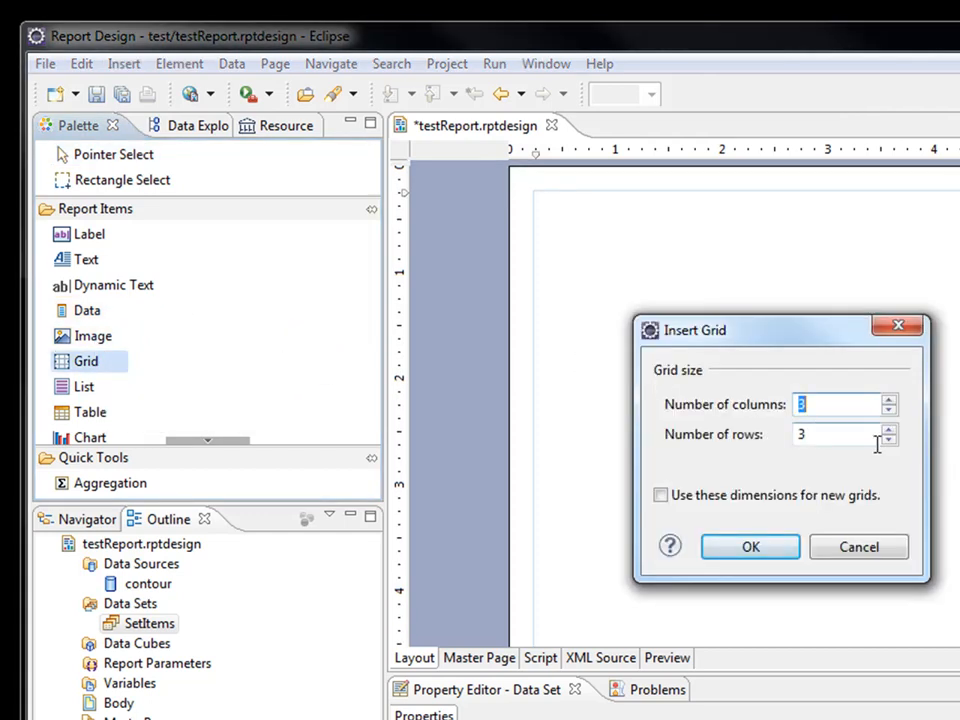
key(Tab)
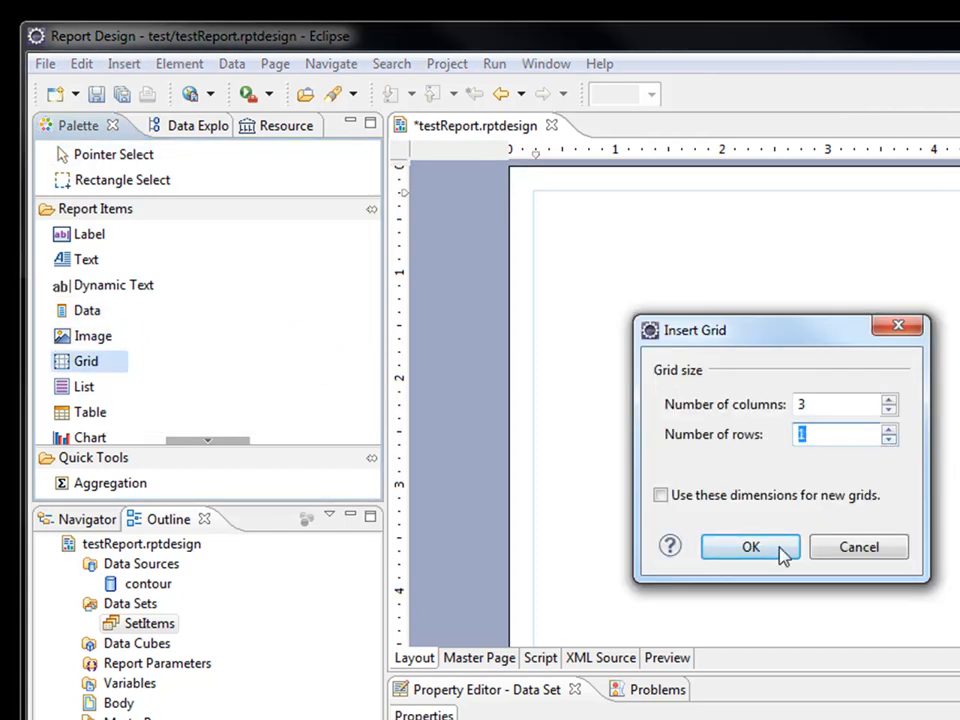
click(789, 550)
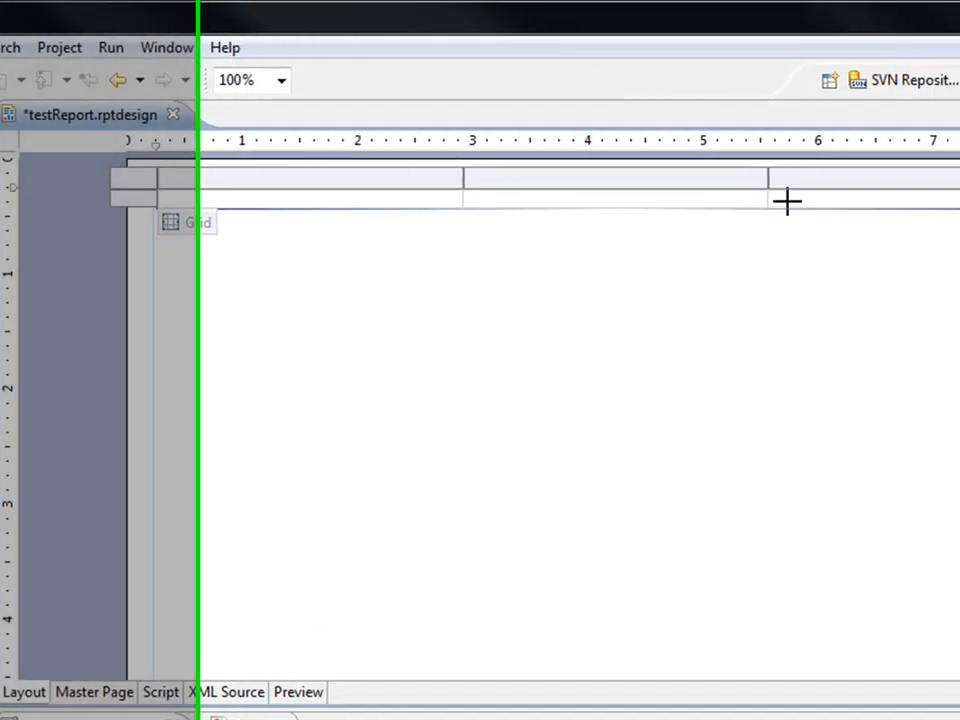
Insert a label reading 'Report Title' into the grid's third cell.
click(883, 204)
right_click(586, 200)
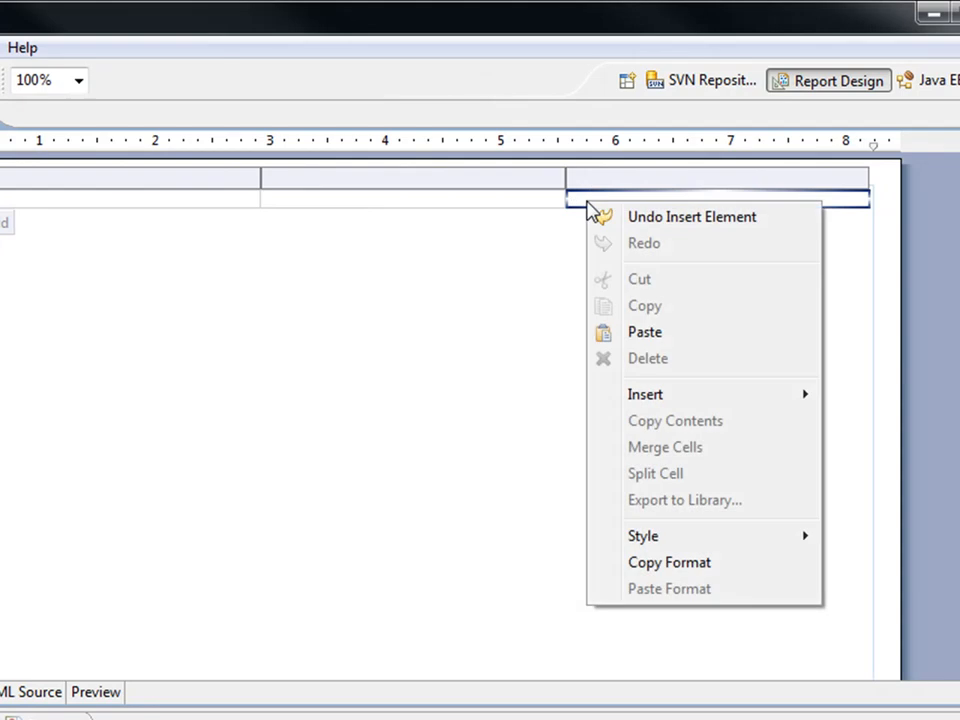
mouse_move(676, 394)
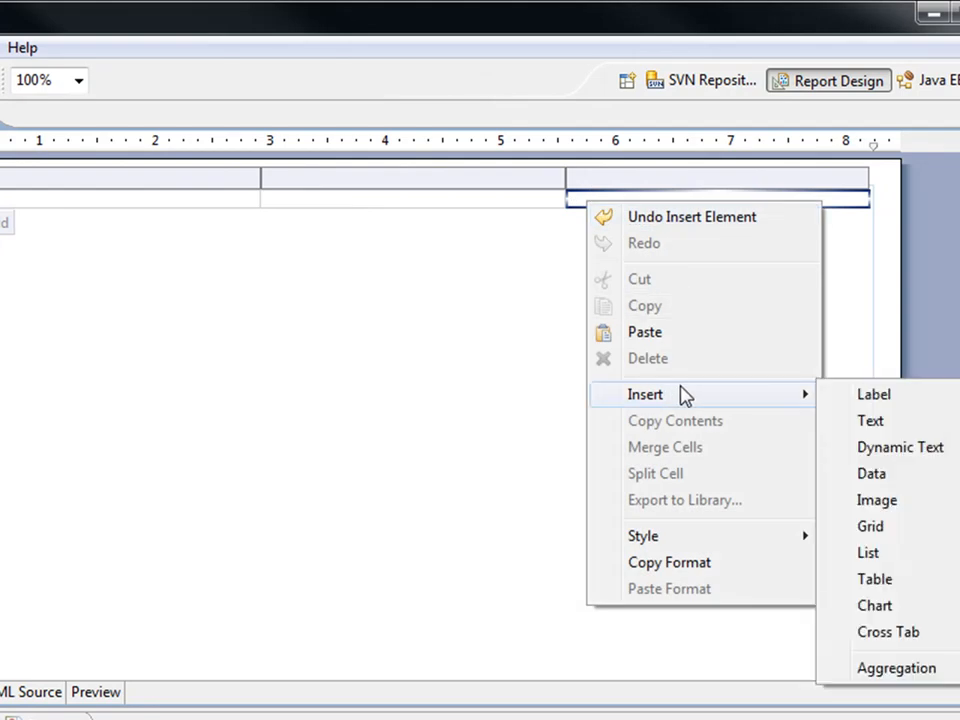
click(879, 398)
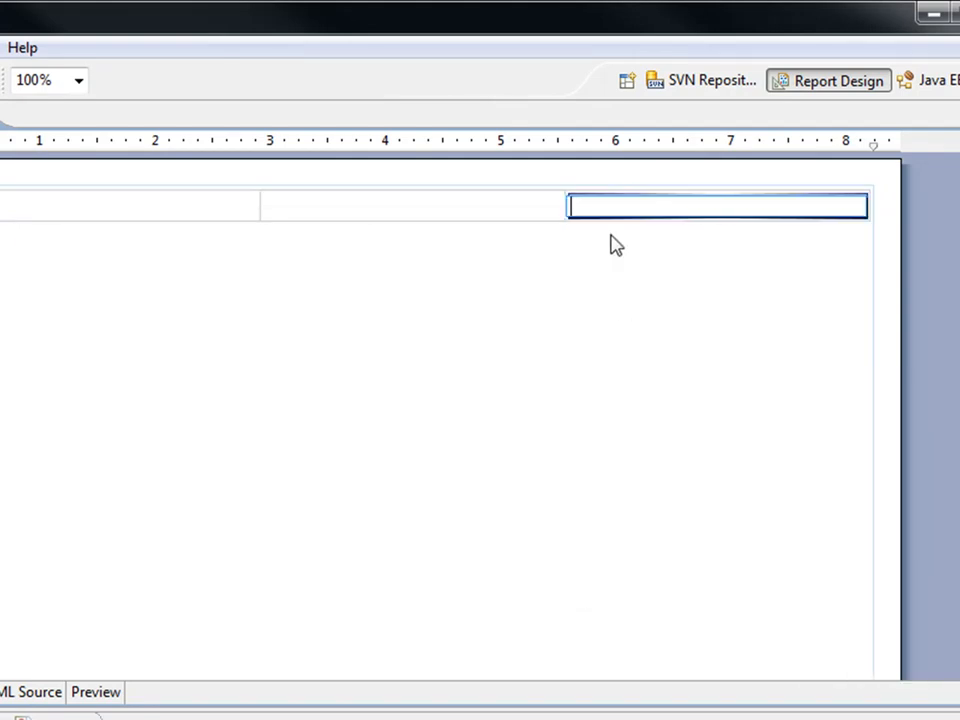
text(Report Tiel)
key(BackSpace)
text(tle)
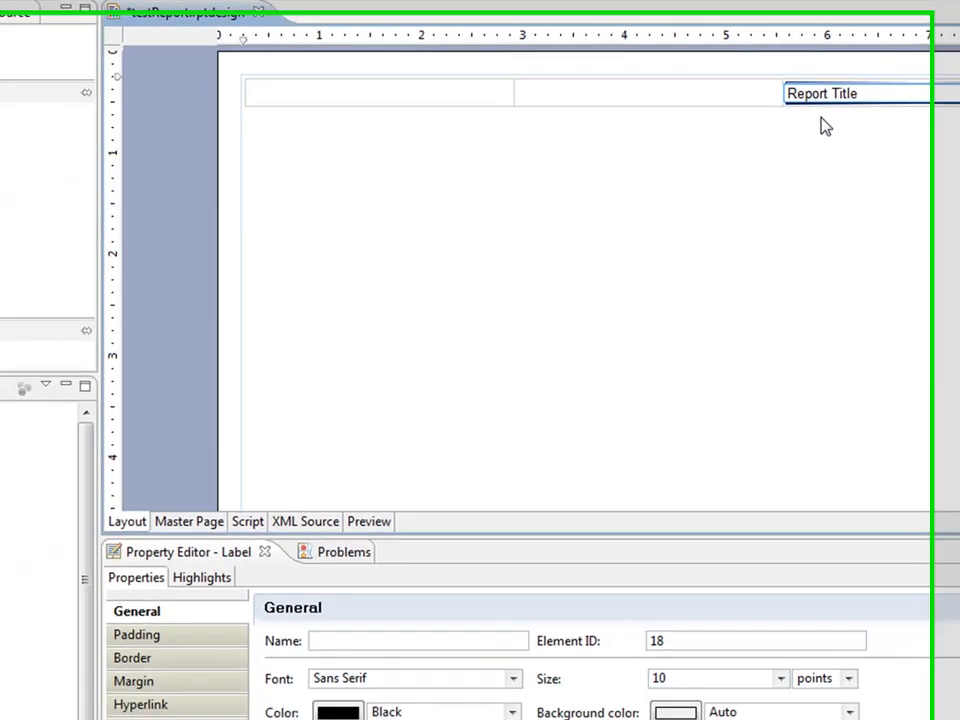
Make the Report Title label 18-point and bold.
click(817, 647)
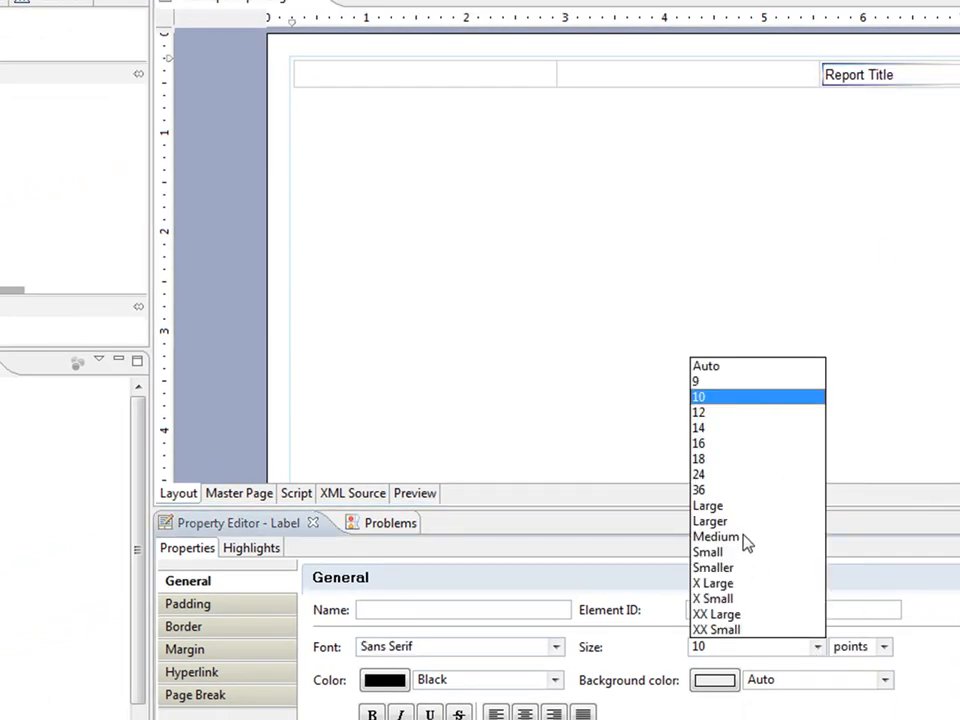
click(741, 459)
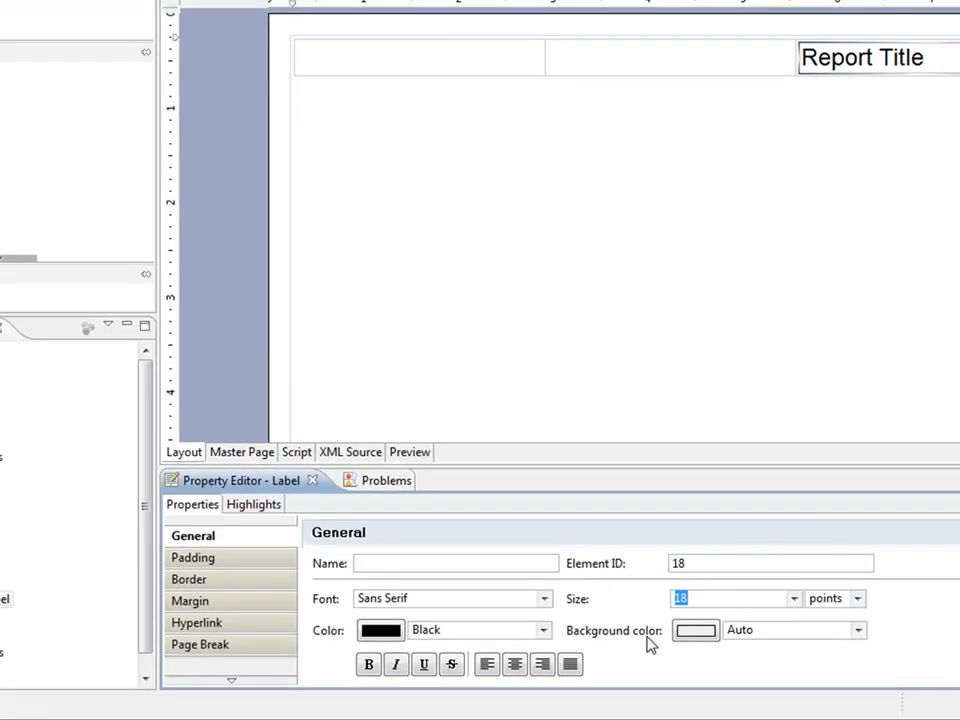
click(369, 659)
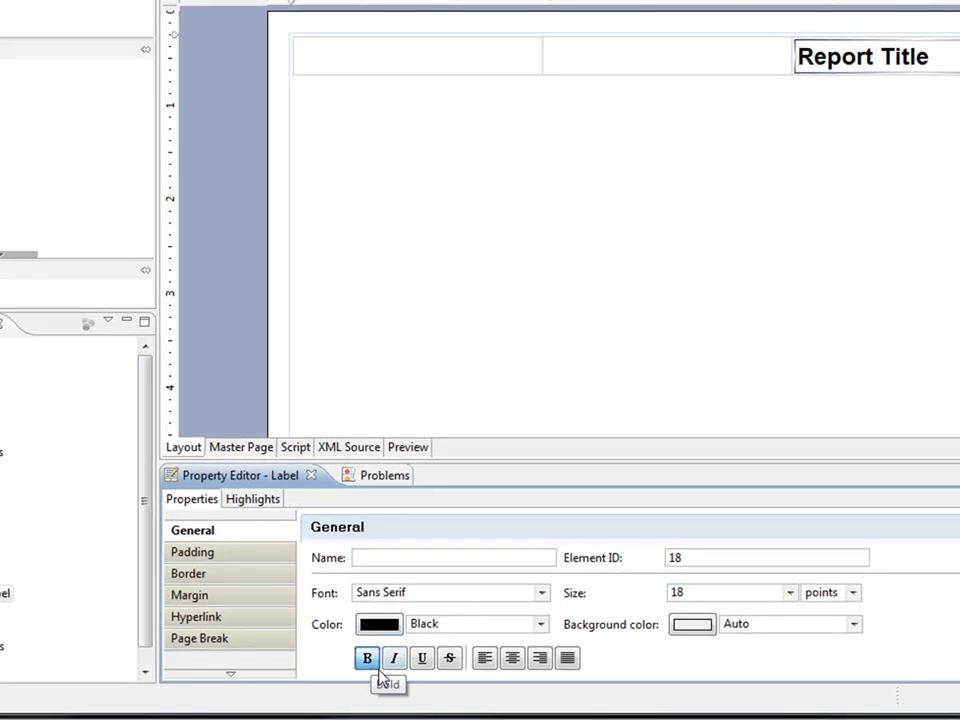
click(419, 665)
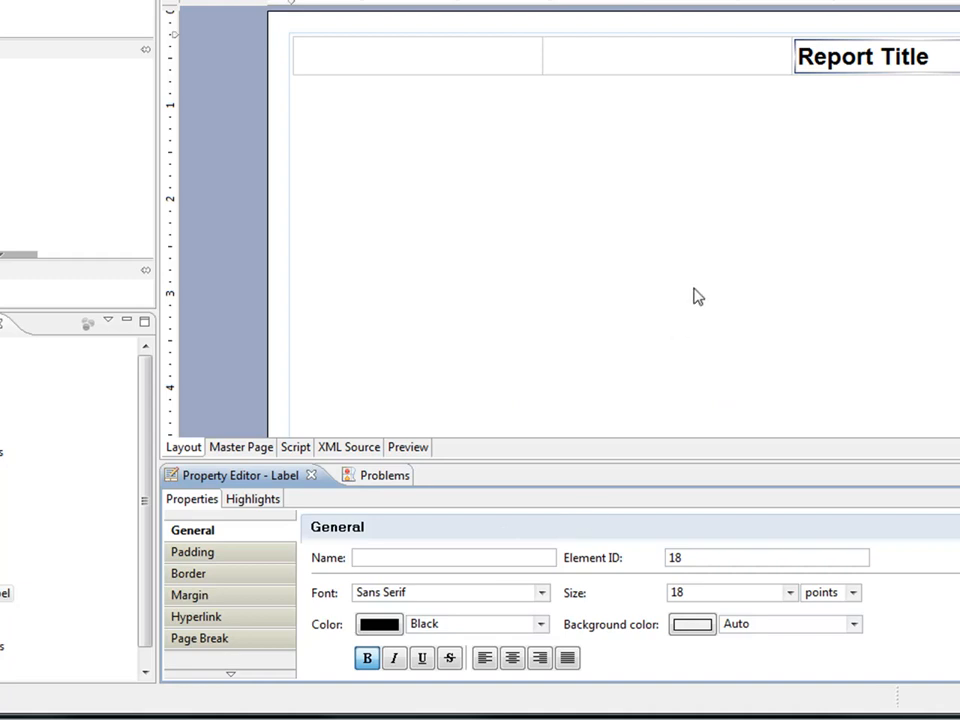
click(440, 62)
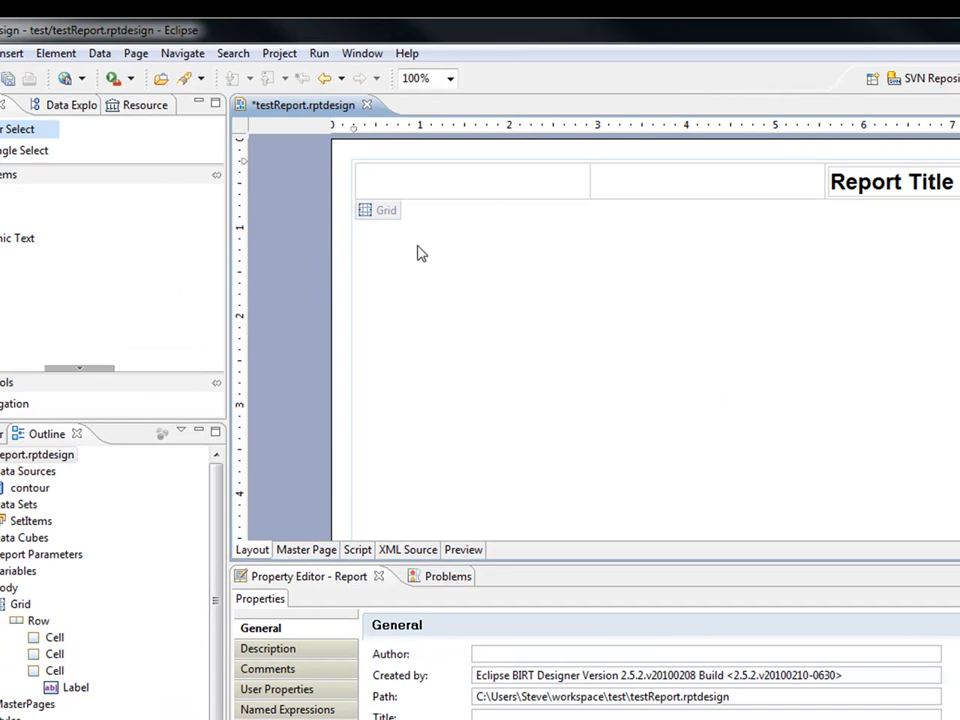
Insert gears.png from the Custom Reports folder as an embedded image in the first grid cell.
right_click(391, 188)
mouse_move(557, 338)
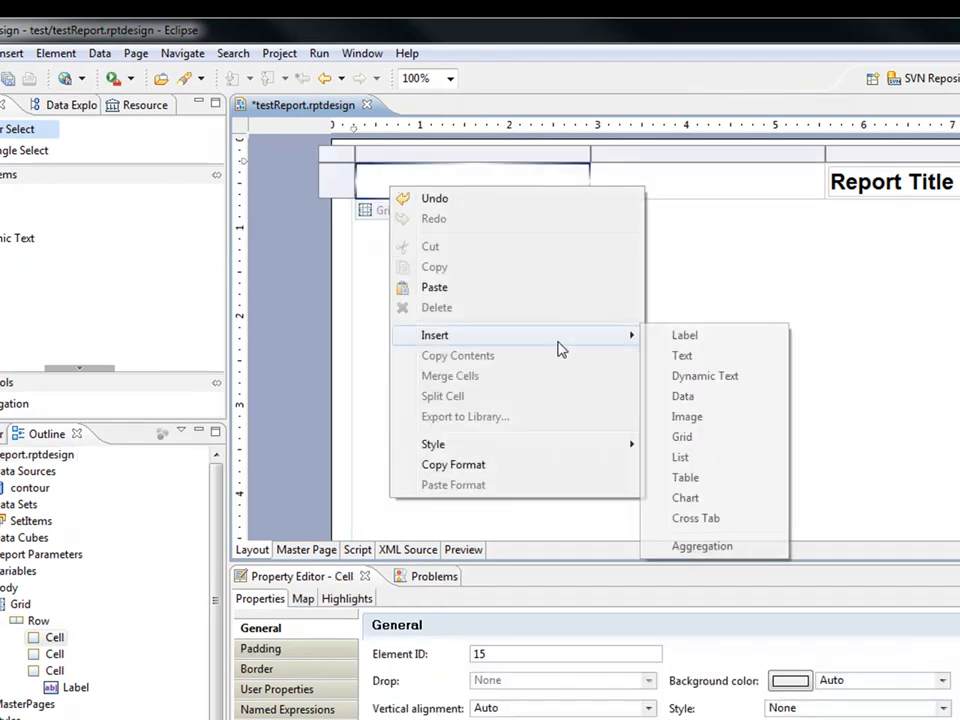
click(725, 414)
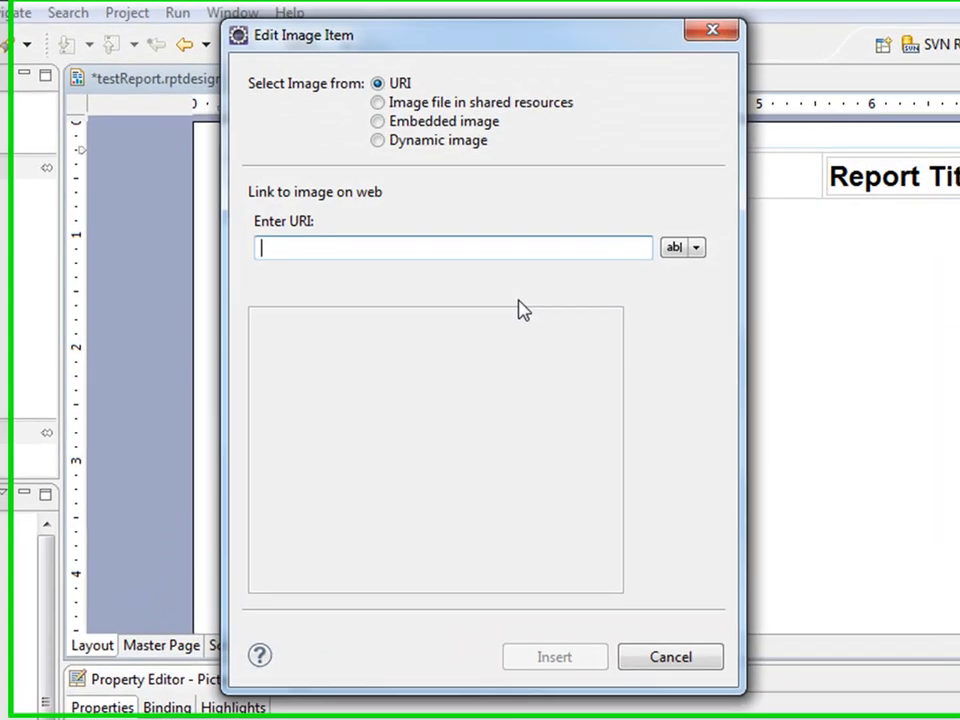
click(396, 122)
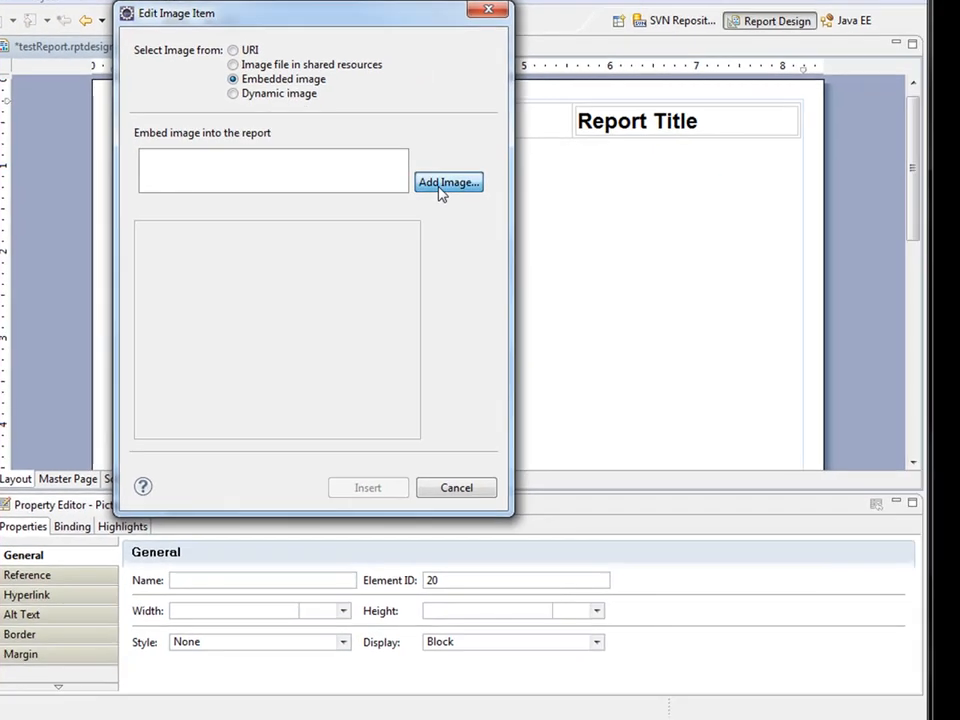
click(447, 183)
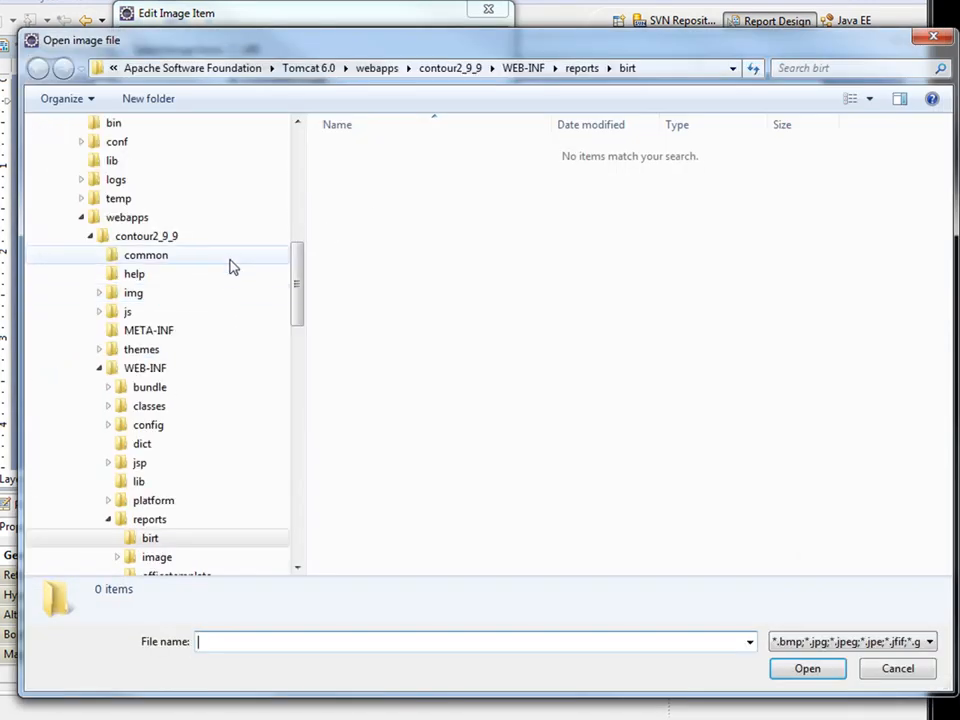
drag(289, 283, 304, 188)
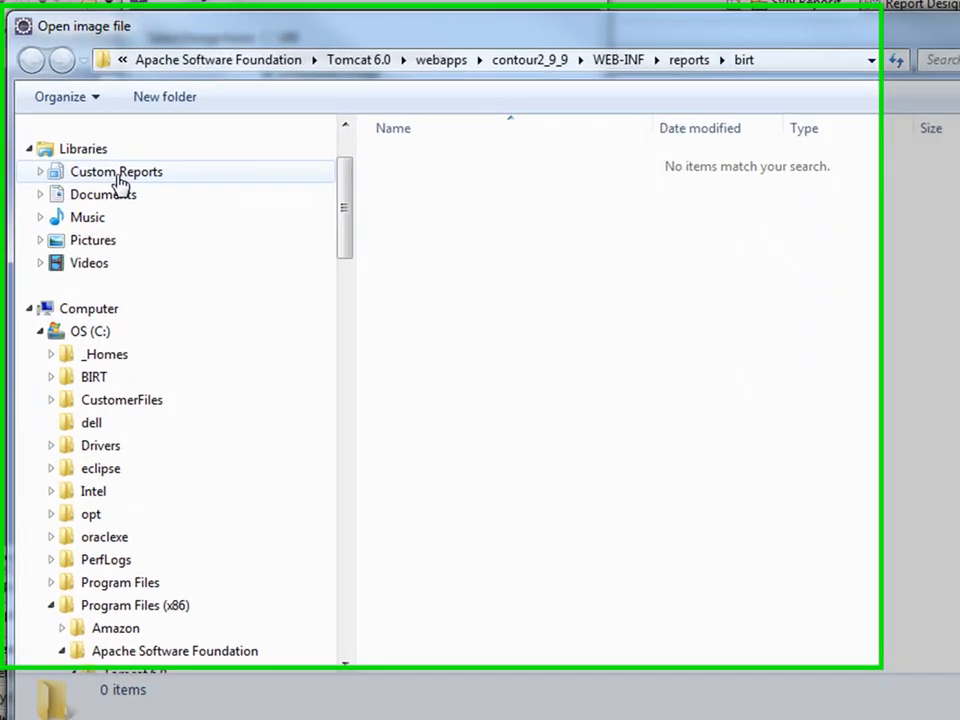
click(110, 163)
click(463, 343)
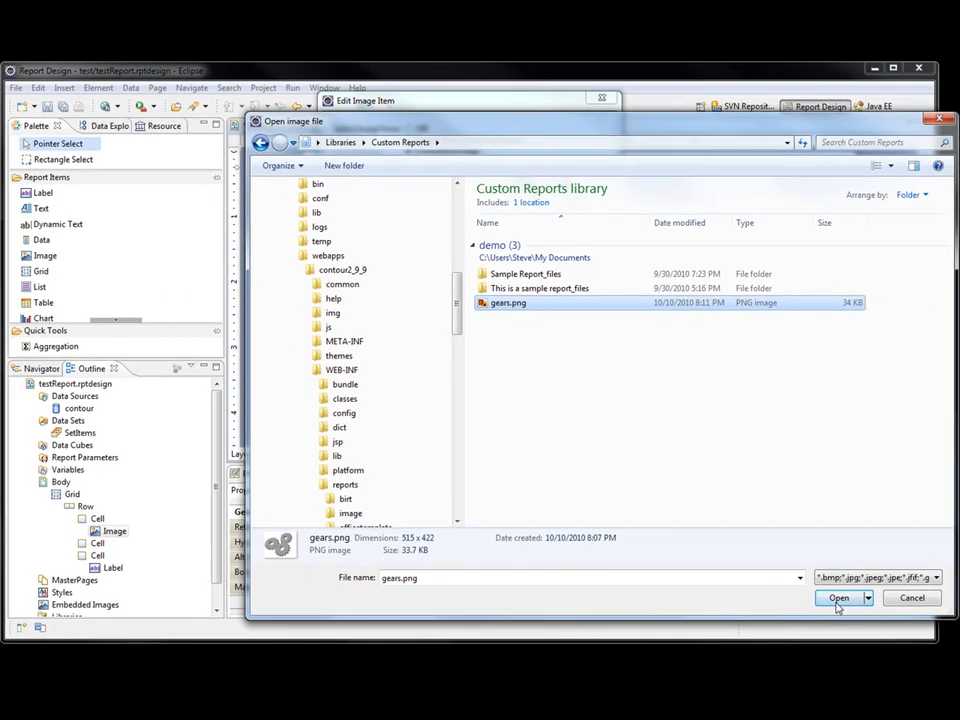
click(838, 598)
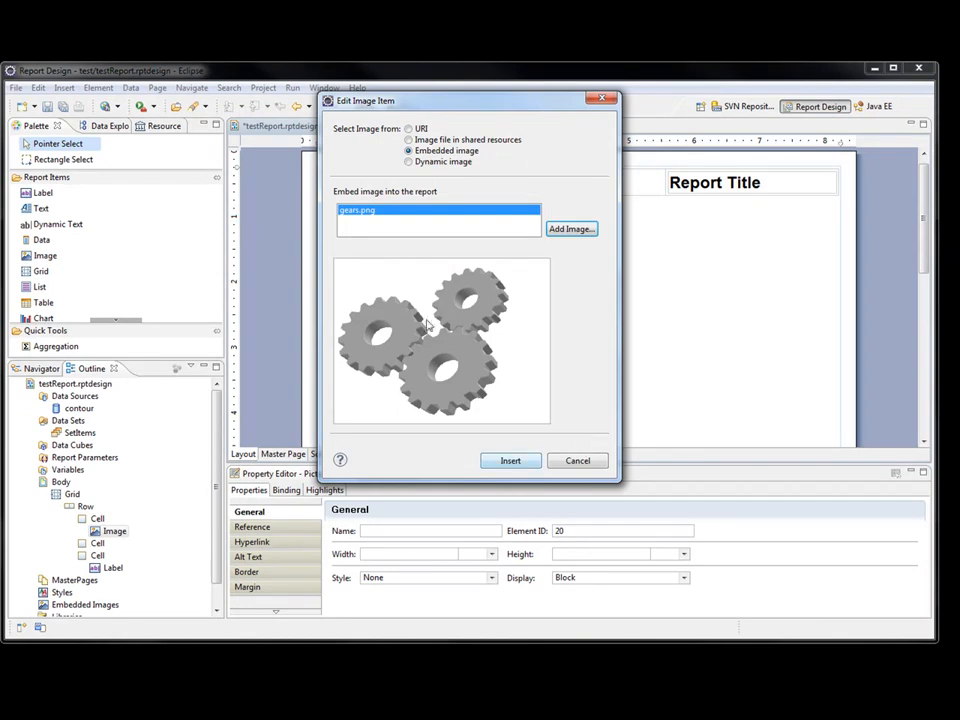
click(509, 462)
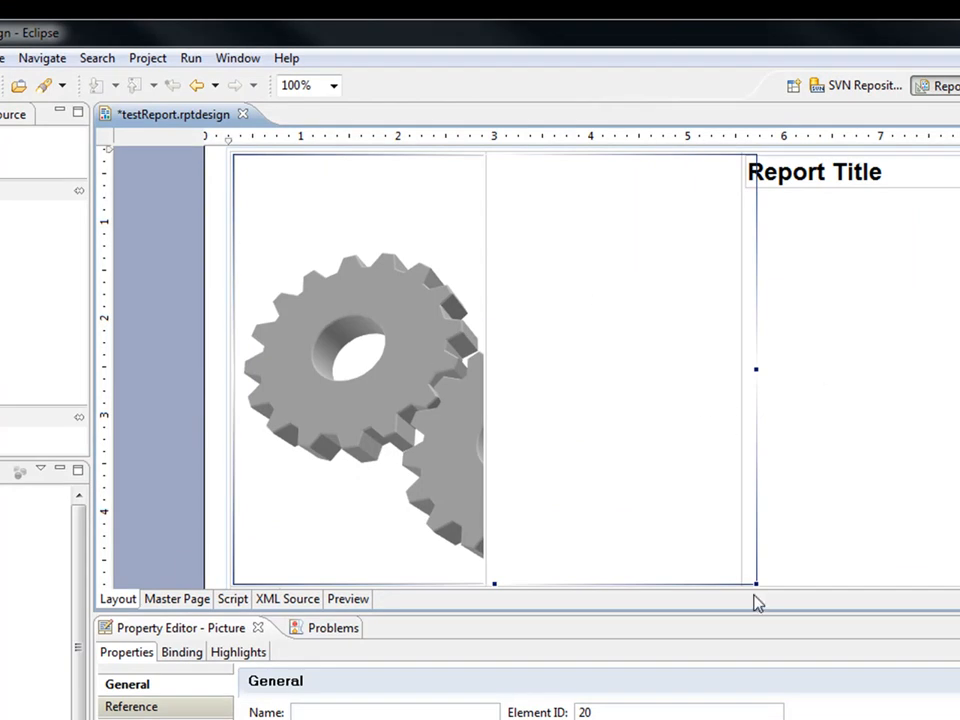
Shrink the gears image and merge the empty middle cell with the Report Title cell.
drag(756, 583, 481, 335)
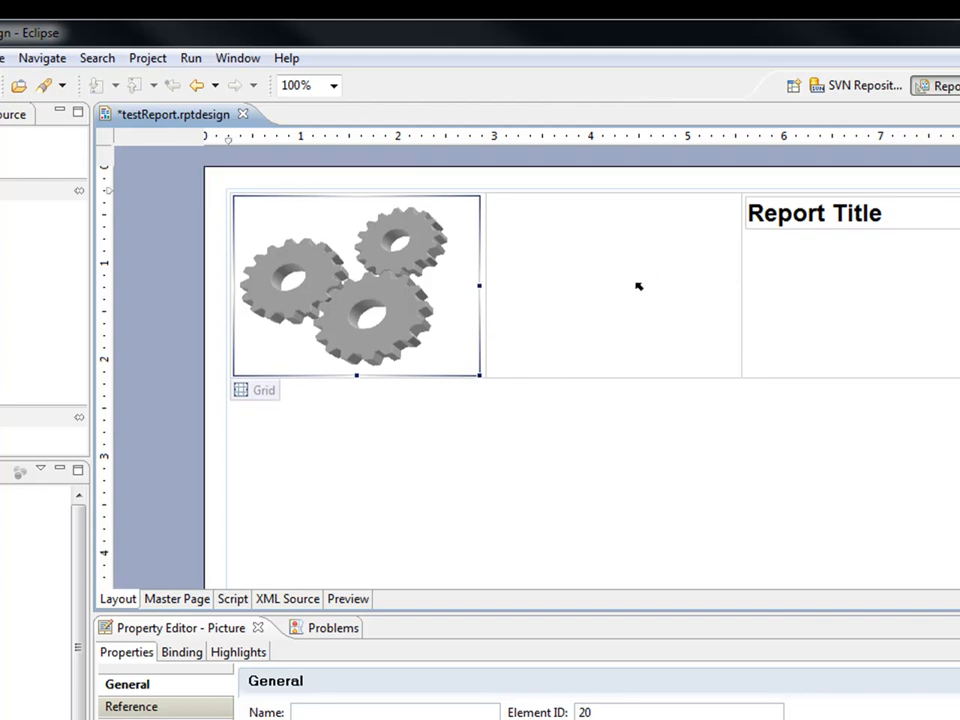
click(670, 292)
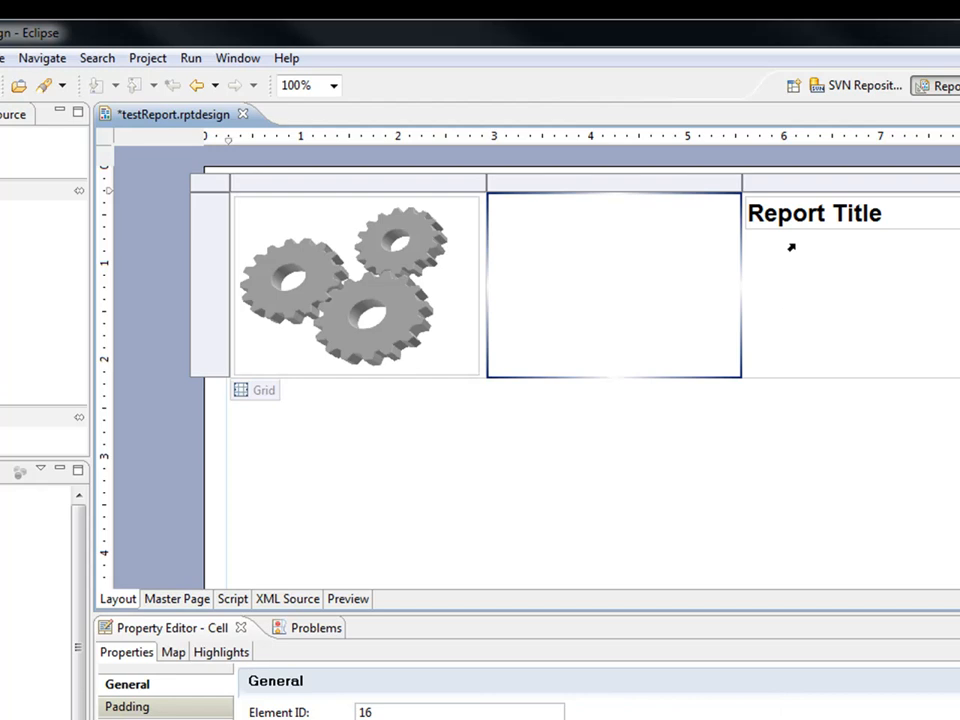
click(806, 186)
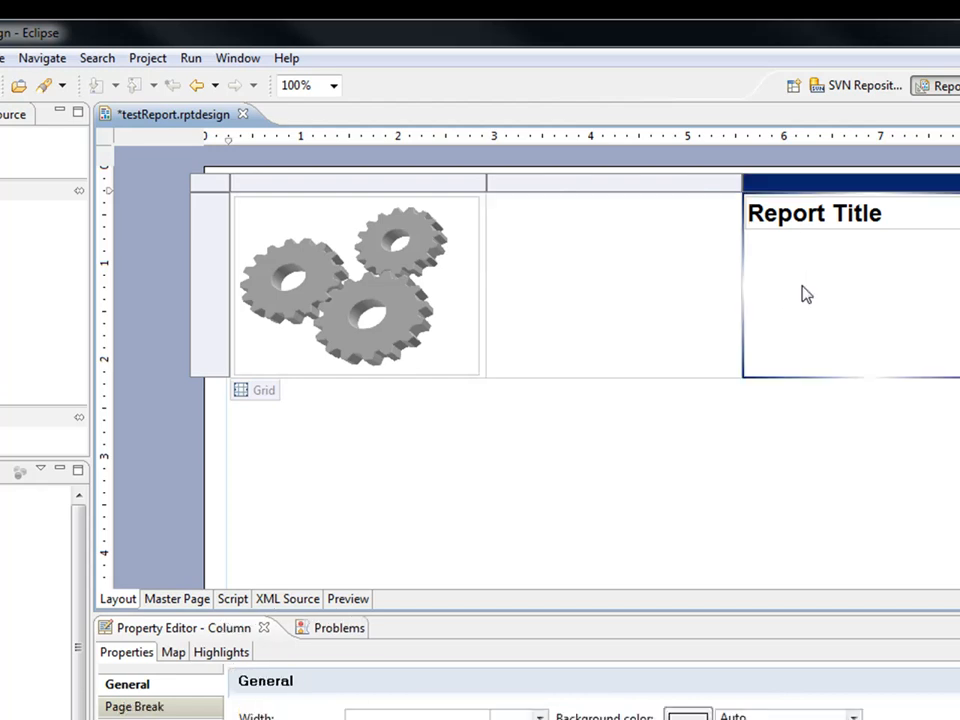
click(688, 276)
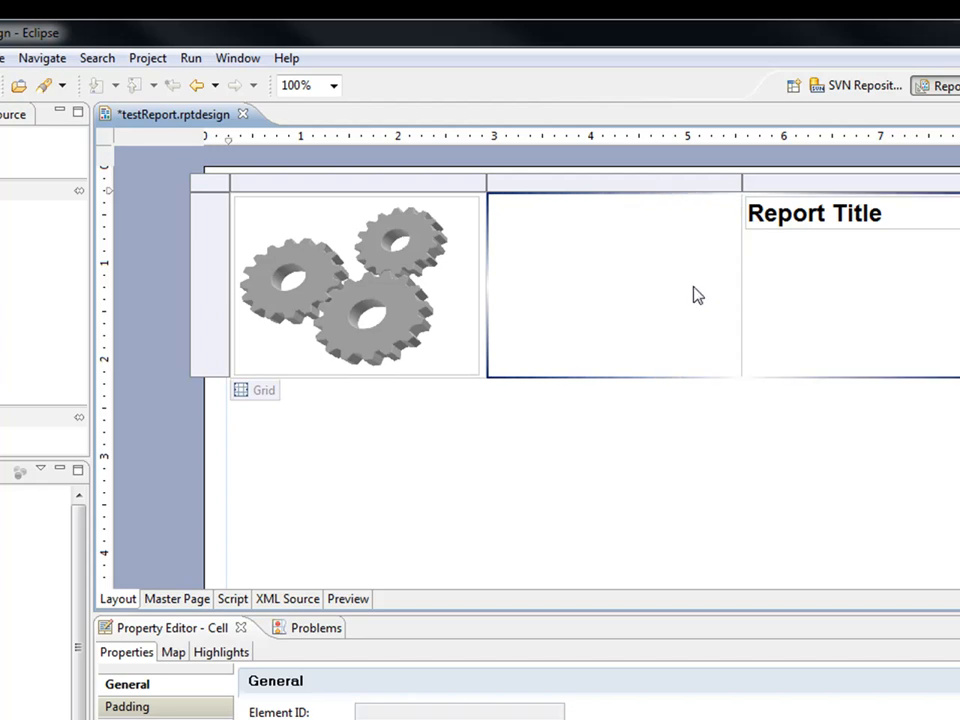
right_click(697, 293)
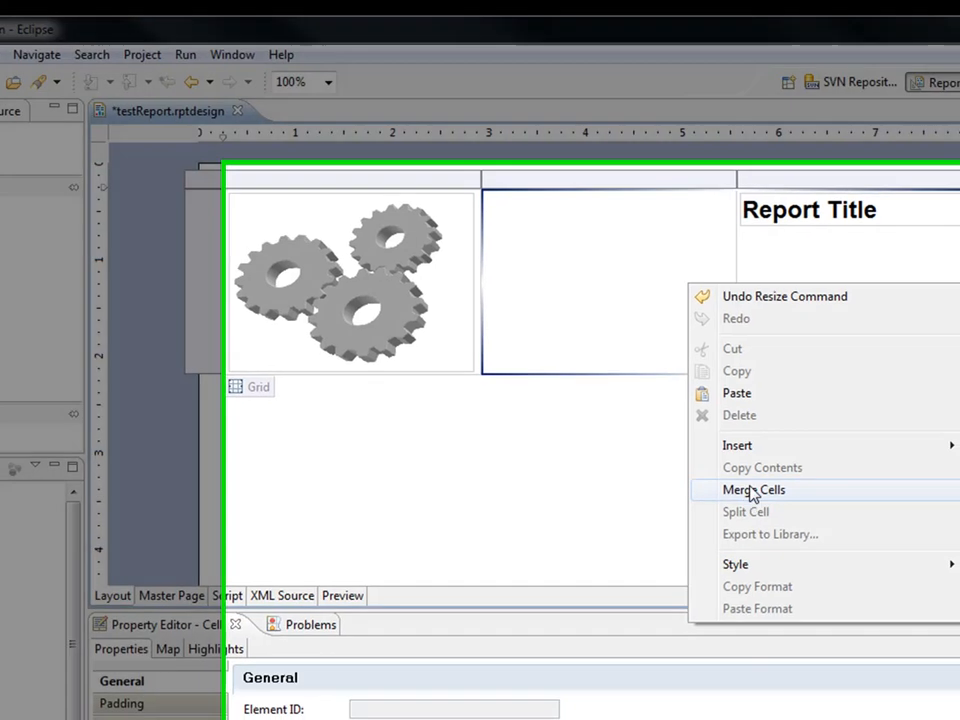
click(760, 494)
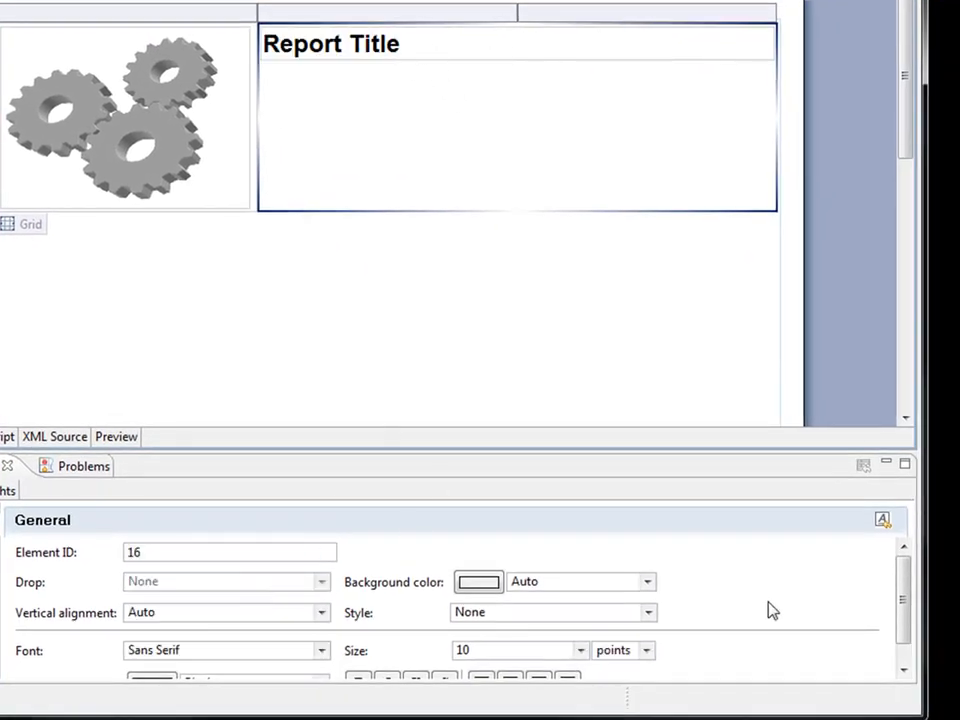
Right-align the Report Title in the merged cell.
drag(904, 596, 904, 617)
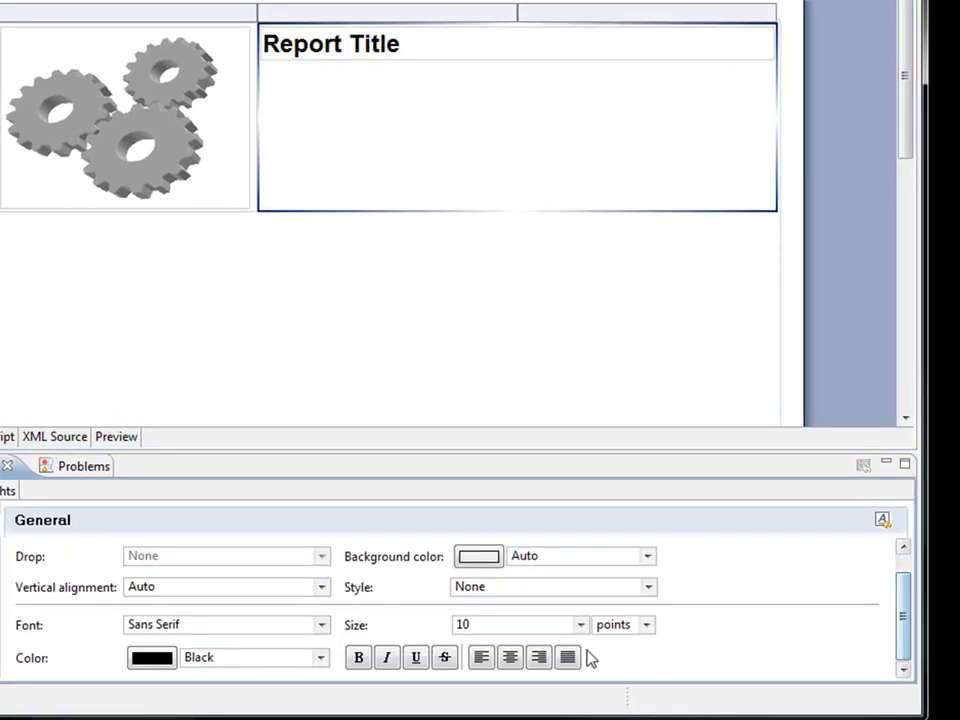
click(539, 657)
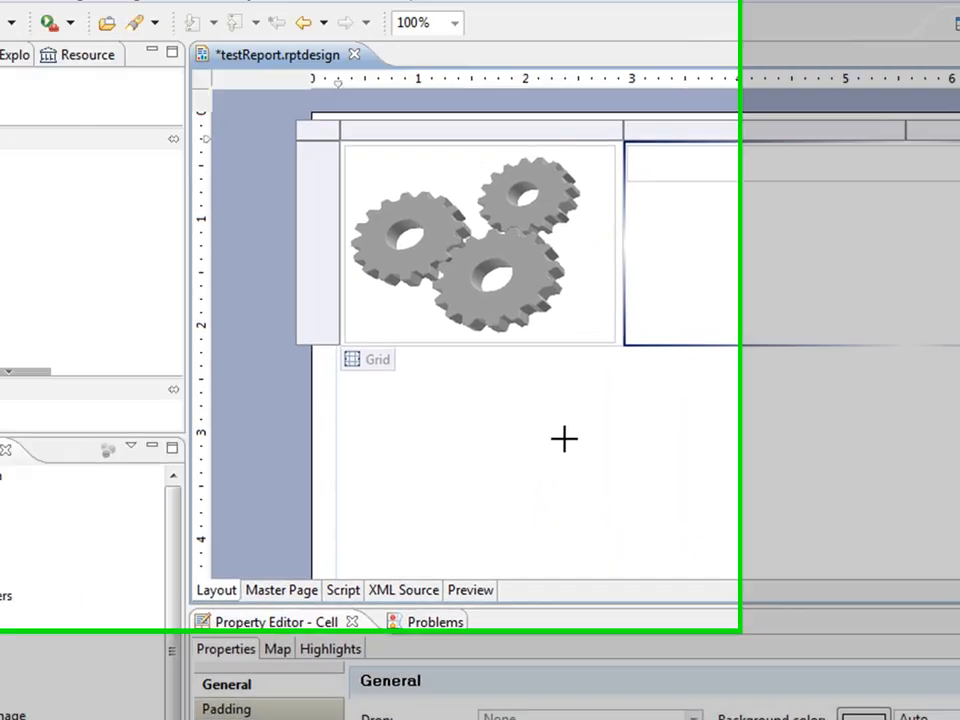
click(704, 465)
scroll(704, 465, down, 2)
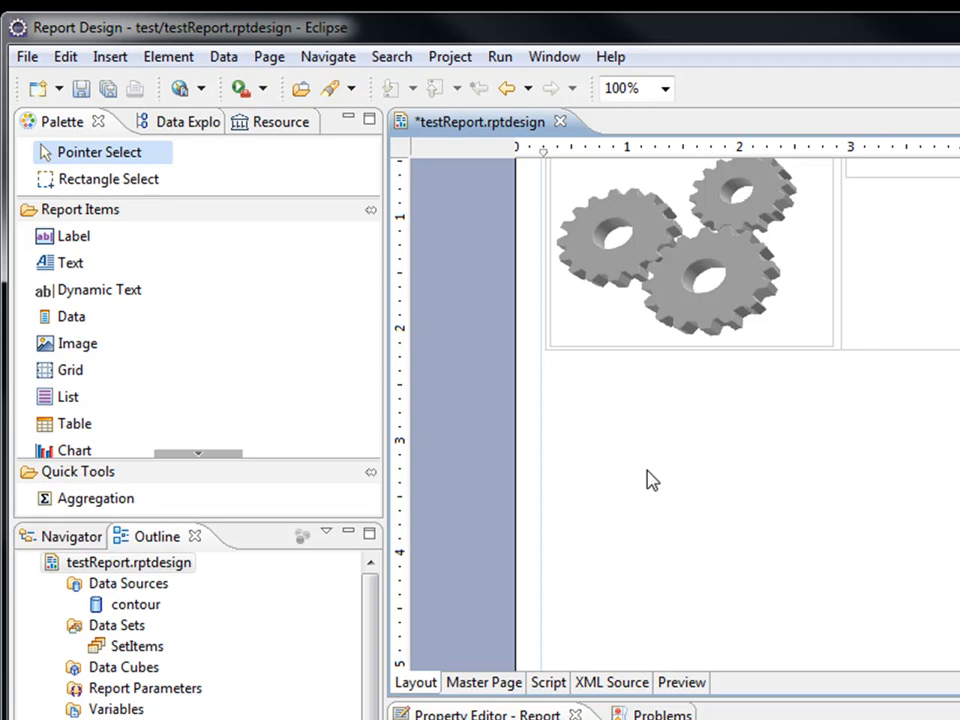
Insert a 3-column table with 2 detail rows, bound to SetItems, below the grid.
drag(90, 437, 573, 490)
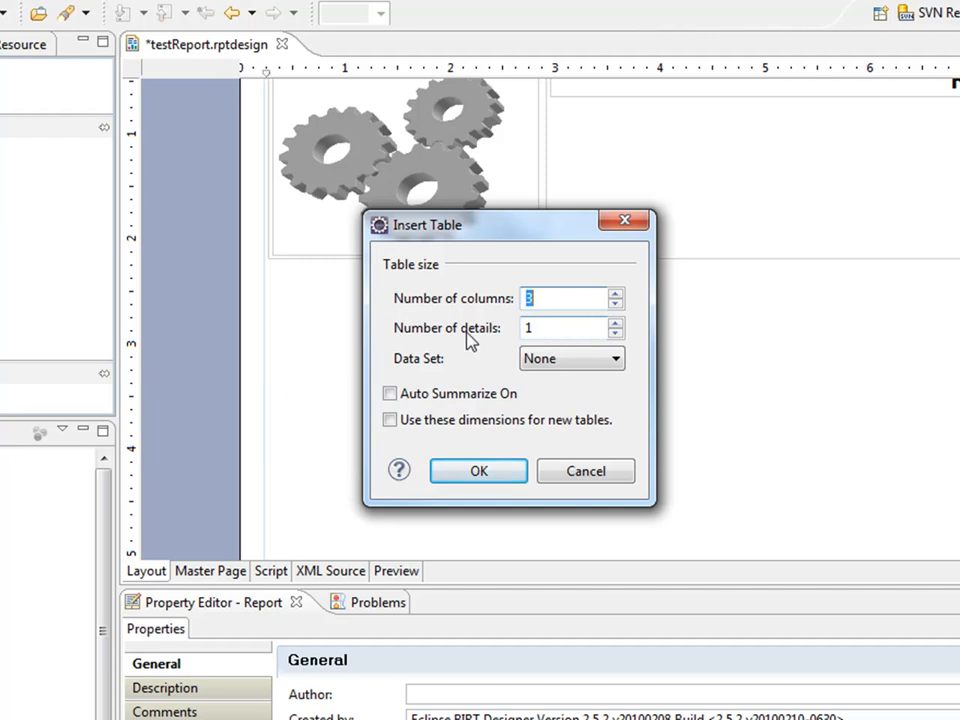
click(615, 326)
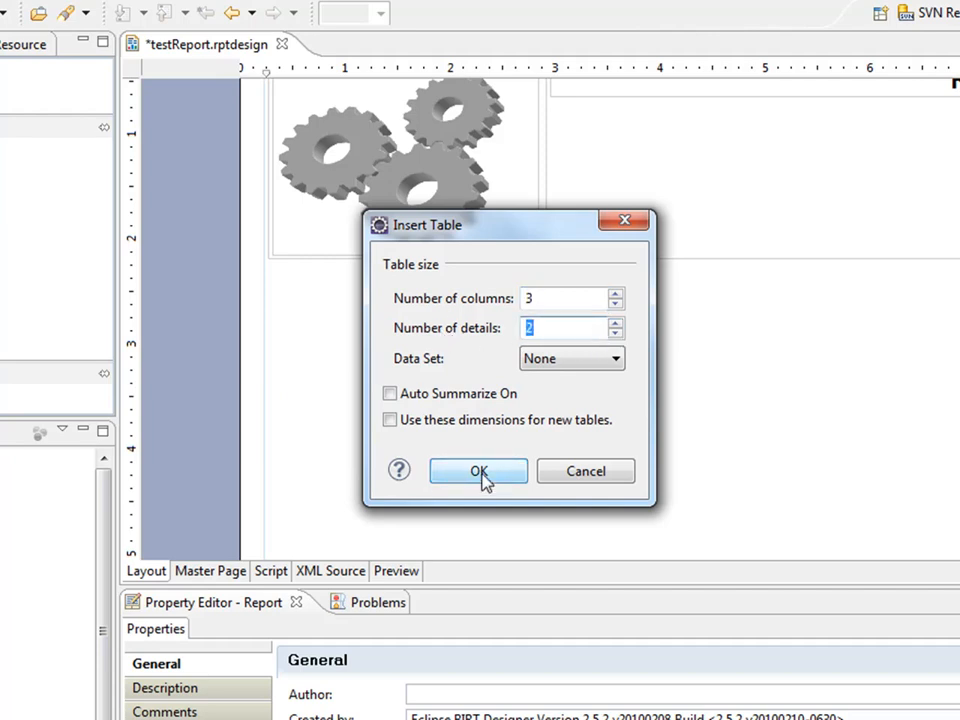
click(585, 364)
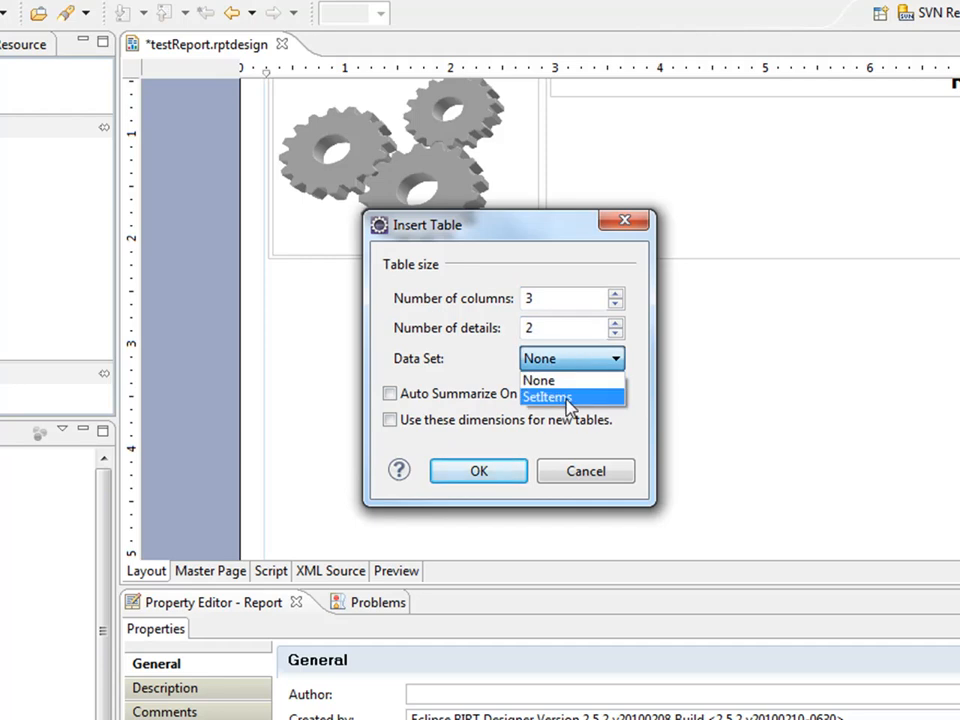
click(581, 399)
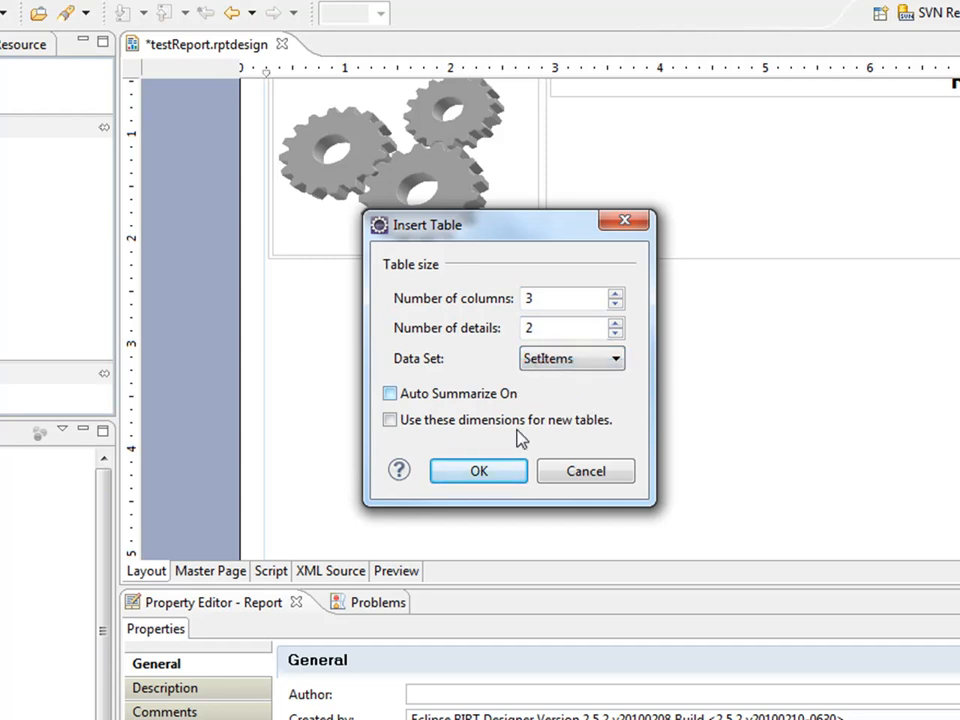
click(495, 474)
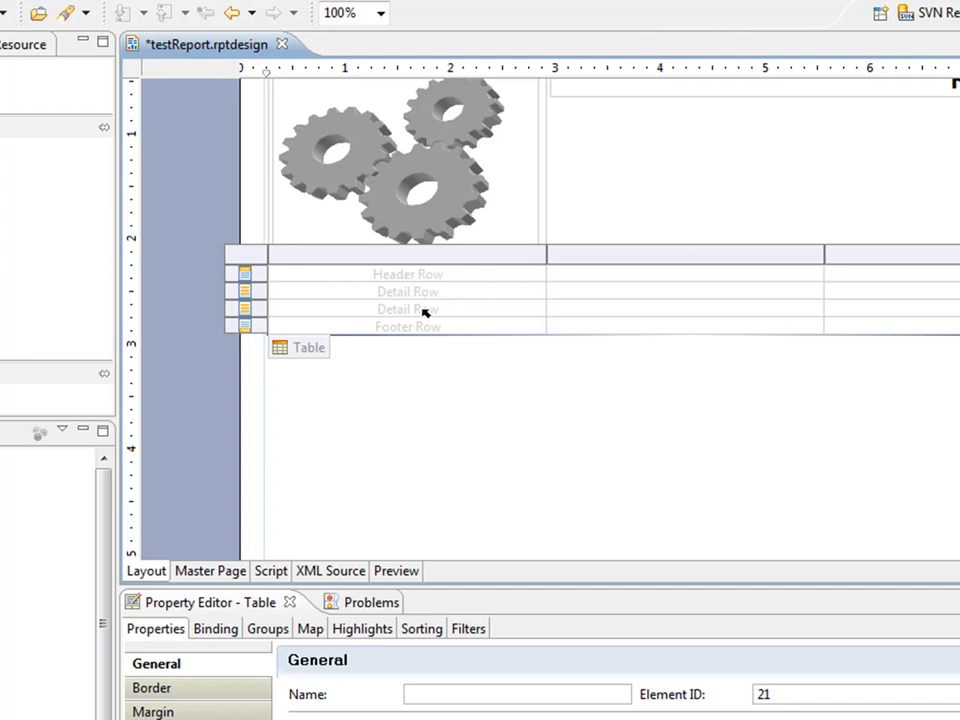
Drag the SetItems NAME and DOCUMENT_KEY fields into the first detail row's cells.
click(384, 292)
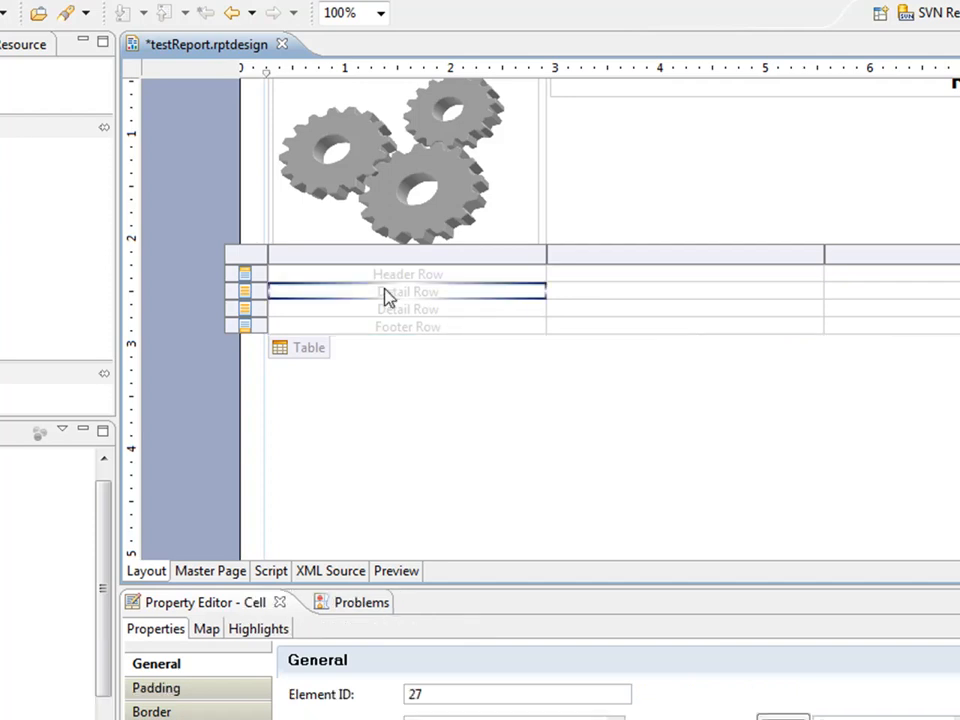
right_click(356, 289)
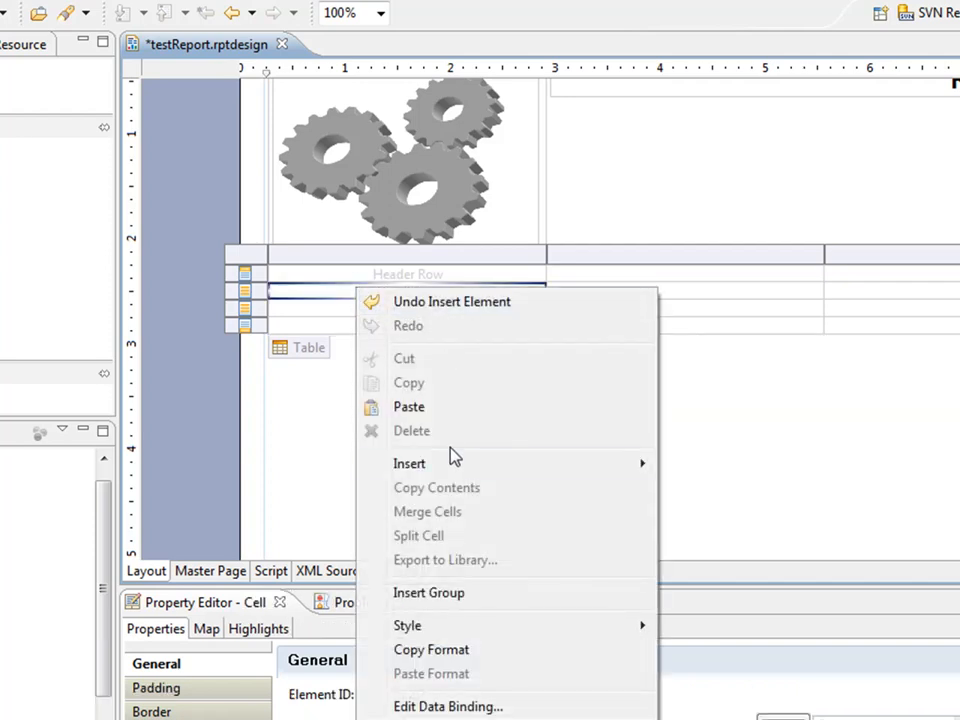
mouse_move(455, 466)
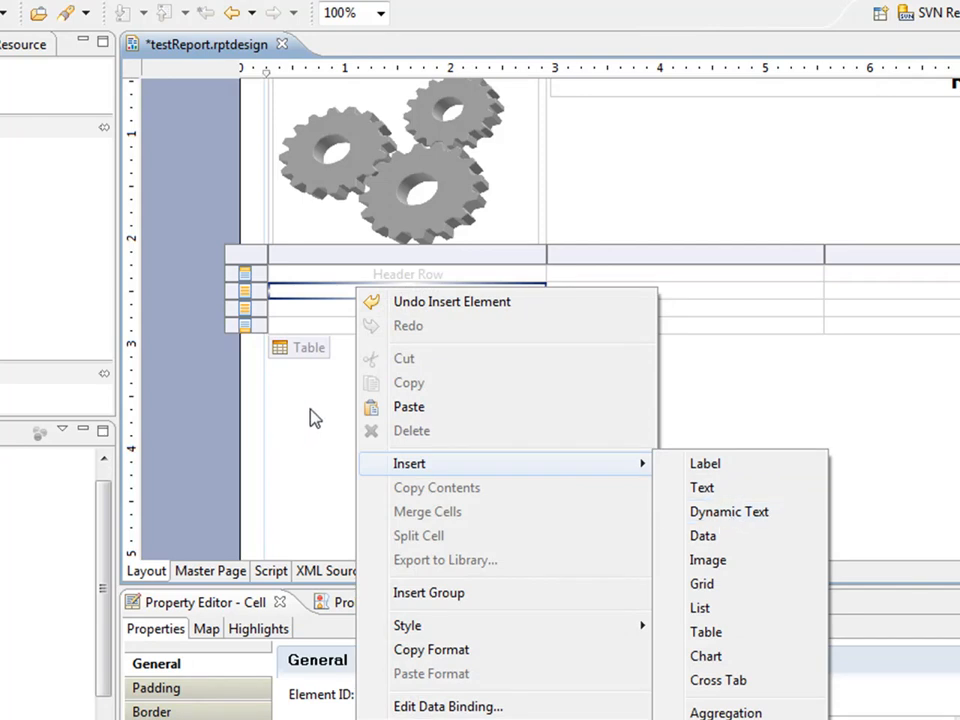
click(303, 413)
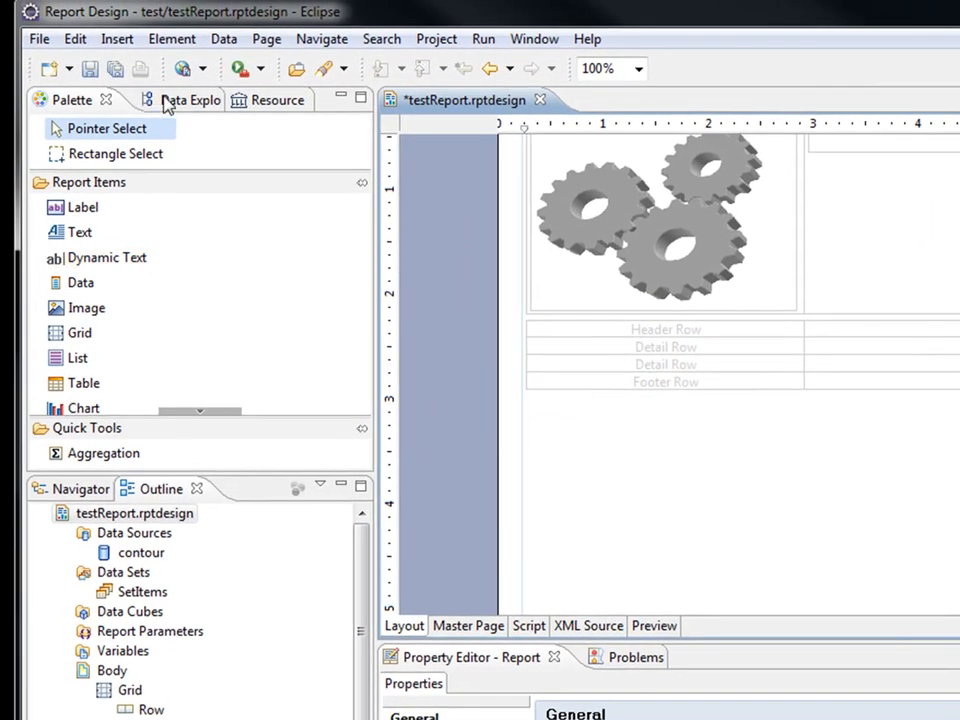
click(97, 86)
click(64, 184)
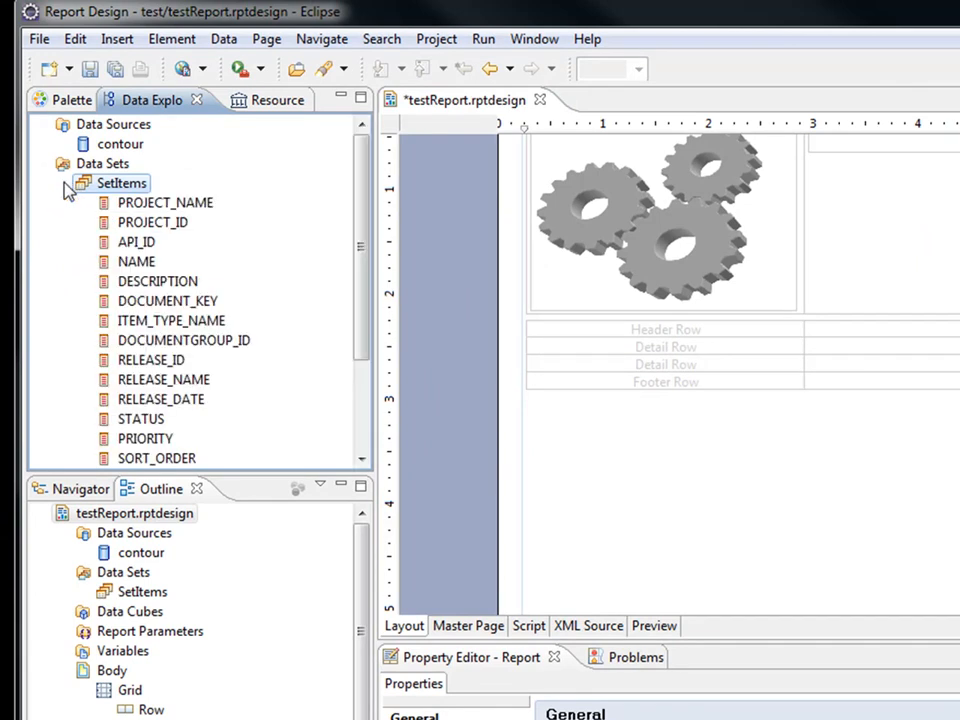
drag(140, 262, 611, 358)
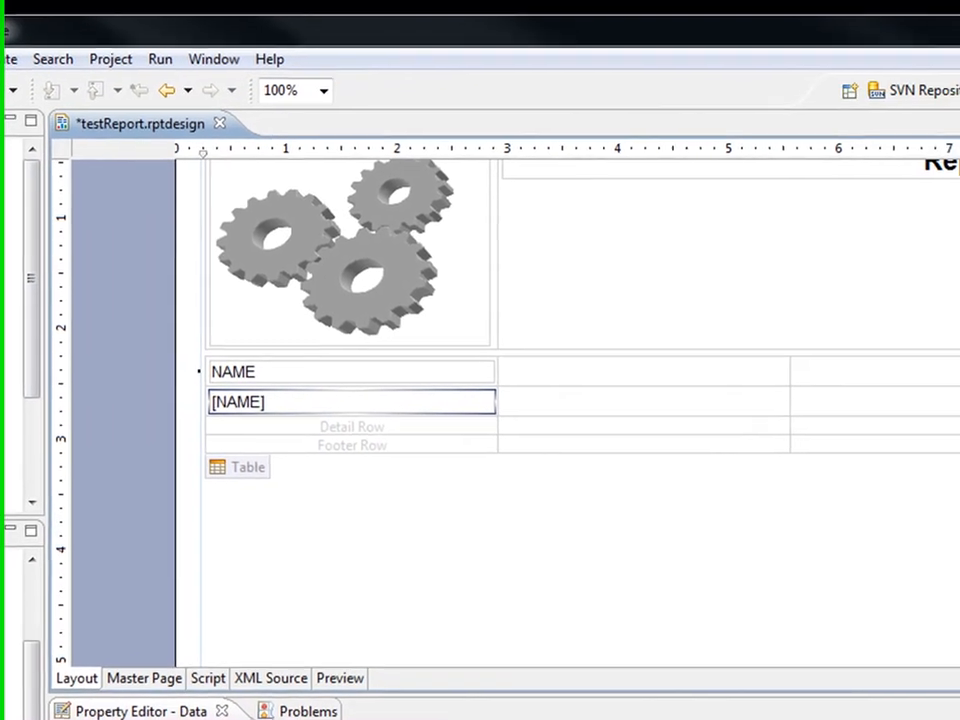
drag(2, 370, 821, 417)
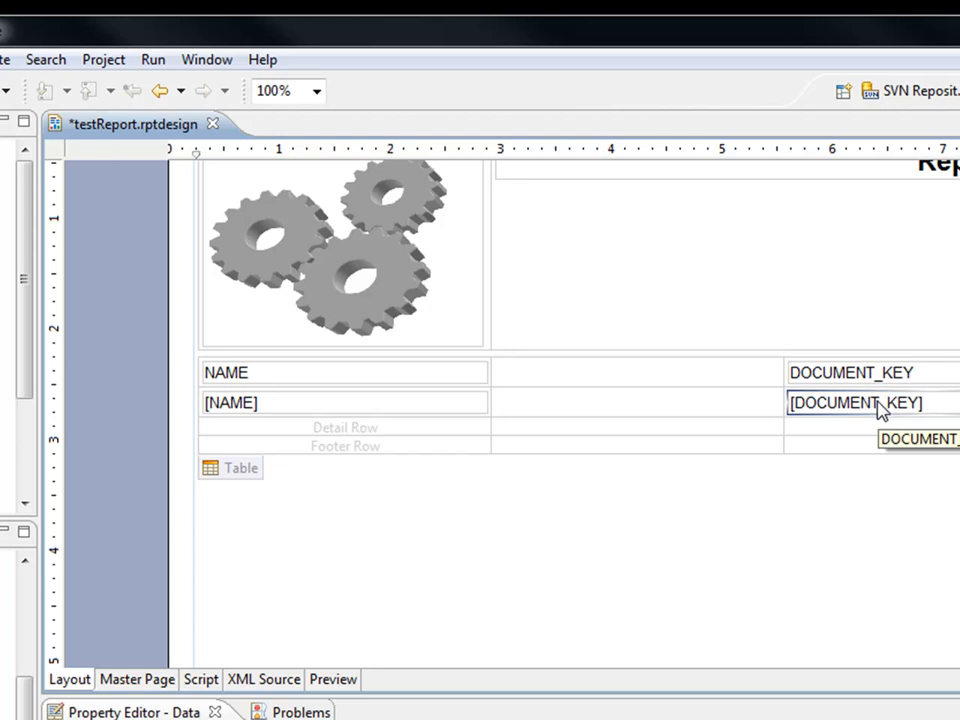
Delete the automatic DOCUMENT_KEY and NAME header labels, leaving the header row empty.
click(880, 376)
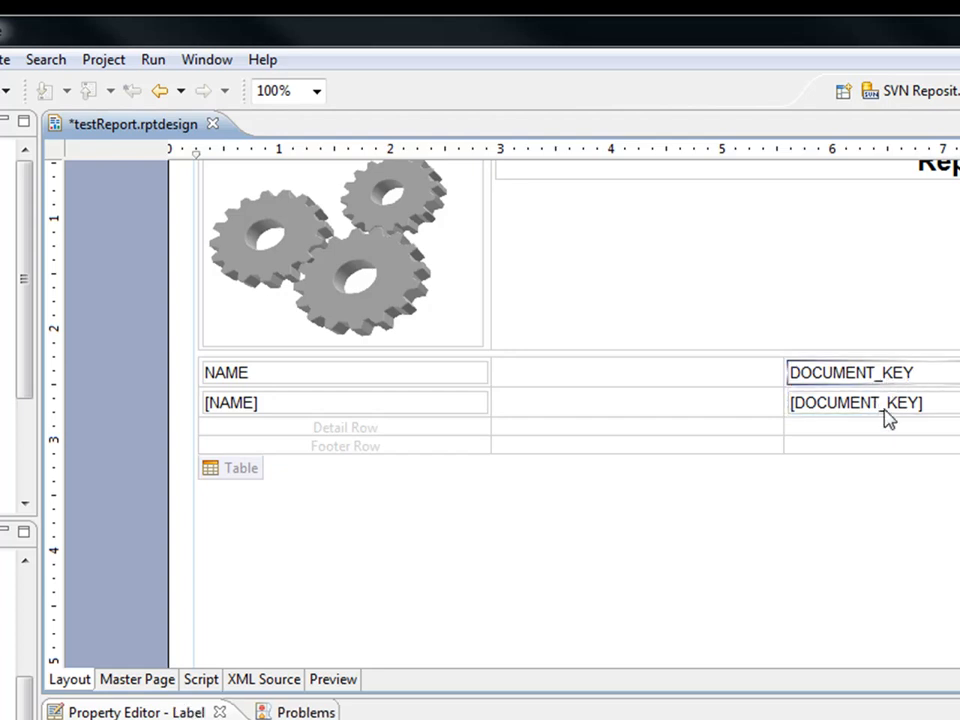
key(Delete)
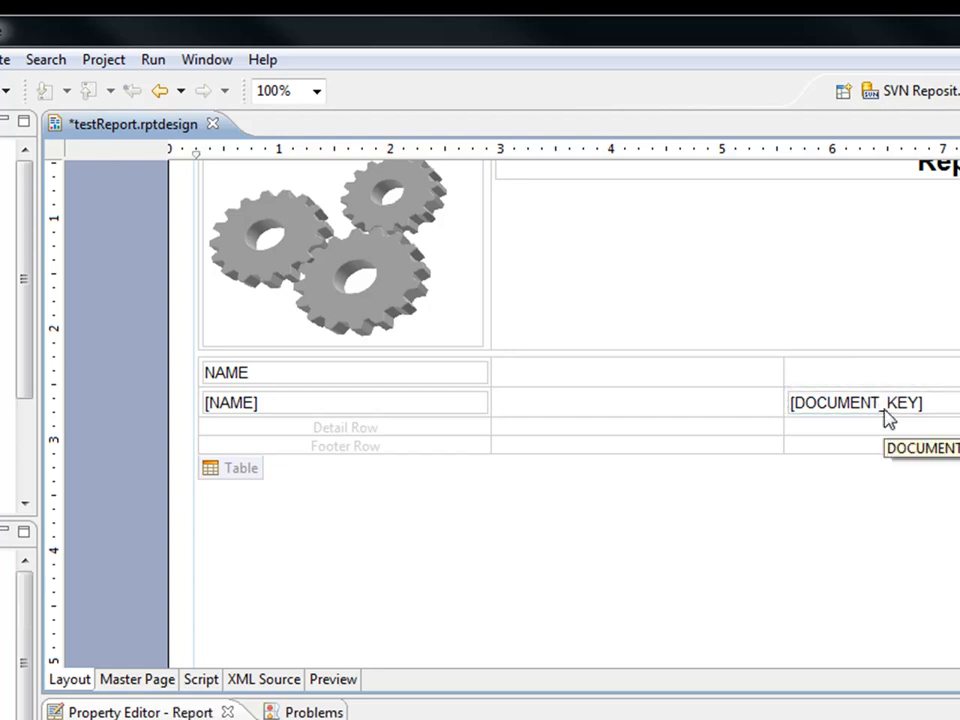
click(441, 380)
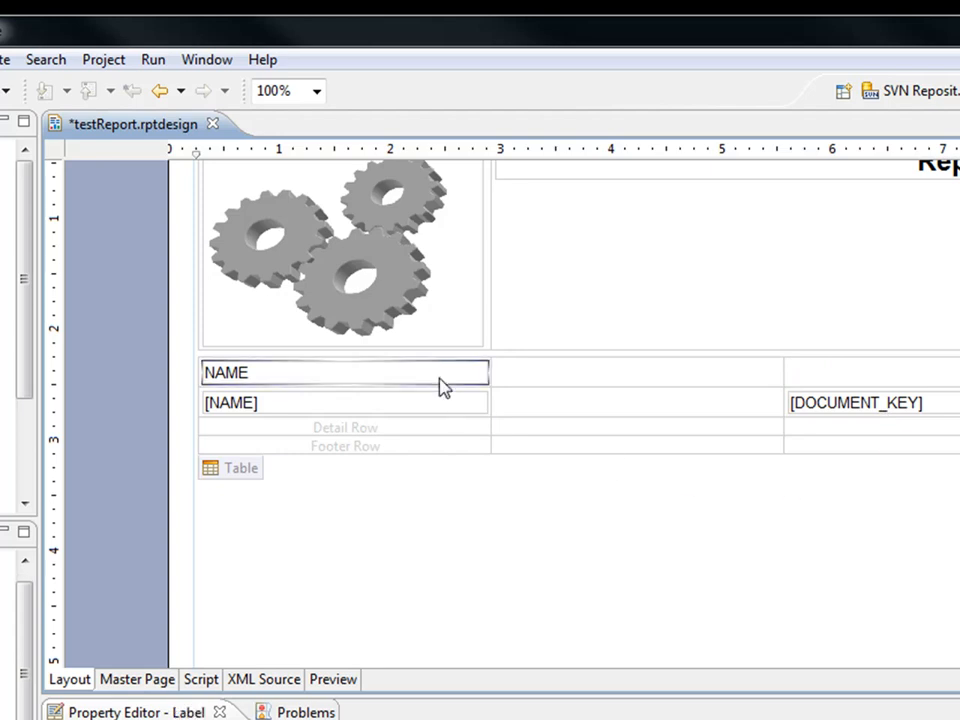
key(Delete)
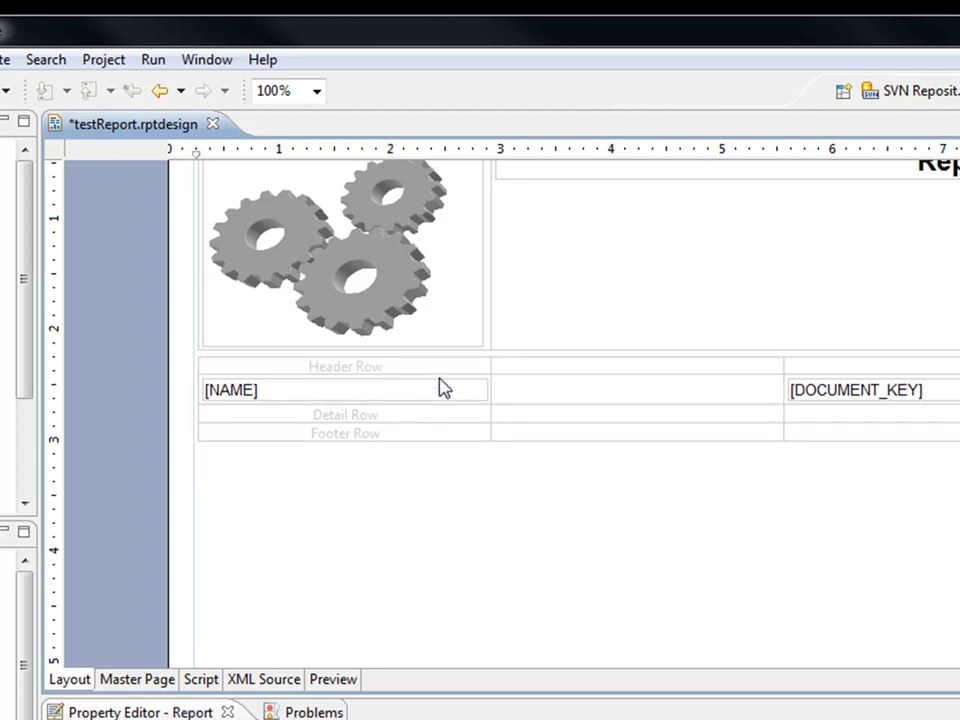
mouse_move(416, 381)
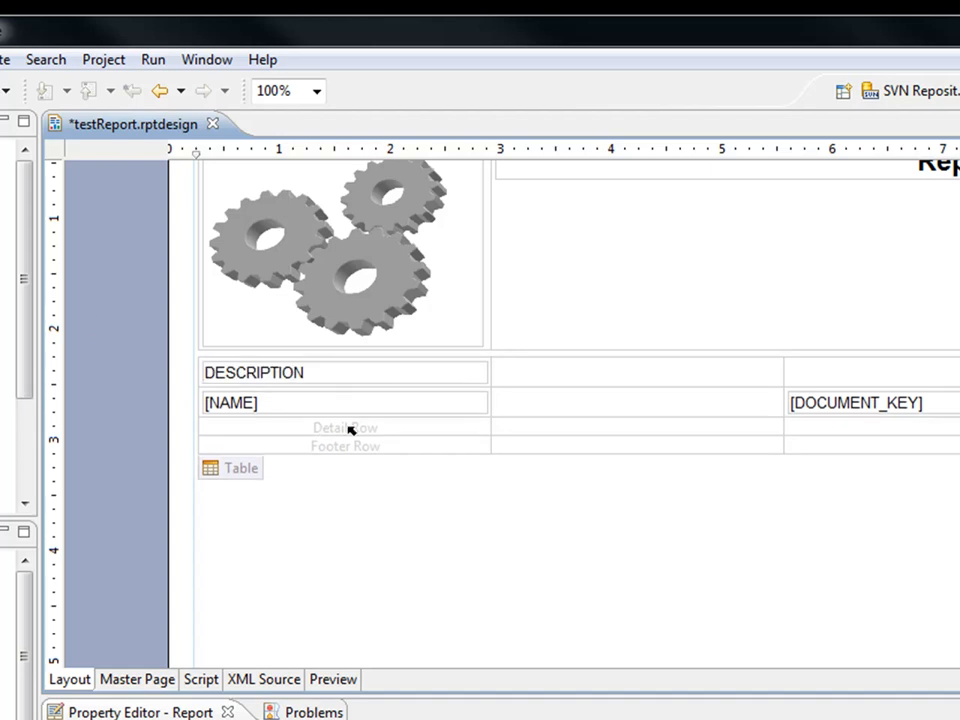
Merge the second detail row's three cells into one and drop the DESCRIPTION field into it.
click(355, 428)
drag(355, 437, 812, 437)
right_click(814, 436)
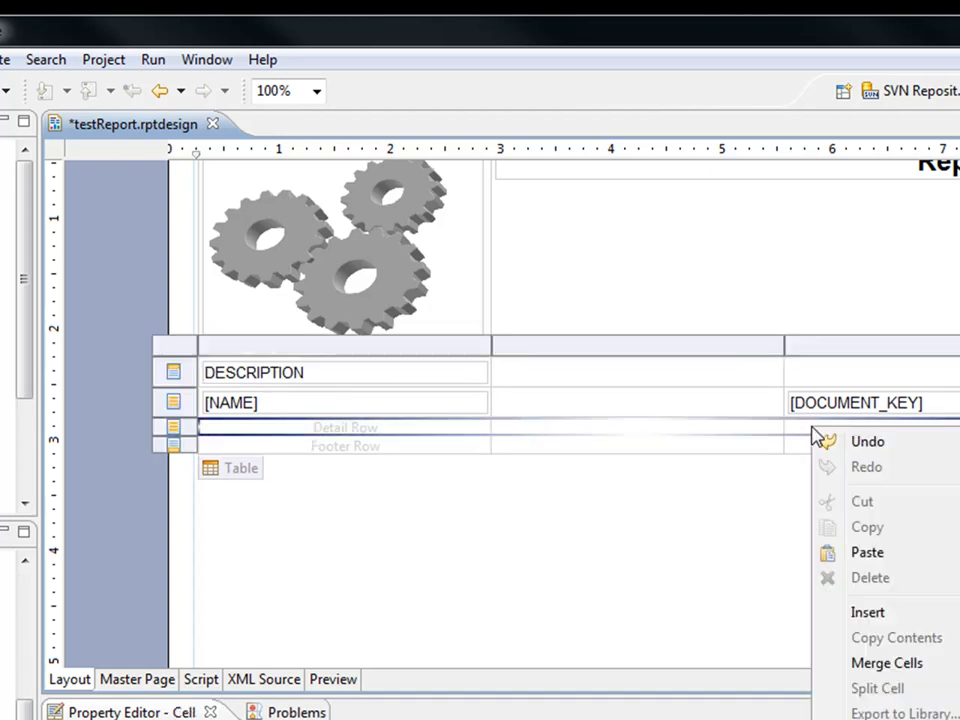
click(900, 665)
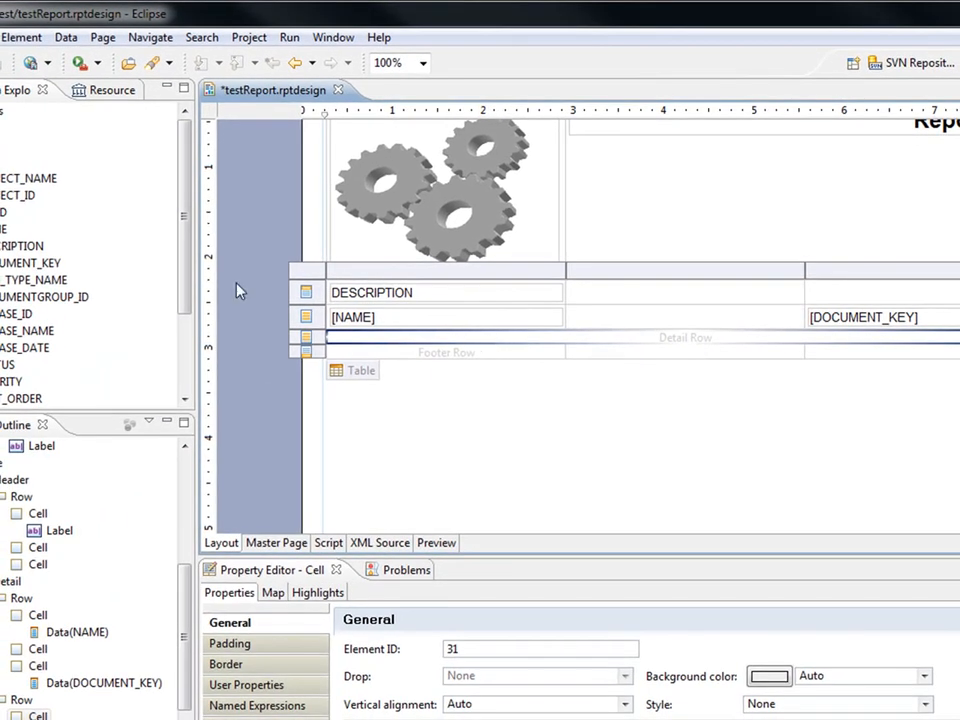
drag(25, 246, 386, 347)
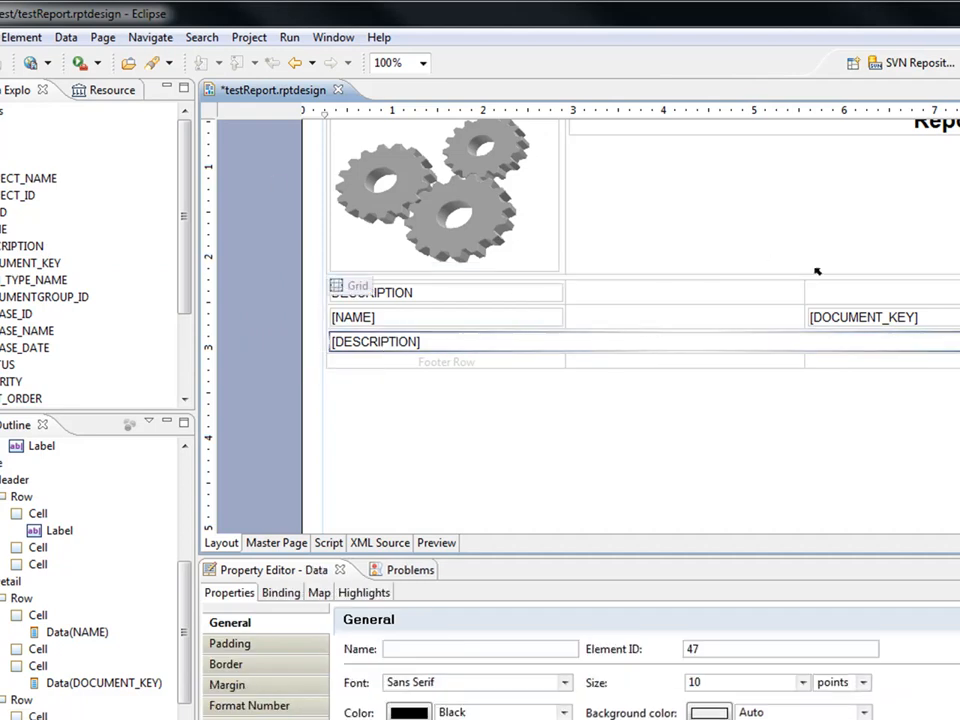
scroll(589, 392, up, 2)
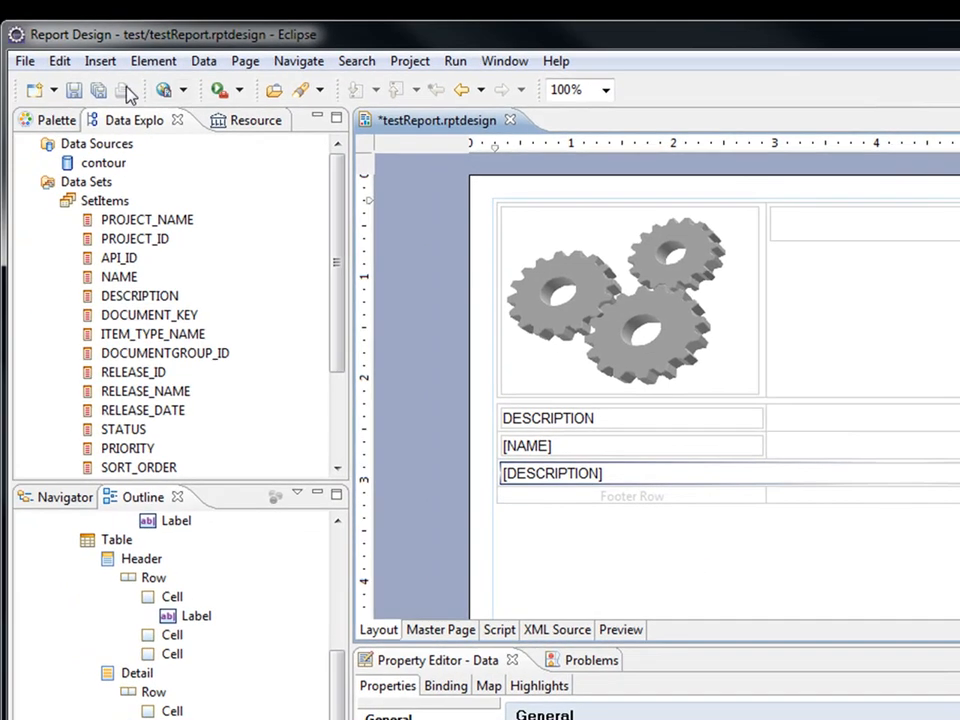
Save the report, preview it, and render it as a Word document.
click(27, 80)
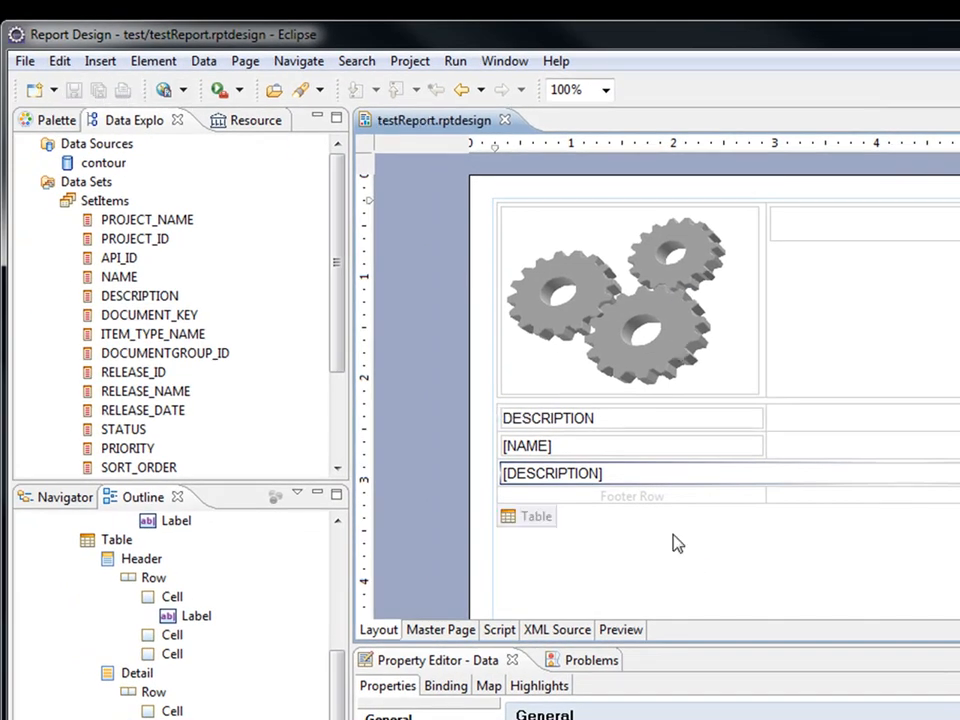
click(621, 630)
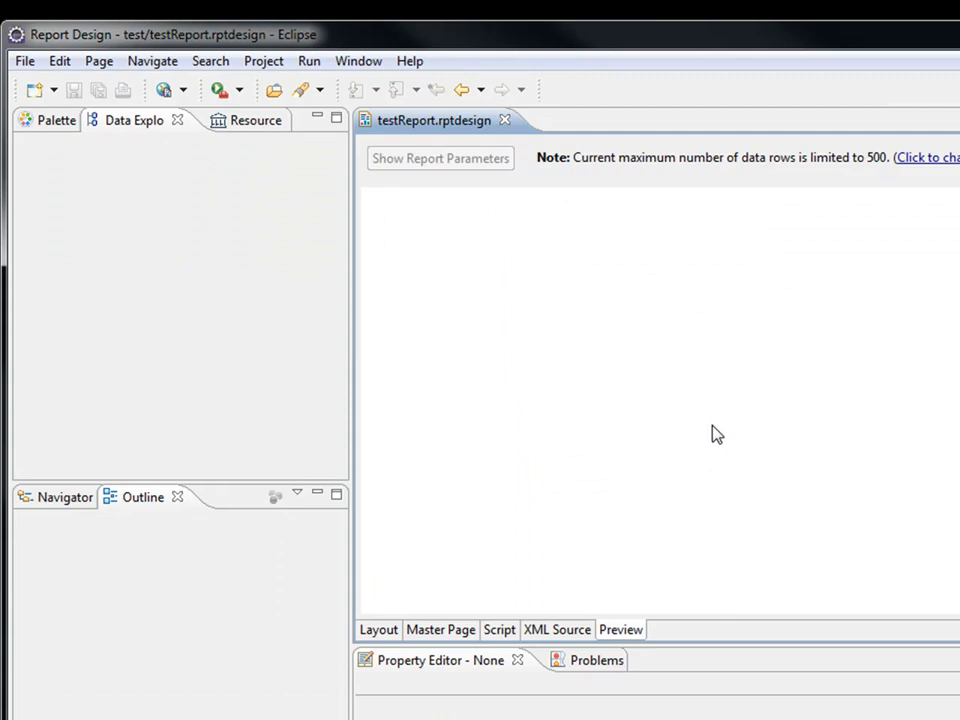
click(311, 63)
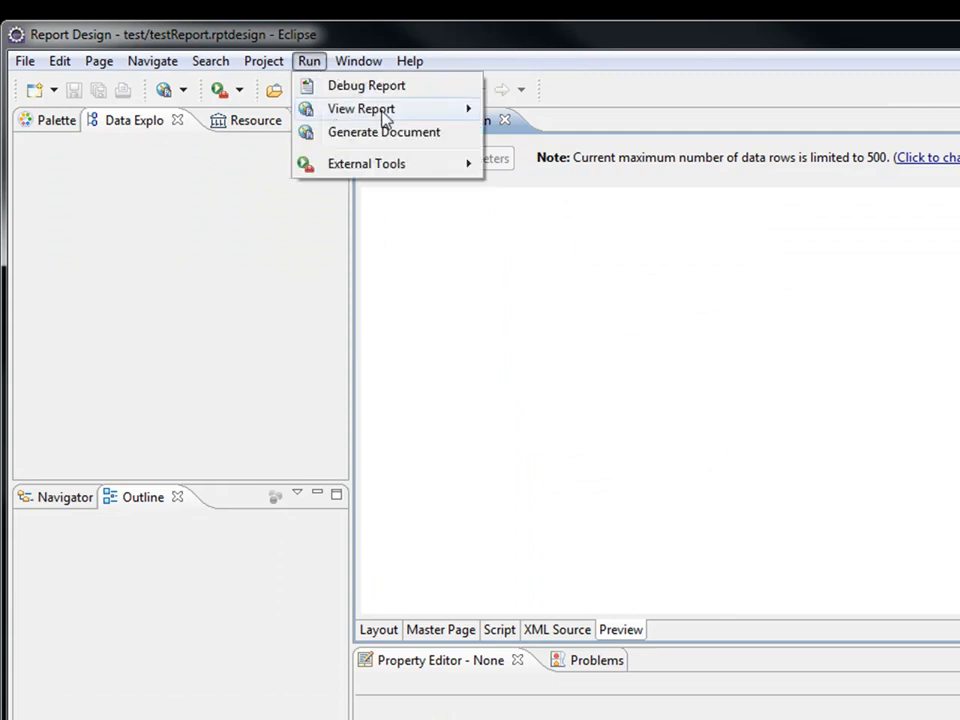
mouse_move(388, 118)
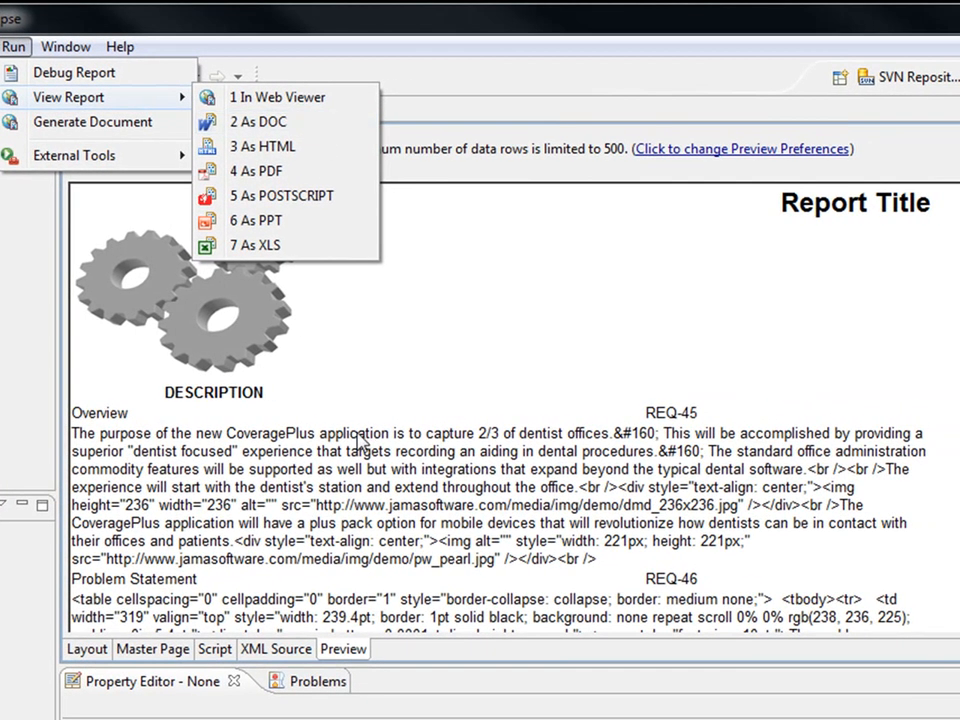
click(634, 422)
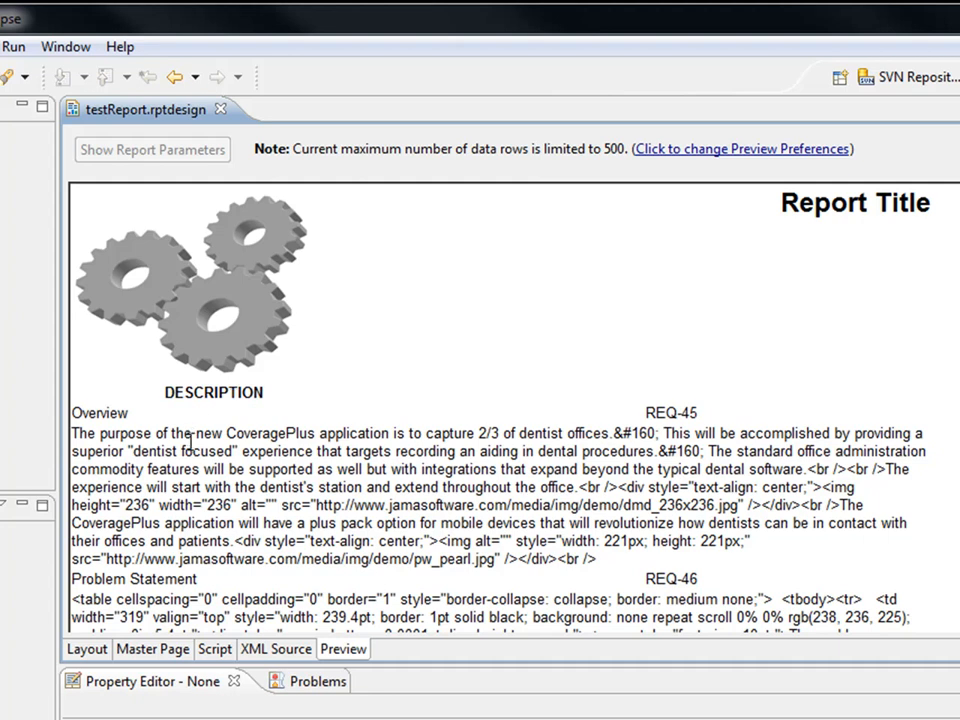
Scroll the preview and select the raw HTML markup shown in a description.
scroll(190, 442, down, 1)
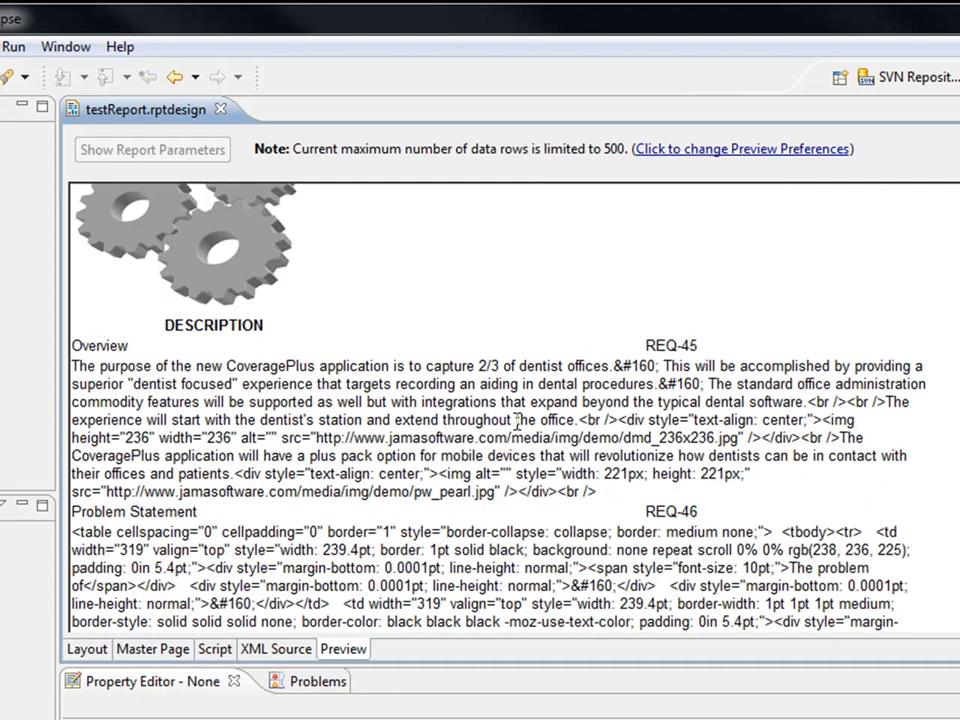
drag(577, 419, 596, 473)
scroll(443, 461, down, 2)
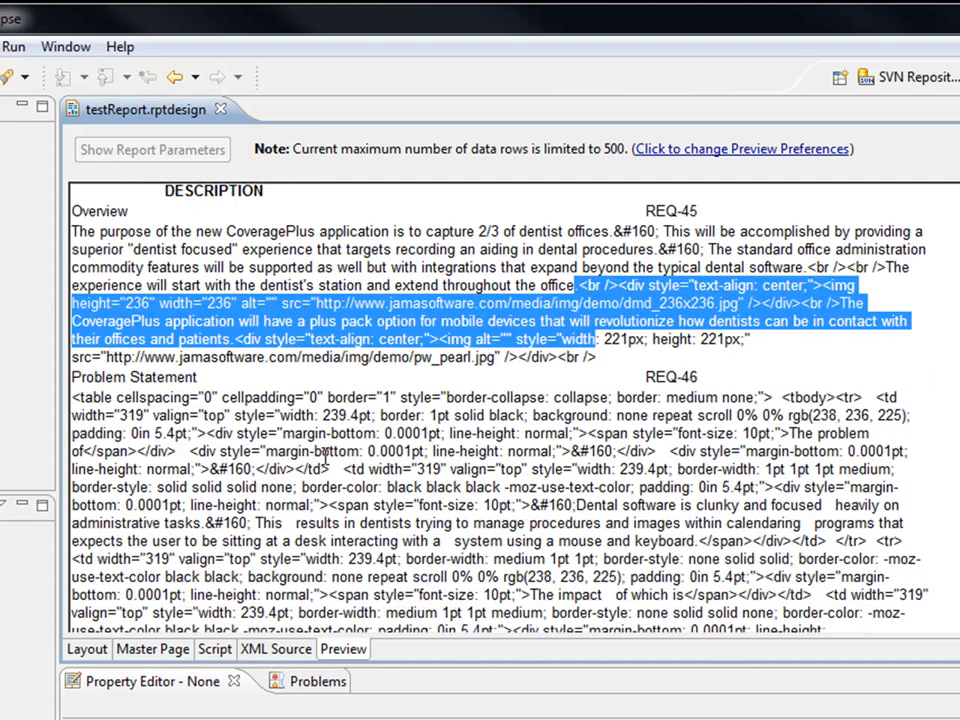
scroll(443, 461, up, 3)
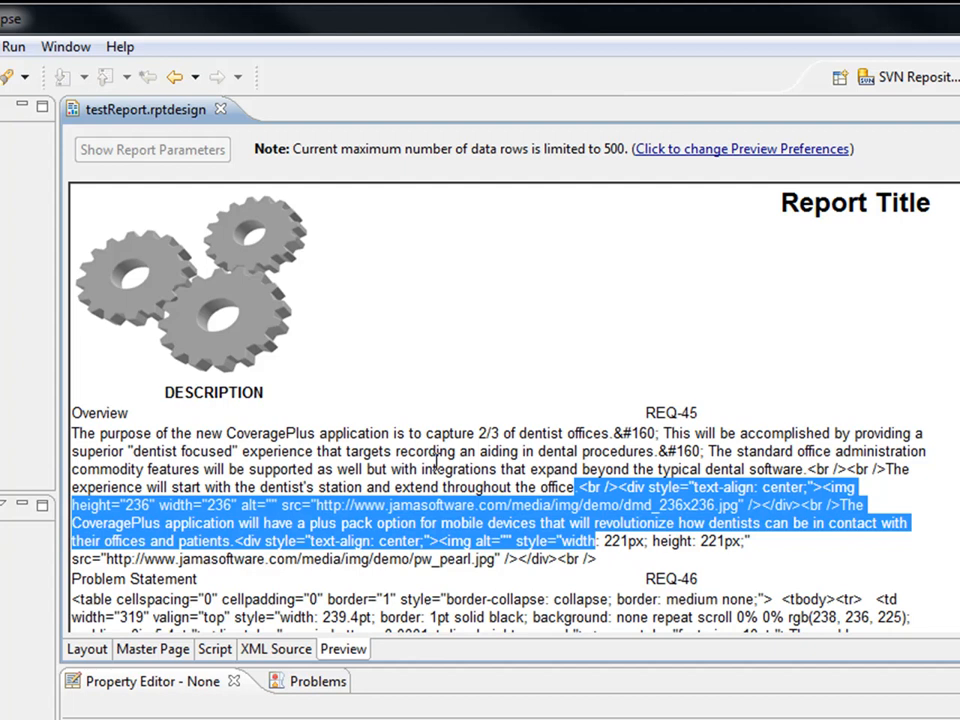
Delete the [DESCRIPTION] data item and the DESCRIPTION header label from the layout table.
click(86, 649)
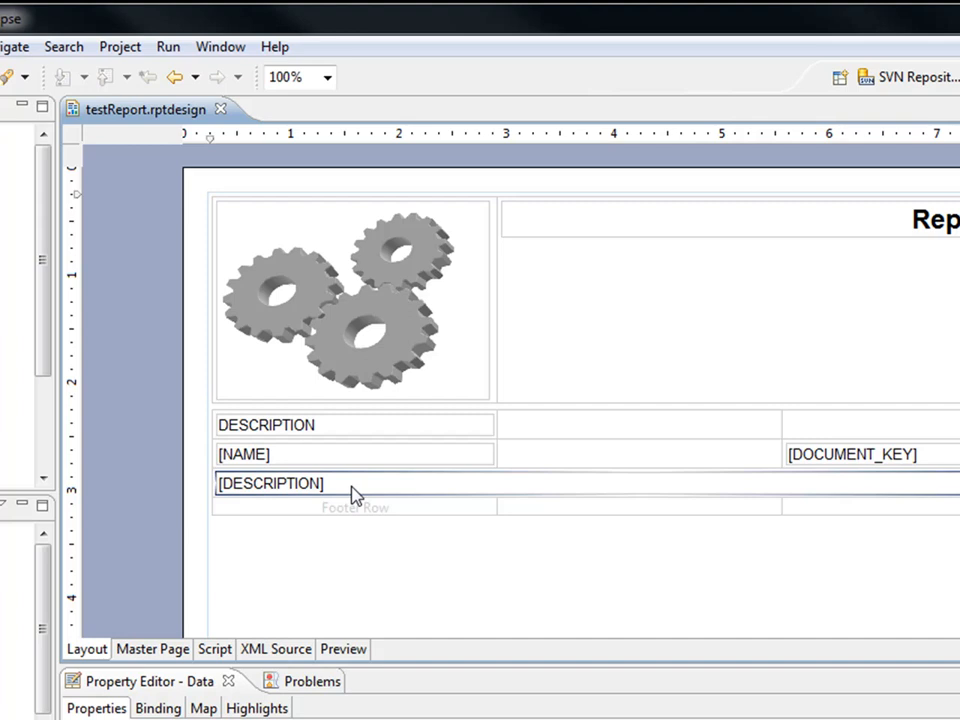
key(Delete)
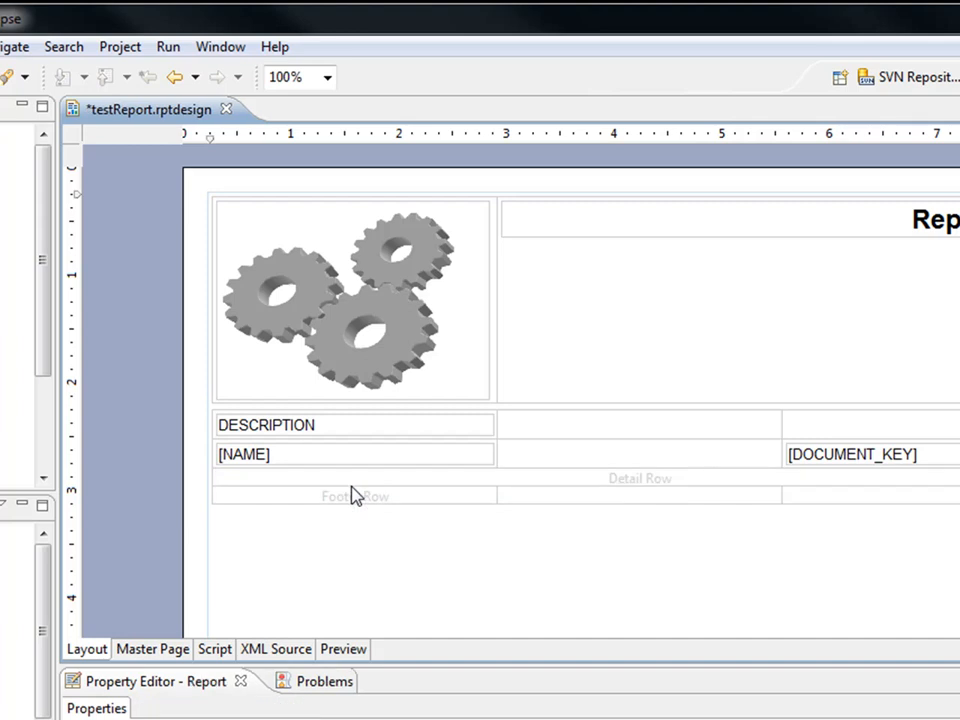
click(350, 435)
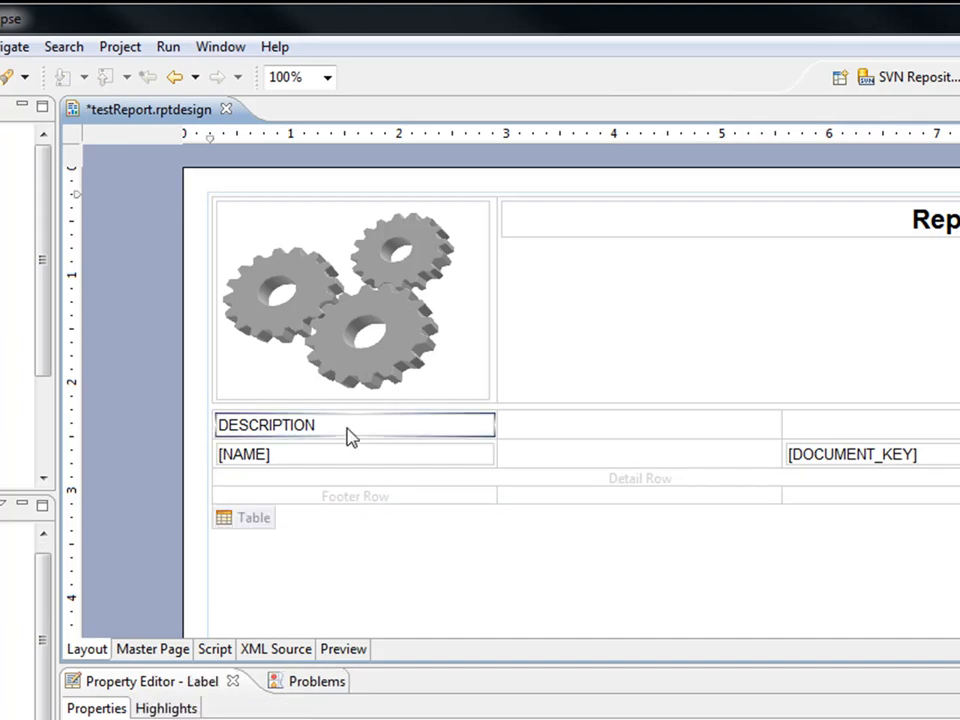
key(Delete)
drag(334, 455, 328, 466)
Insert a Dynamic Text item into the empty second detail row cell.
click(332, 464)
right_click(332, 466)
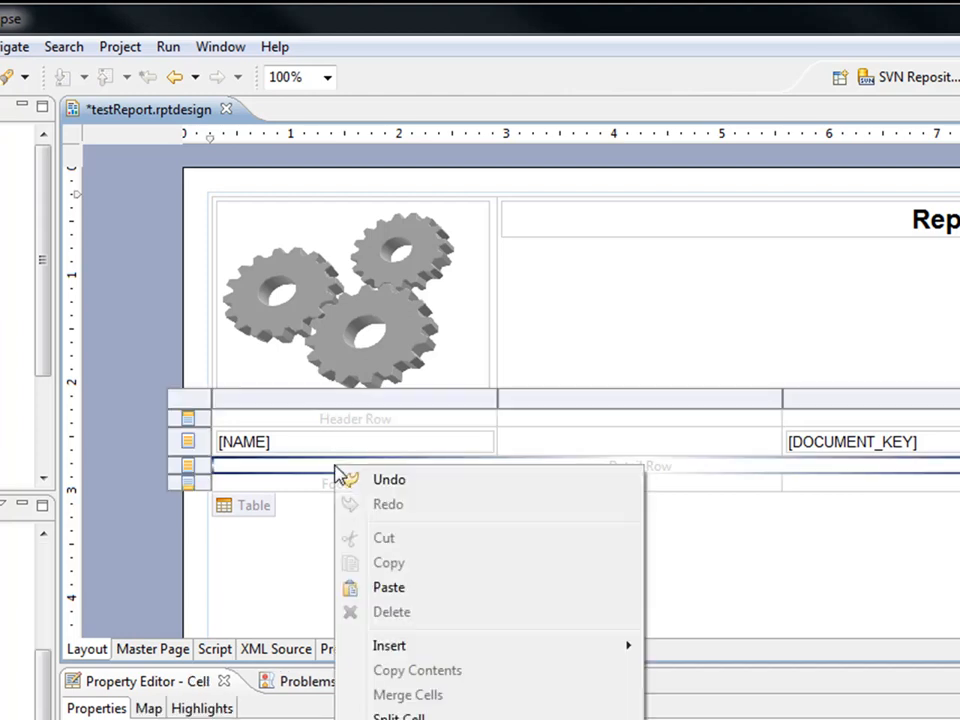
mouse_move(504, 664)
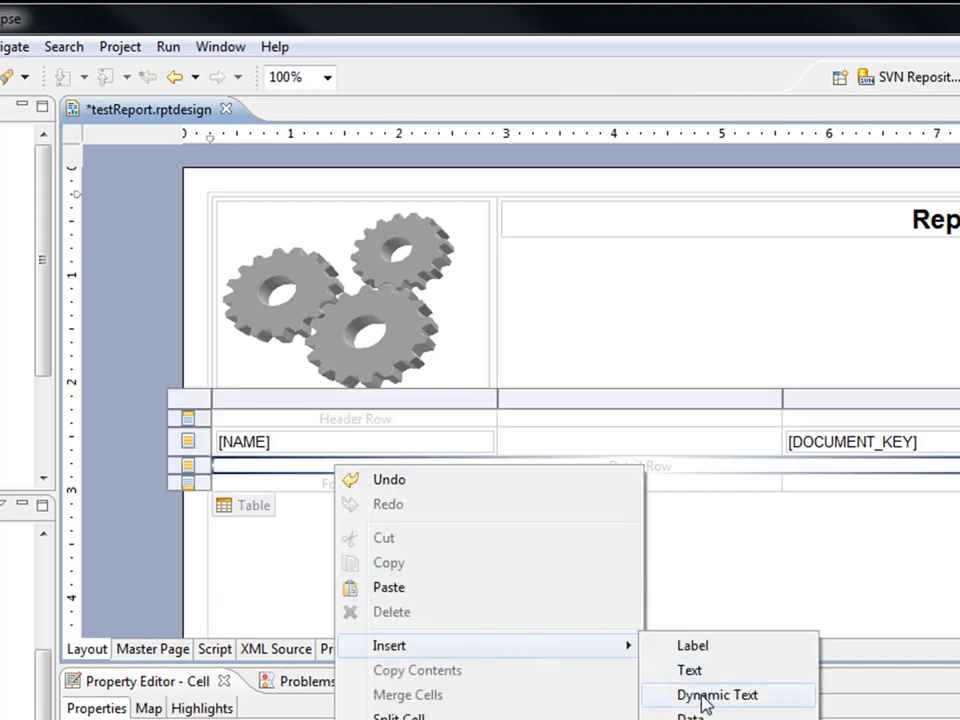
click(705, 698)
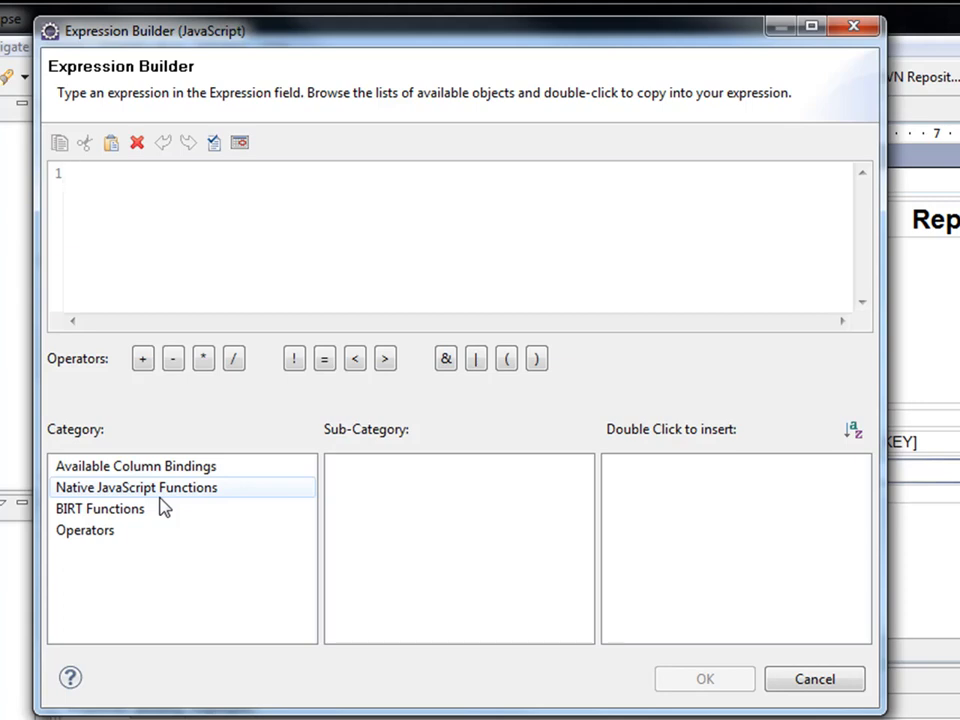
Check the Expression Builder's column bindings and which data set the table uses.
click(172, 467)
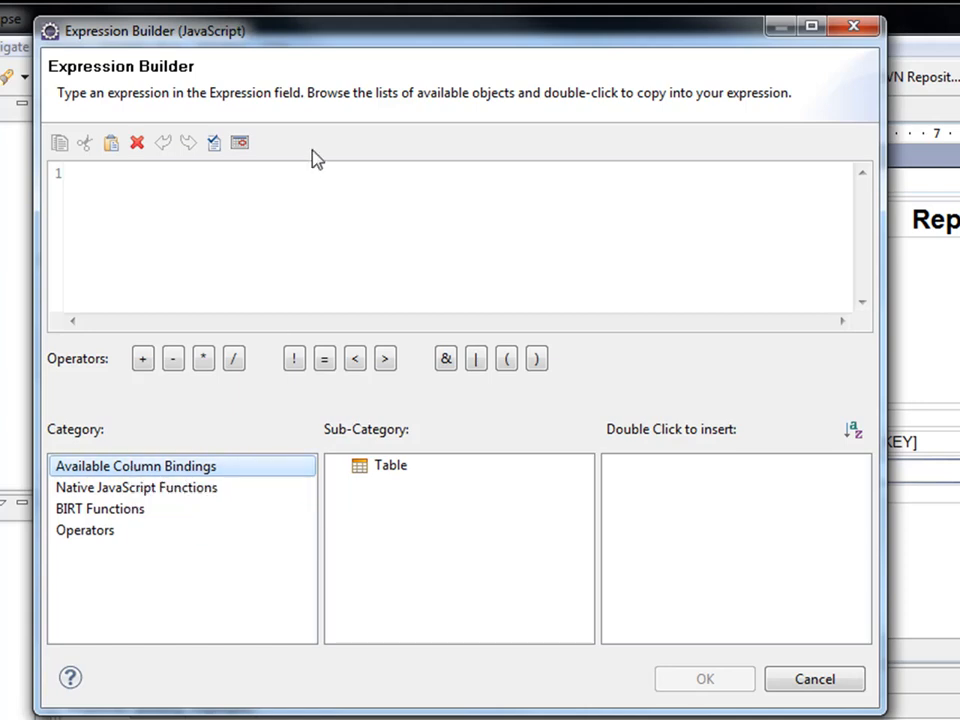
drag(317, 43, 606, 109)
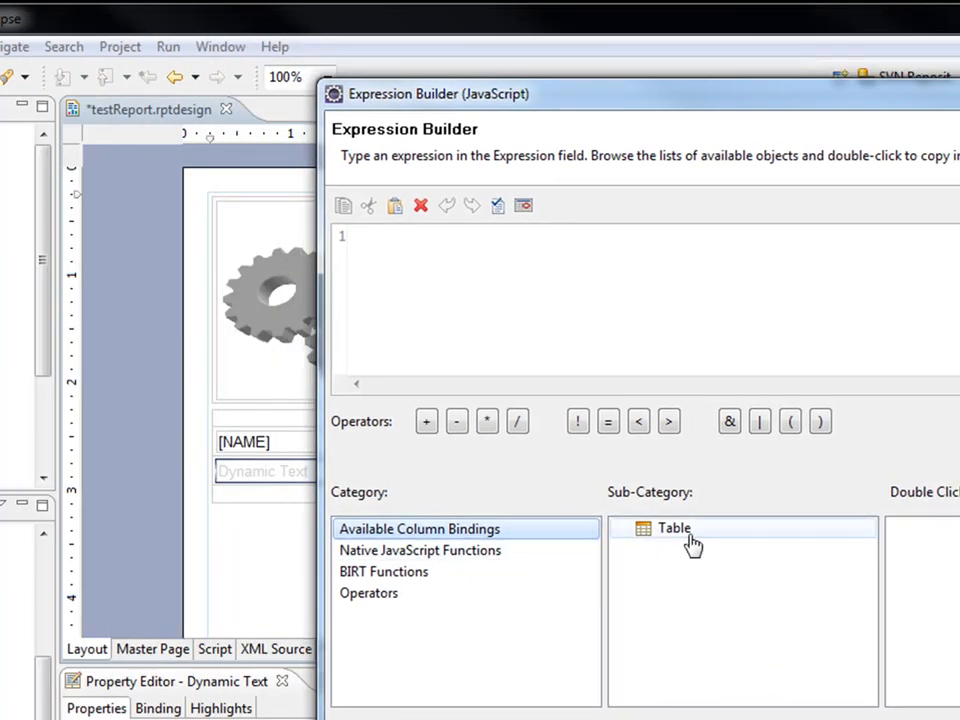
key(Escape)
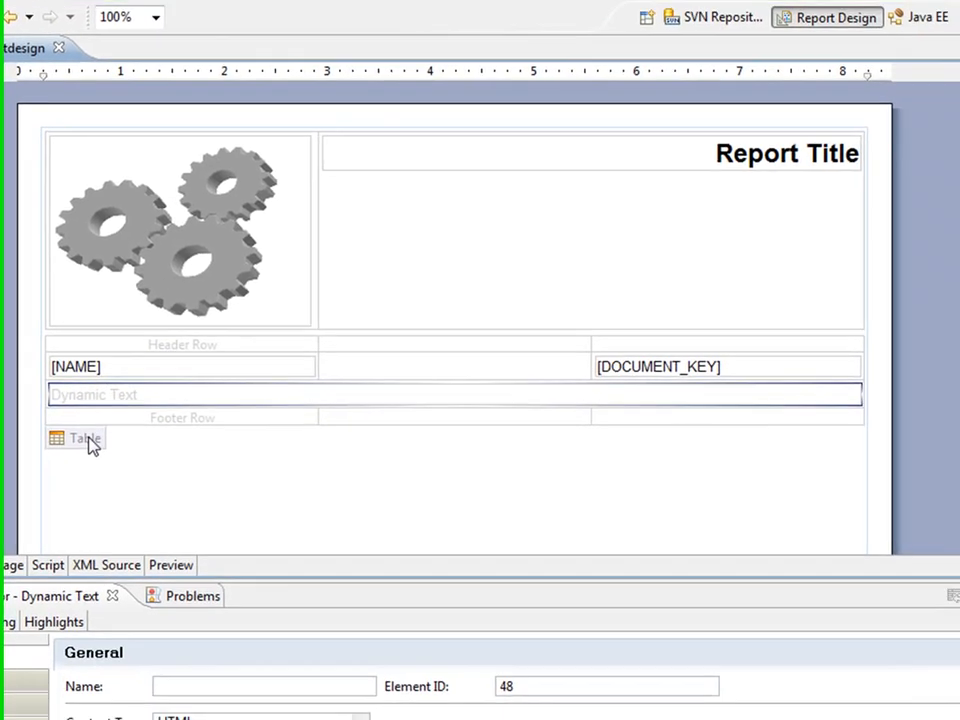
click(258, 521)
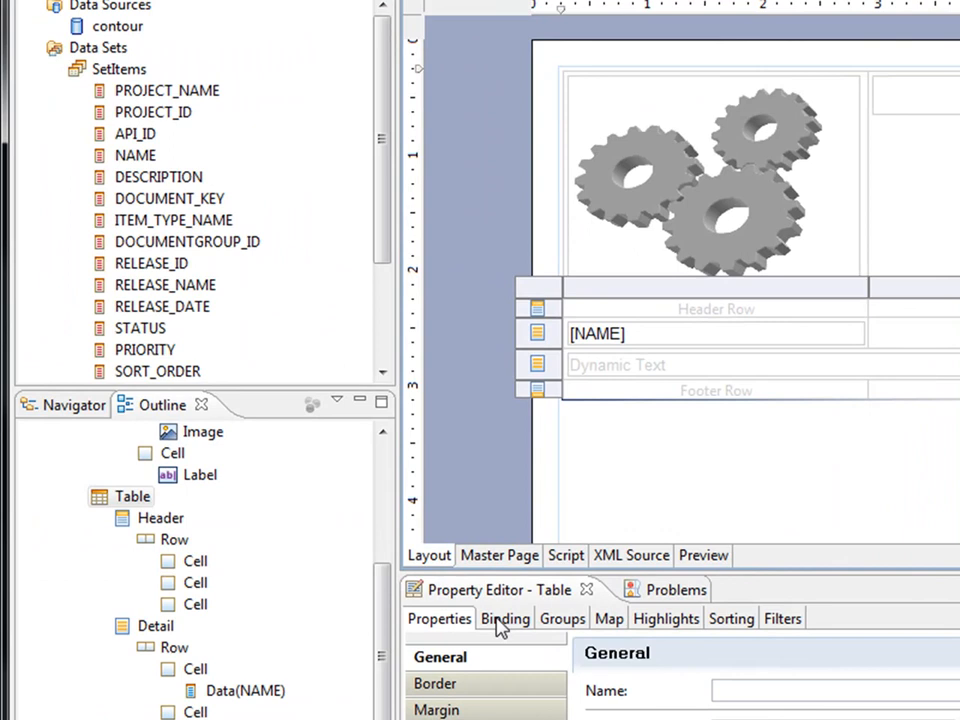
click(153, 618)
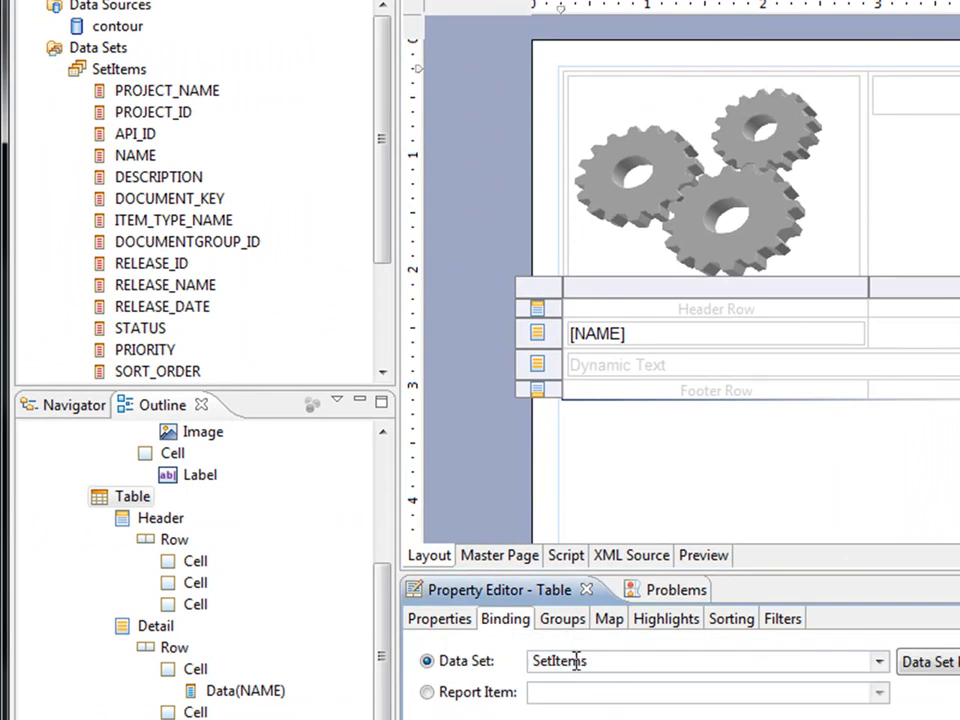
Set the dynamic text expression to row["DESCRIPTION"], validate it, and confirm.
click(630, 373)
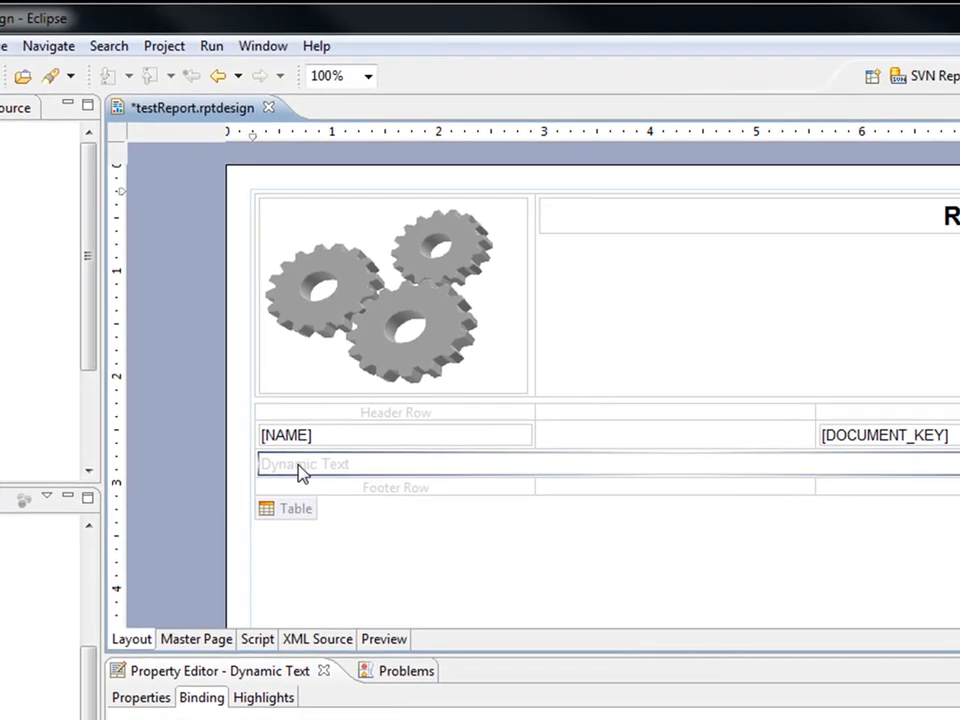
double_click(612, 366)
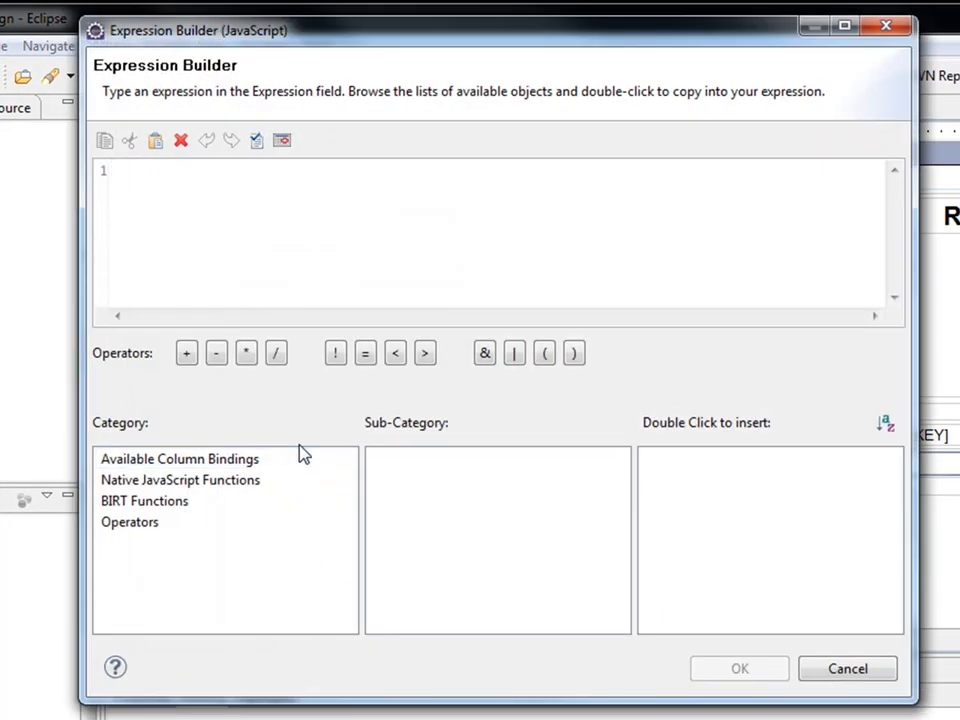
click(303, 455)
click(250, 481)
click(247, 463)
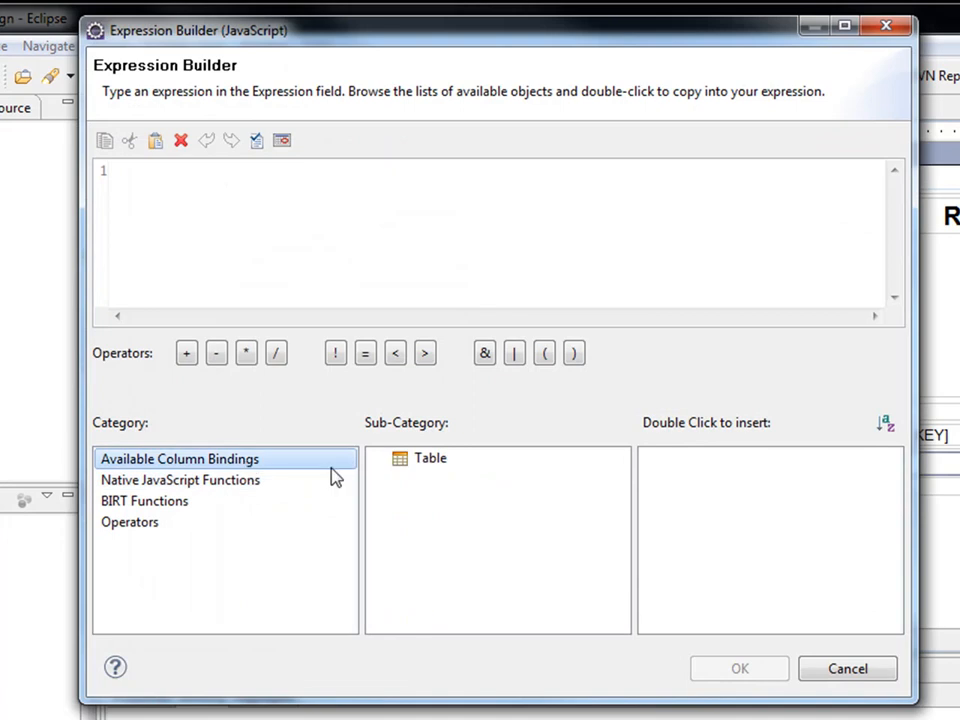
click(429, 466)
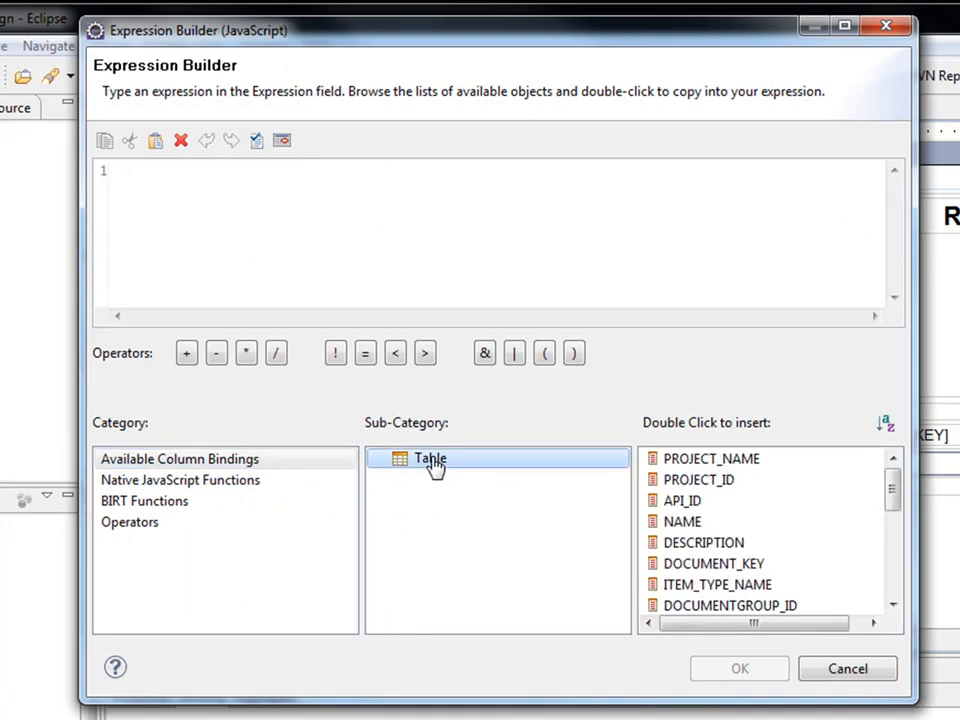
double_click(704, 545)
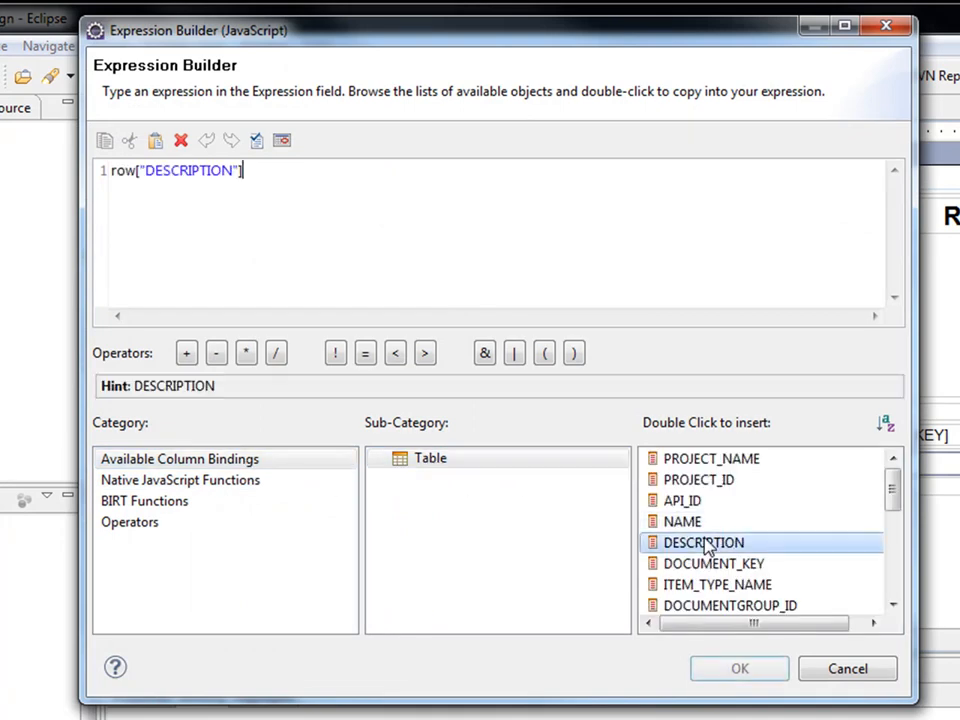
click(256, 142)
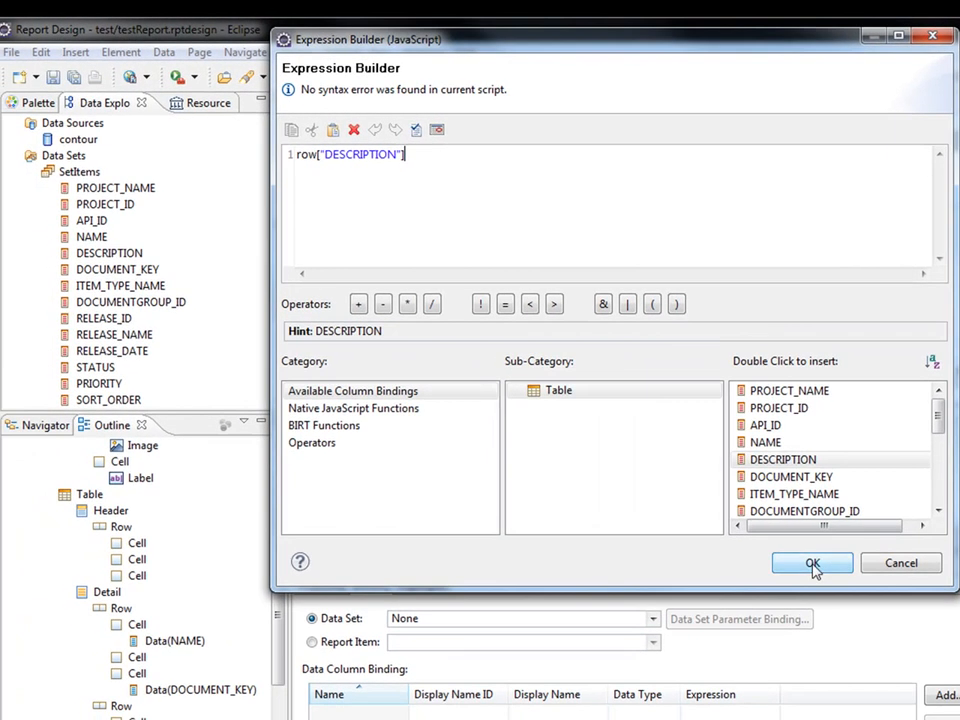
click(739, 668)
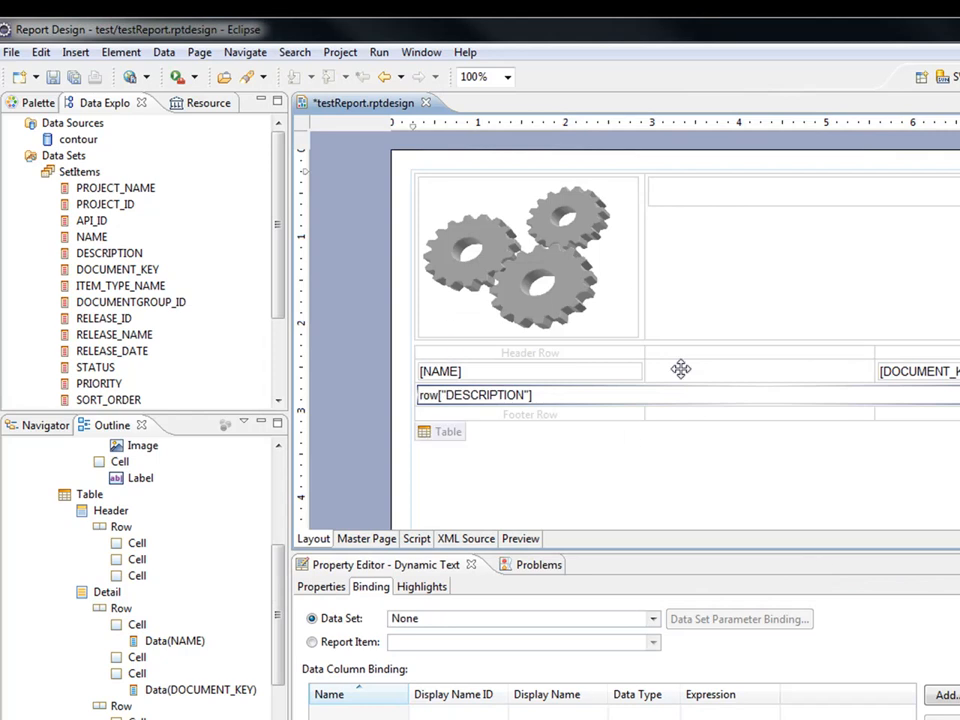
Save and preview the report, scrolling through descriptions rendered as formatted text with images and lists.
click(52, 77)
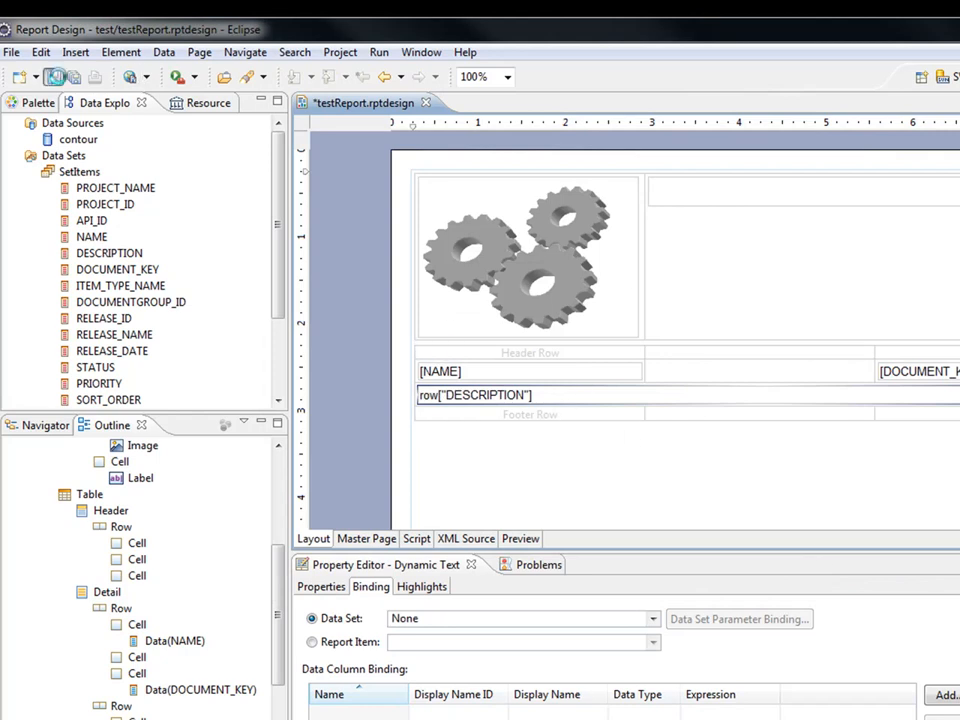
click(521, 539)
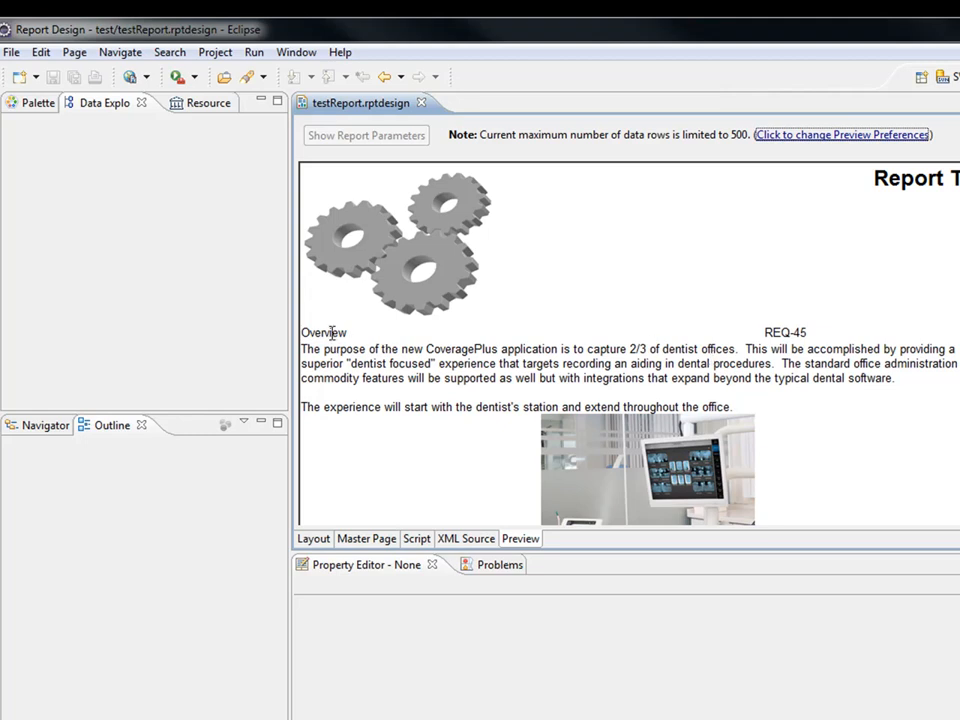
drag(323, 349, 362, 425)
scroll(529, 392, down, 5)
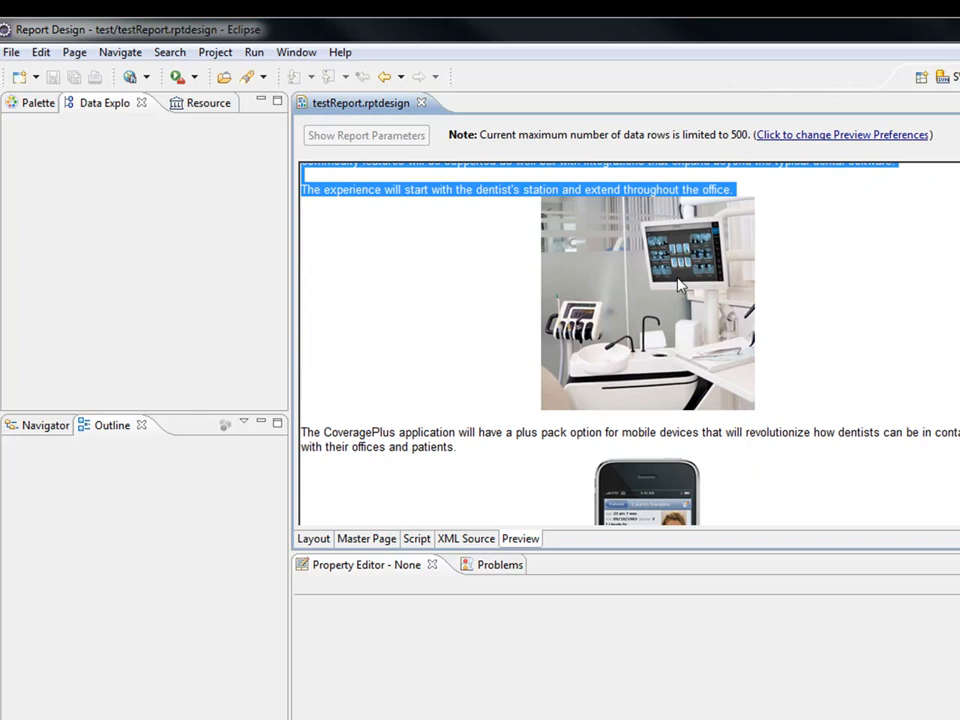
scroll(628, 400, down, 5)
scroll(602, 396, down, 10)
scroll(544, 368, up, 5)
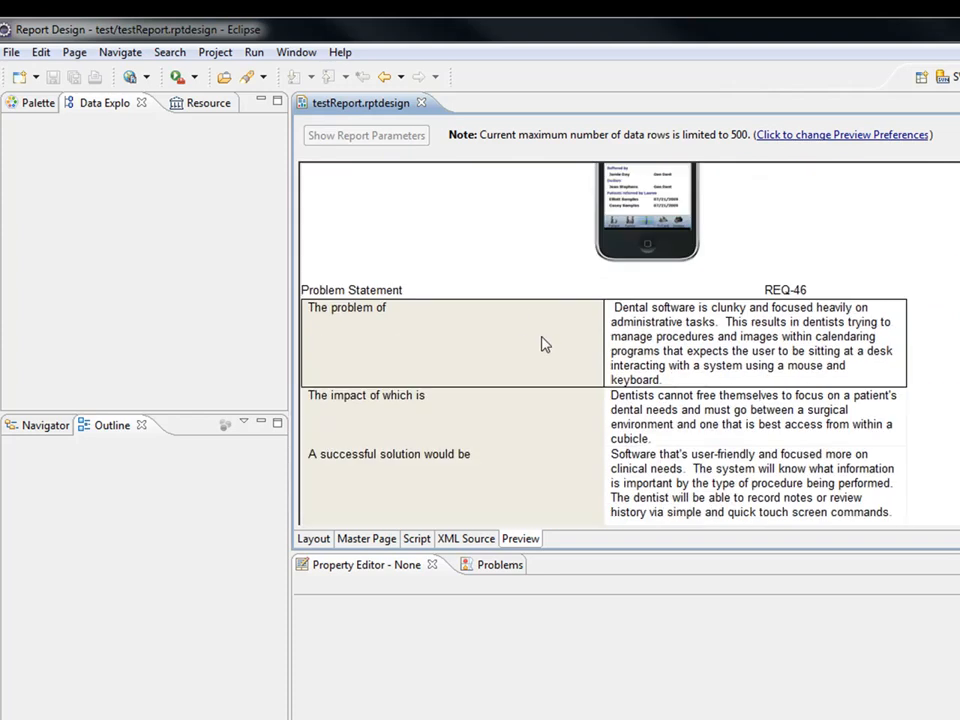
scroll(531, 338, down, 9)
scroll(501, 400, down, 6)
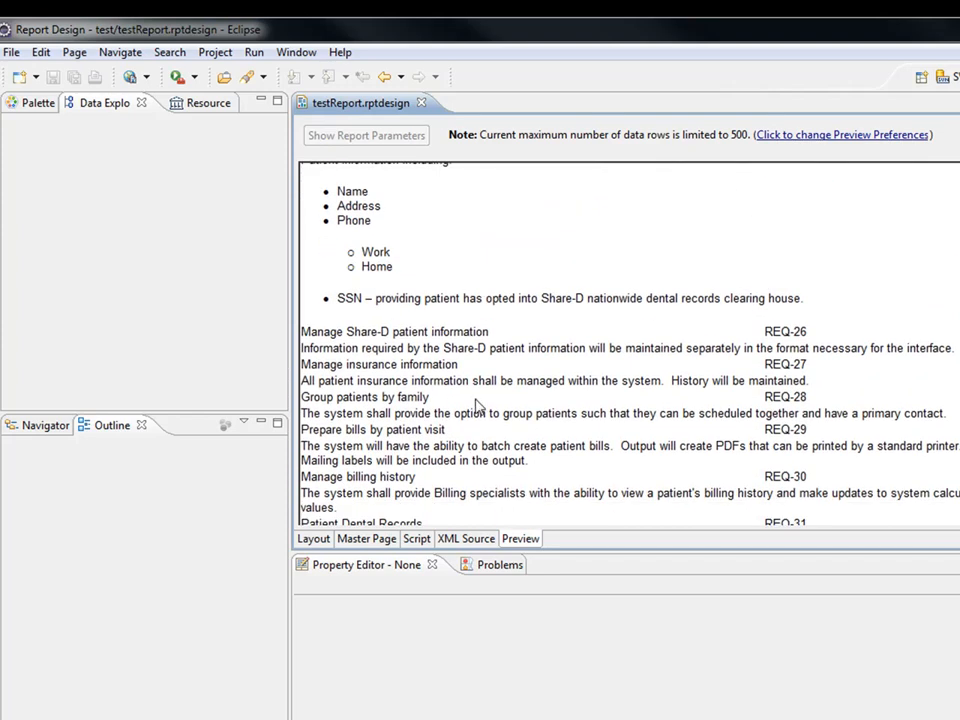
scroll(452, 370, up, 1)
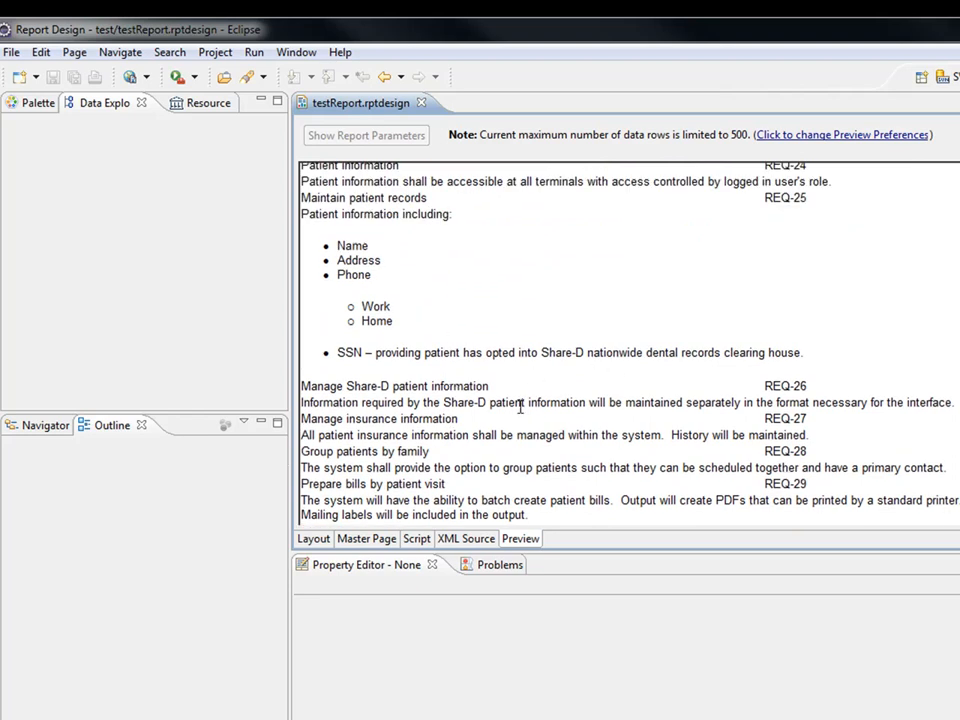
scroll(524, 417, up, 1)
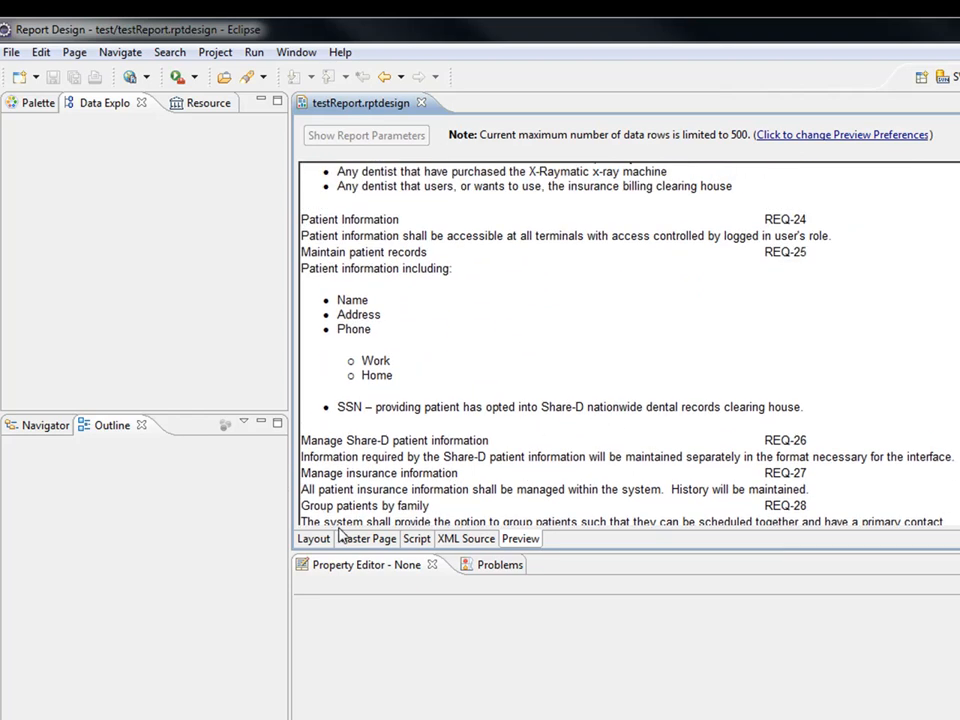
click(313, 539)
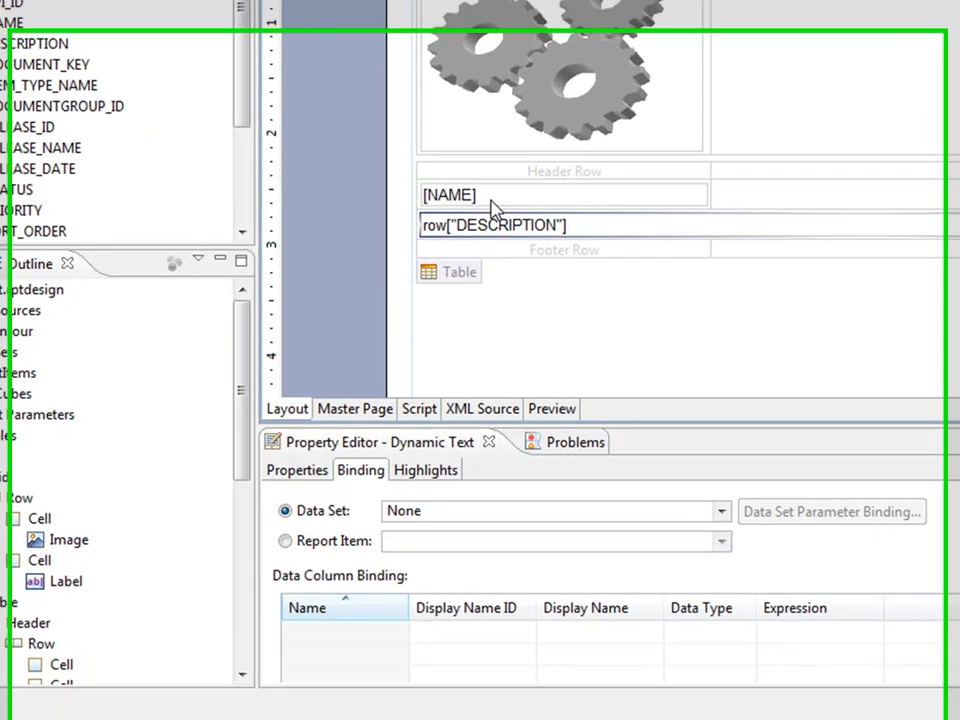
Make the [NAME] data item bold through its General font properties.
click(492, 207)
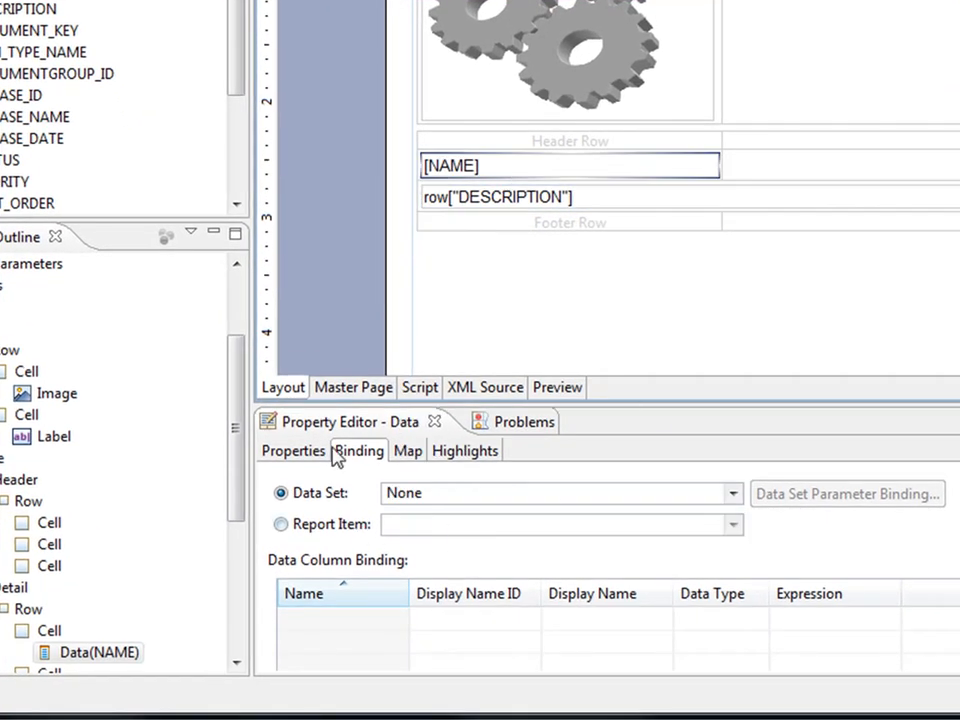
click(291, 451)
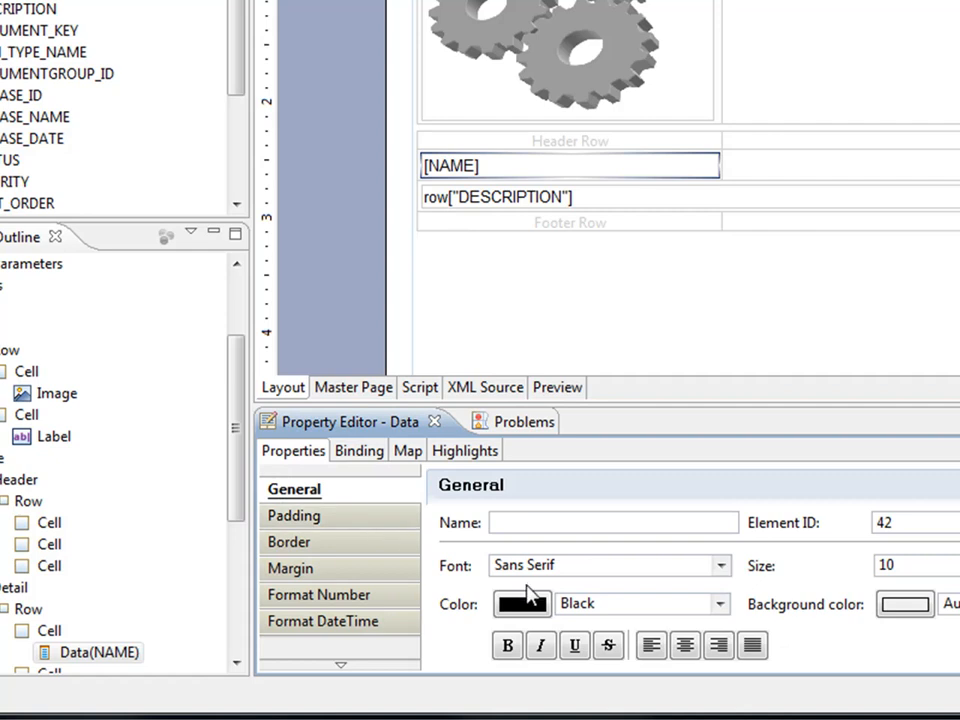
click(506, 646)
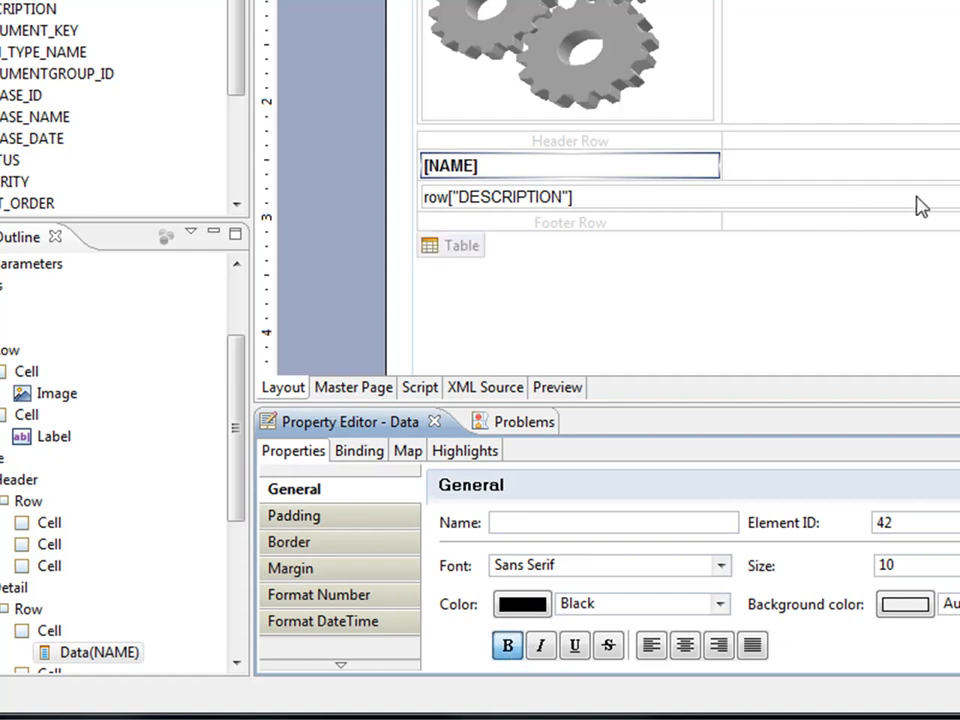
click(340, 516)
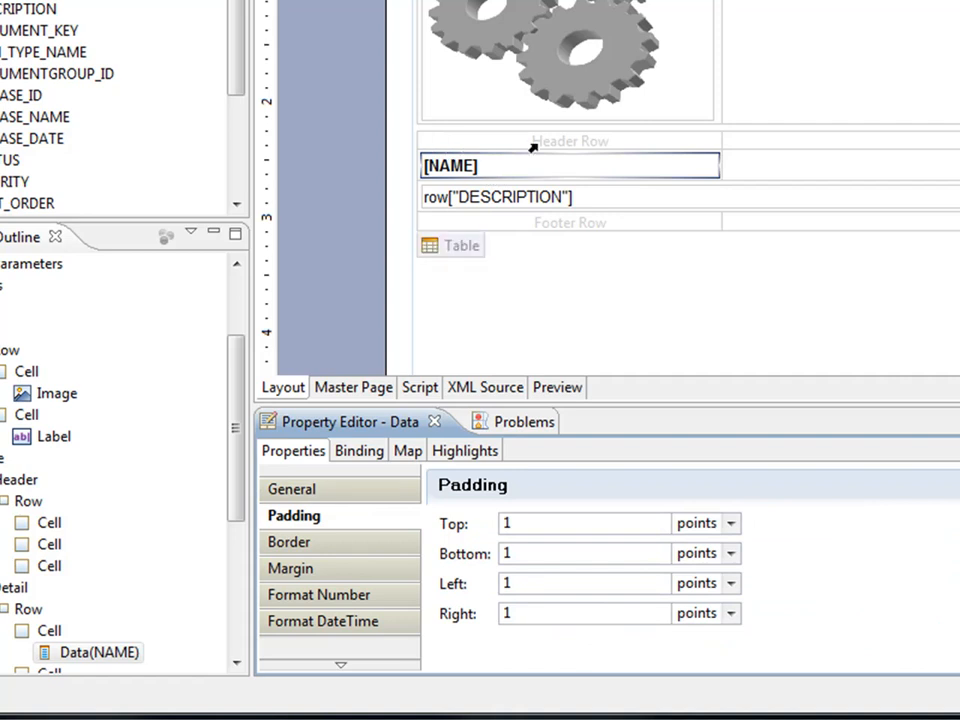
click(627, 285)
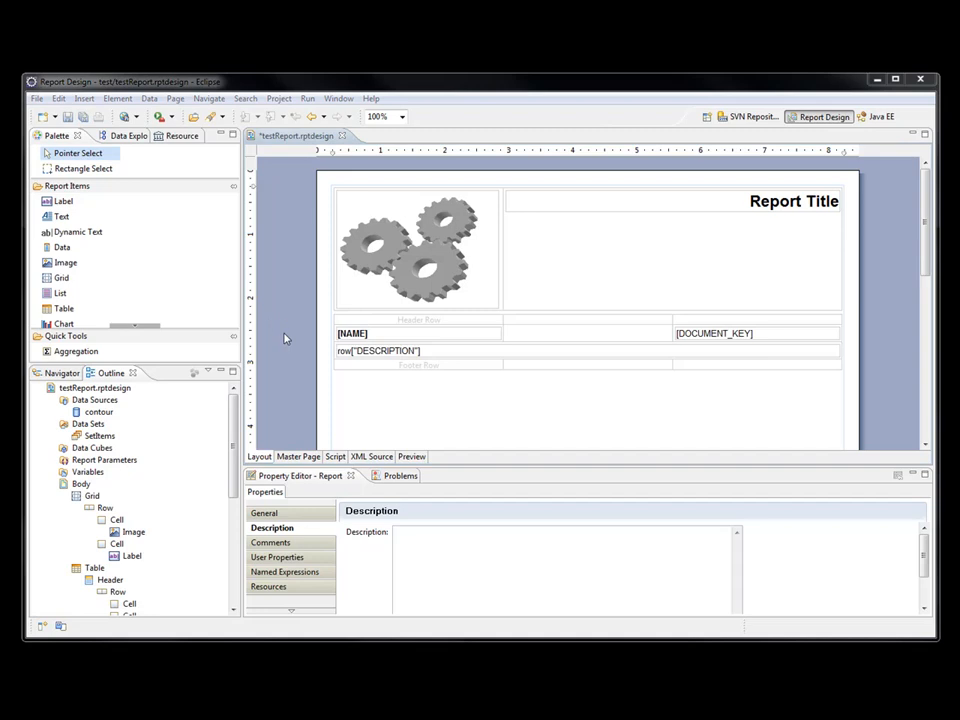
Place a 'Page n of m' AutoText item in the Master Page footer.
click(299, 457)
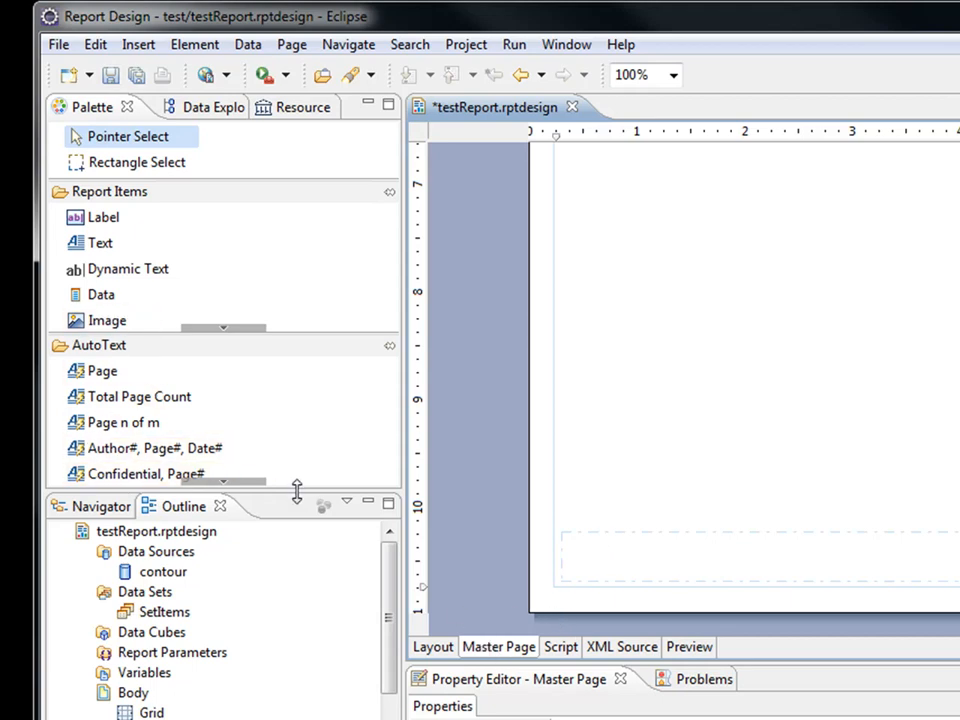
drag(296, 489, 294, 660)
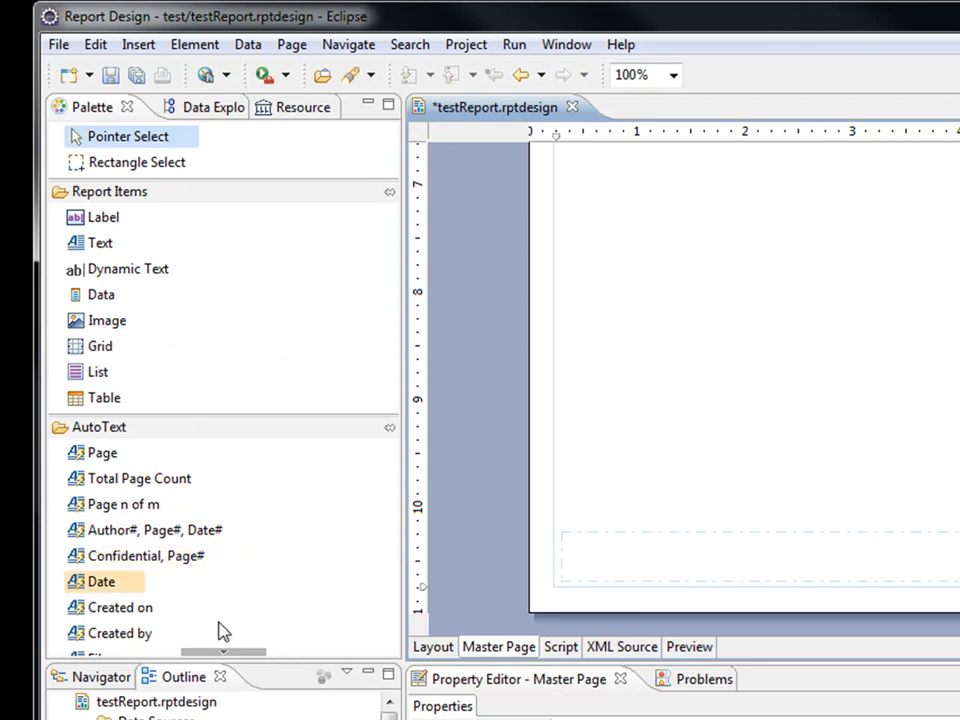
click(218, 654)
click(205, 640)
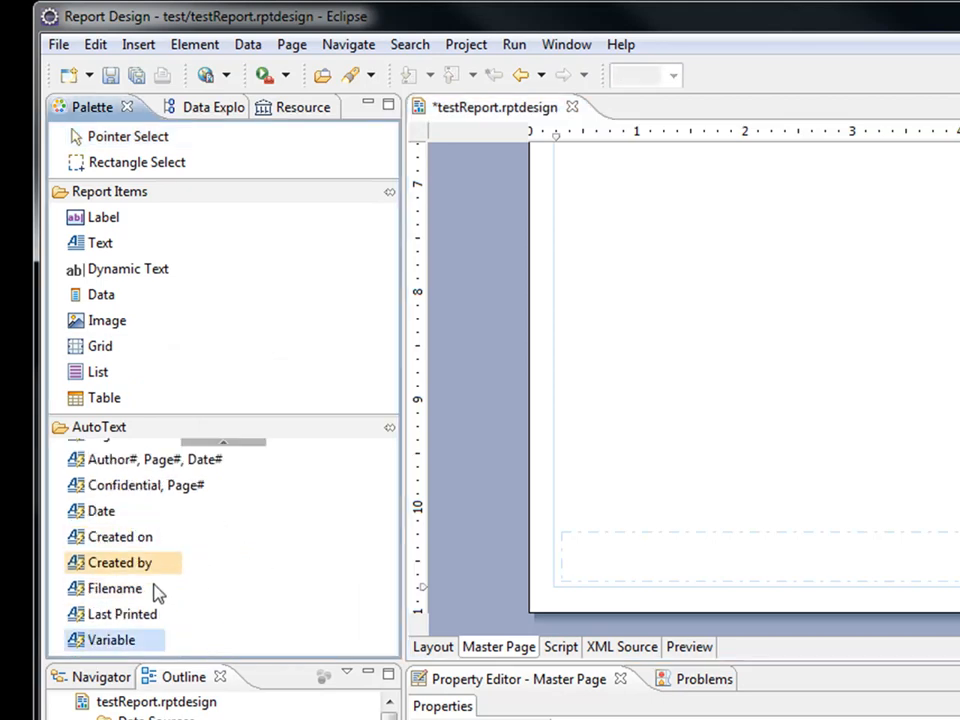
click(240, 444)
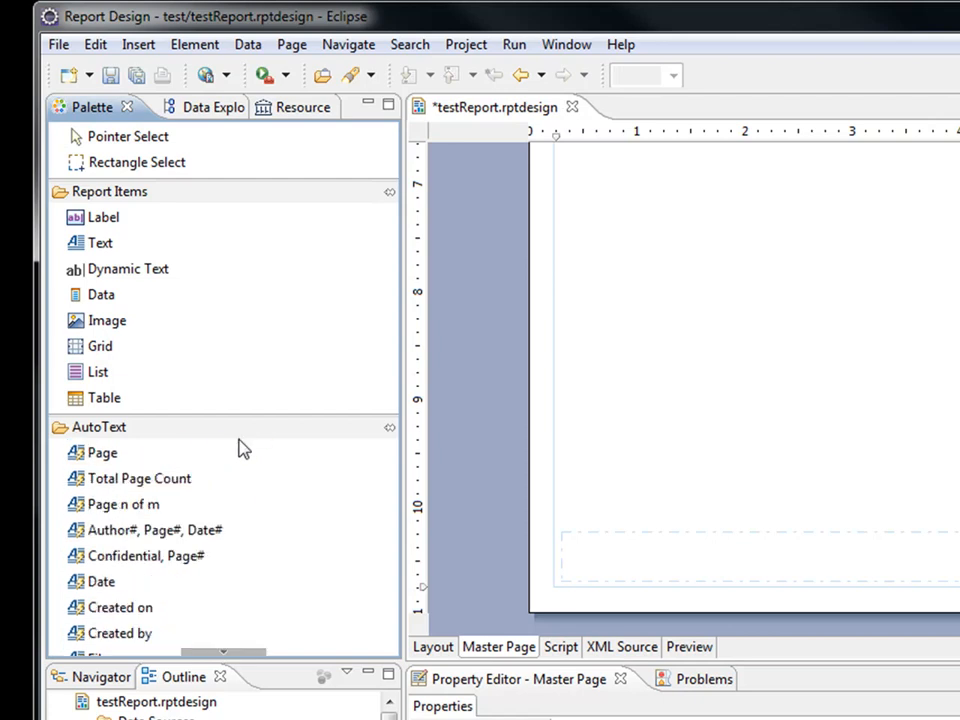
click(172, 485)
click(151, 510)
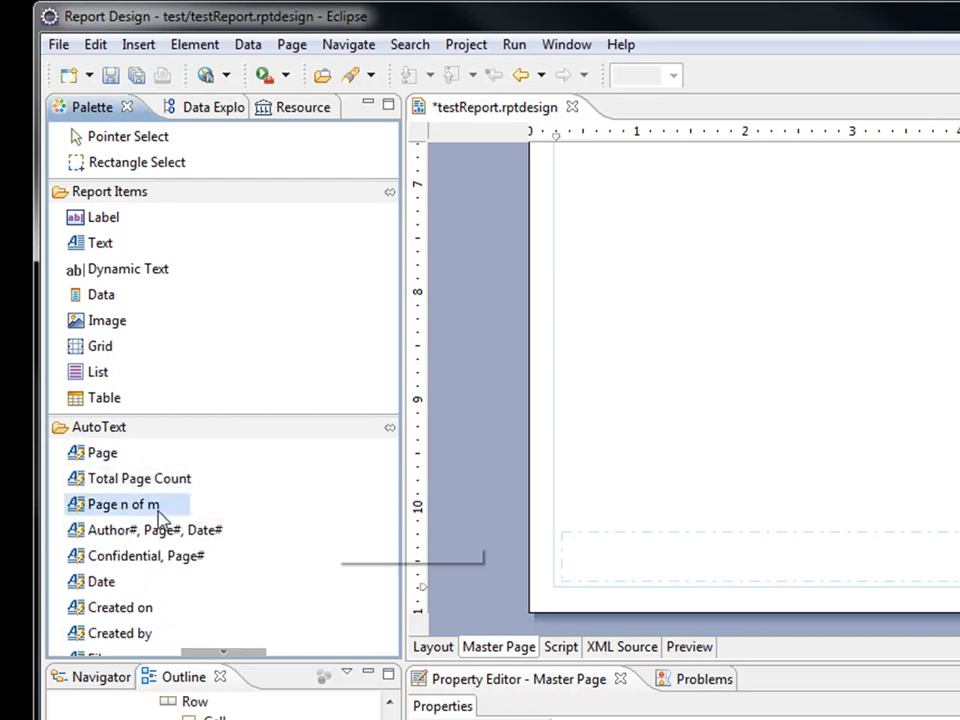
click(675, 568)
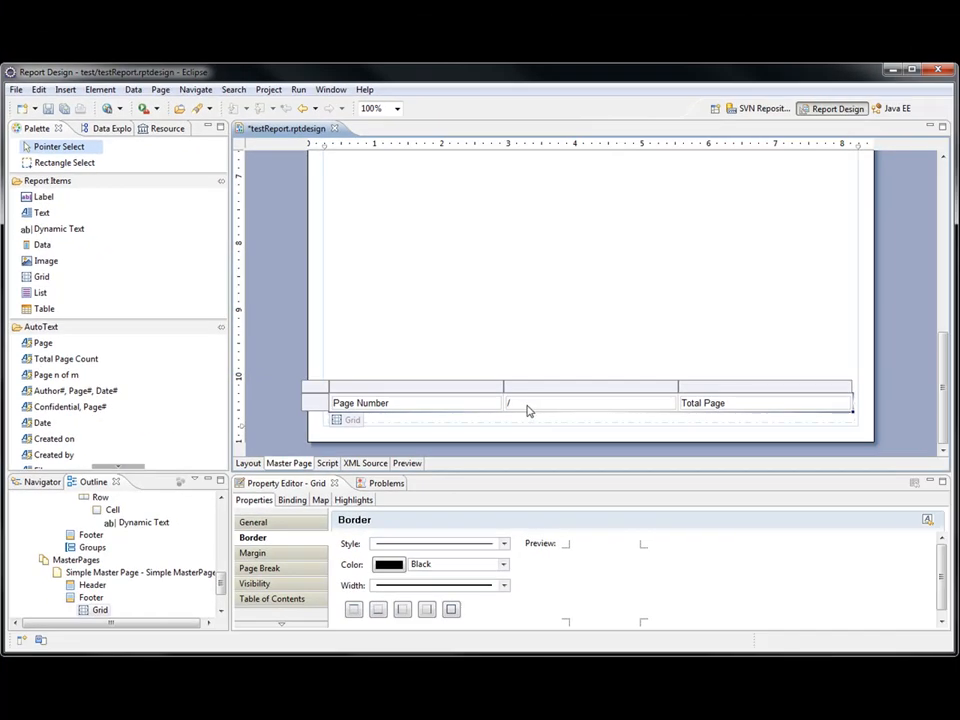
Save the report design with its new page-number footer.
click(737, 406)
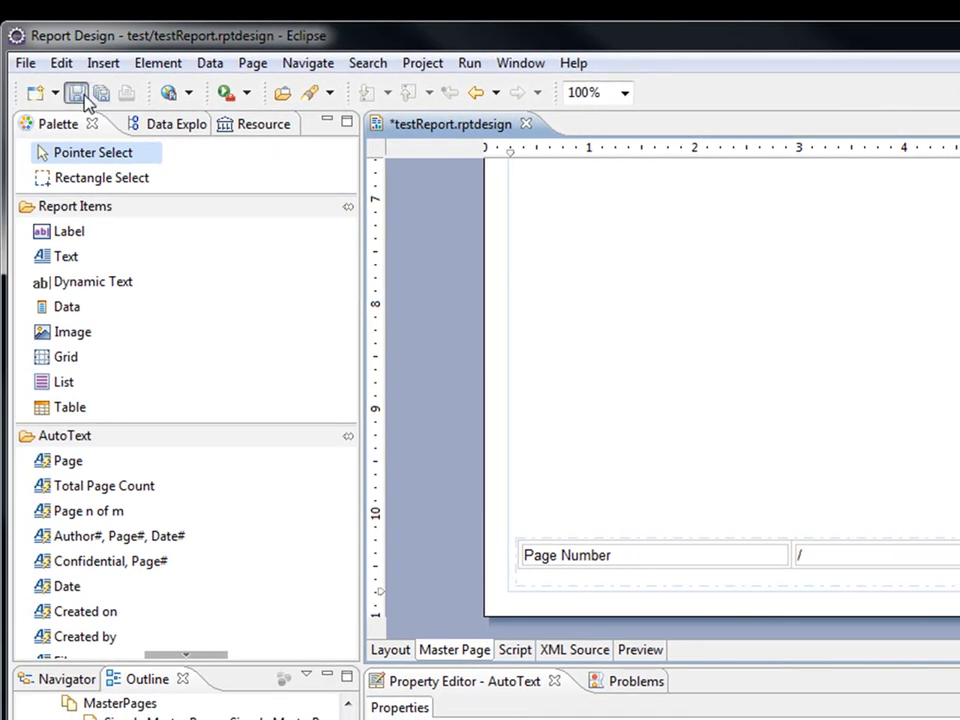
click(84, 97)
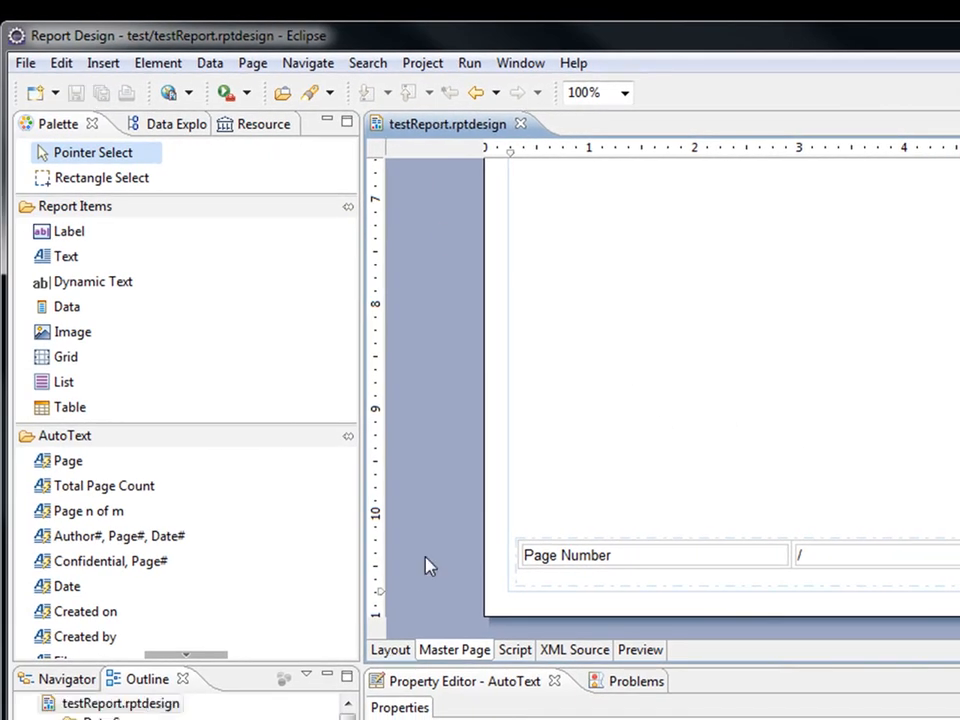
click(393, 652)
Run the report as DOC and open the resulting testReport.doc in Word.
click(469, 63)
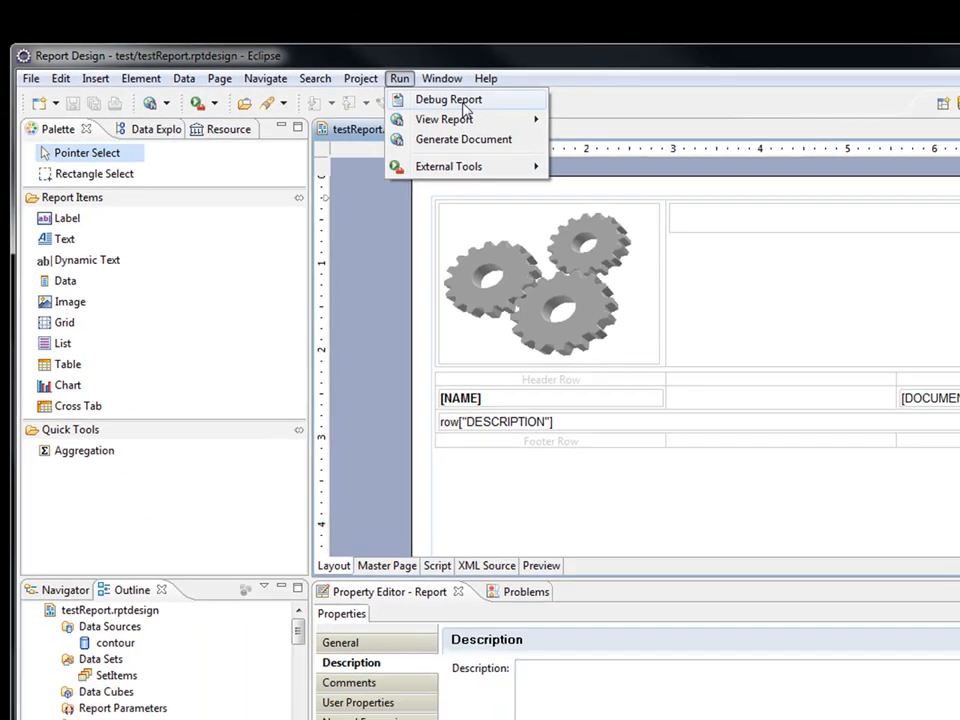
mouse_move(465, 117)
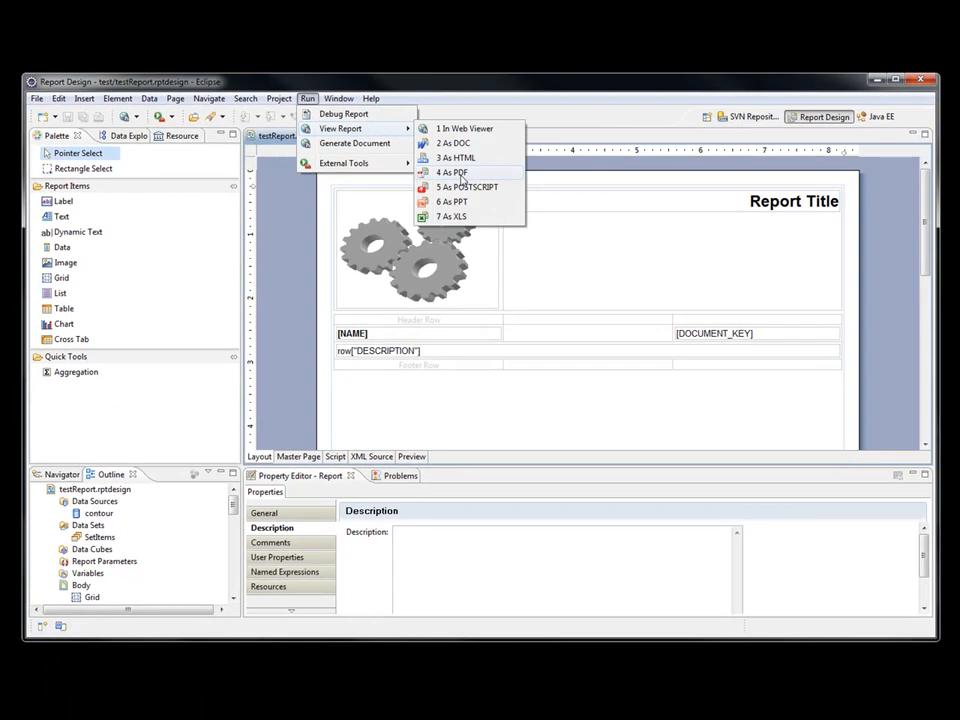
click(455, 144)
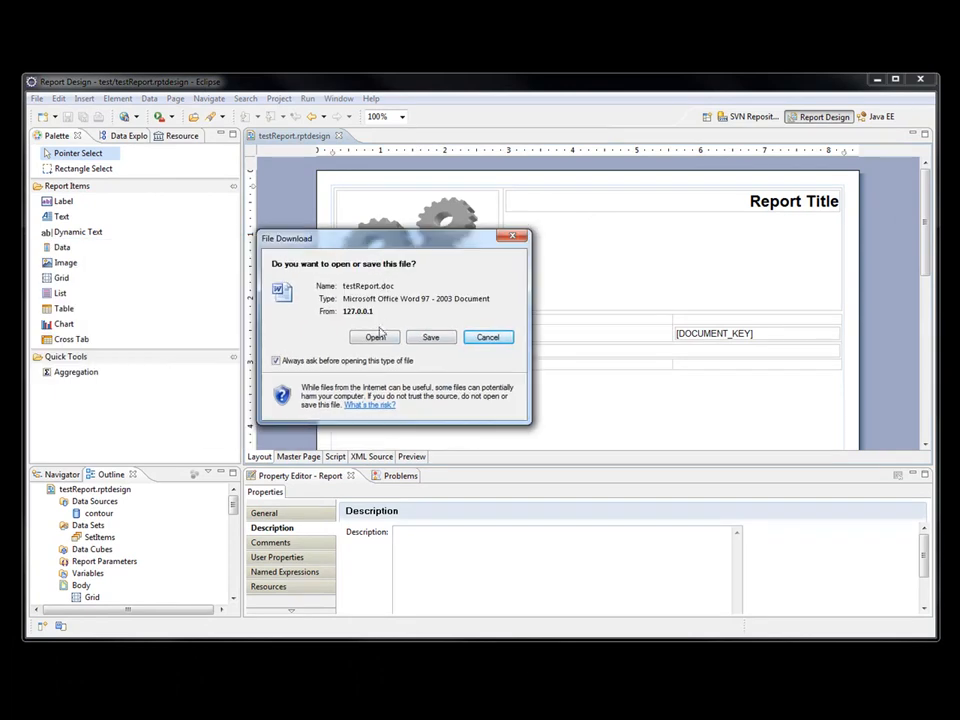
click(373, 336)
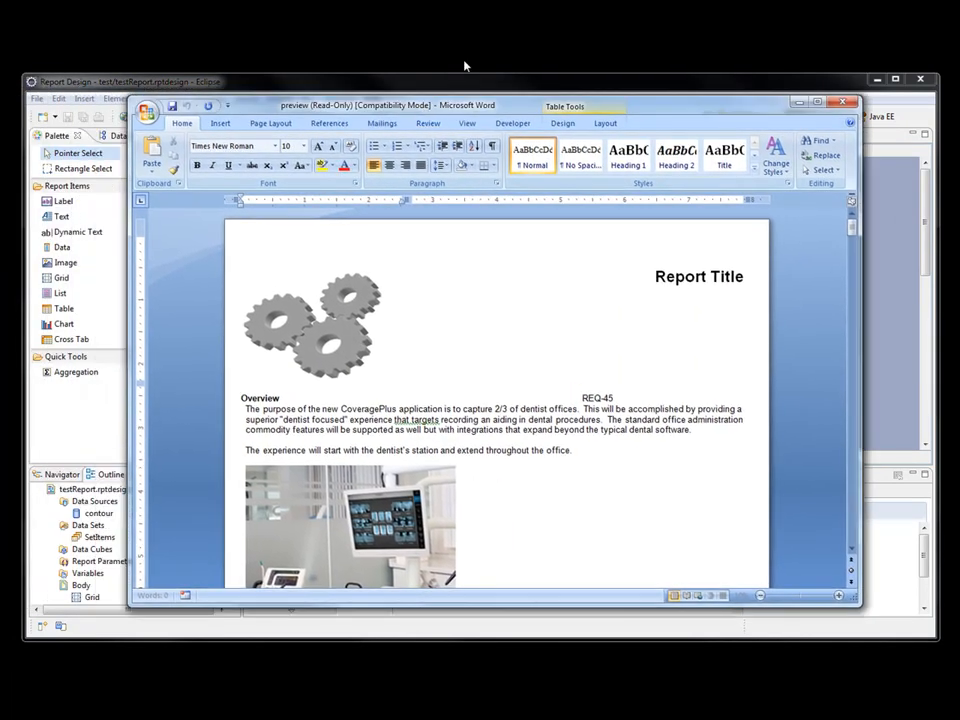
Inspect the formatting of the gears image, the Report Title and the REQ-45 cell in Word.
click(349, 303)
click(694, 275)
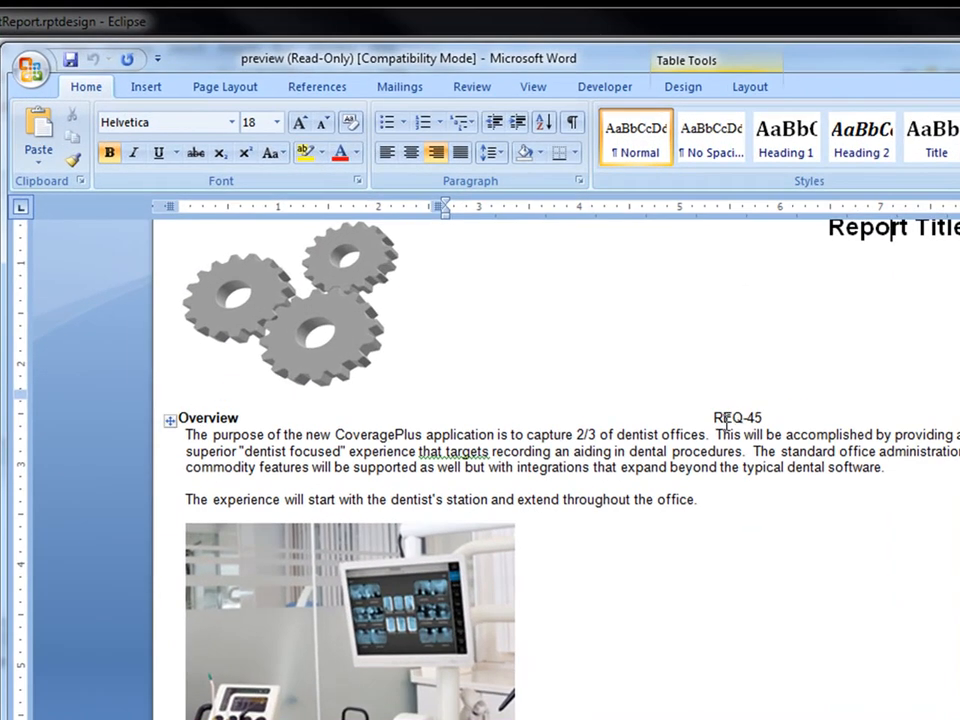
click(737, 417)
Scroll through the 10-page document to check the page-number footers such as 1 / 10.
scroll(641, 463, down, 15)
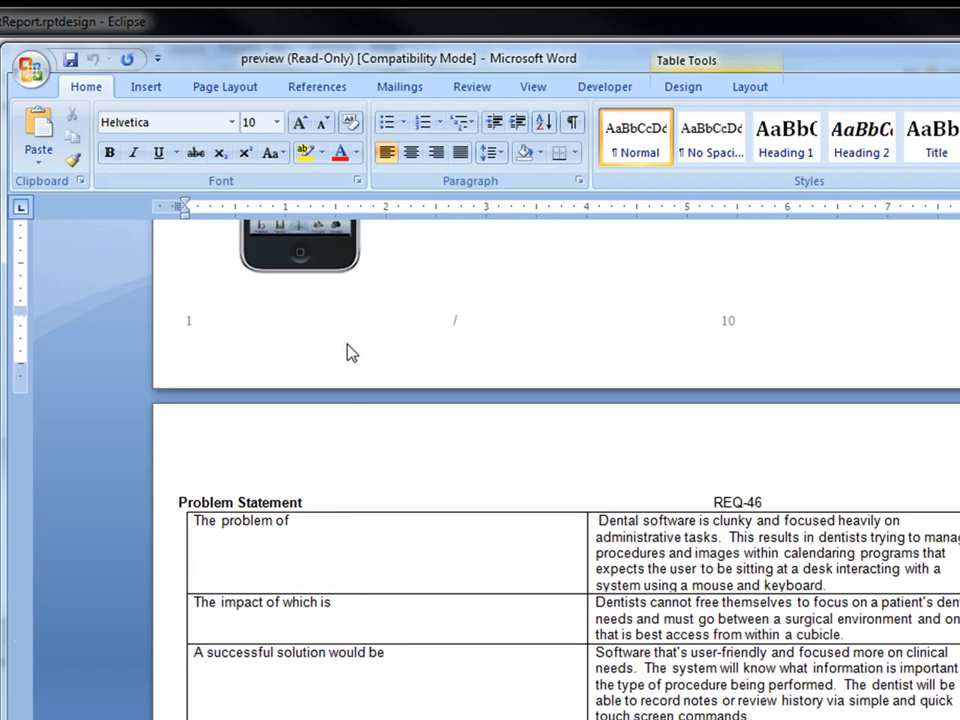
scroll(731, 388, down, 15)
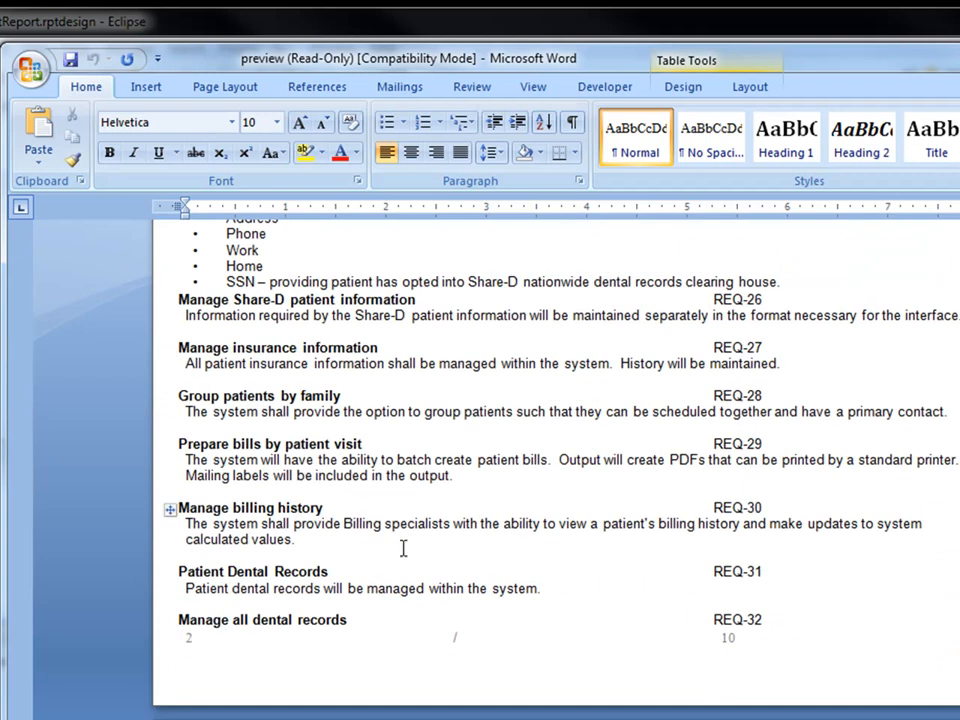
scroll(448, 499, up, 15)
scroll(447, 500, up, 5)
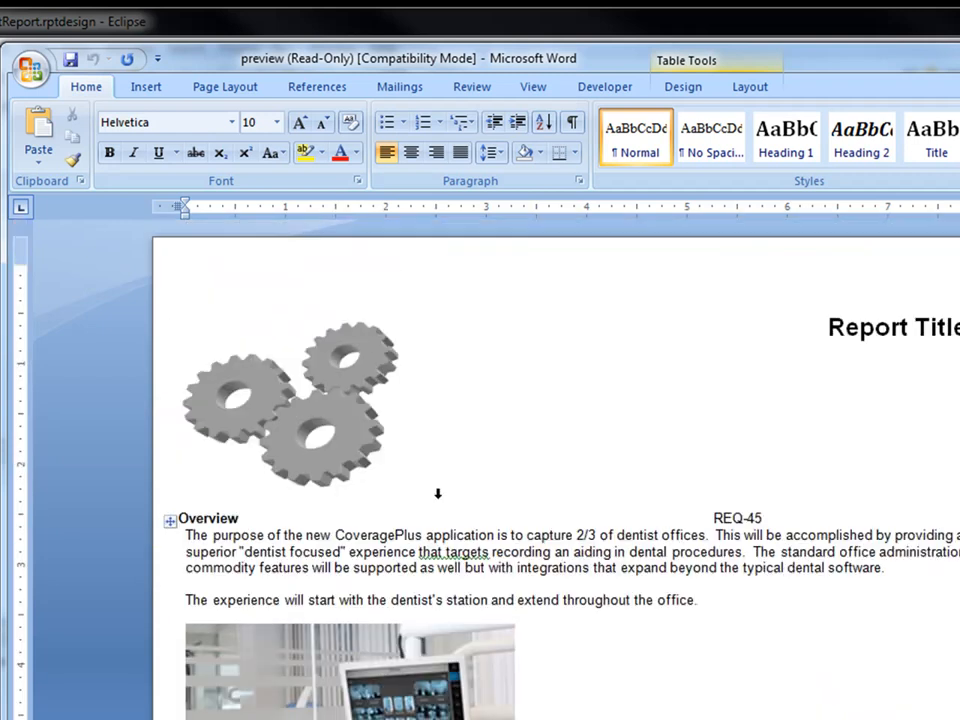
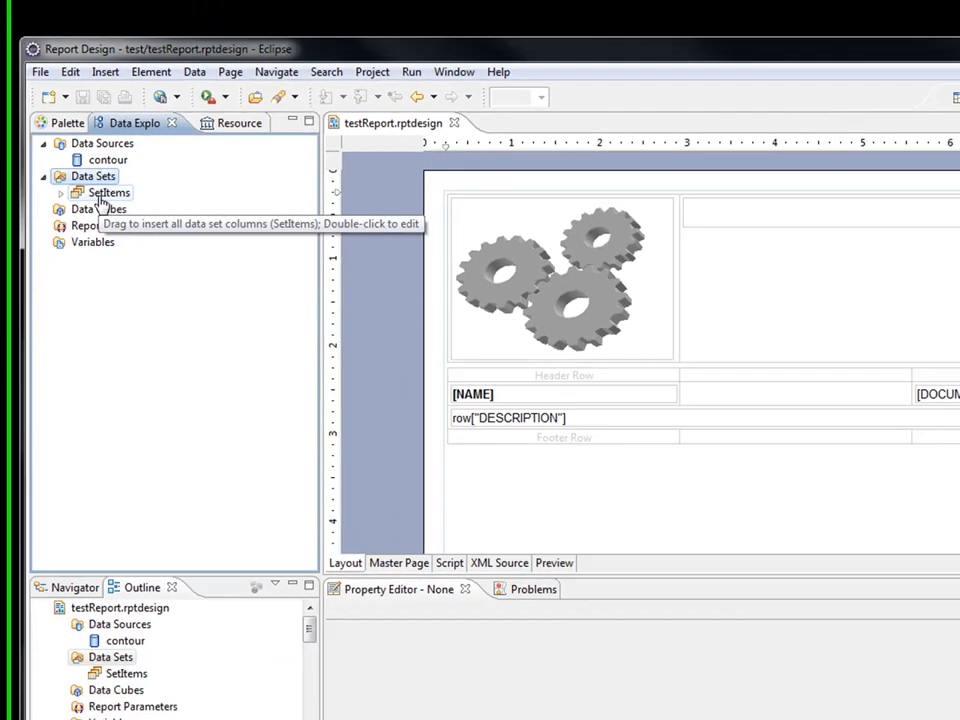
In the SetItems query, replace 'documentgroup.id = 3' with '= ?' and view the resulting param_1 parameter.
click(143, 210)
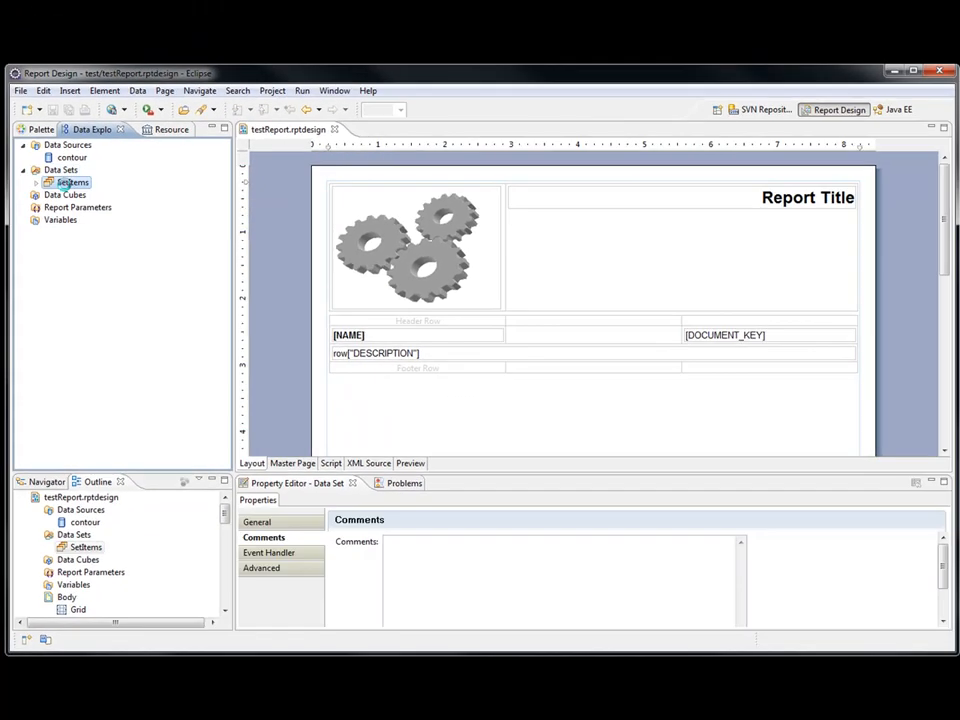
double_click(66, 190)
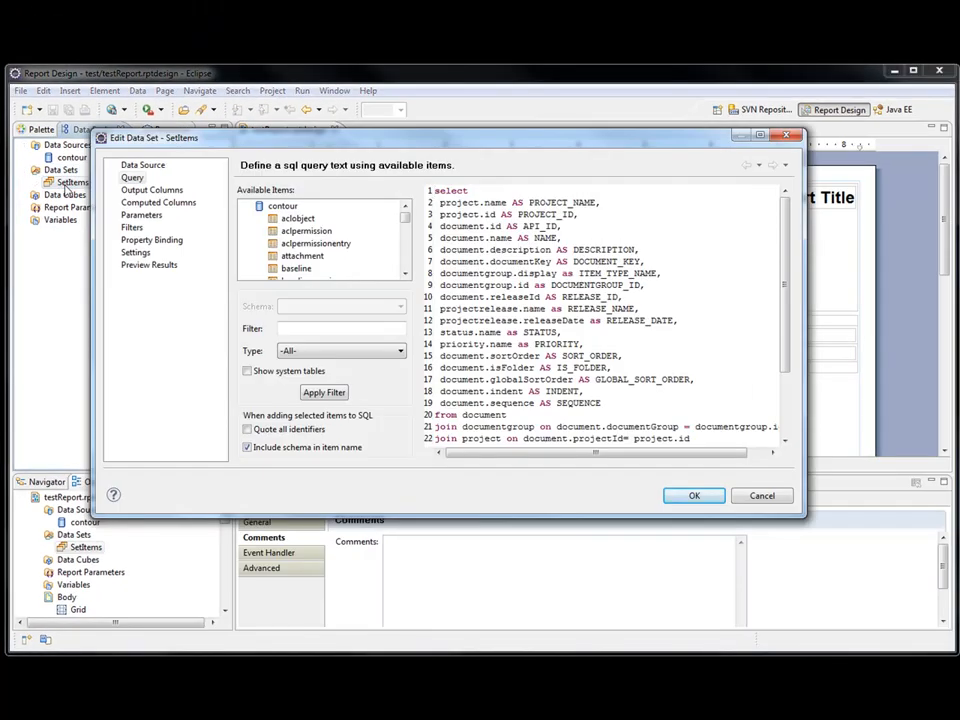
click(690, 285)
scroll(688, 290, down, 3)
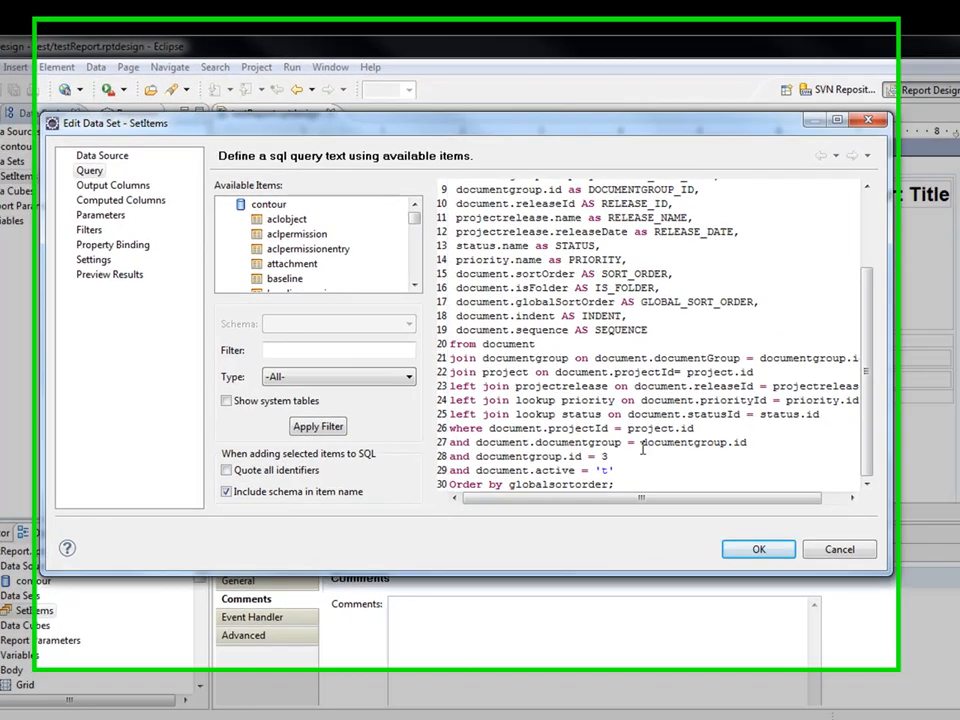
click(588, 416)
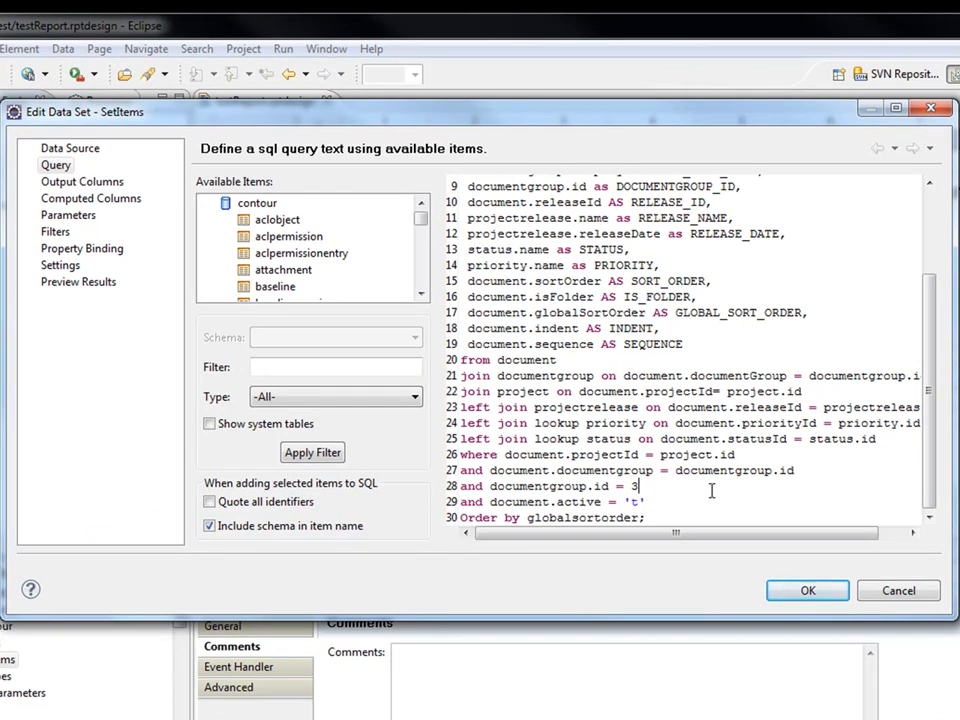
key(BackSpace)
text(?)
click(86, 214)
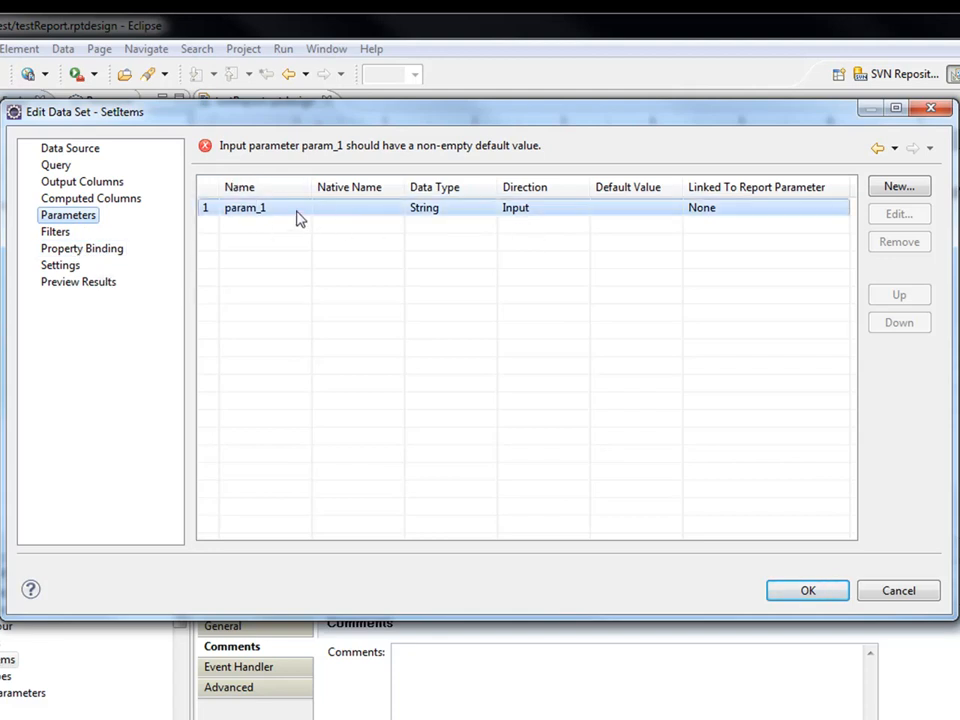
Set param_1's data type to Integer, leaving its linked report parameter as None.
double_click(392, 208)
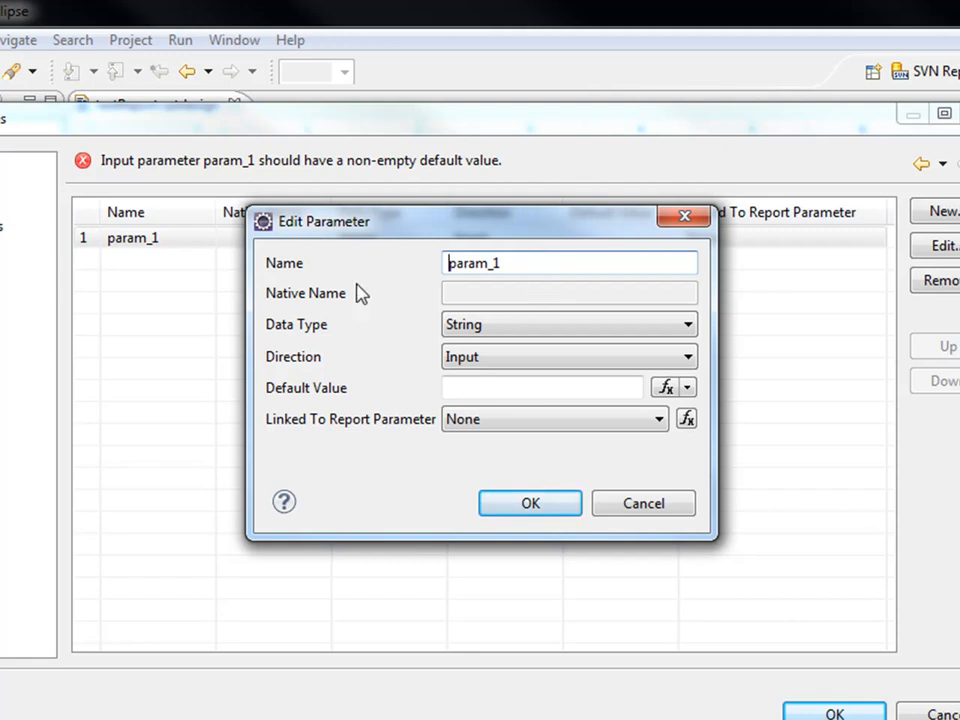
click(540, 326)
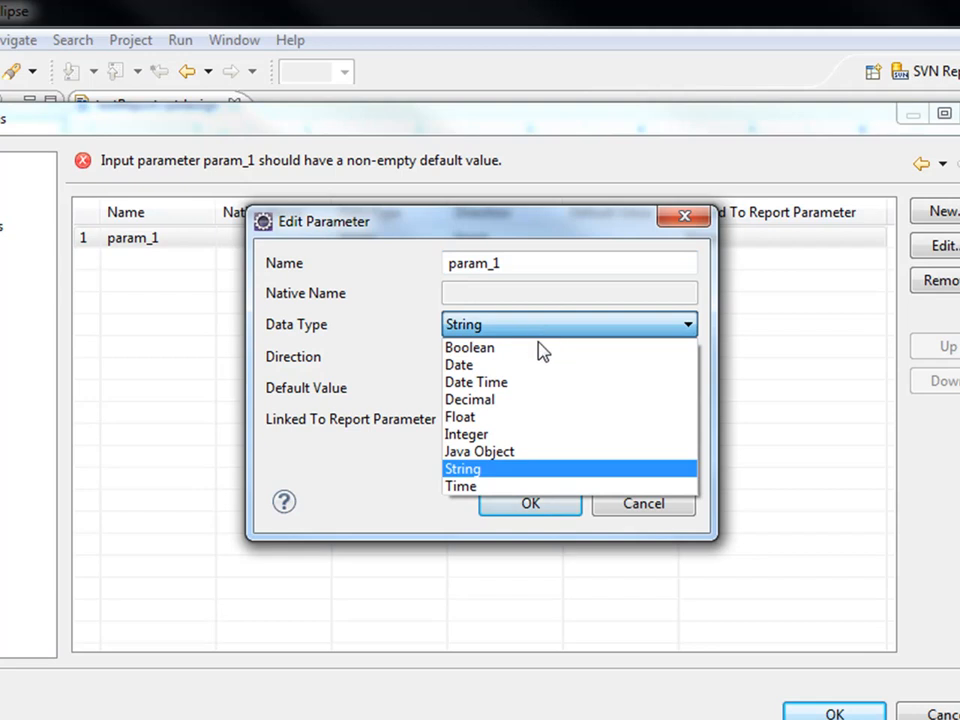
click(520, 436)
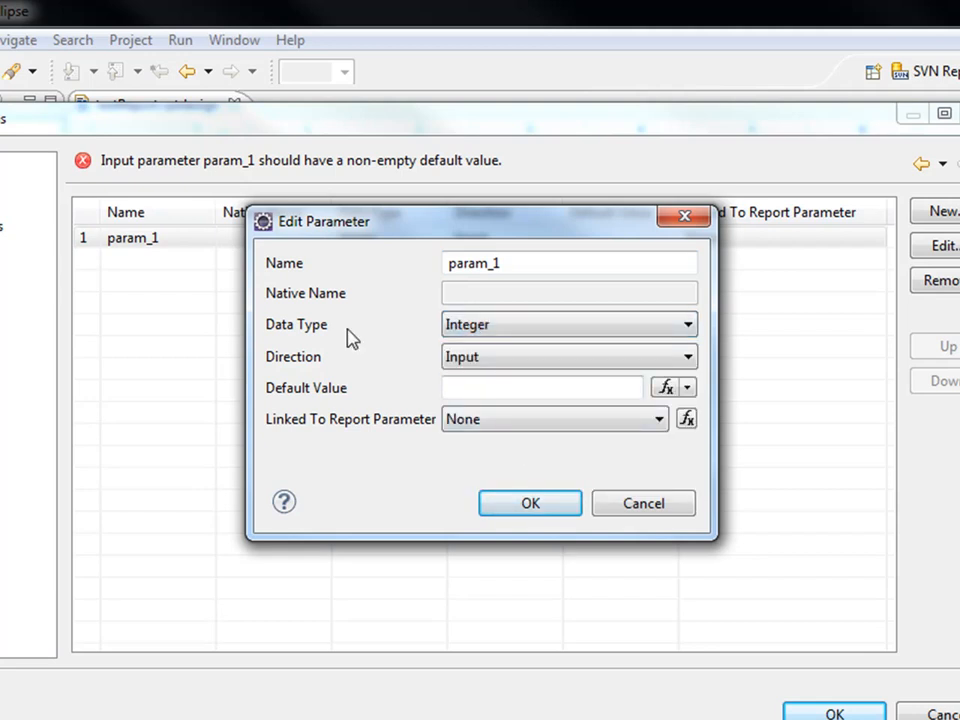
click(553, 429)
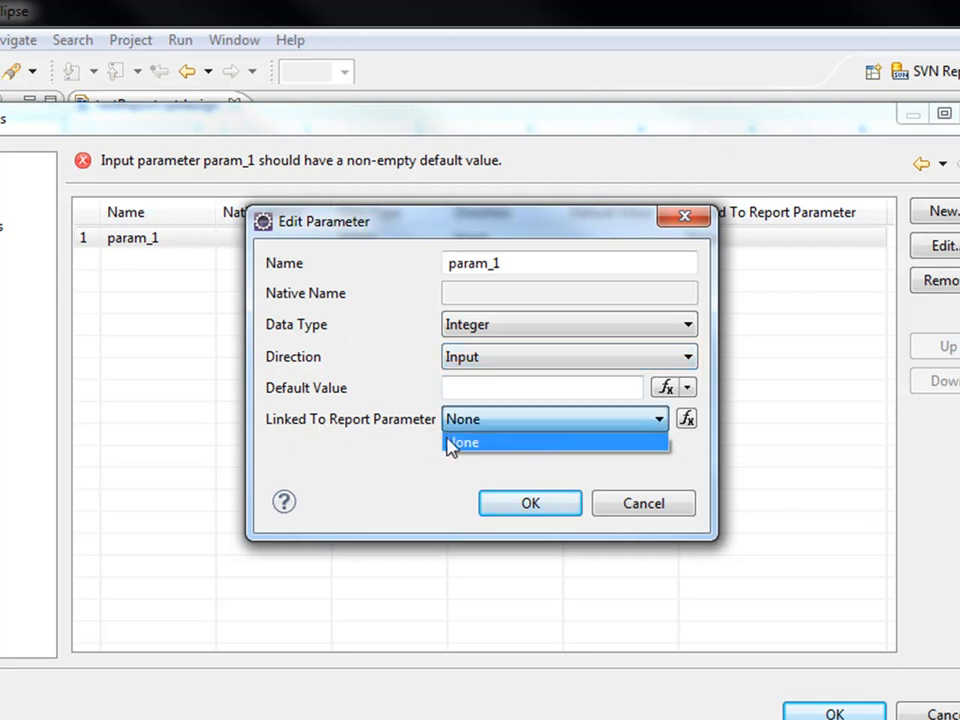
click(511, 424)
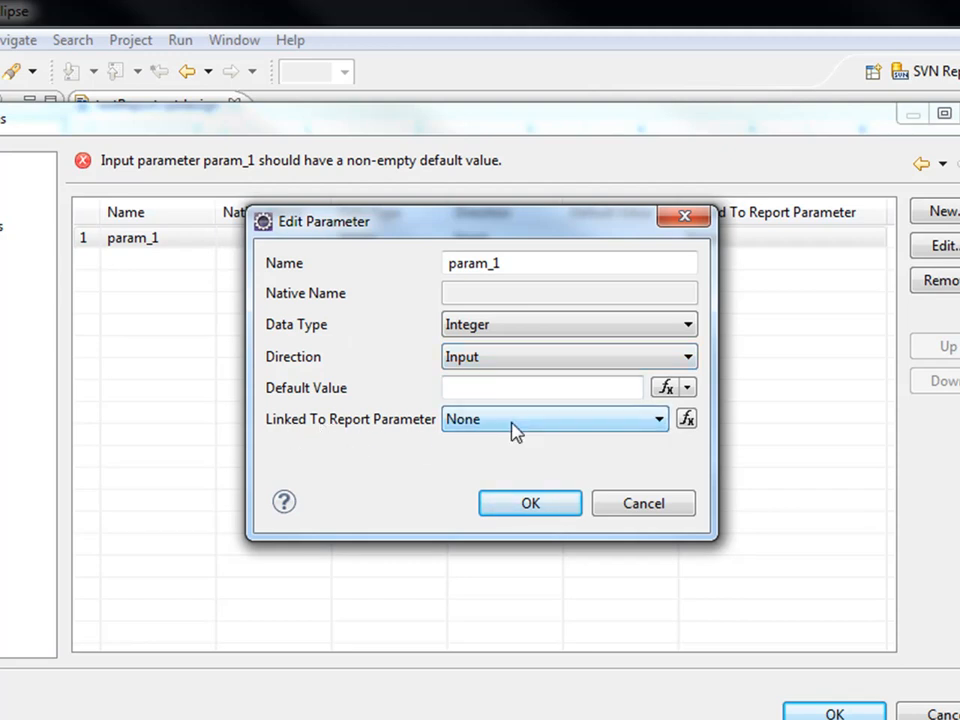
Create a new Text Box report parameter named report_setName with default value 3.
click(687, 420)
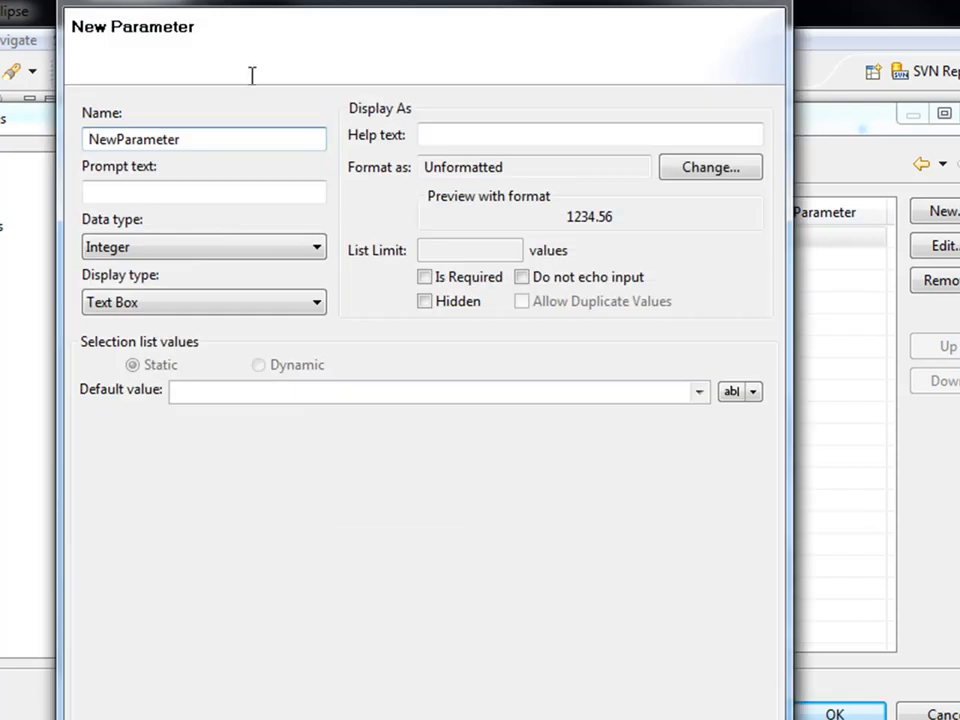
drag(216, 137, 8, 120)
text(report_setNAme)
key(BackSpace)
key(BackSpace)
key(BackSpace)
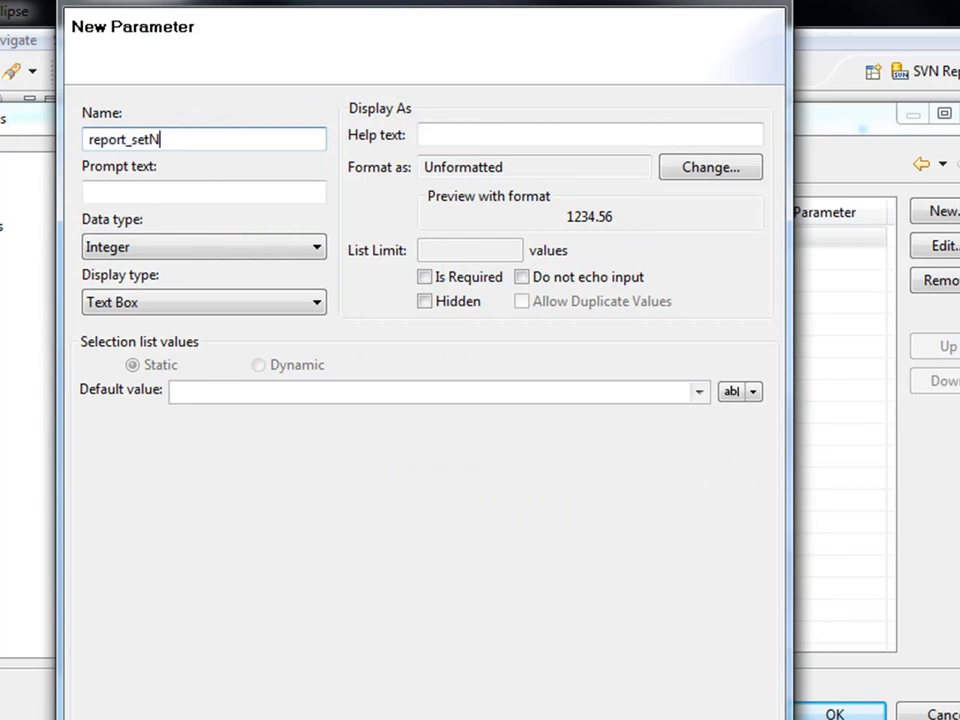
text(ame)
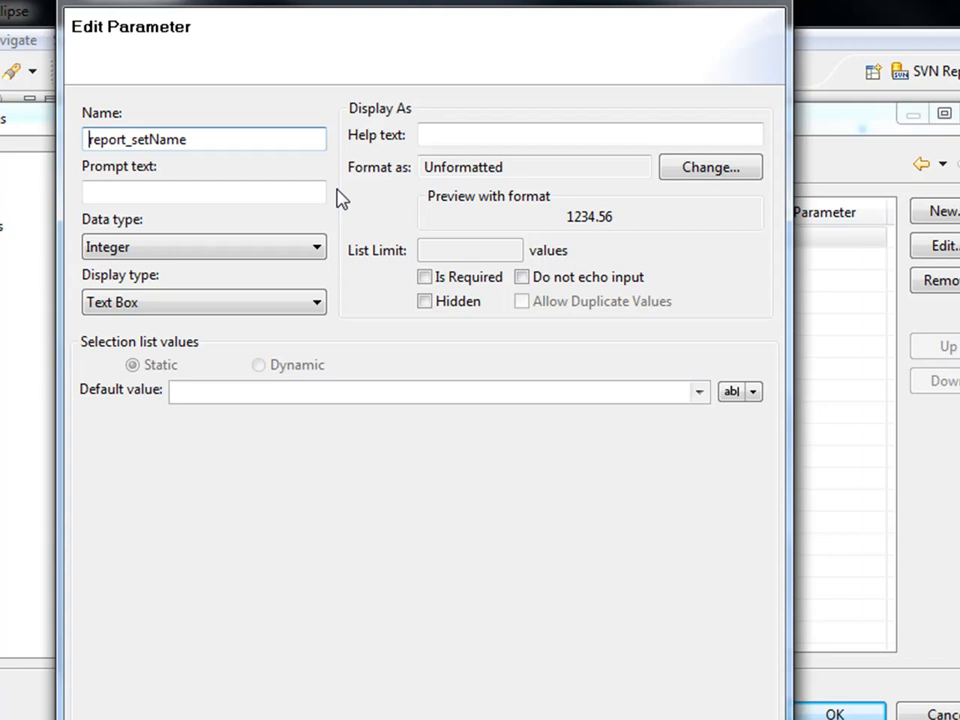
click(178, 310)
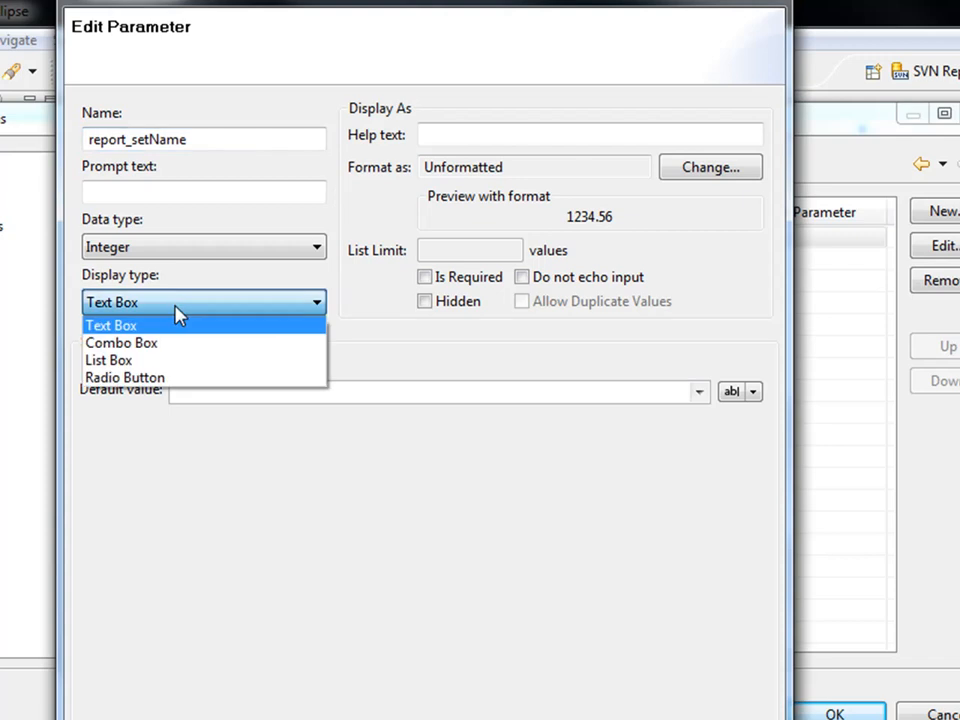
click(178, 310)
click(226, 392)
text(3)
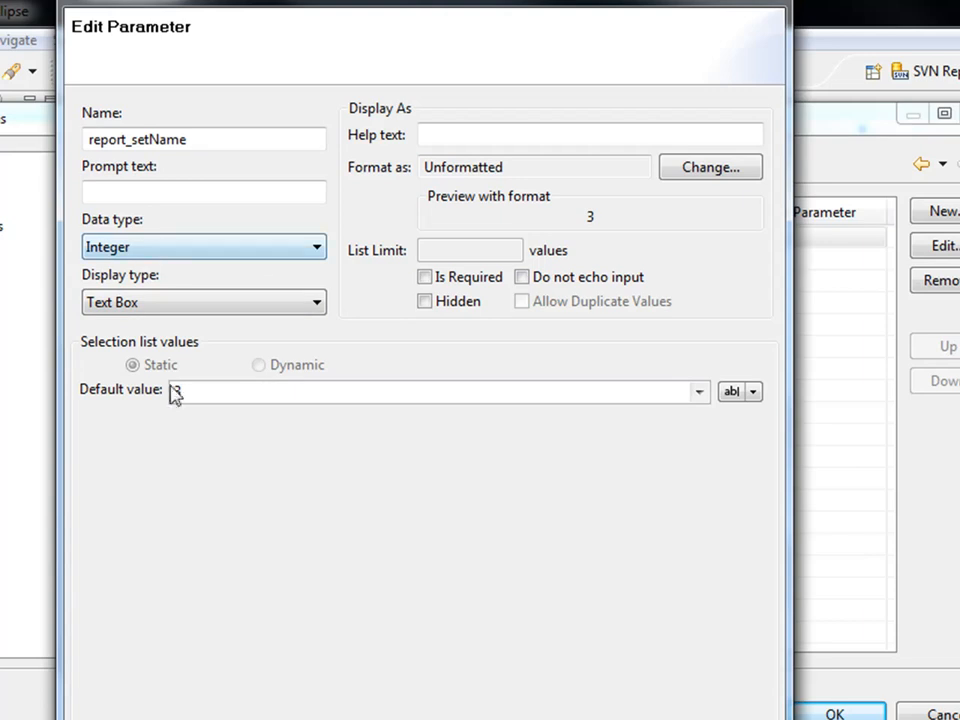
key(Return)
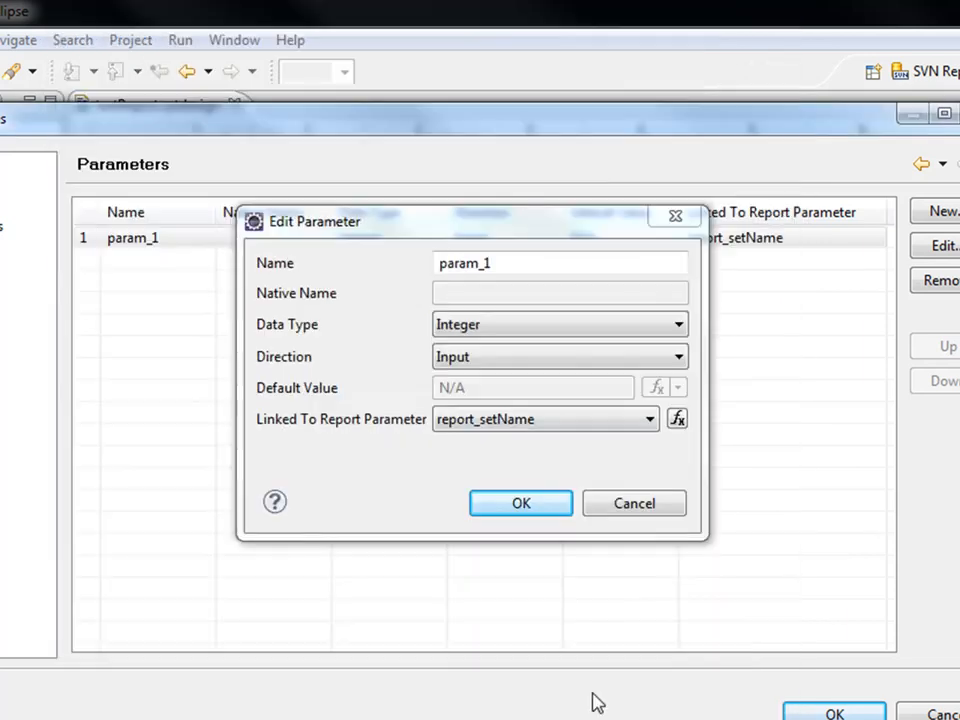
Link param_1 to report_setName, preview the query results, close the data set and save the design.
click(535, 508)
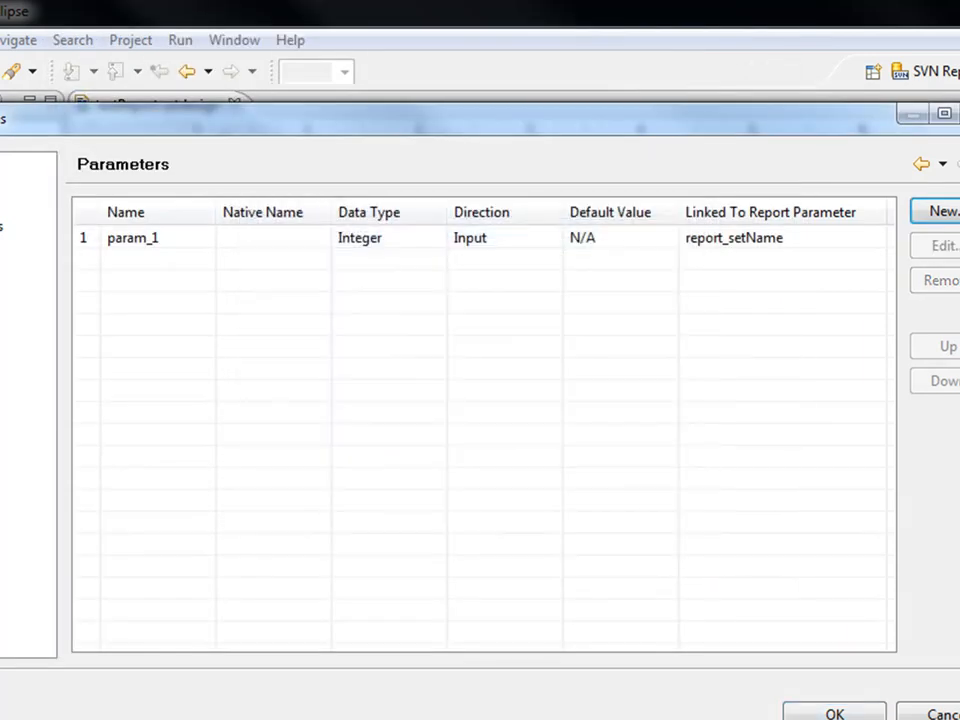
click(2, 328)
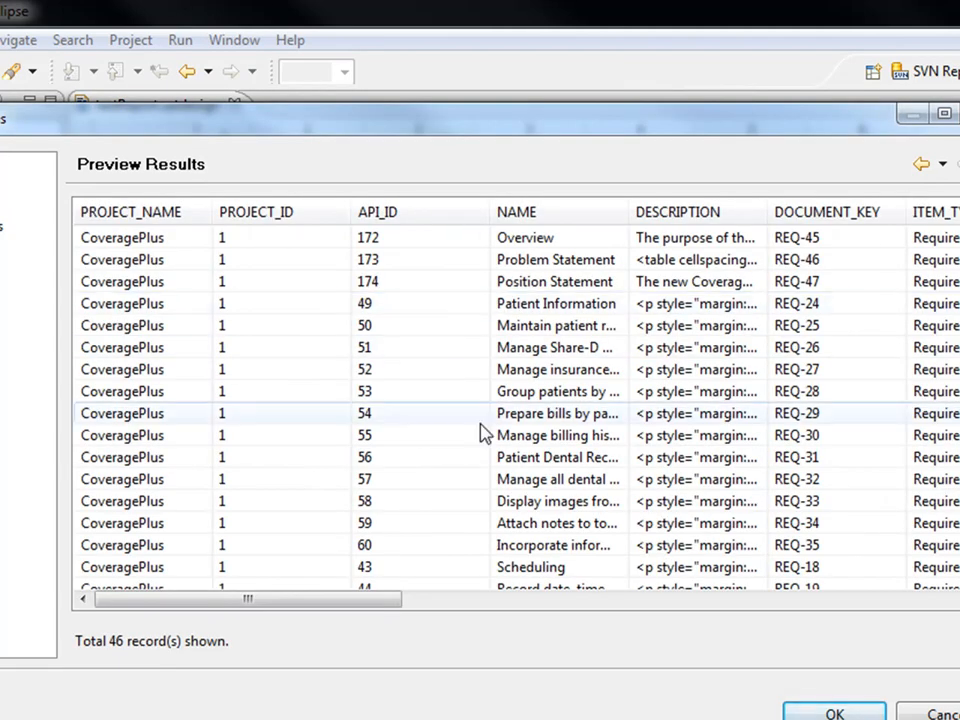
click(855, 714)
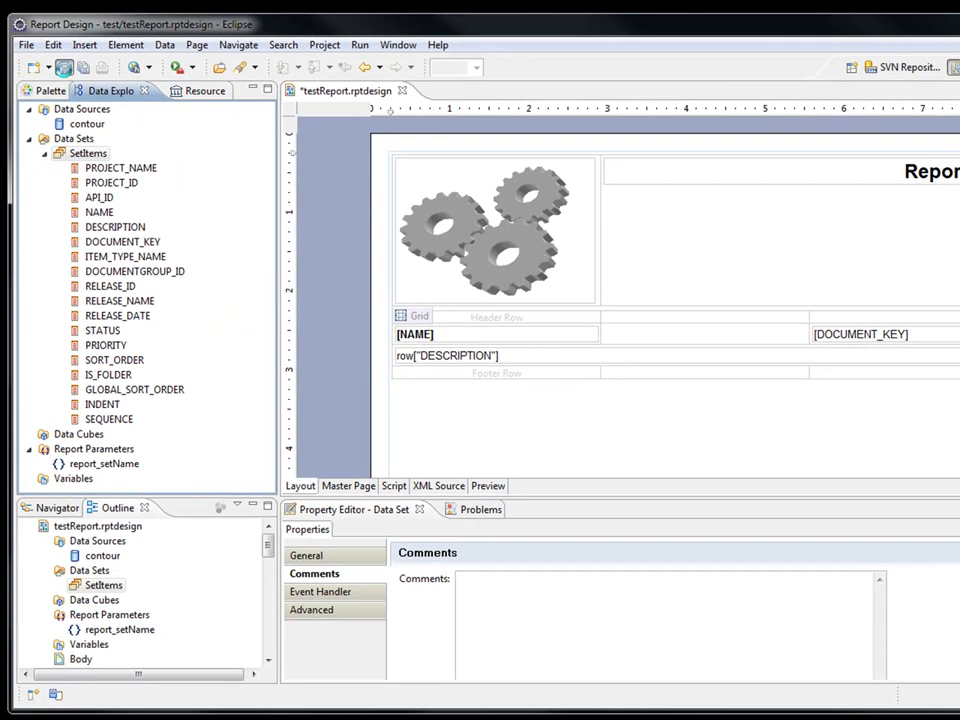
key(ctrl+s)
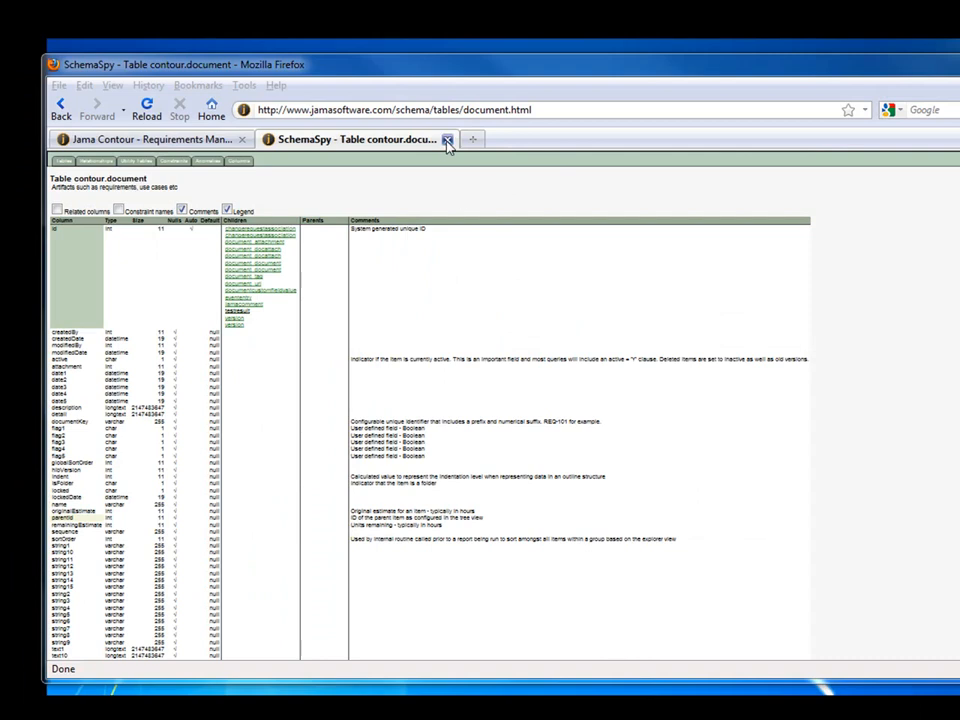
Close the SchemaSpy tab and open Add Report from Contour's Administration Reports list.
click(448, 141)
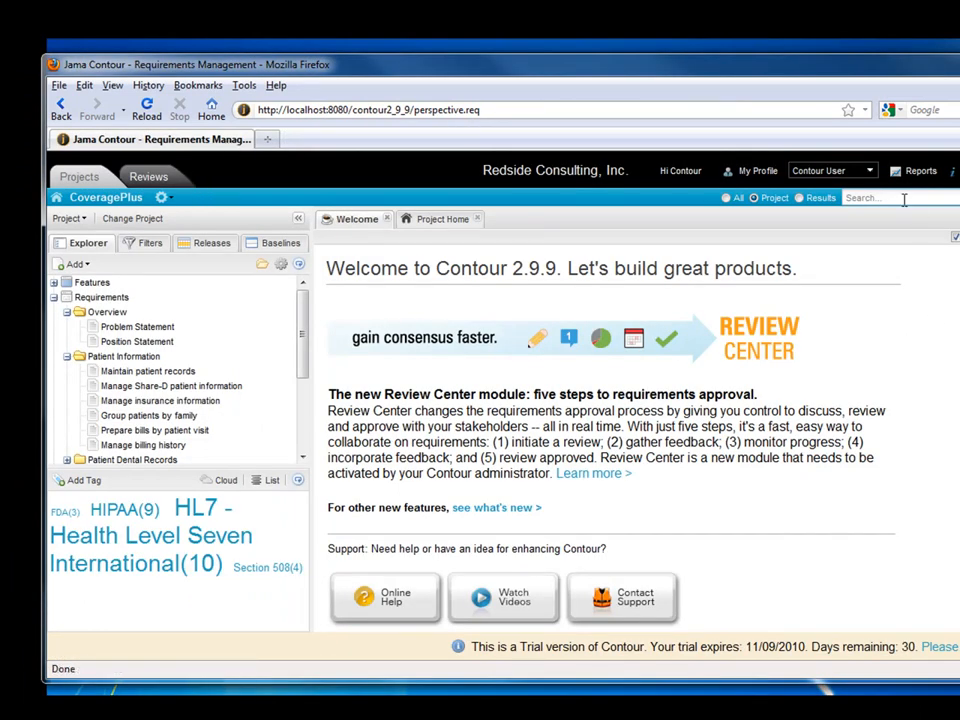
click(868, 171)
click(820, 205)
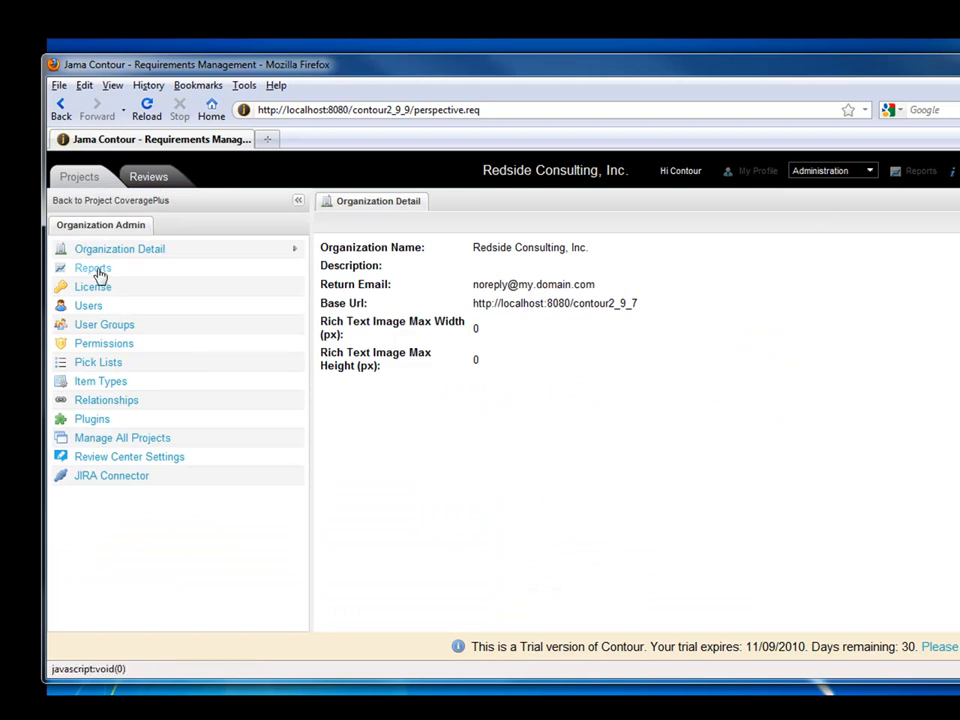
click(98, 274)
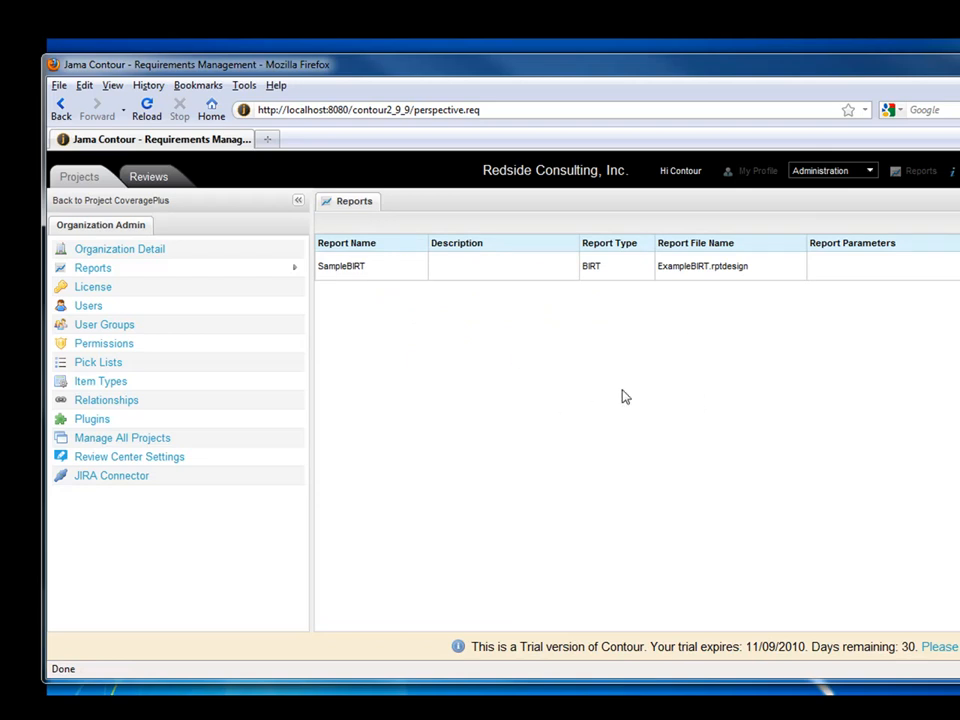
click(955, 223)
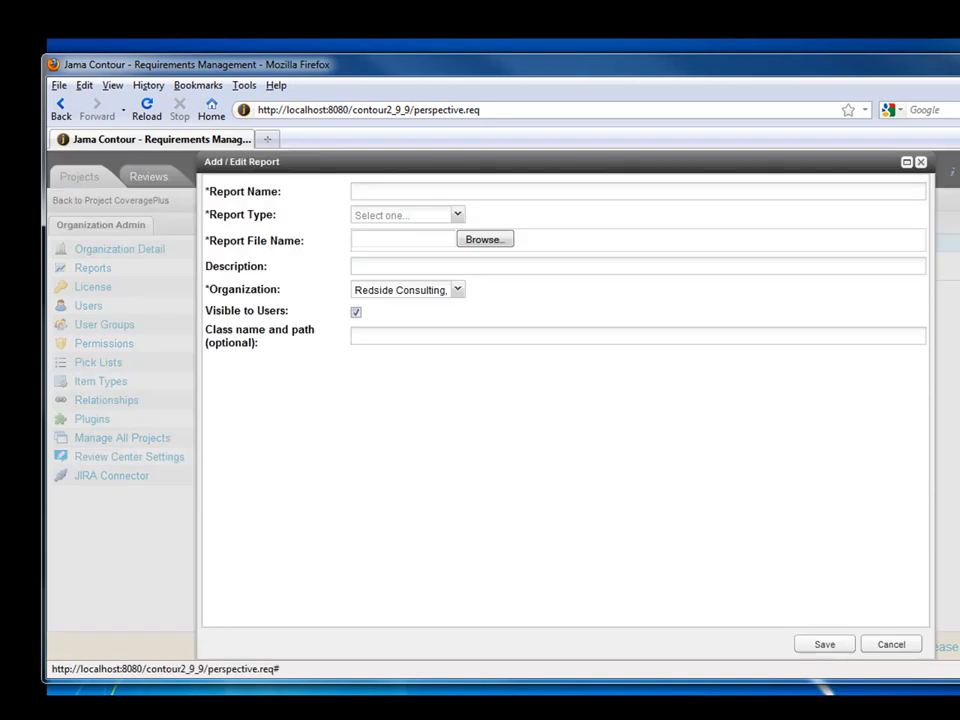
Name the report 'Test BIRT', type BIRT, offered in HTML, PDF and Microsoft Word formats.
click(433, 190)
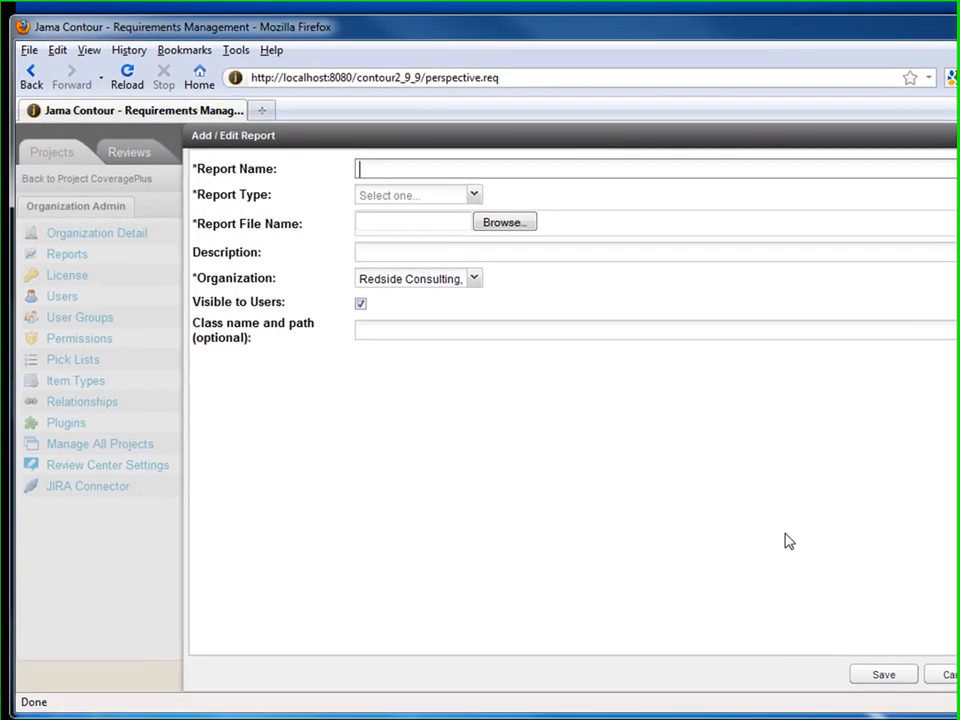
text(Test BIRT)
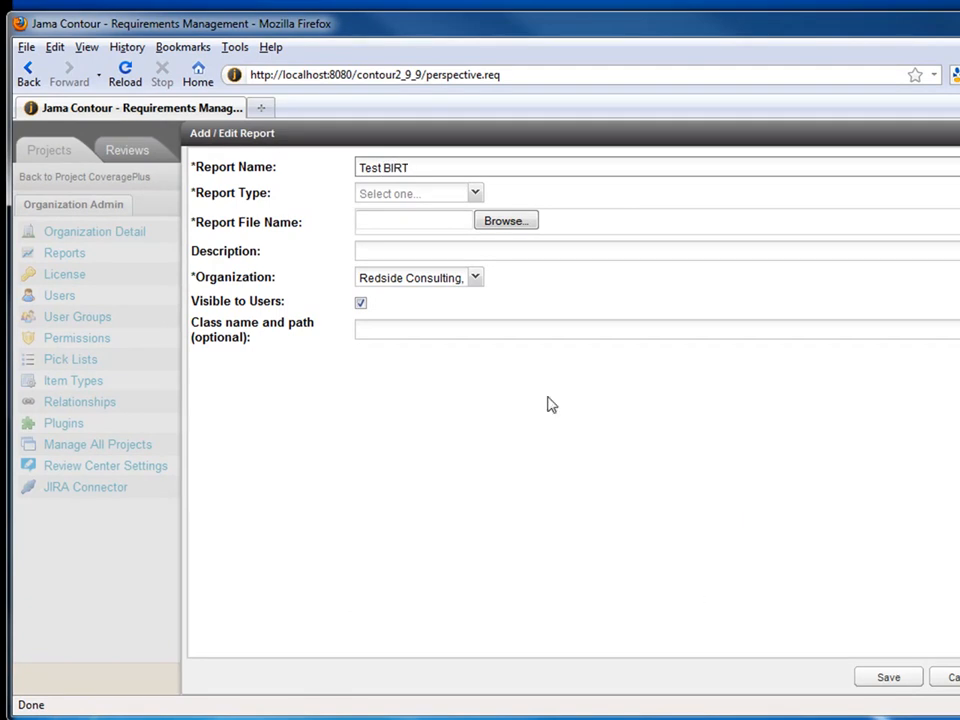
click(475, 195)
click(437, 216)
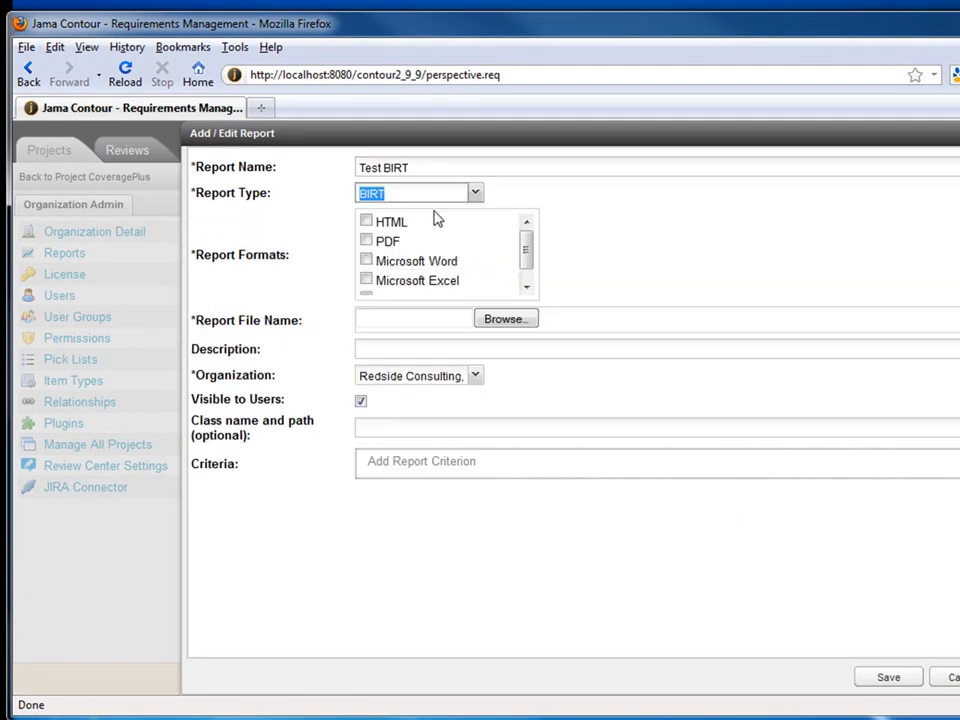
click(366, 220)
click(366, 241)
click(366, 260)
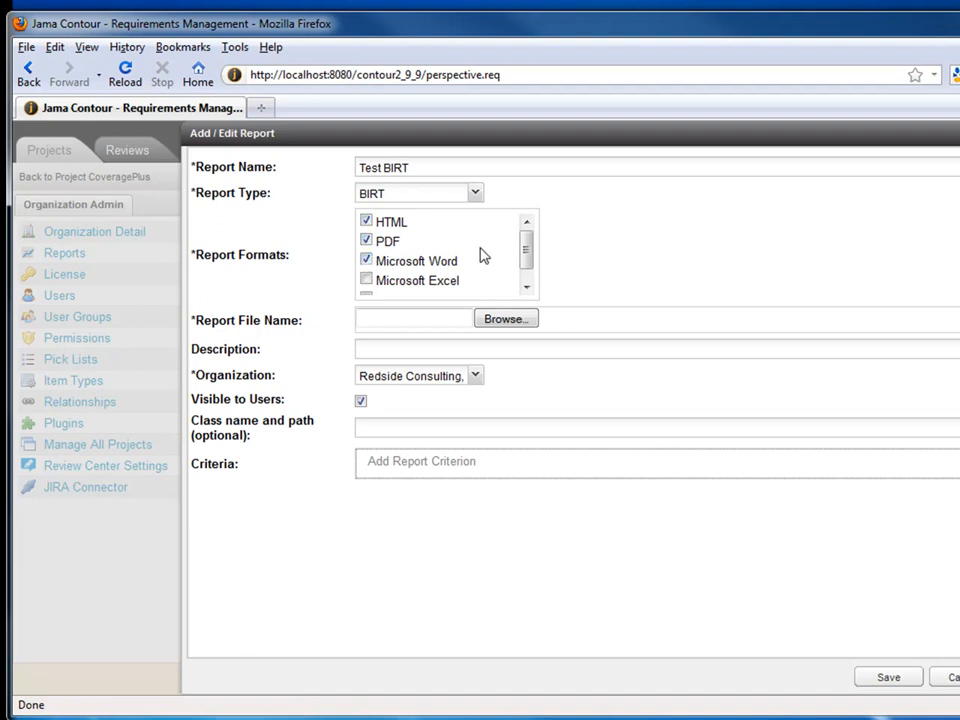
Choose testReport.rptdesign as the report file to upload.
click(516, 323)
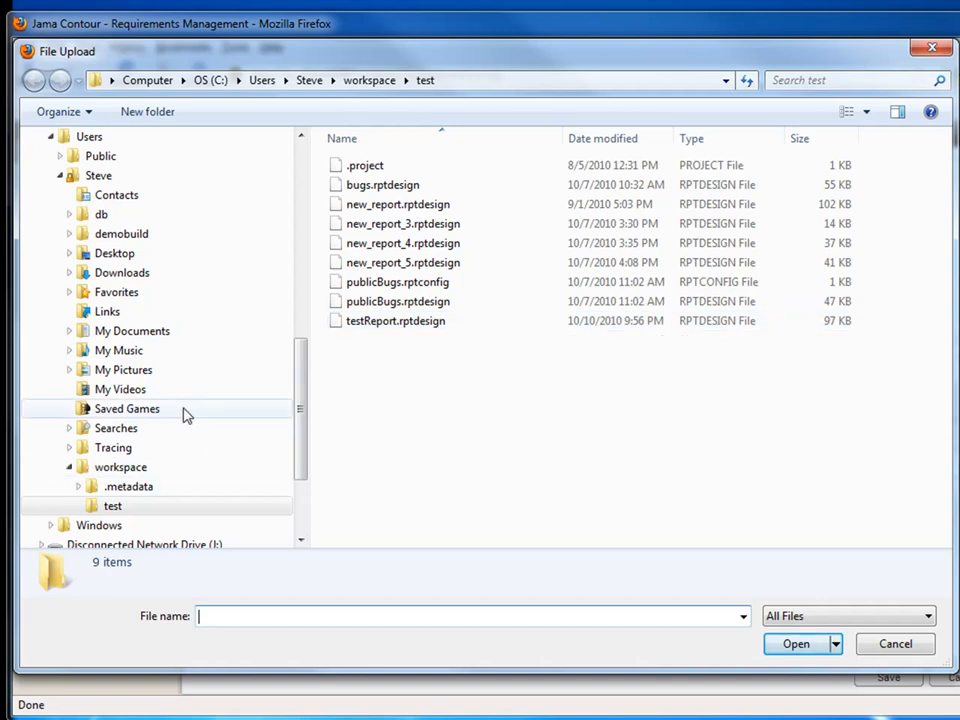
click(786, 645)
click(403, 350)
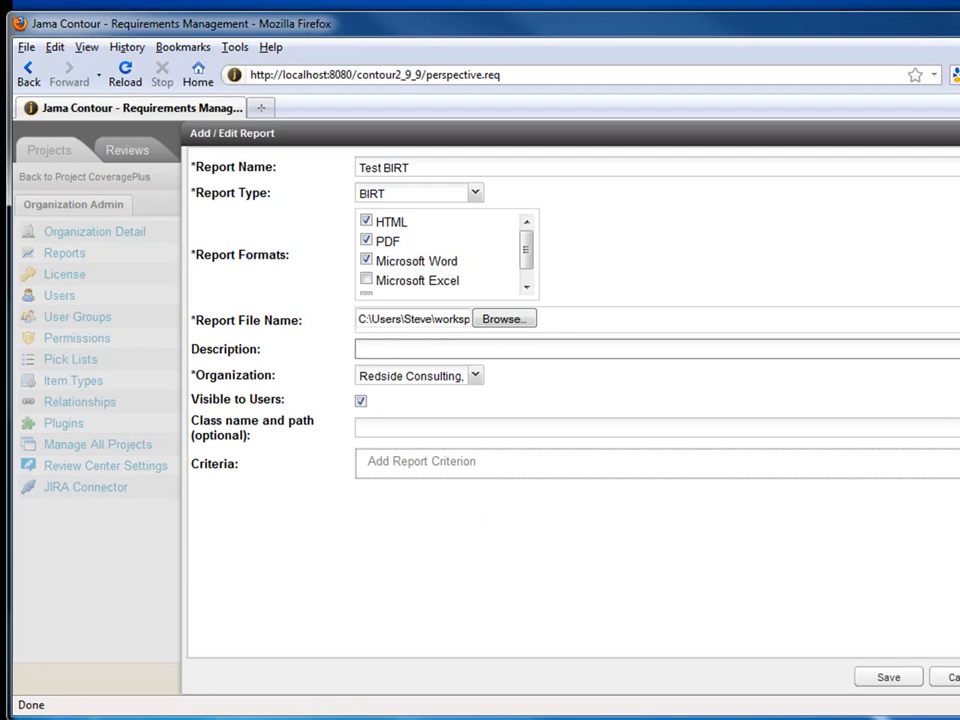
Add a Set criterion with display name 'Set Name' and name 'report_setName', then save the report.
click(421, 461)
click(497, 462)
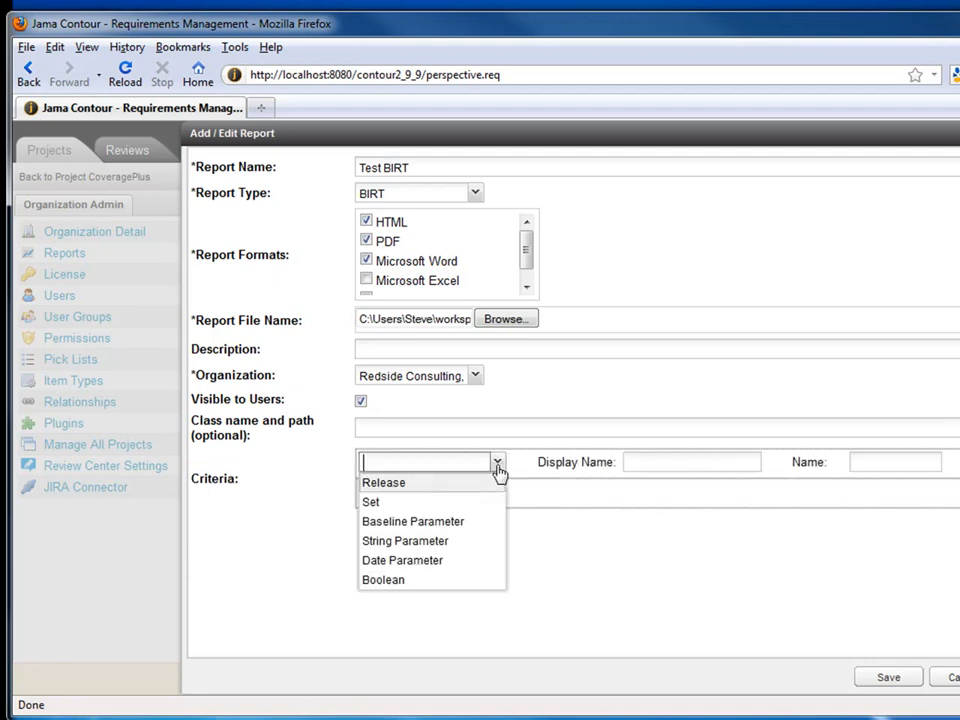
click(395, 502)
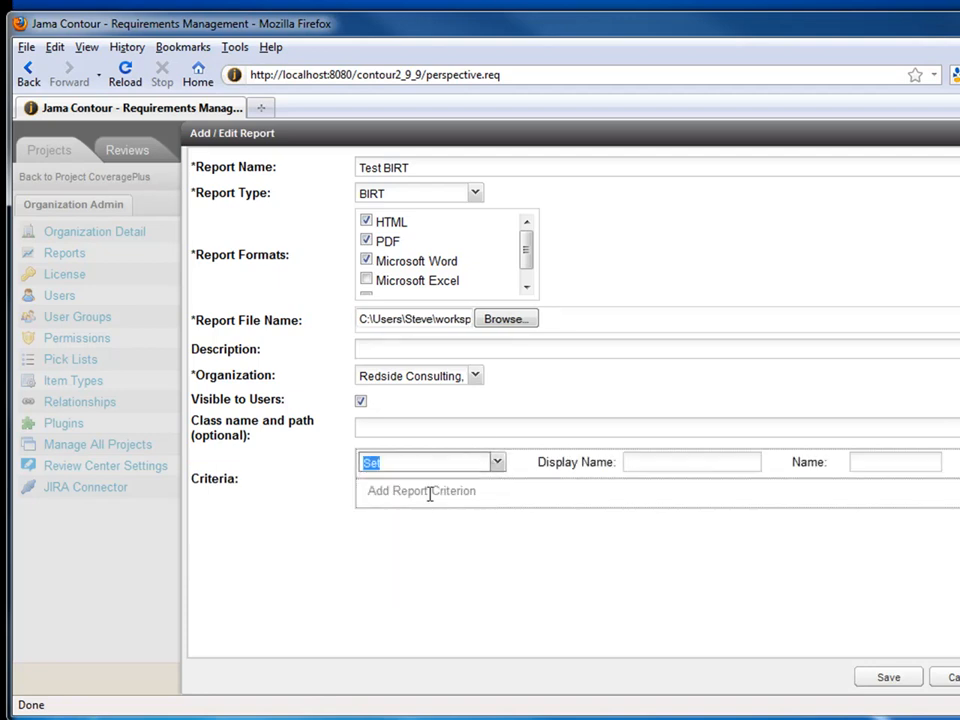
click(628, 465)
text(Set Name)
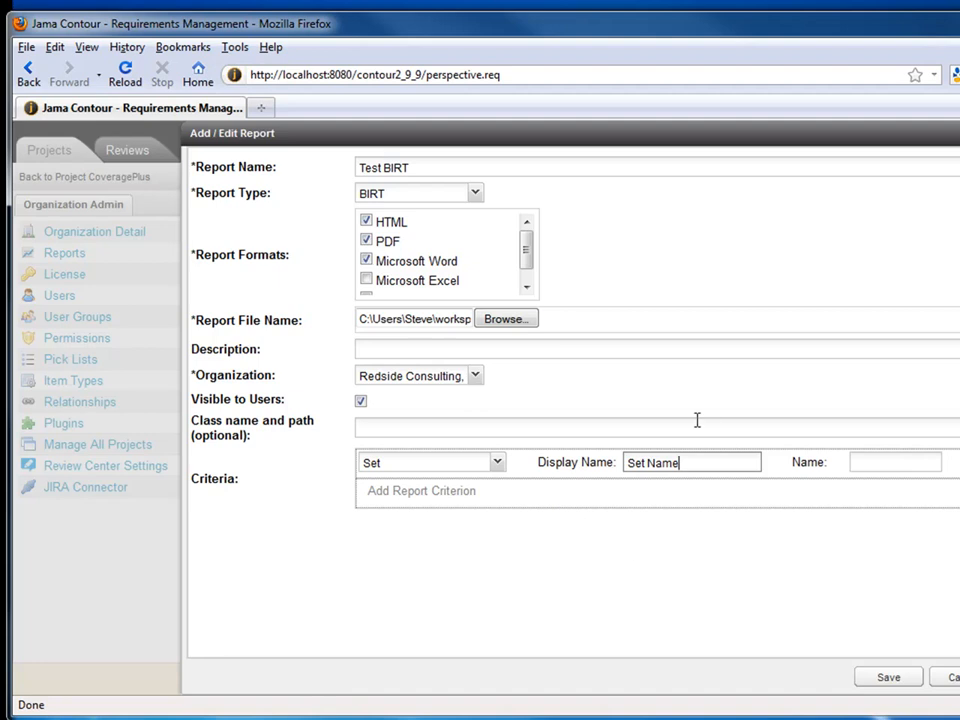
click(879, 463)
text(repo)
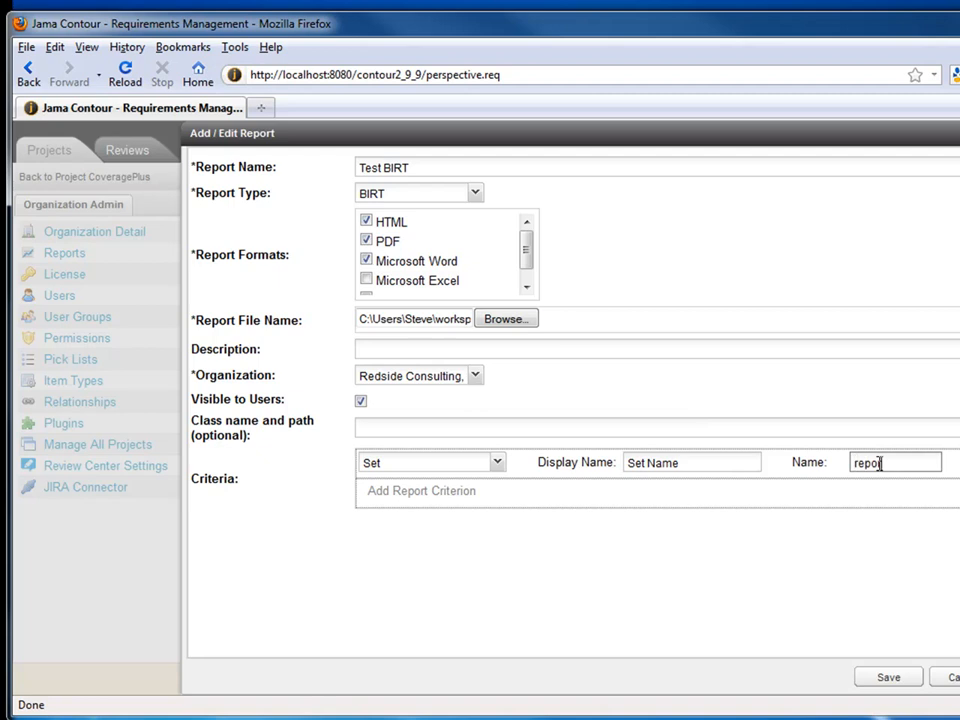
text(rt_setName)
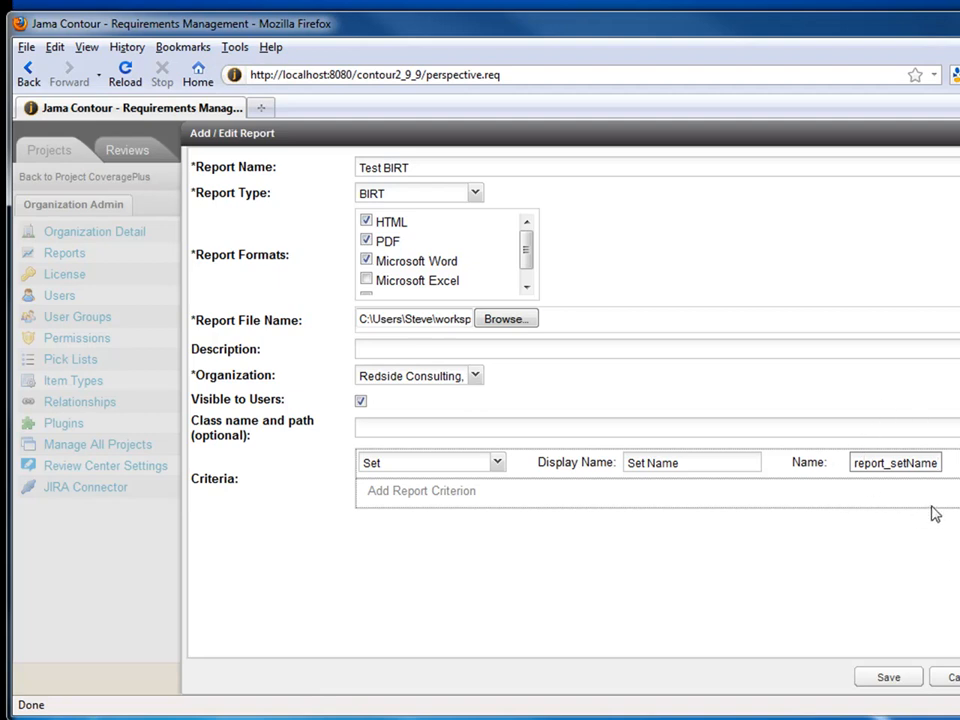
click(888, 678)
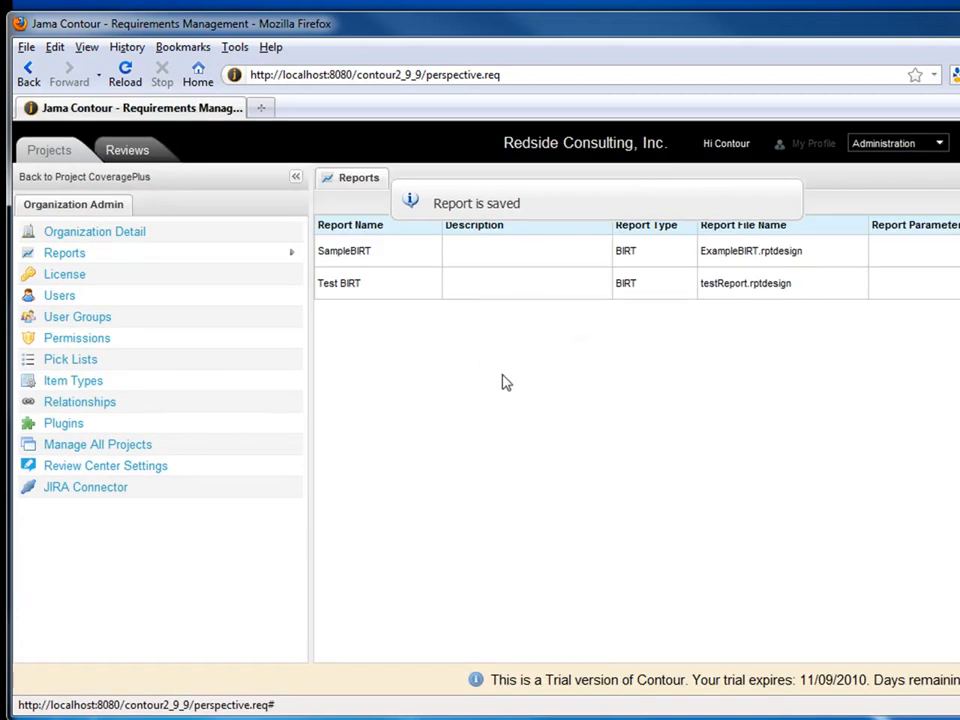
Run Test BIRT from the CoveragePlus project as a PDF with Set Name set to Features.
click(122, 178)
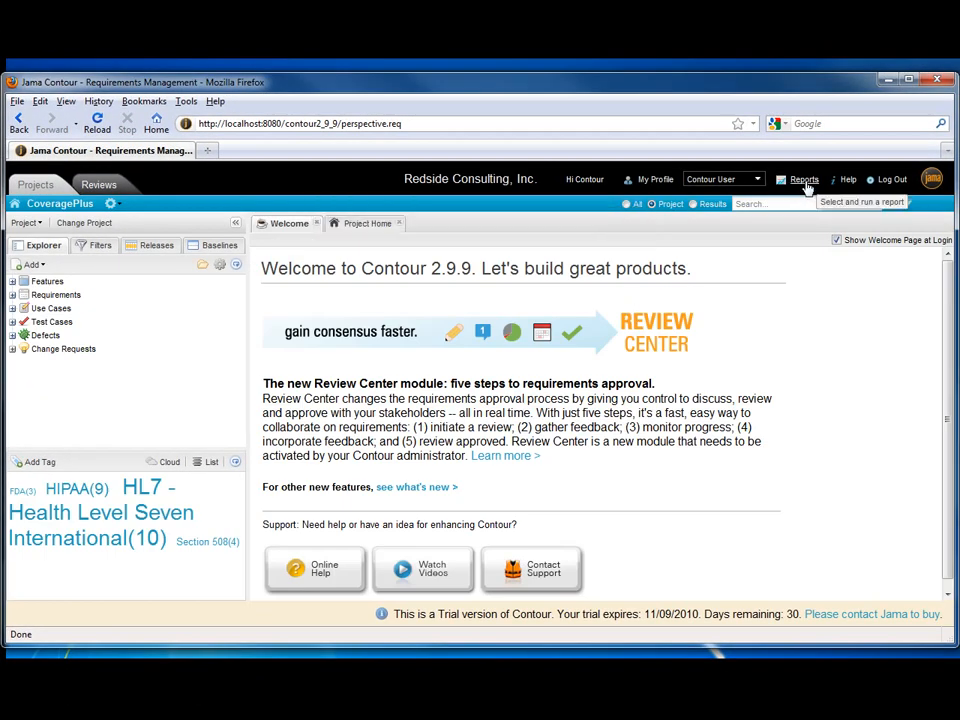
click(804, 181)
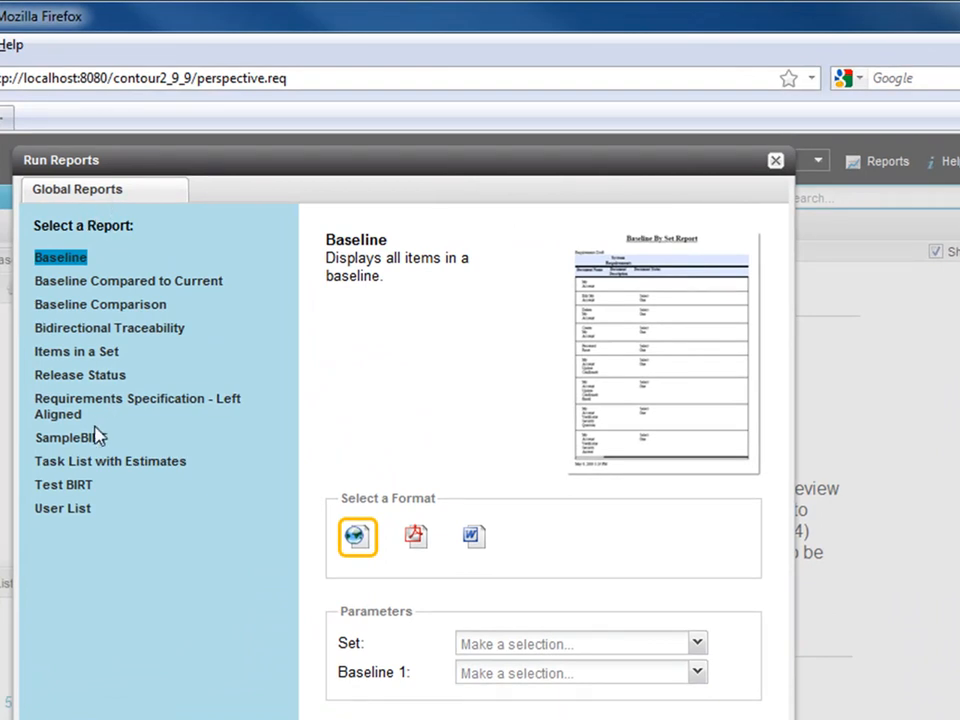
click(78, 486)
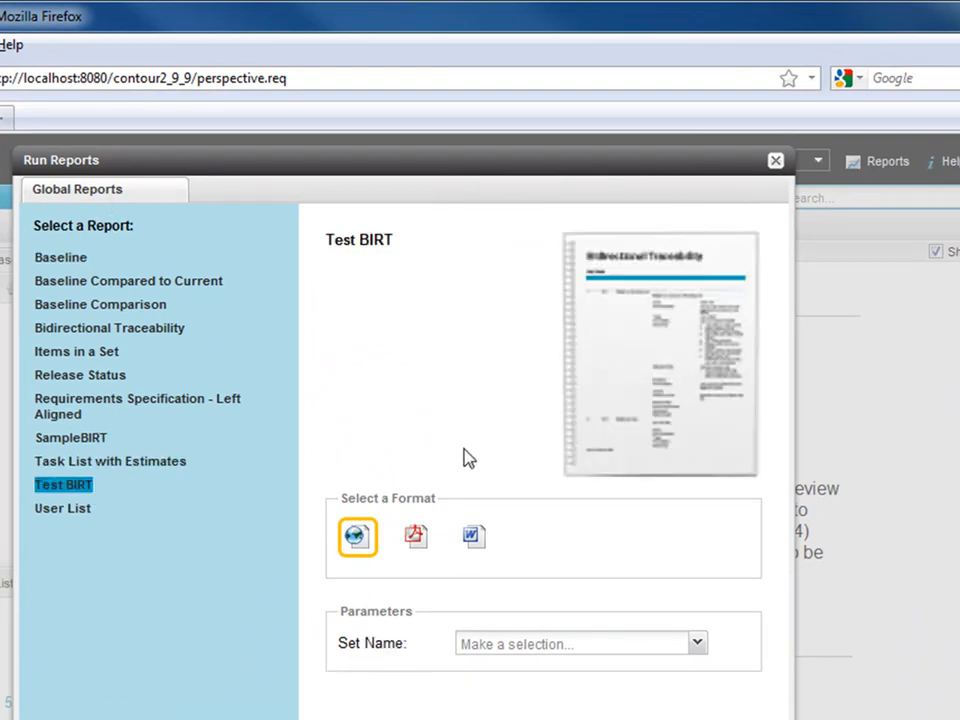
click(417, 536)
click(697, 645)
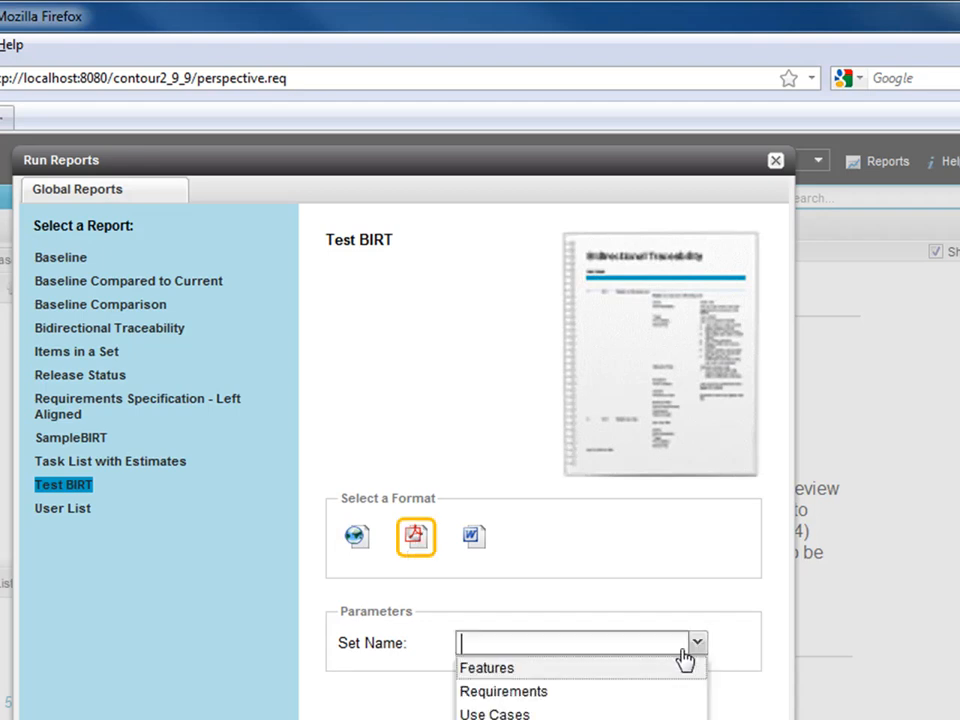
click(540, 670)
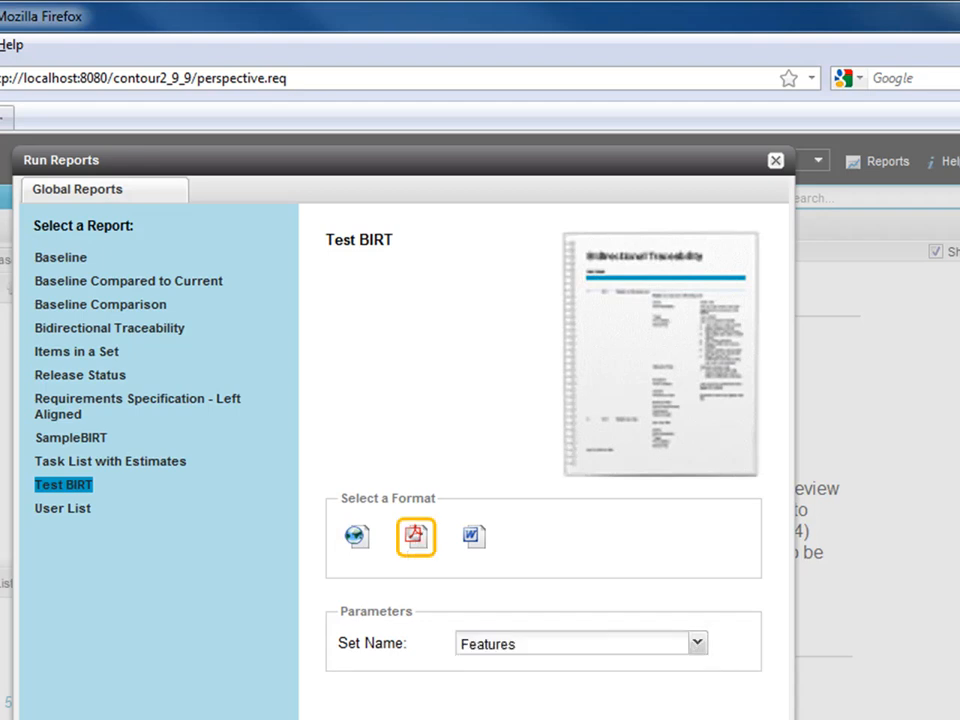
click(680, 718)
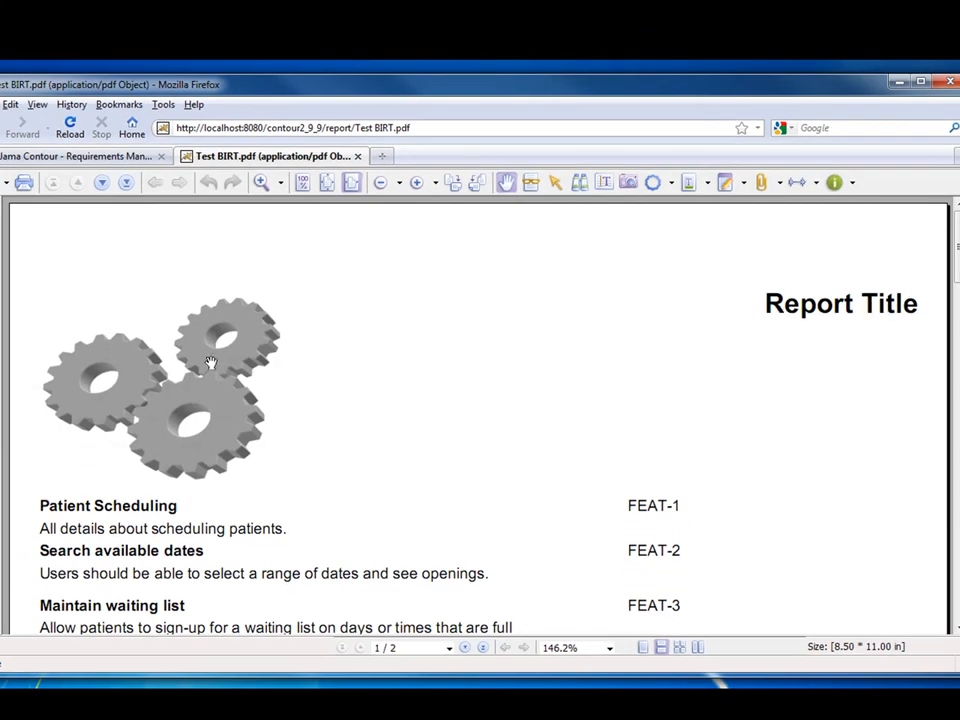
scroll(118, 410, down, 2)
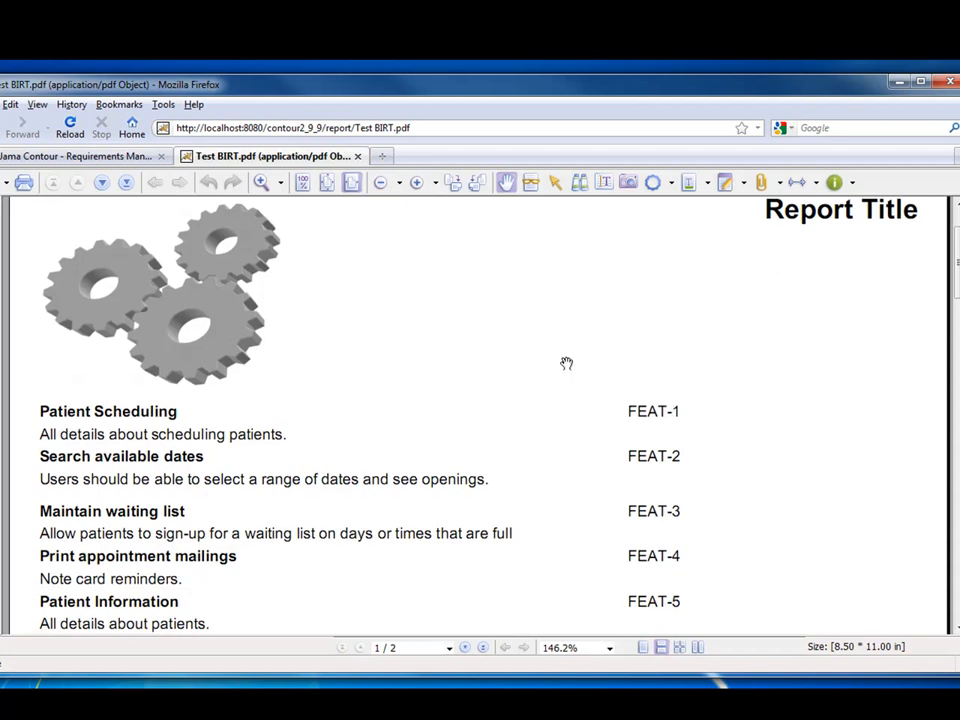
scroll(303, 410, up, 2)
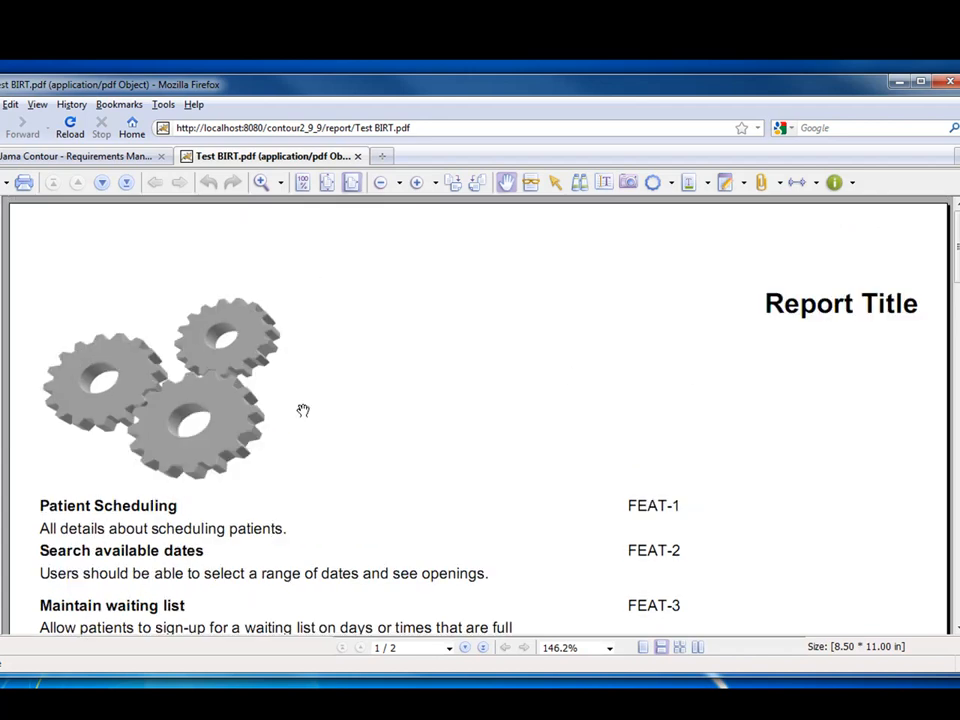
scroll(303, 410, down, 8)
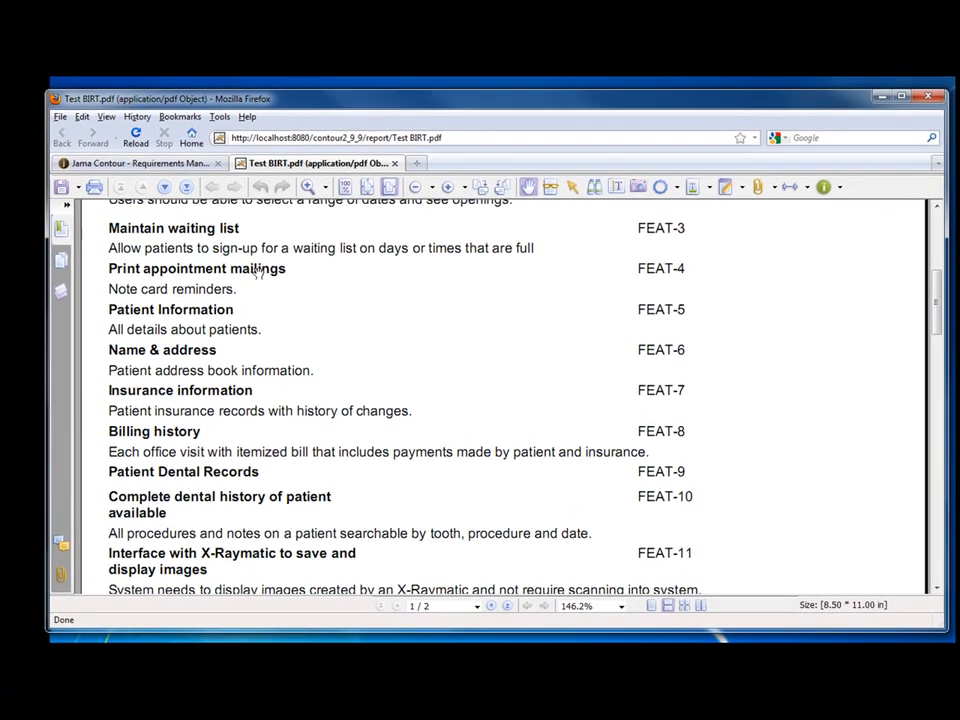
scroll(420, 385, up, 8)
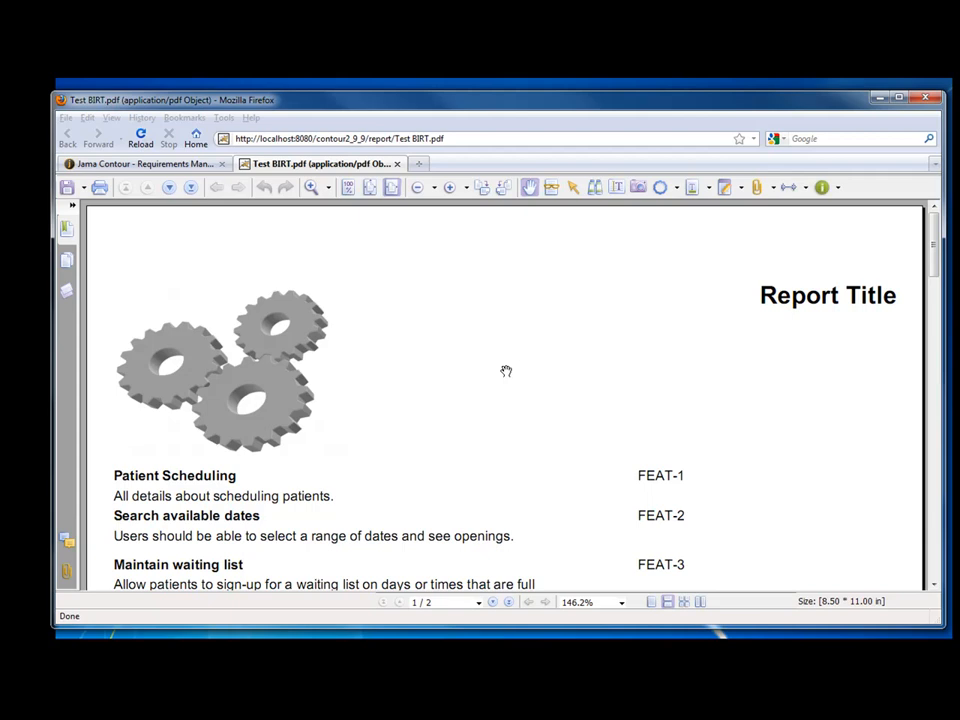